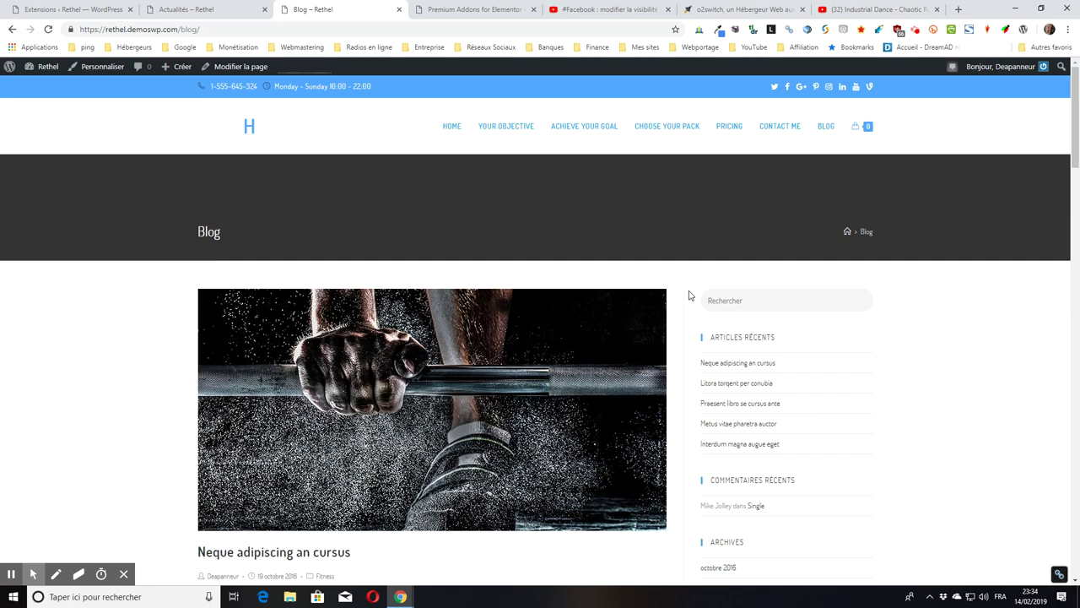
# - Look through the article list and sidebar widgets on the site's default Blog page
pyautogui.scroll(-4, 564, 402)
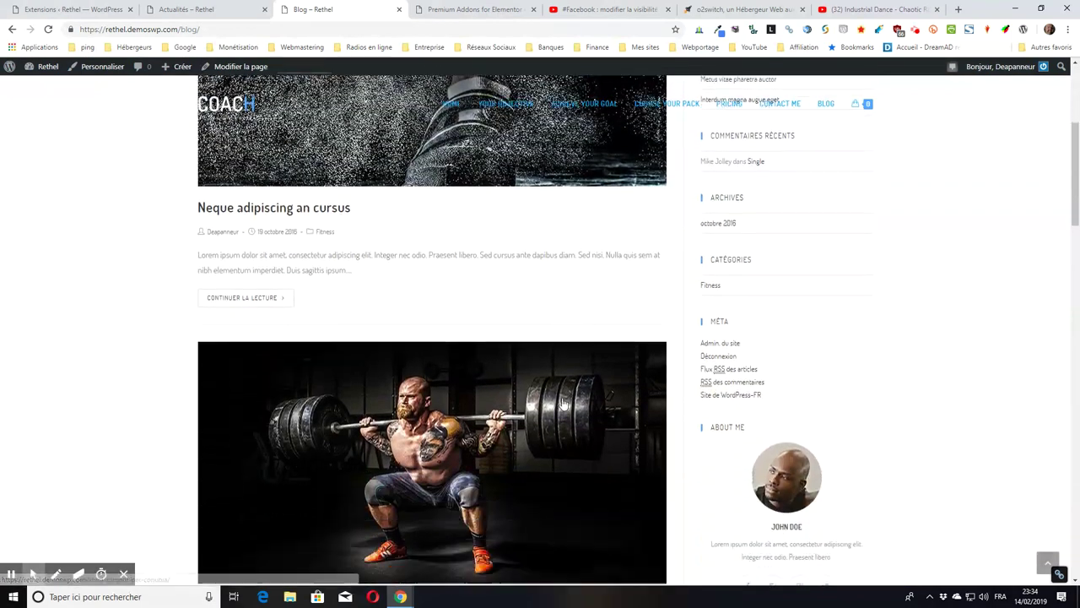
pyautogui.scroll(-9, 565, 402)
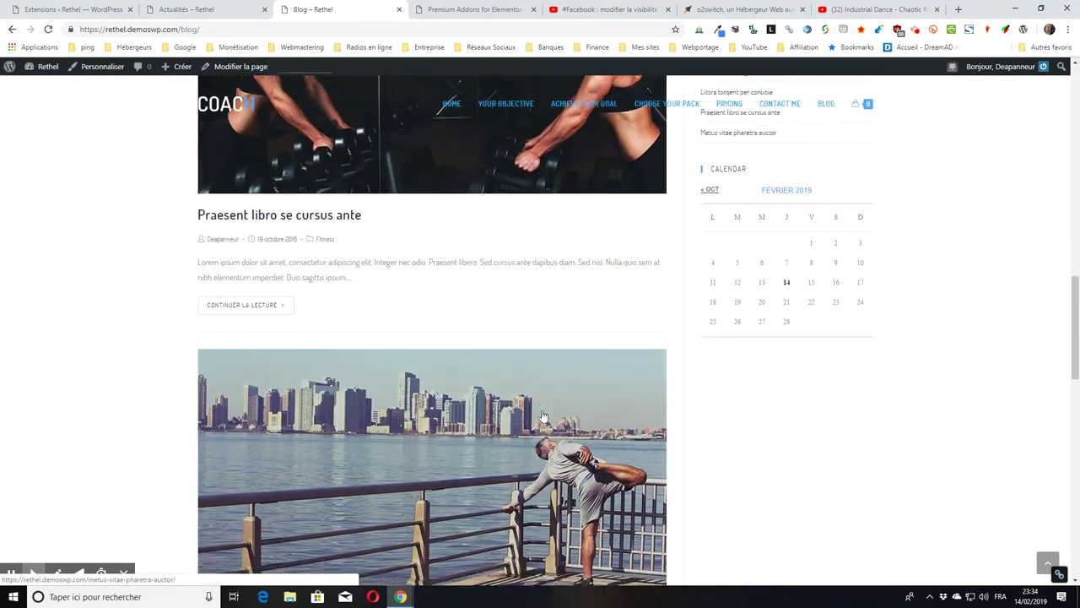
pyautogui.scroll(-12, 542, 416)
pyautogui.scroll(3, 525, 449)
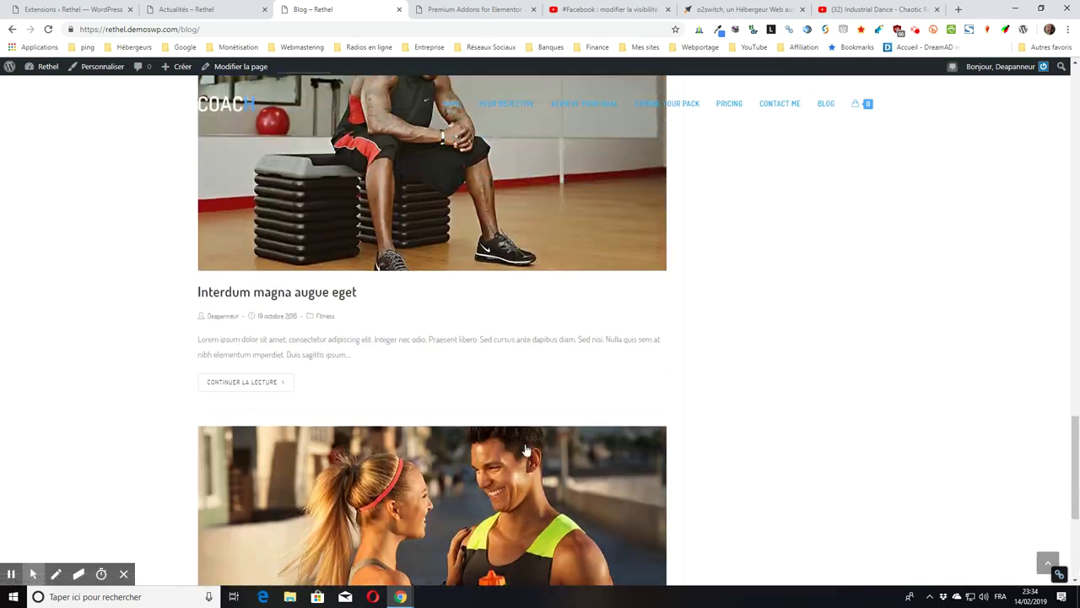
pyautogui.scroll(13, 526, 450)
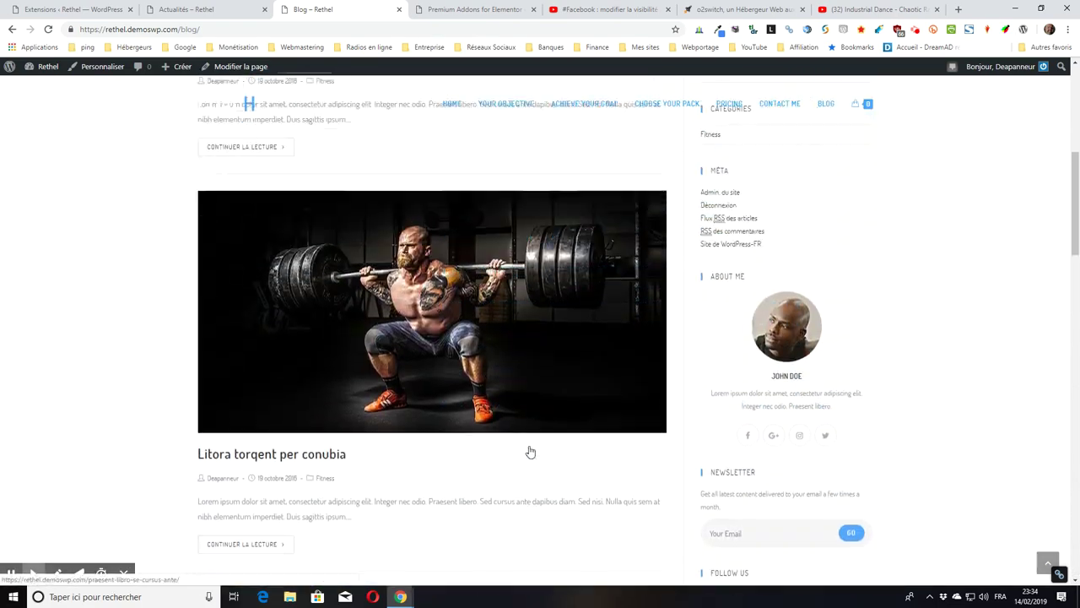
pyautogui.scroll(7, 530, 449)
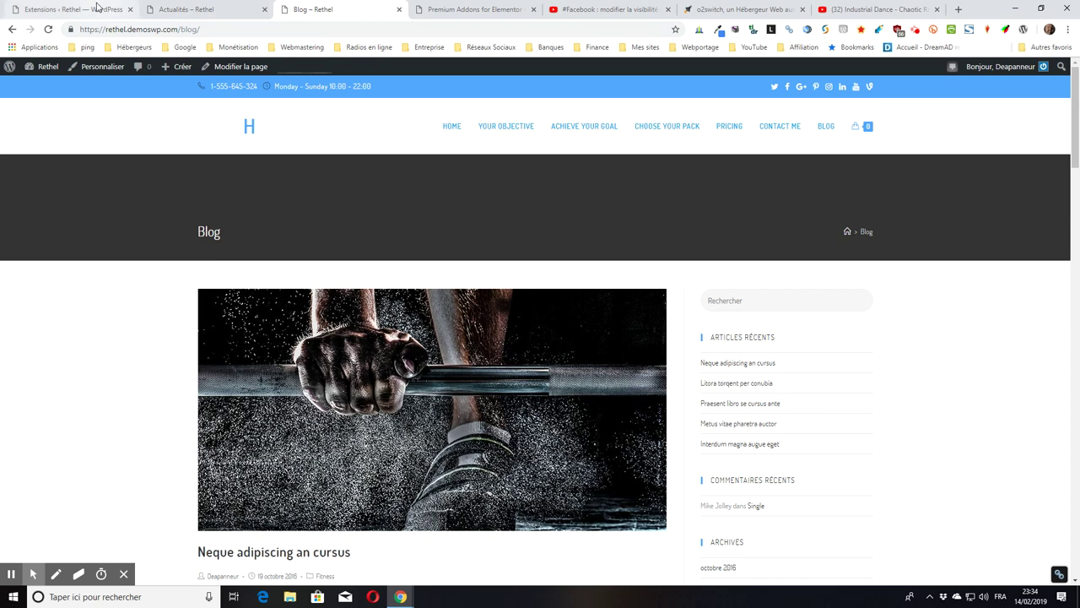
# - Review the free widgets and PRO elements in the Premium Addons for Elementor widget settings
pyautogui.click(457, 10)
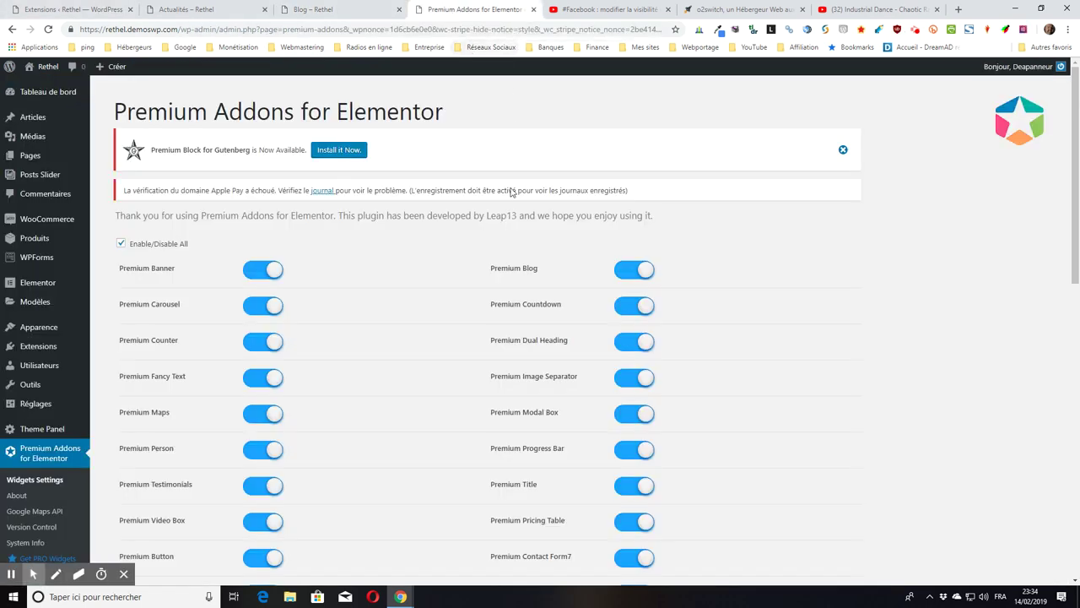
pyautogui.scroll(-2, 826, 317)
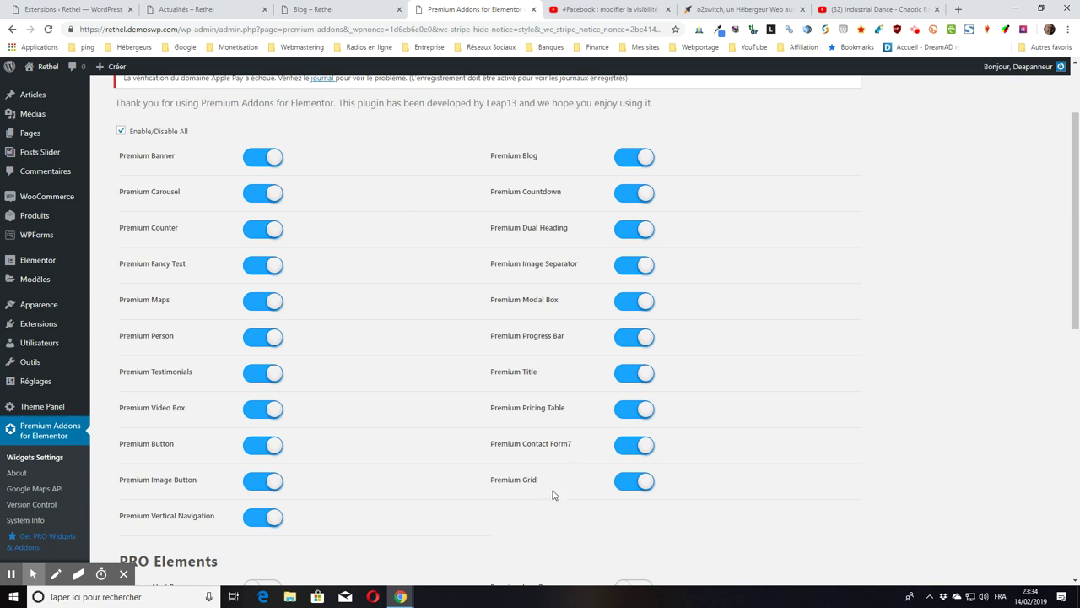
pyautogui.scroll(-2, 555, 512)
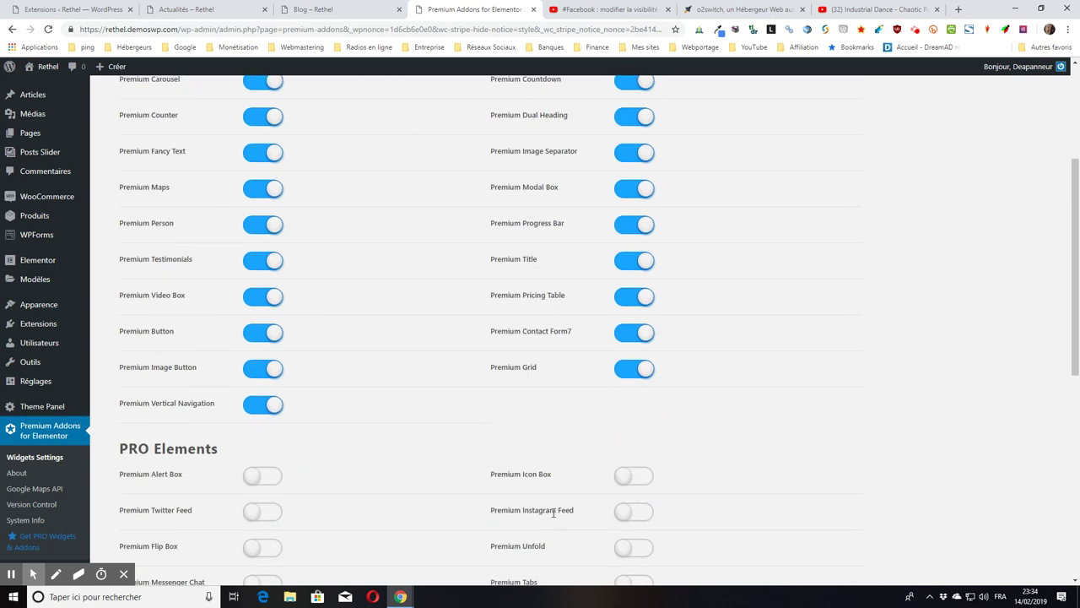
pyautogui.scroll(-3, 553, 512)
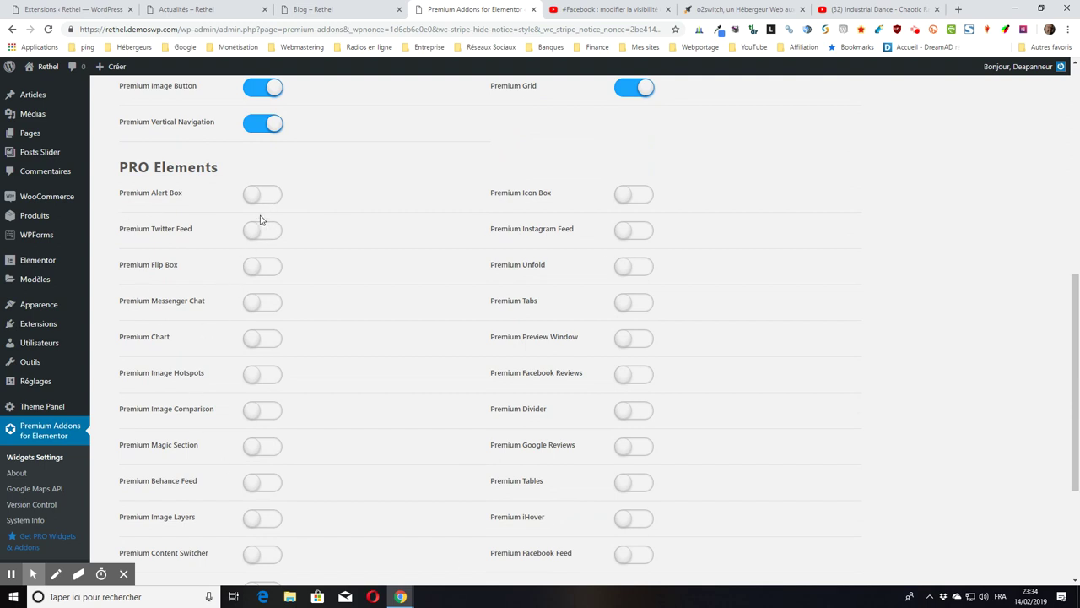
pyautogui.scroll(3, 249, 244)
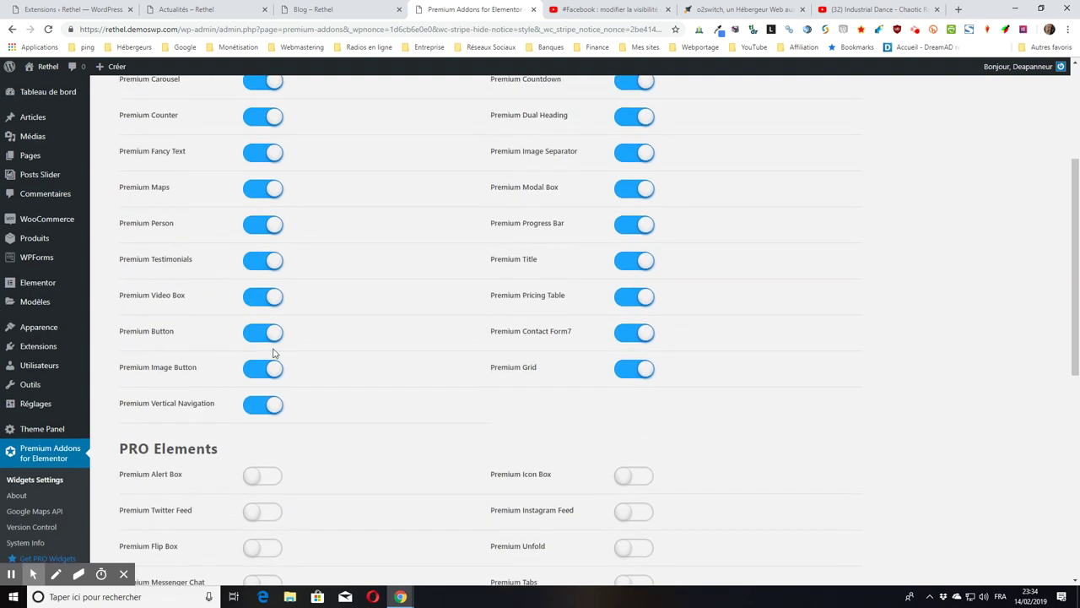
pyautogui.scroll(2, 273, 353)
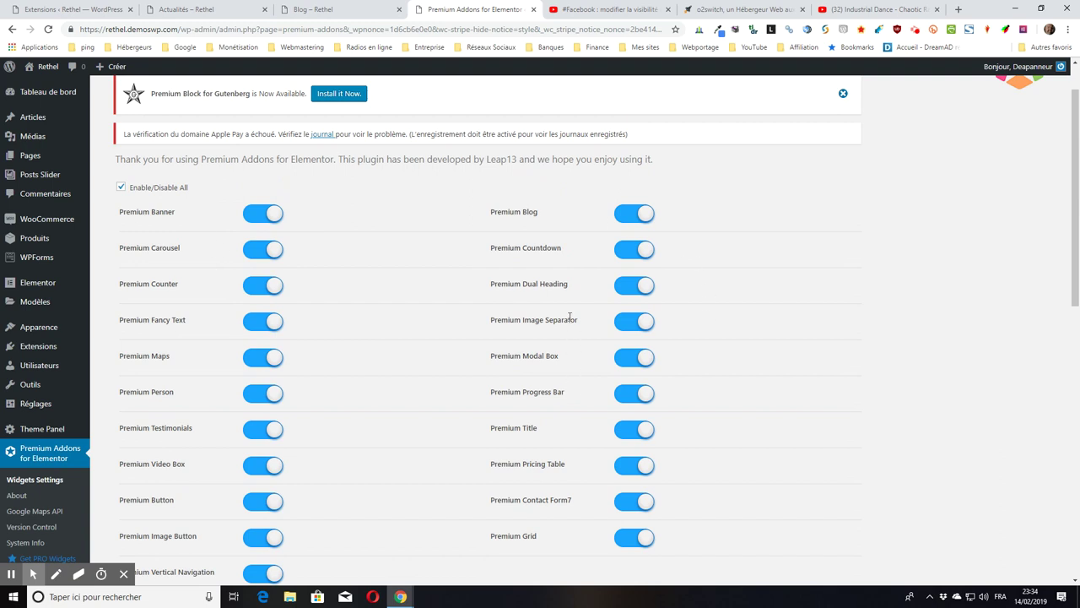
pyautogui.scroll(-1, 279, 265)
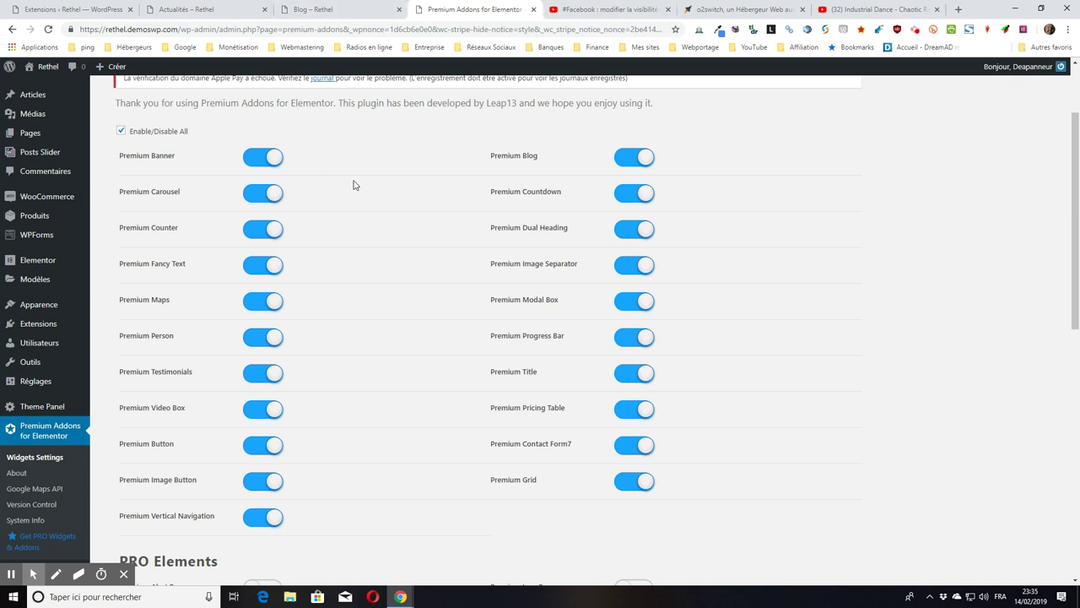
pyautogui.scroll(2, 351, 185)
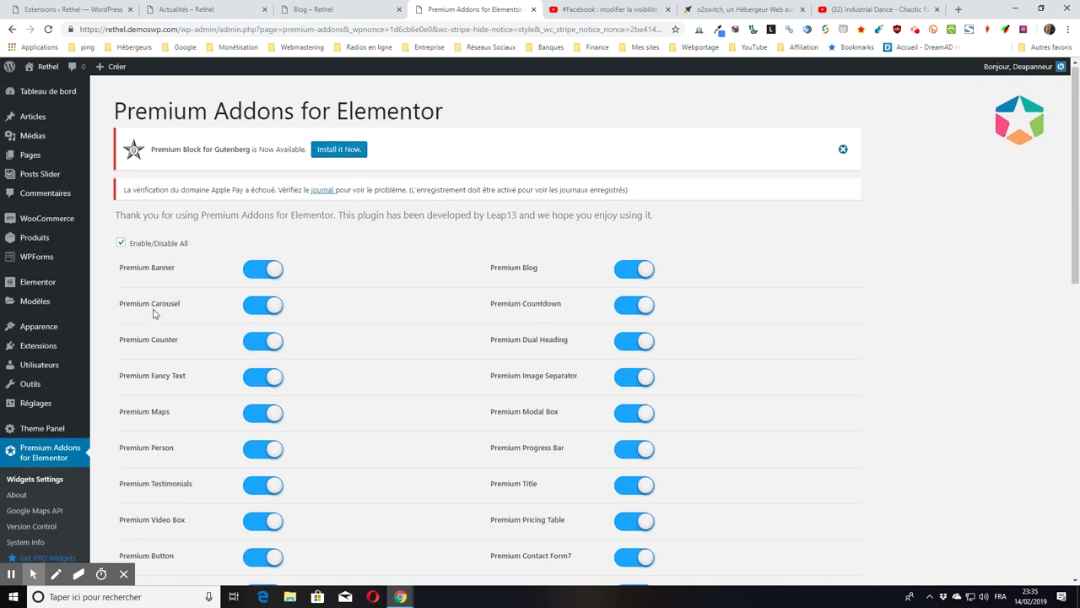
pyautogui.scroll(-2, 156, 321)
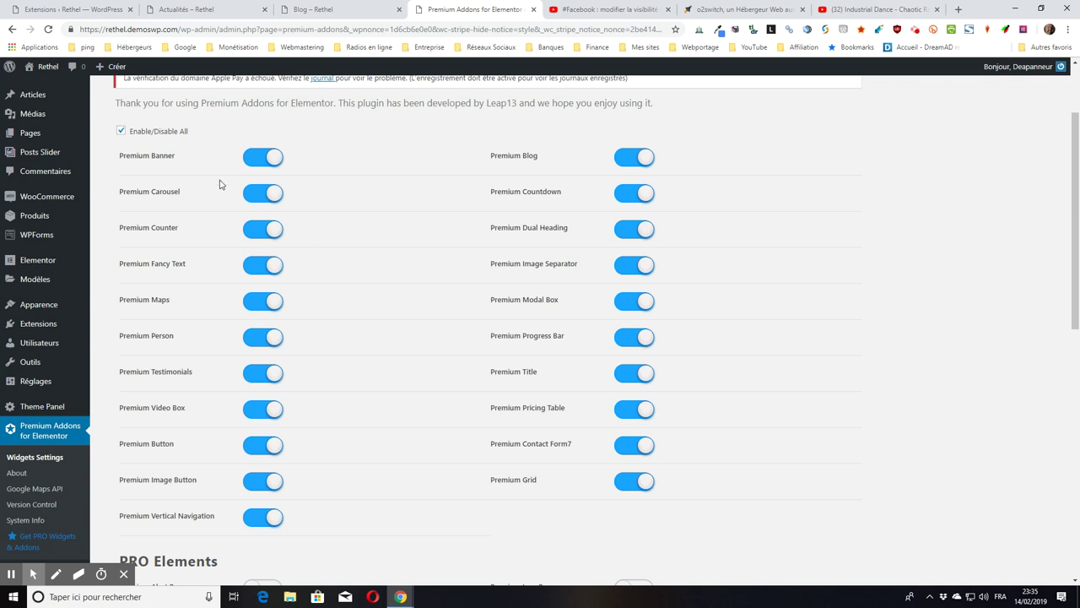
pyautogui.click(121, 131)
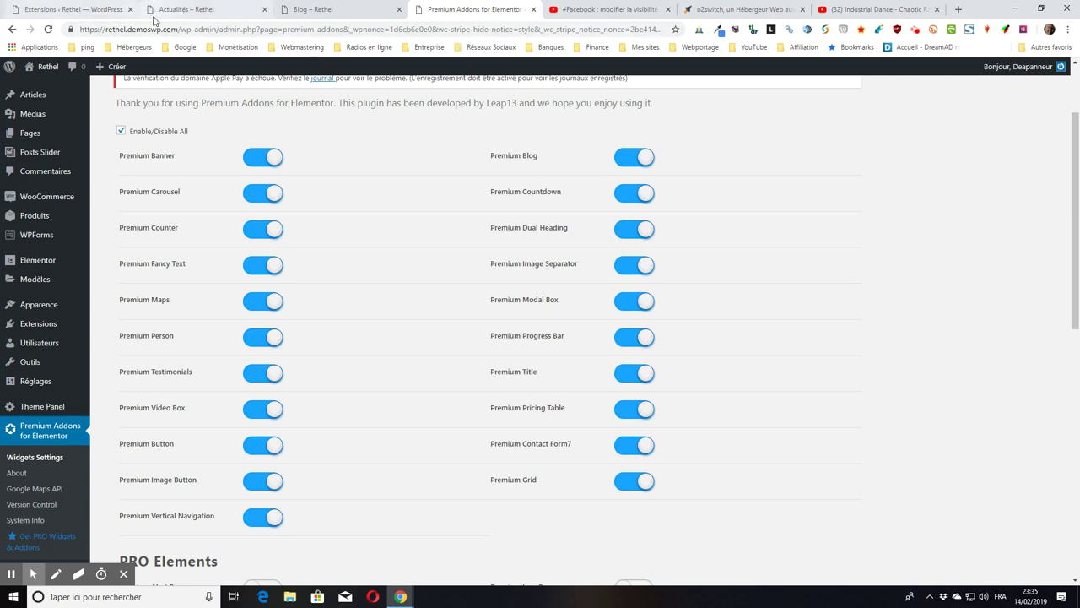
# - Examine the Actualités page, from its intro section through the three-column article grid to the contact section
pyautogui.click(183, 10)
pyautogui.scroll(-2, 517, 218)
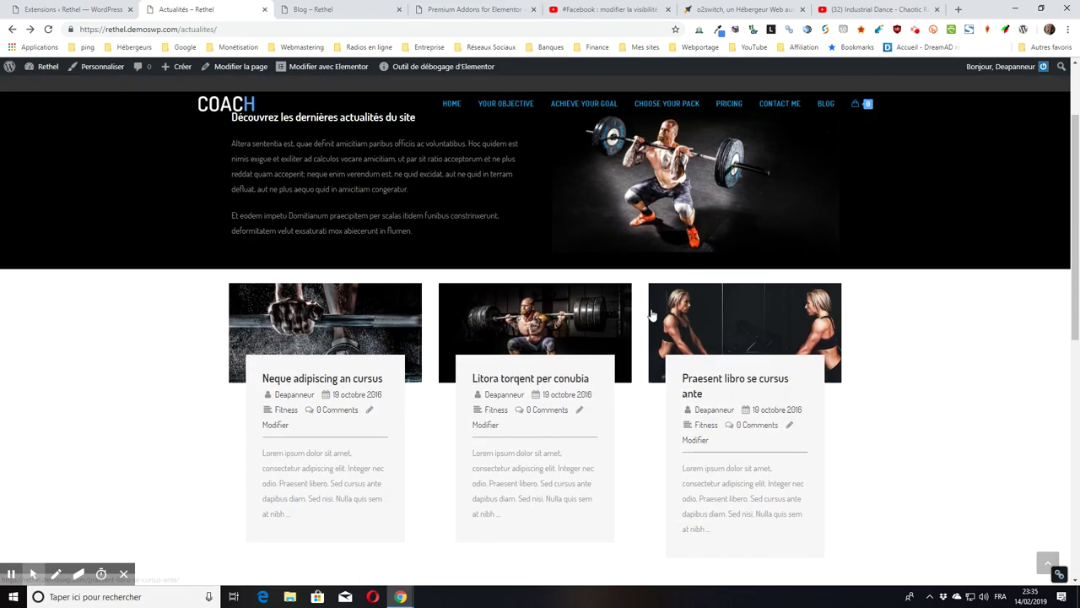
pyautogui.scroll(-5, 629, 428)
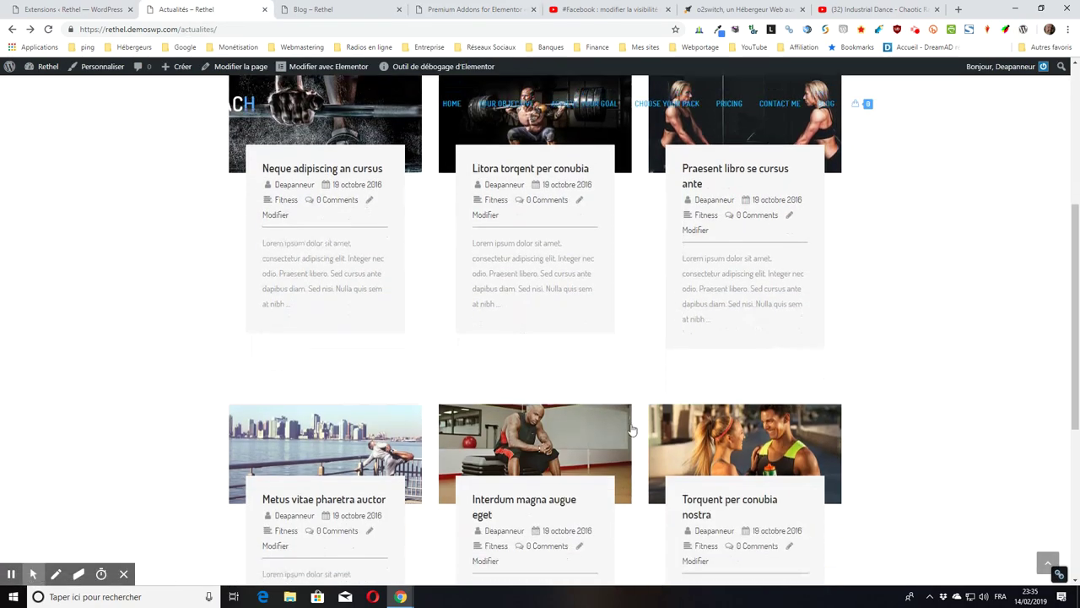
pyautogui.scroll(7, 628, 428)
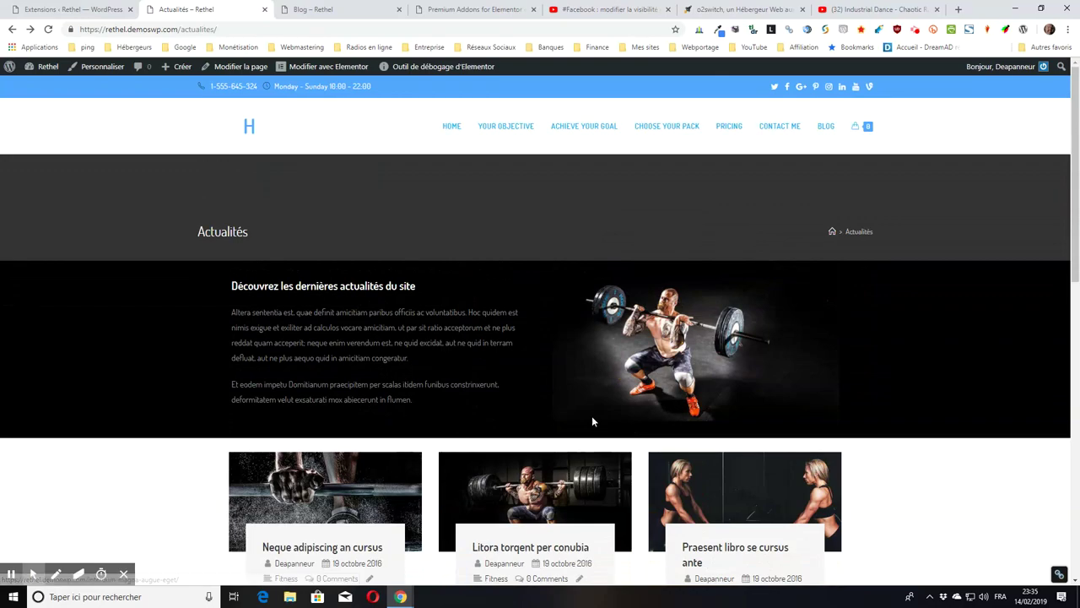
pyautogui.scroll(-4, 591, 415)
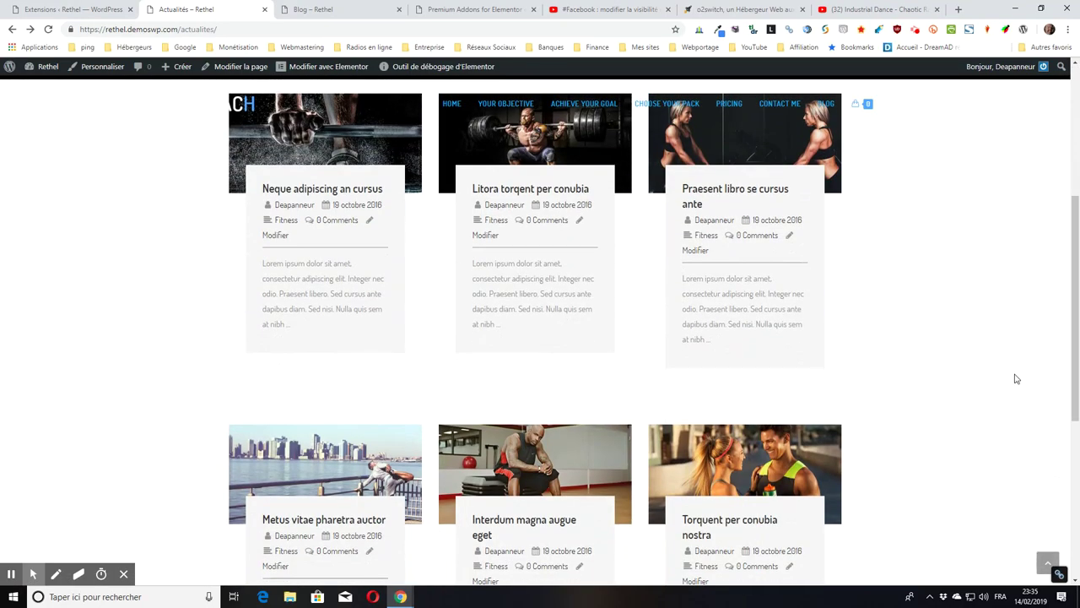
pyautogui.scroll(4, 1014, 372)
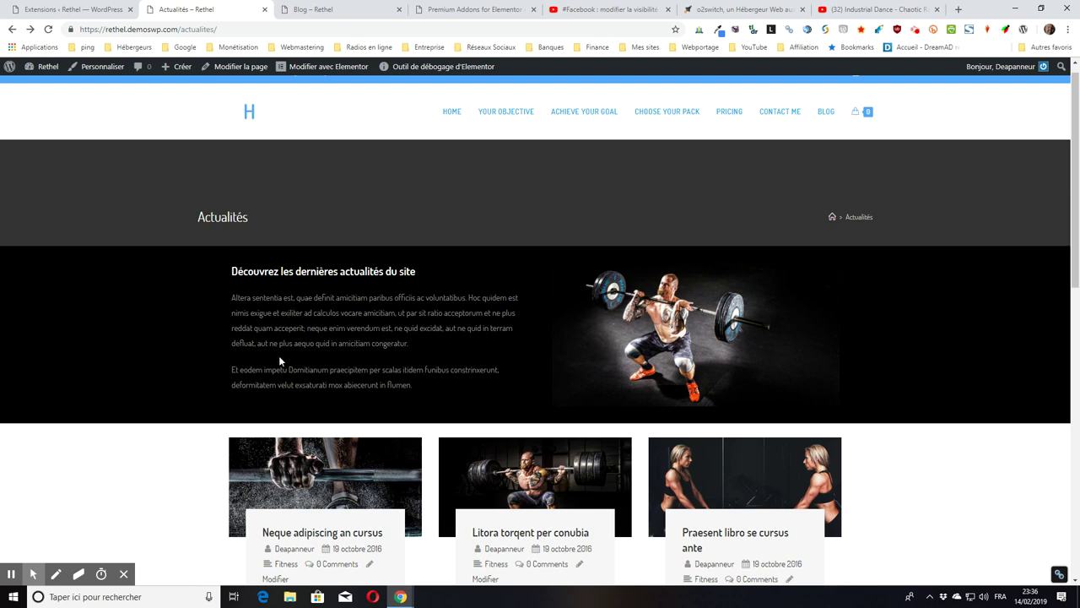
pyautogui.scroll(-3, 506, 337)
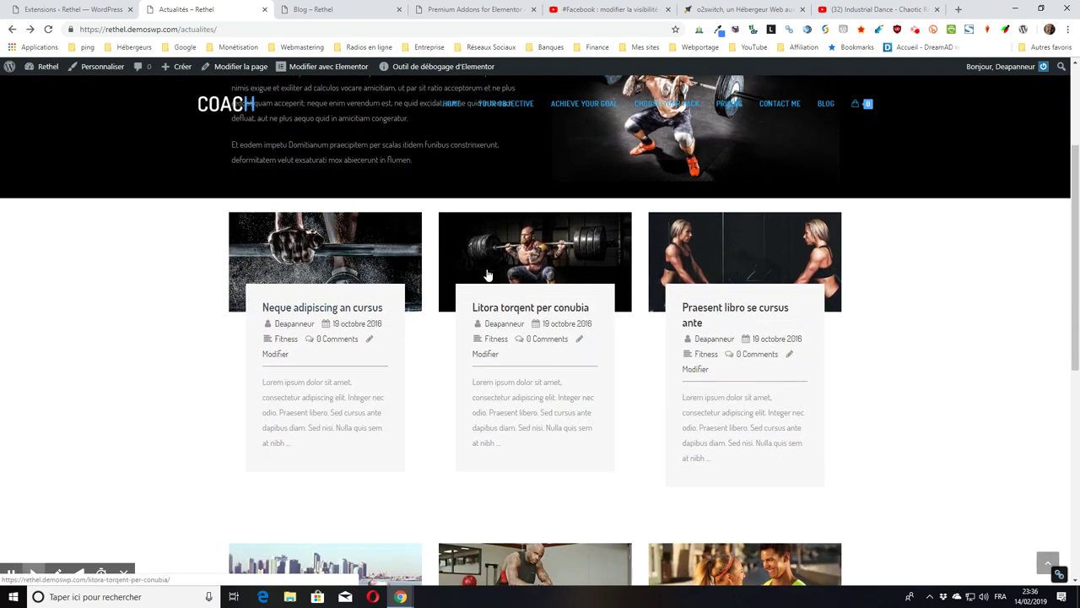
pyautogui.scroll(-4, 780, 372)
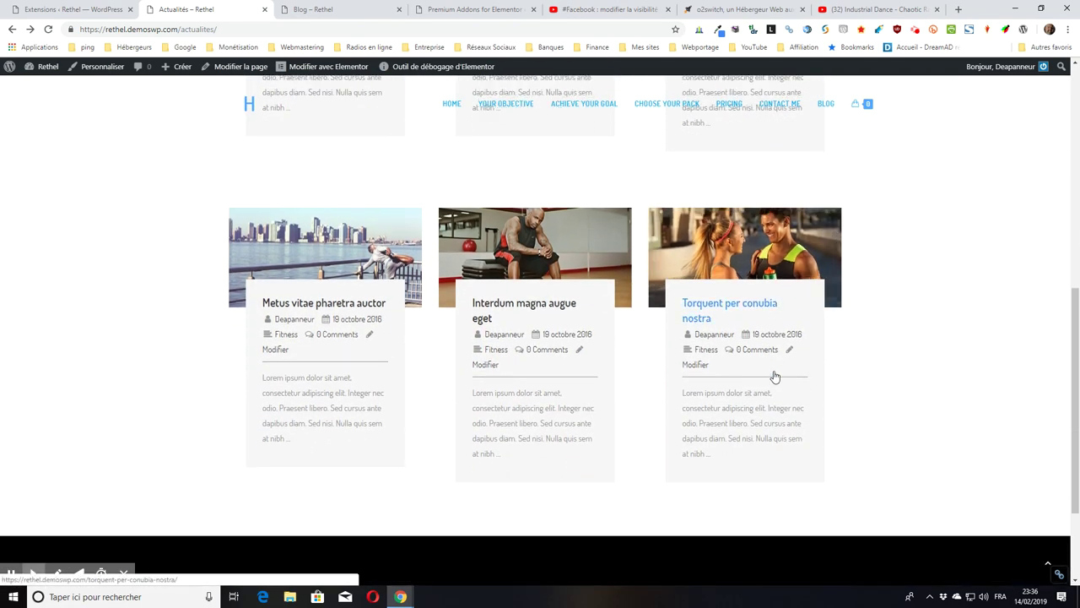
pyautogui.scroll(-2, 319, 306)
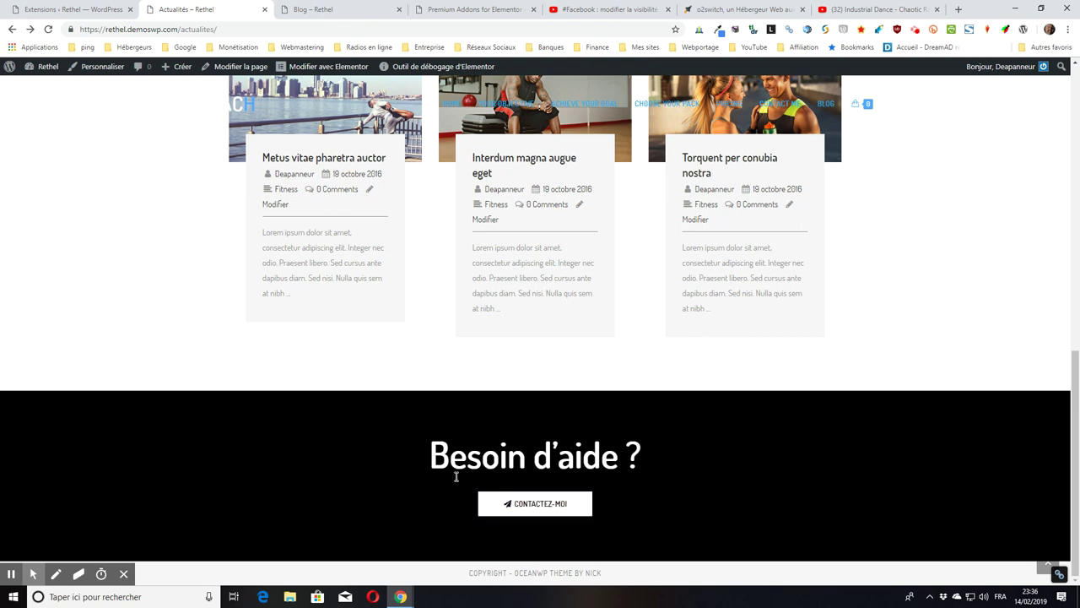
pyautogui.scroll(2, 458, 483)
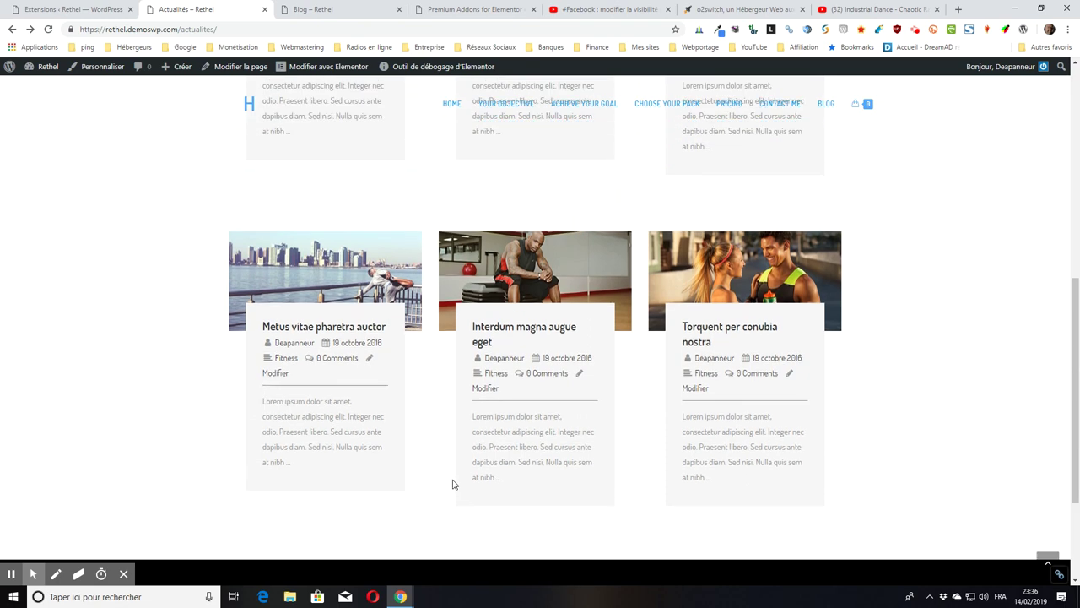
pyautogui.scroll(1, 452, 484)
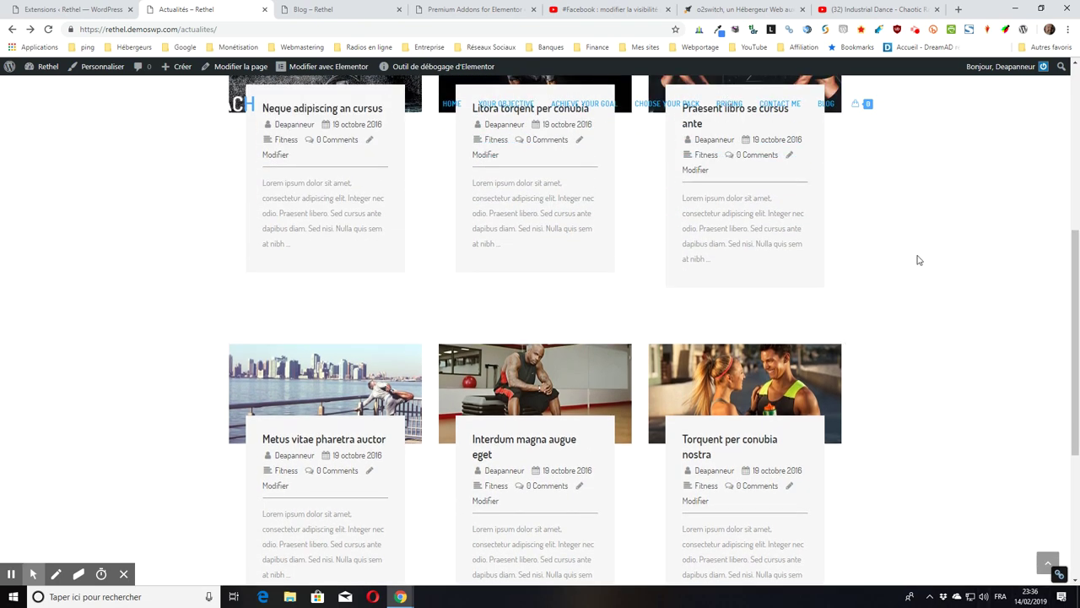
pyautogui.scroll(2, 966, 236)
pyautogui.scroll(2, 888, 388)
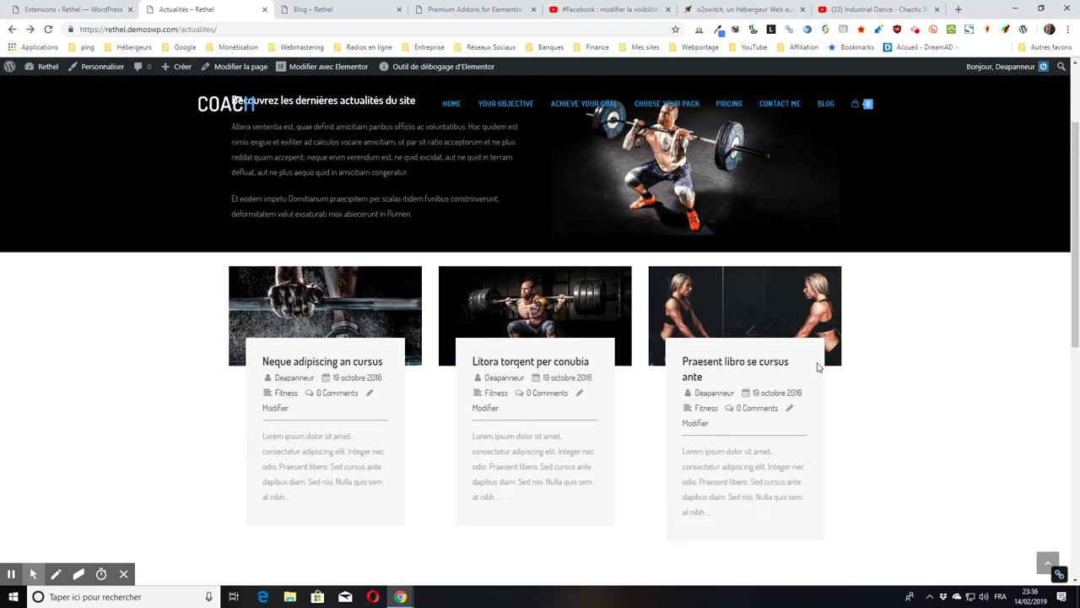
pyautogui.scroll(-2, 679, 392)
pyautogui.scroll(2, 679, 392)
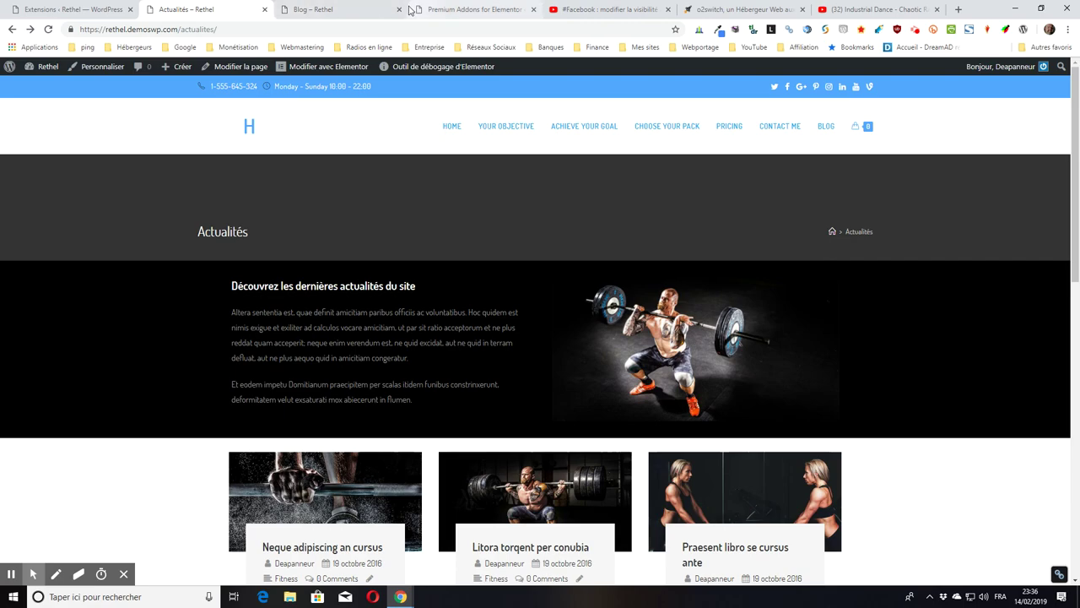
# - Look over the default Blog page again and check the Premium Blog entry in the Premium Addons widget settings
pyautogui.click(340, 8)
pyautogui.scroll(-4, 410, 357)
pyautogui.scroll(-7, 413, 350)
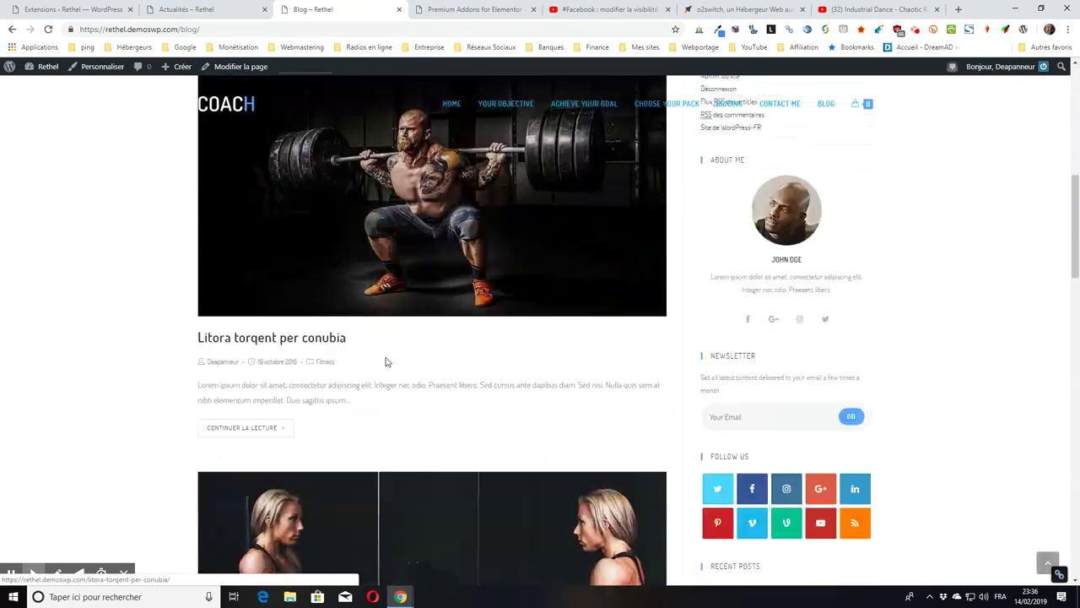
pyautogui.scroll(11, 384, 356)
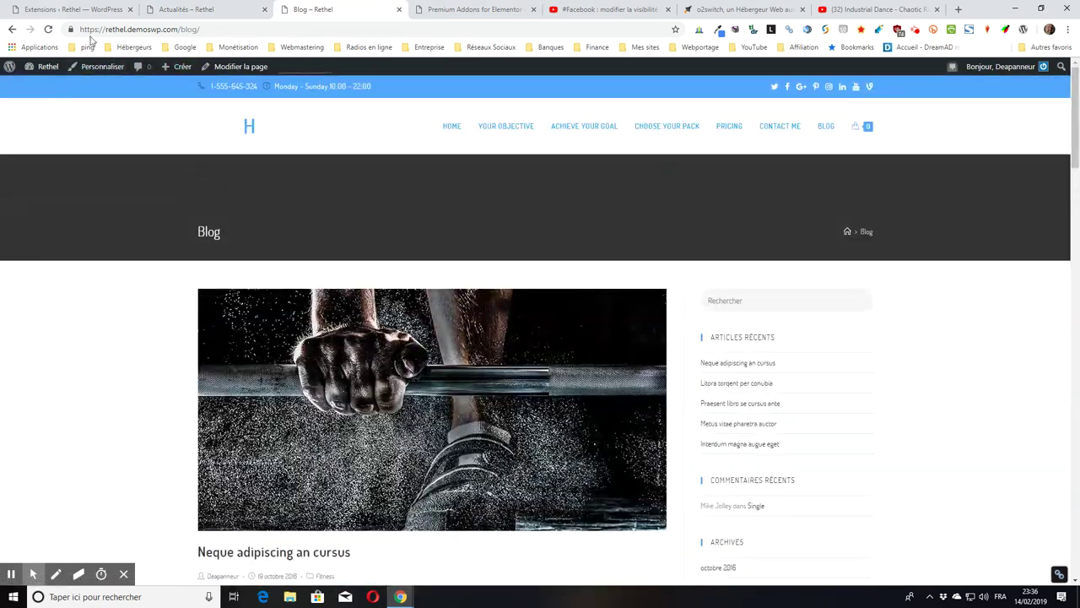
pyautogui.click(71, 9)
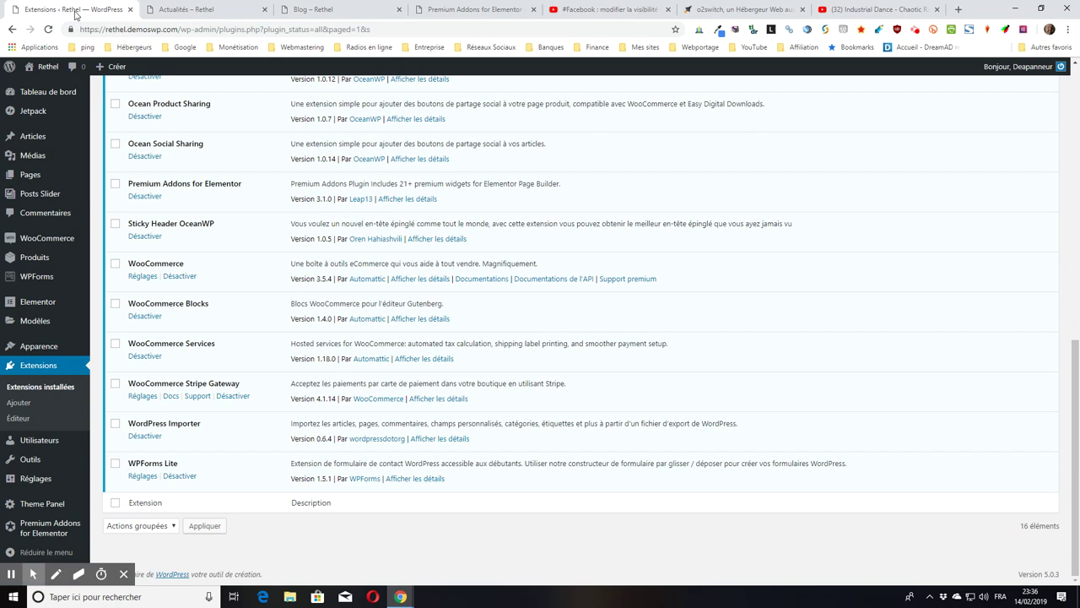
pyautogui.click(475, 9)
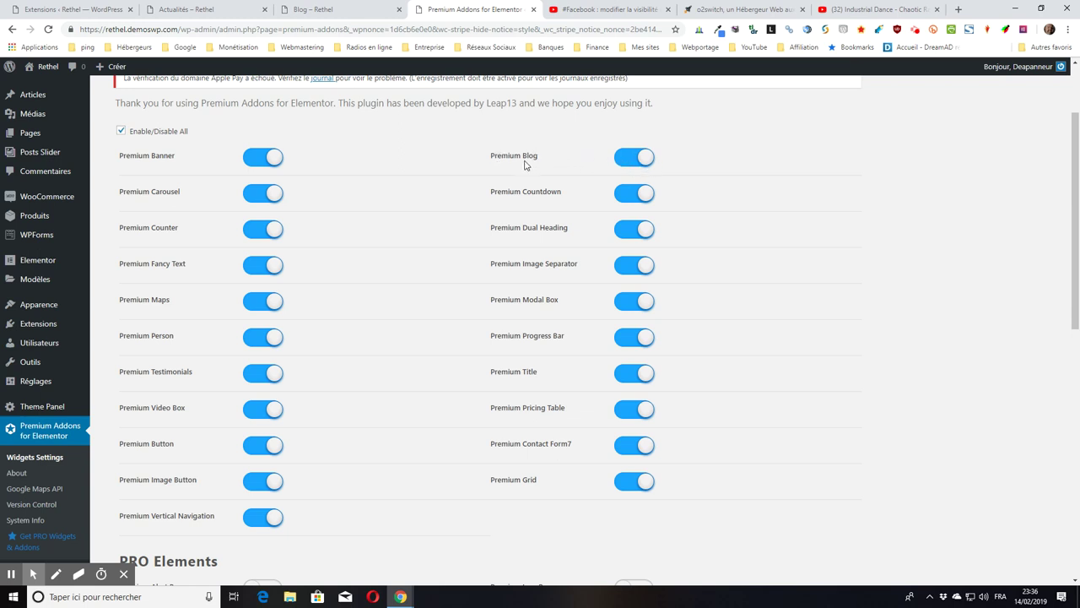
# - Create a new WordPress page titled "Archive"
pyautogui.click(90, 8)
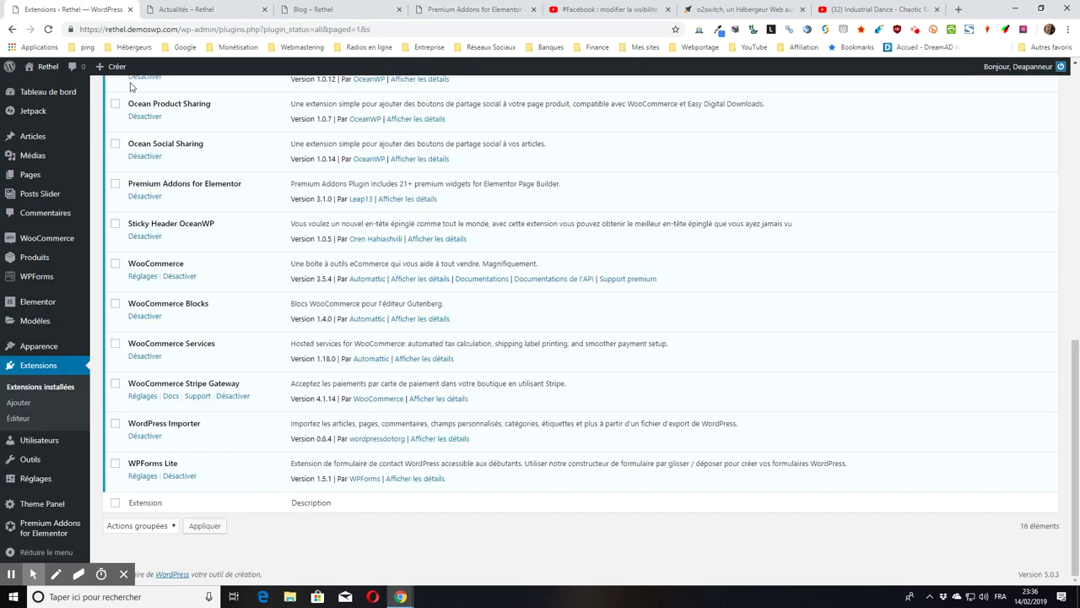
pyautogui.moveTo(118, 67)
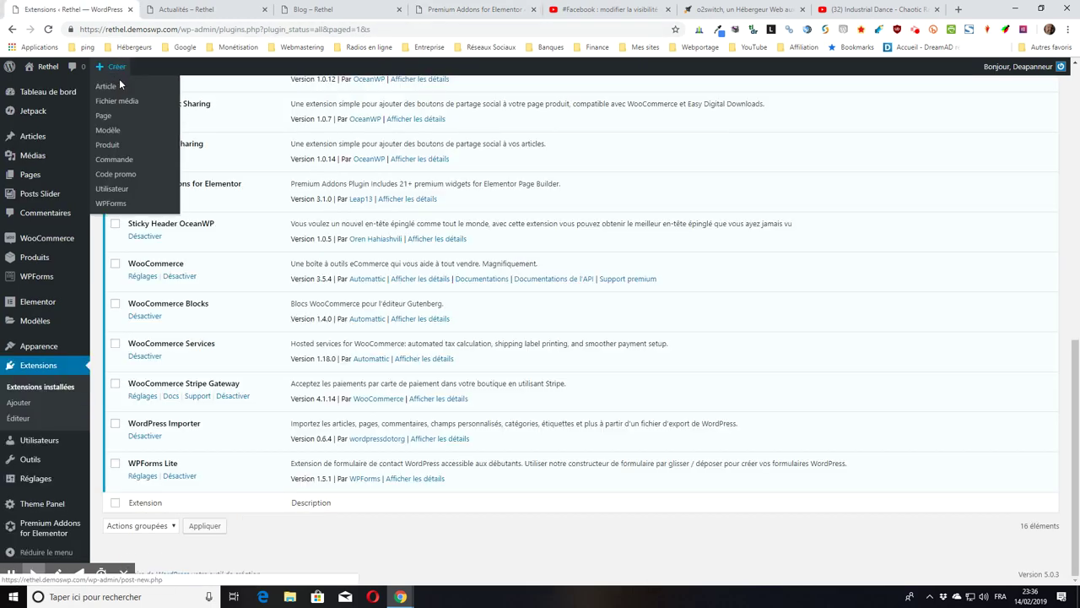
pyautogui.click(105, 123)
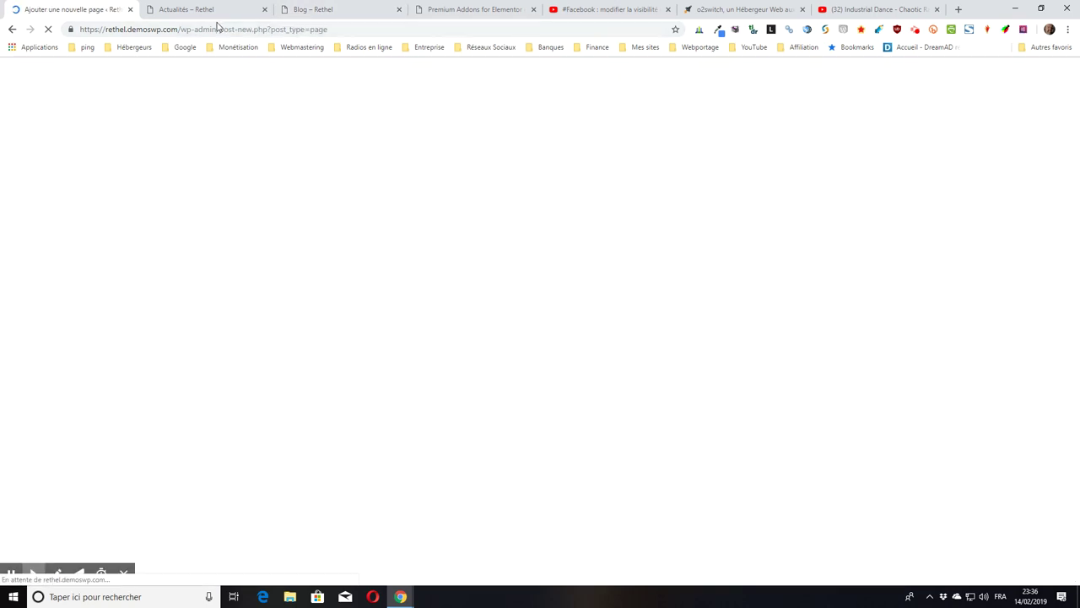
pyautogui.click(409, 156)
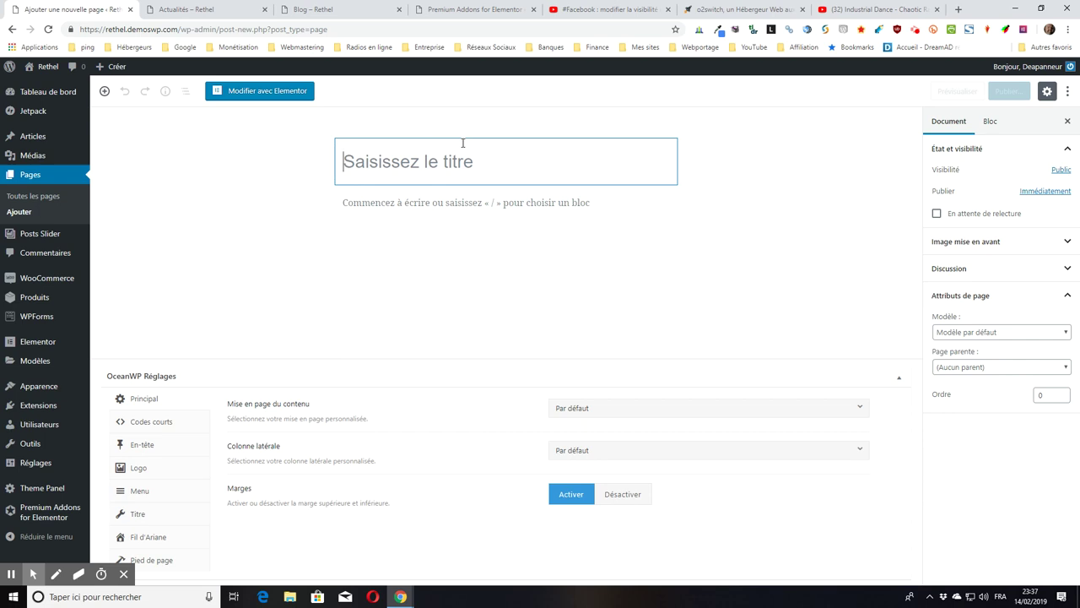
pyautogui.write('Arch')
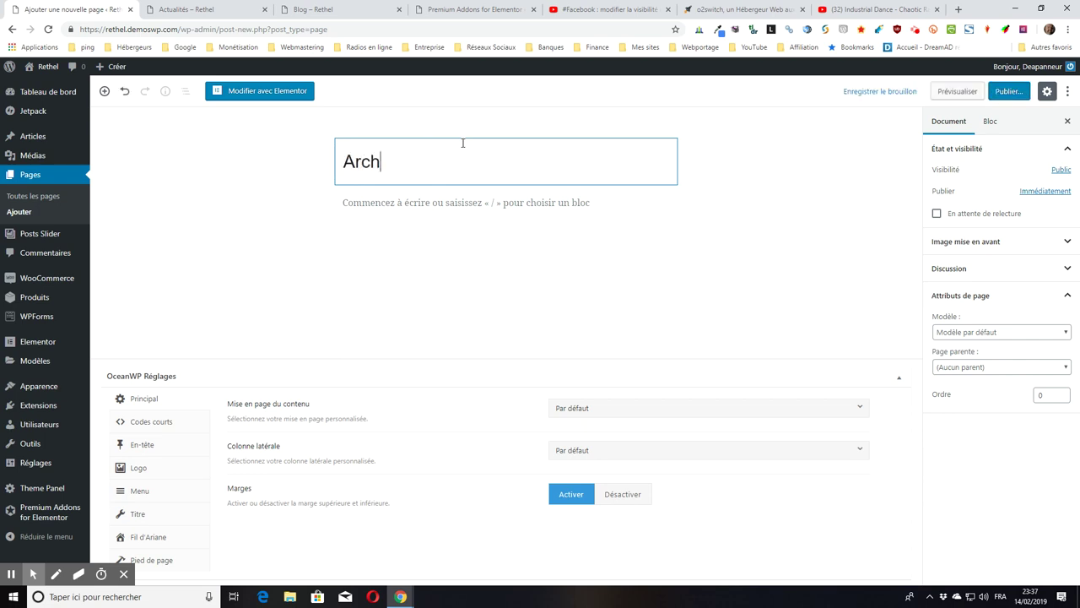
pyautogui.write('ive')
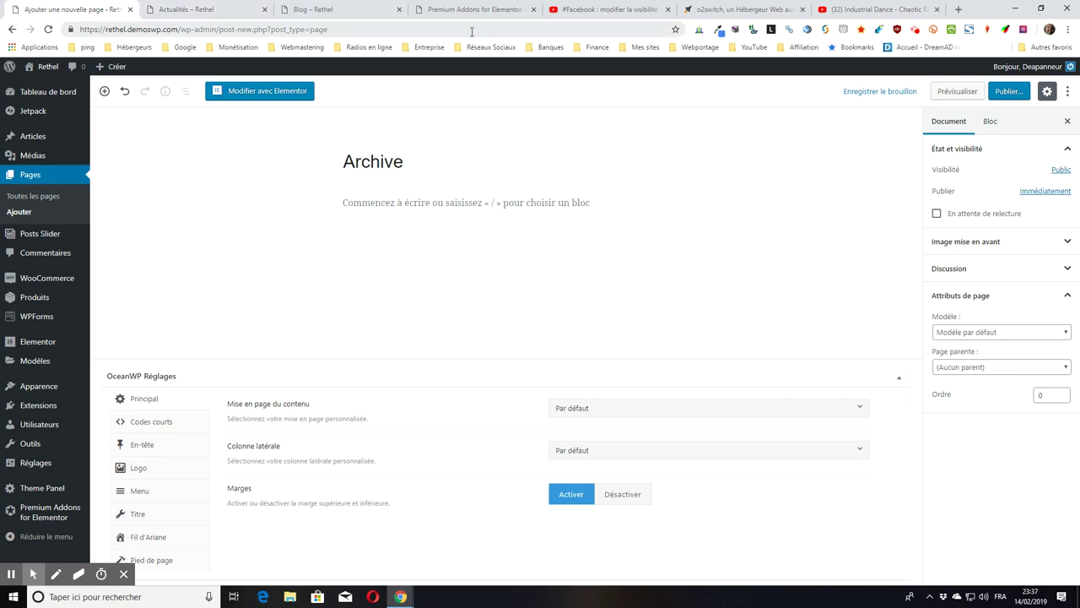
# - Apply the "Elementor pleine largeur" template to the Archive page and save it as a draft
pyautogui.click(203, 10)
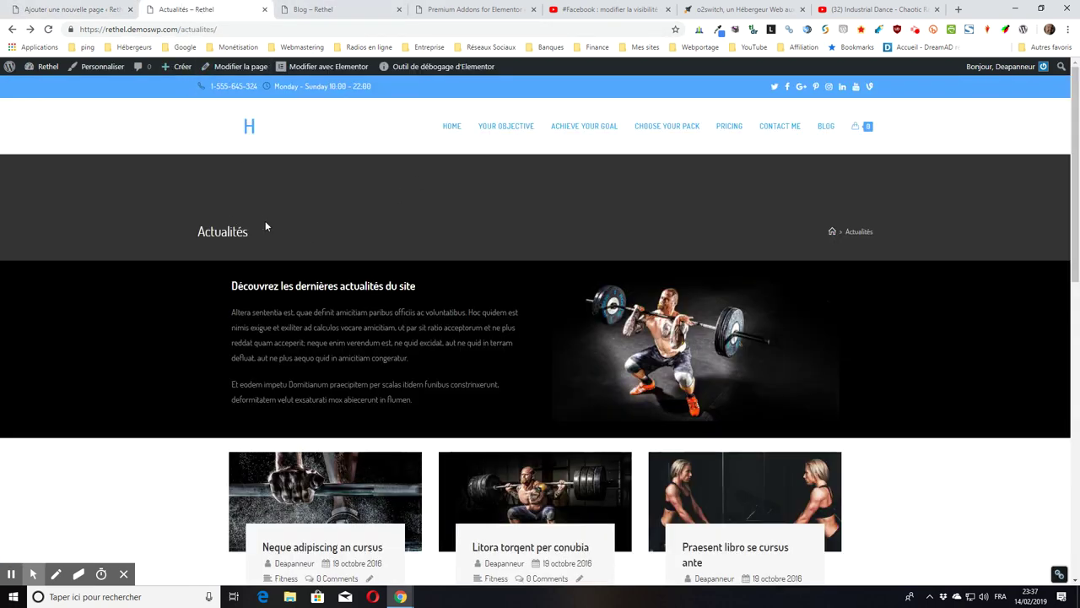
pyautogui.click(338, 9)
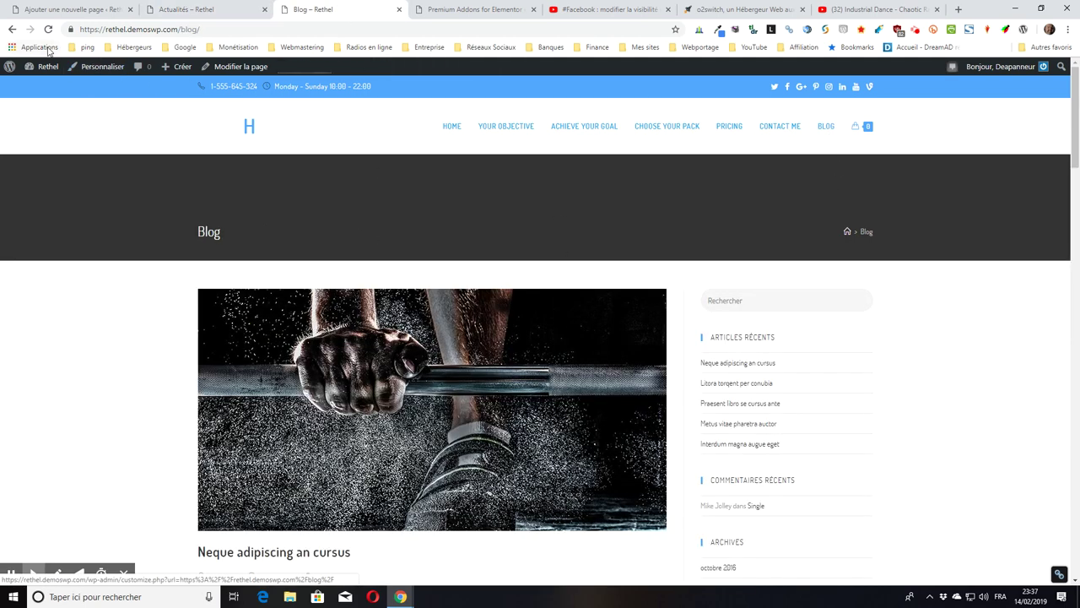
pyautogui.click(72, 10)
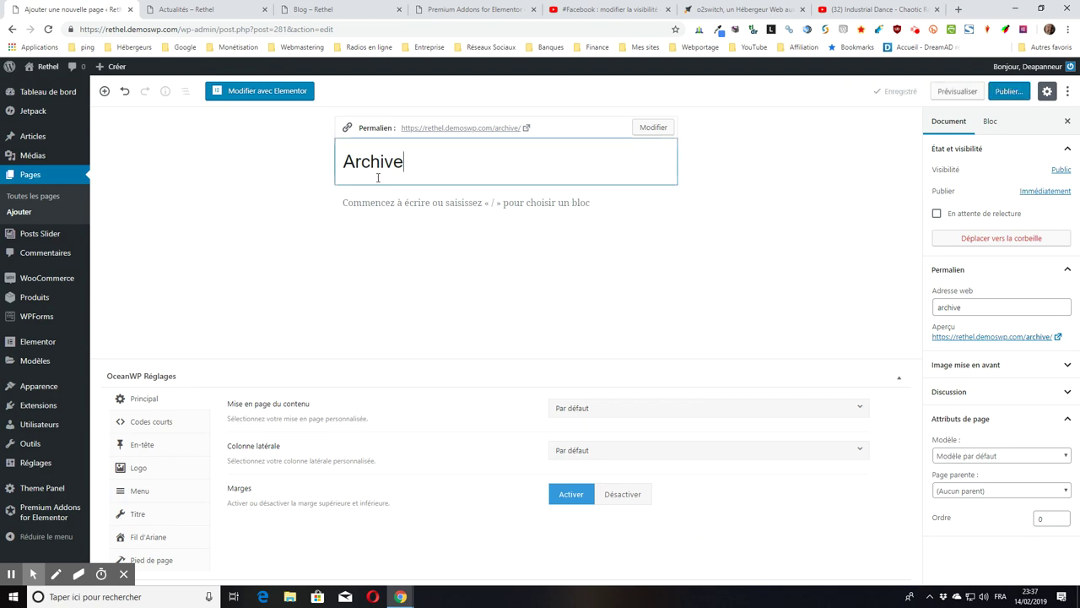
pyautogui.click(966, 457)
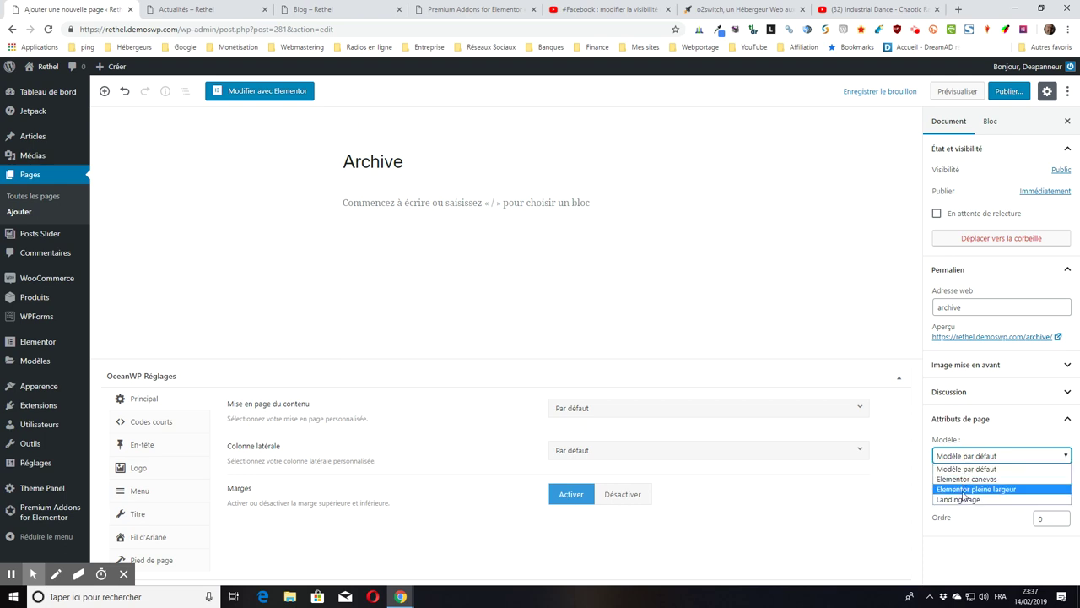
pyautogui.click(962, 492)
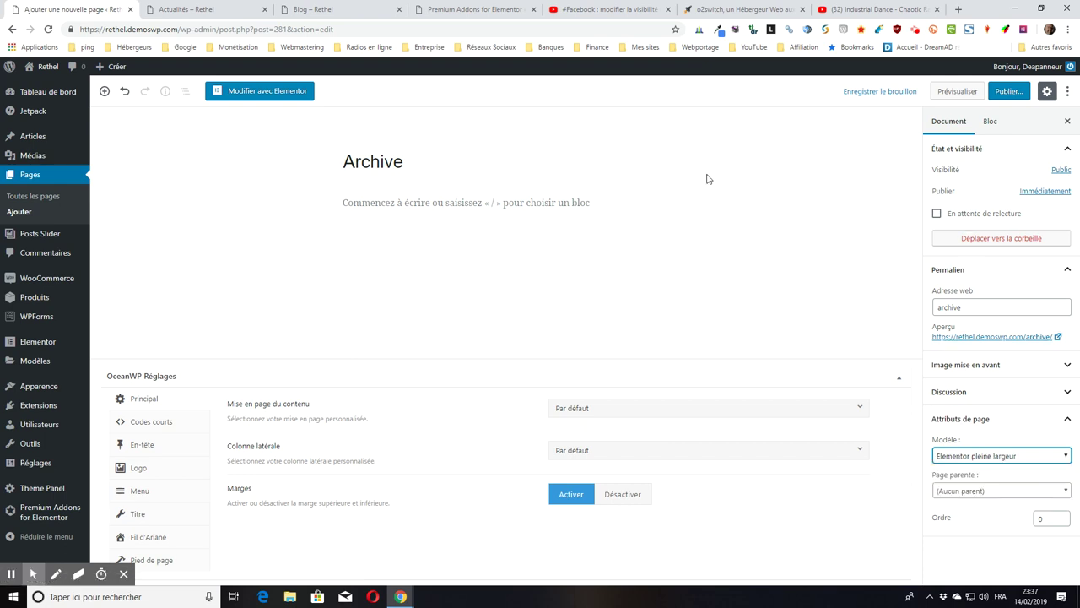
pyautogui.click(880, 93)
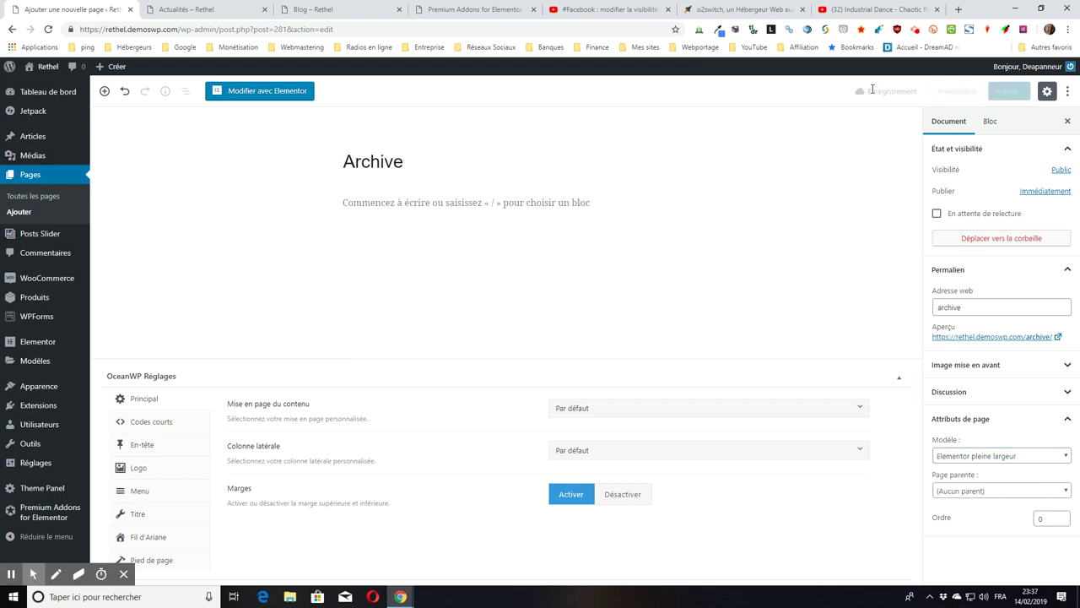
# - Open the Archive page in Elementor and add a section with two equal columns
pyautogui.click(270, 93)
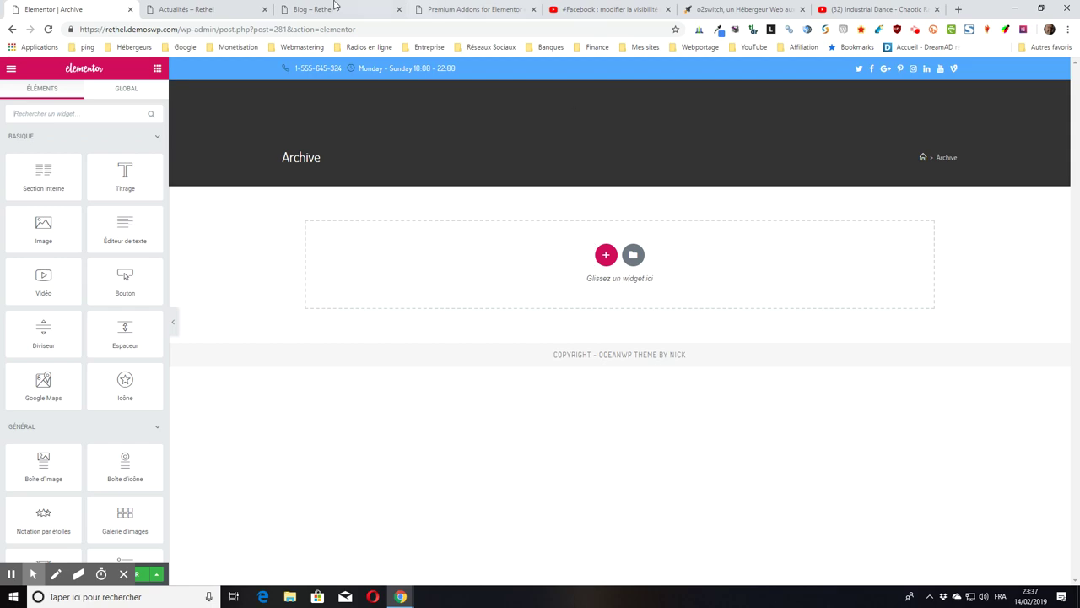
pyautogui.click(223, 8)
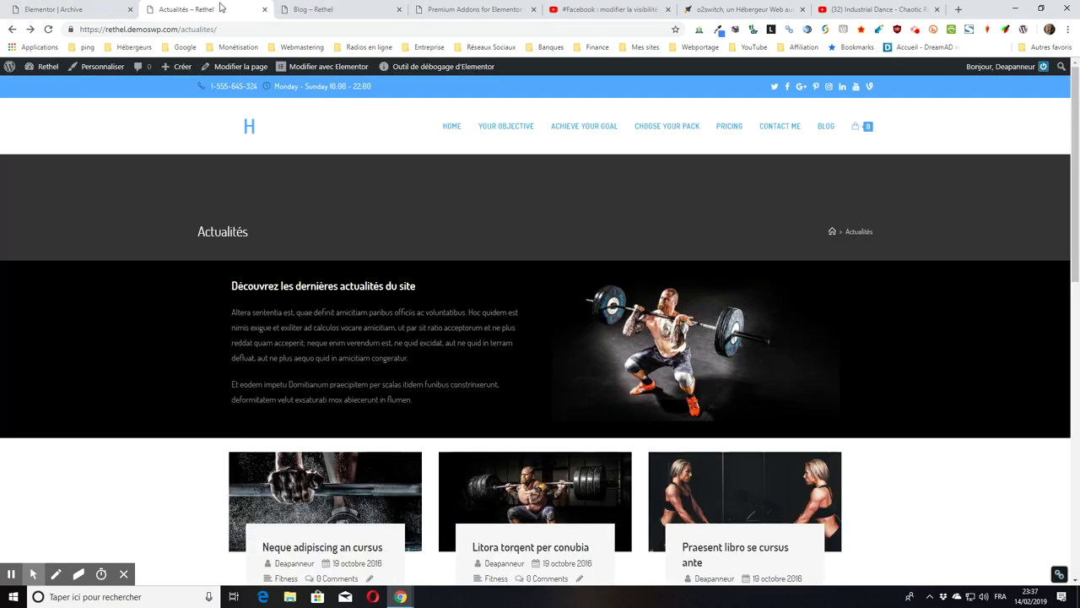
pyautogui.scroll(-2, 473, 323)
pyautogui.scroll(2, 476, 317)
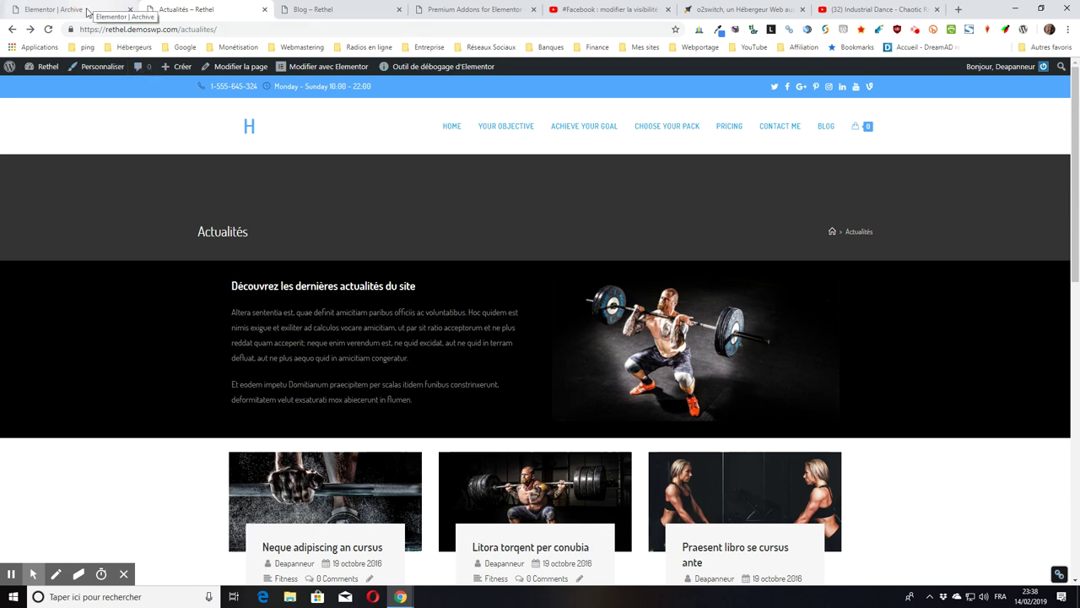
pyautogui.click(88, 11)
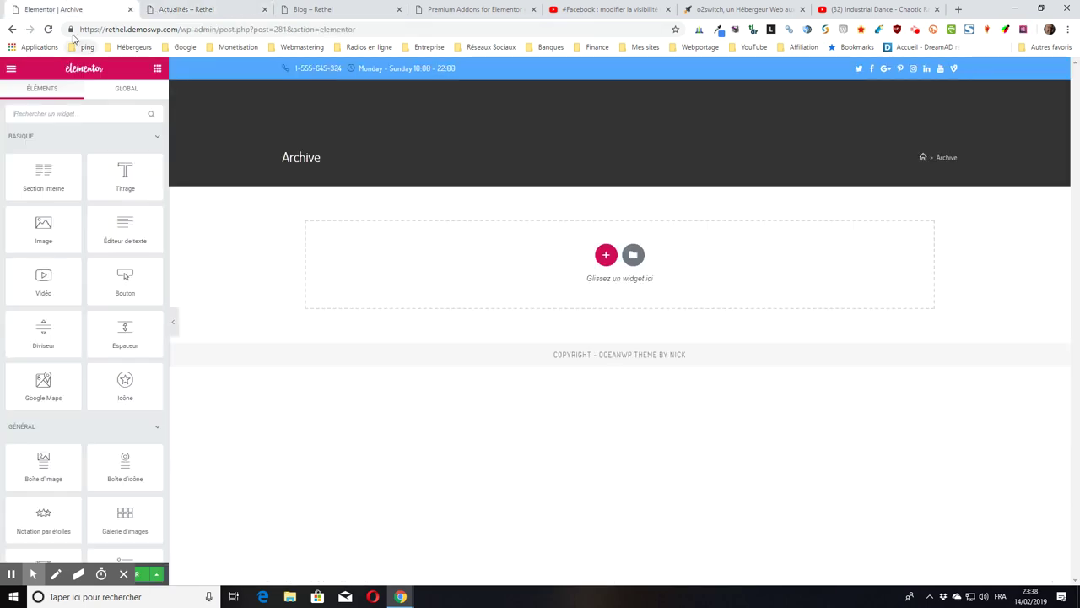
pyautogui.click(602, 260)
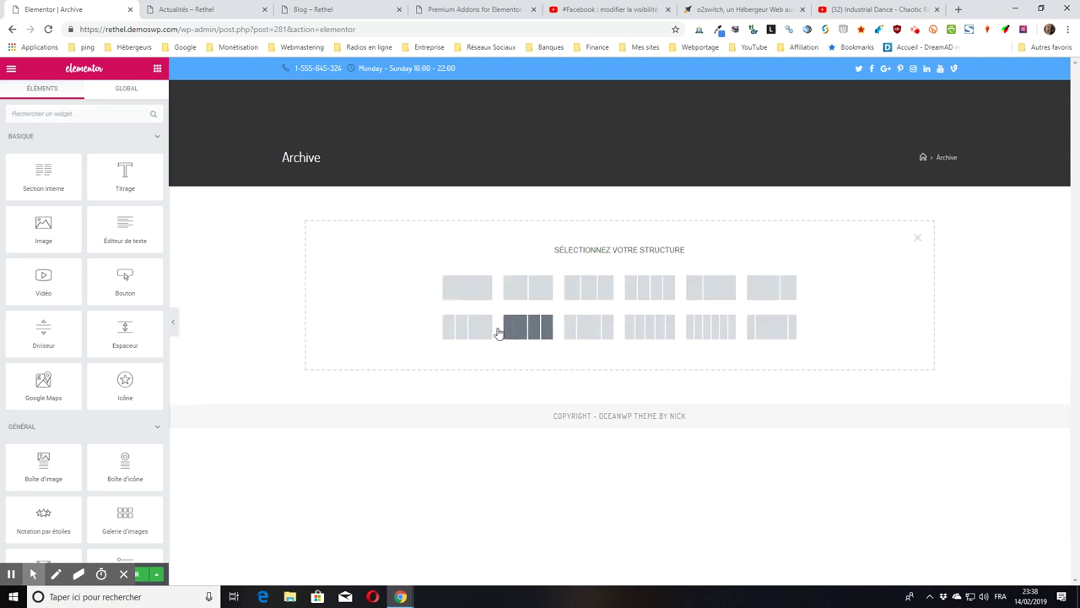
pyautogui.click(525, 292)
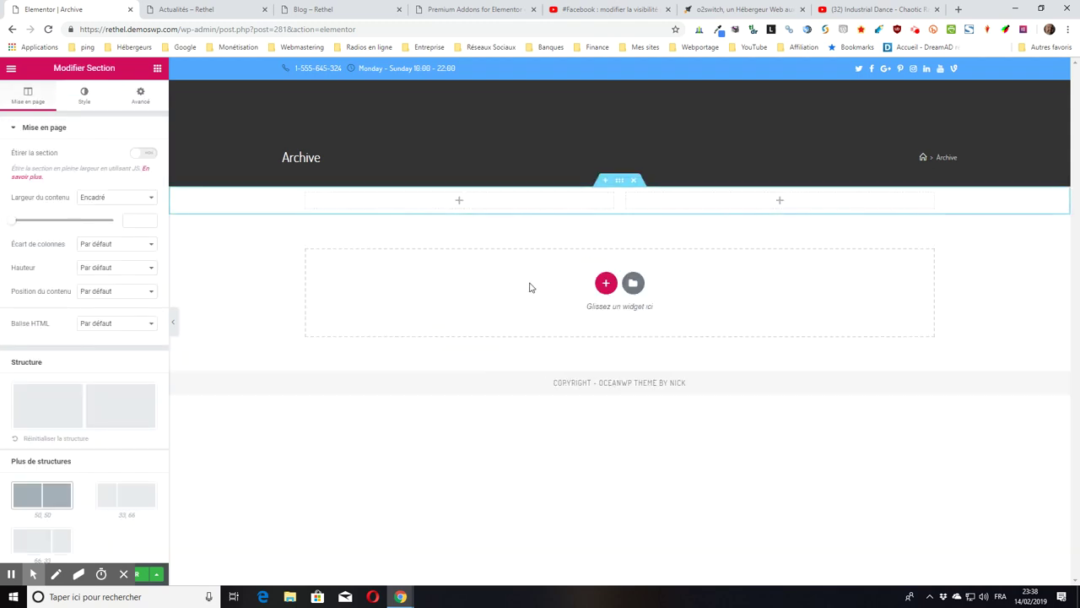
# - Add a text editor widget to the first column and replace its placeholder with the heading and intro paragraphs copied from the Actualités page
pyautogui.click(157, 68)
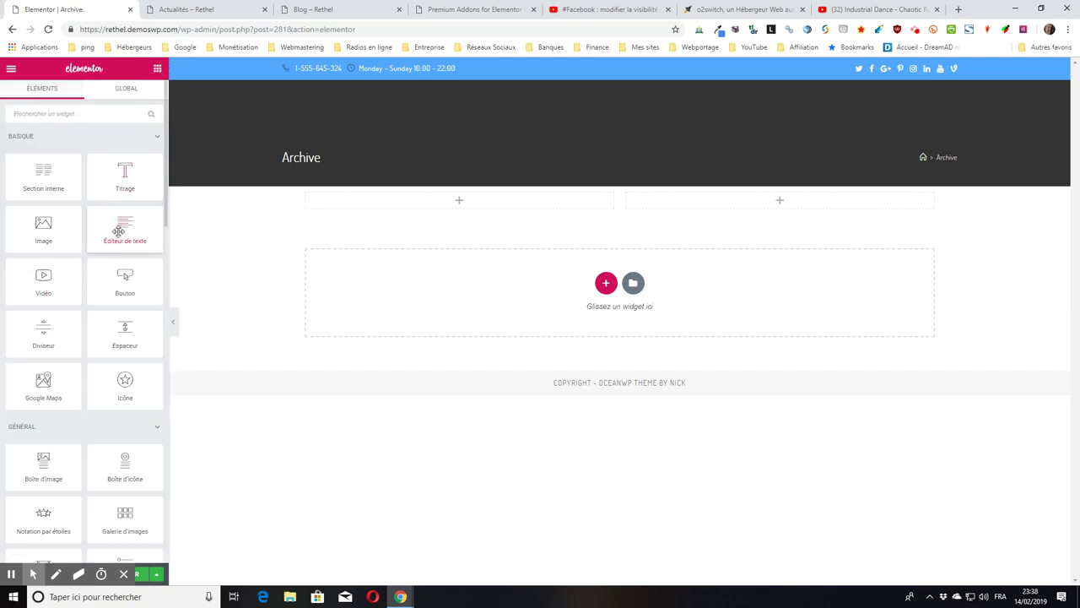
pyautogui.moveTo(123, 224); pyautogui.dragTo(429, 205)
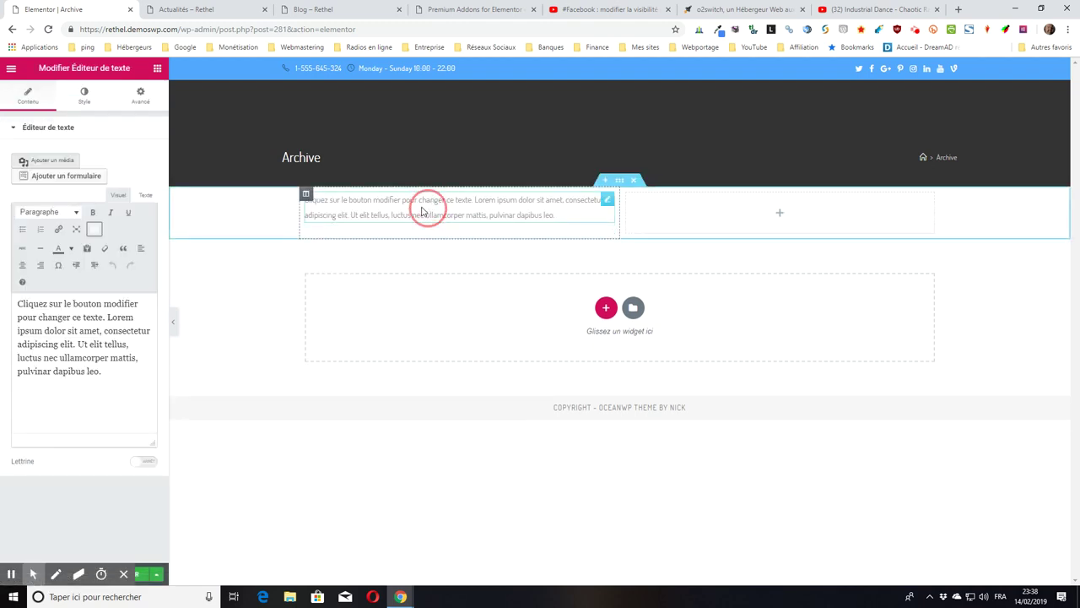
pyautogui.click(189, 10)
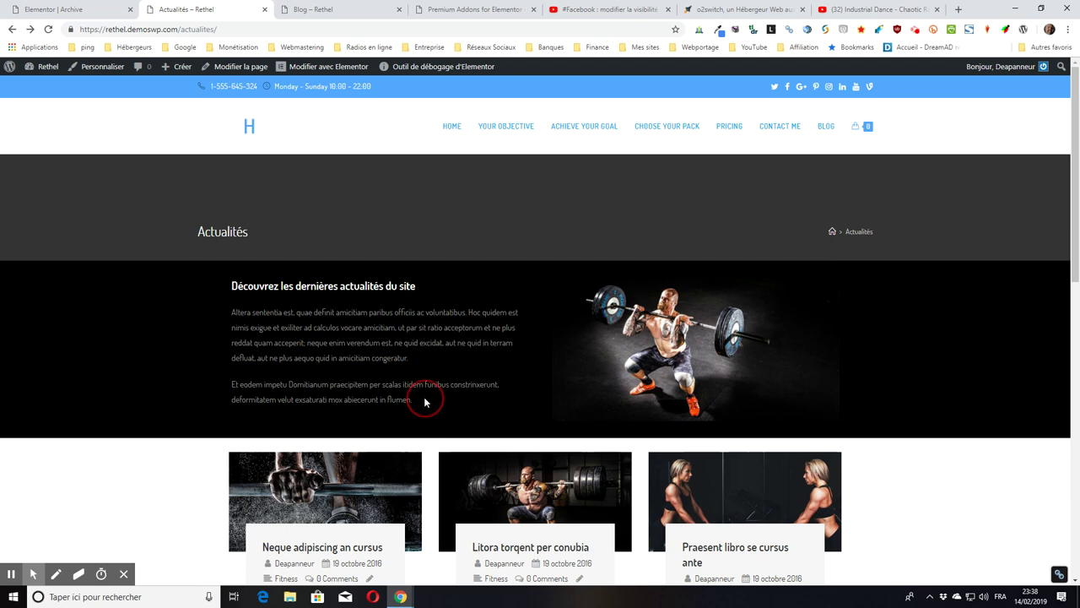
pyautogui.moveTo(426, 404); pyautogui.dragTo(231, 289)
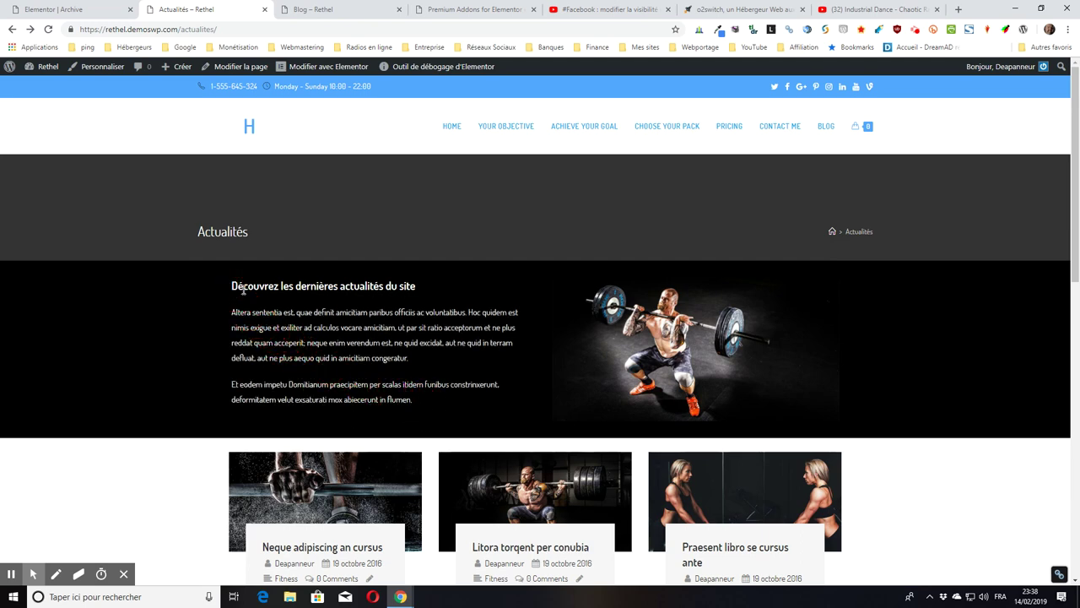
pyautogui.rightClick(244, 285)
pyautogui.click(278, 299)
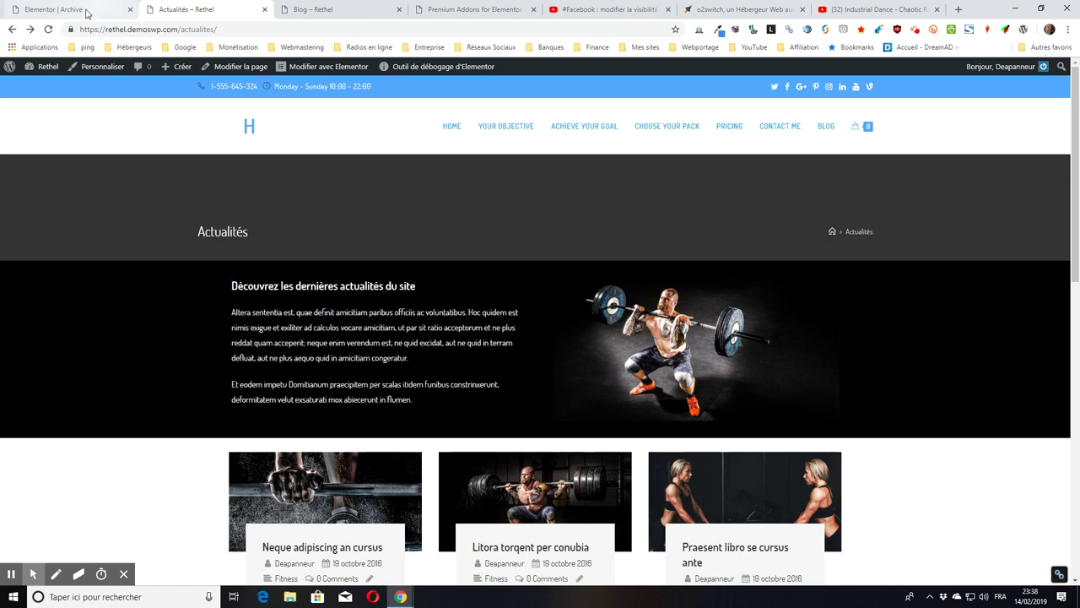
pyautogui.click(55, 10)
pyautogui.moveTo(102, 378); pyautogui.dragTo(3, 303)
pyautogui.press('Delete')
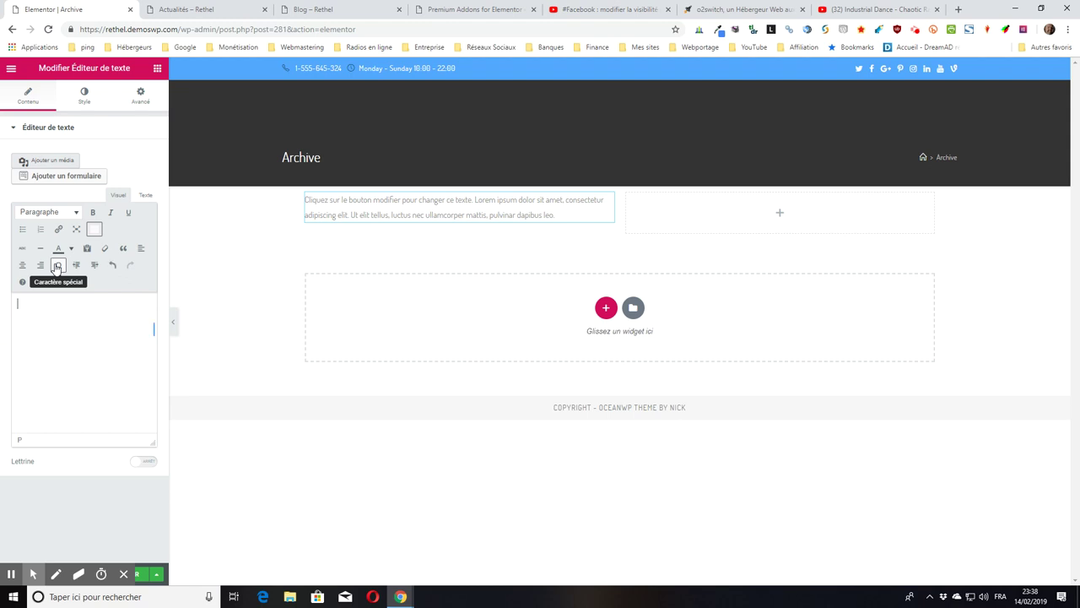
pyautogui.hotkey('ctrl', 'v')
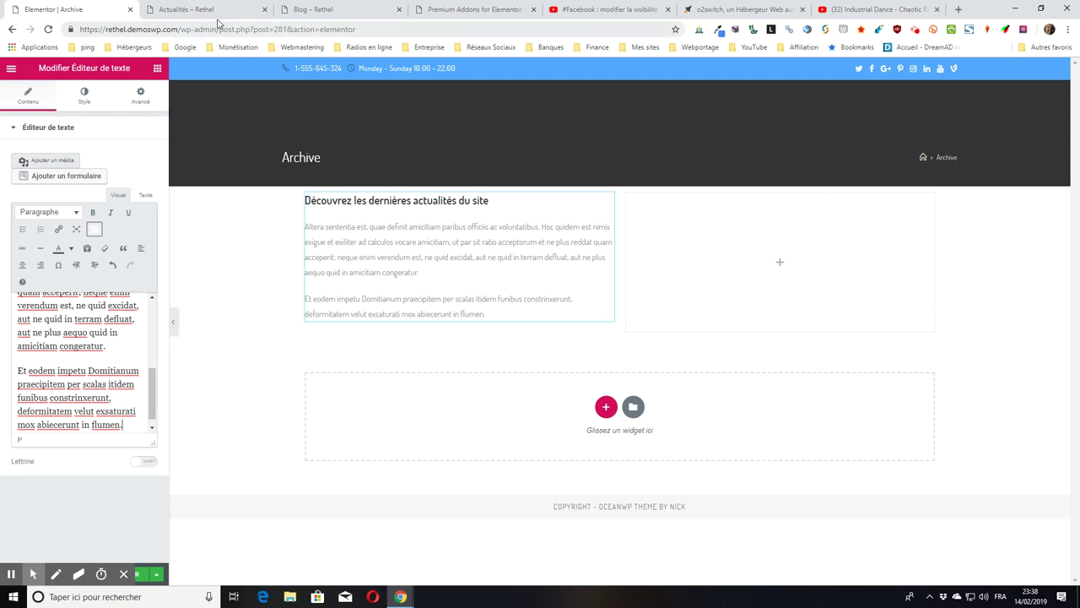
# - Check the paragraph format of the heading "Découvrez les dernières actualités du site" in the text widget
pyautogui.scroll(5, 67, 358)
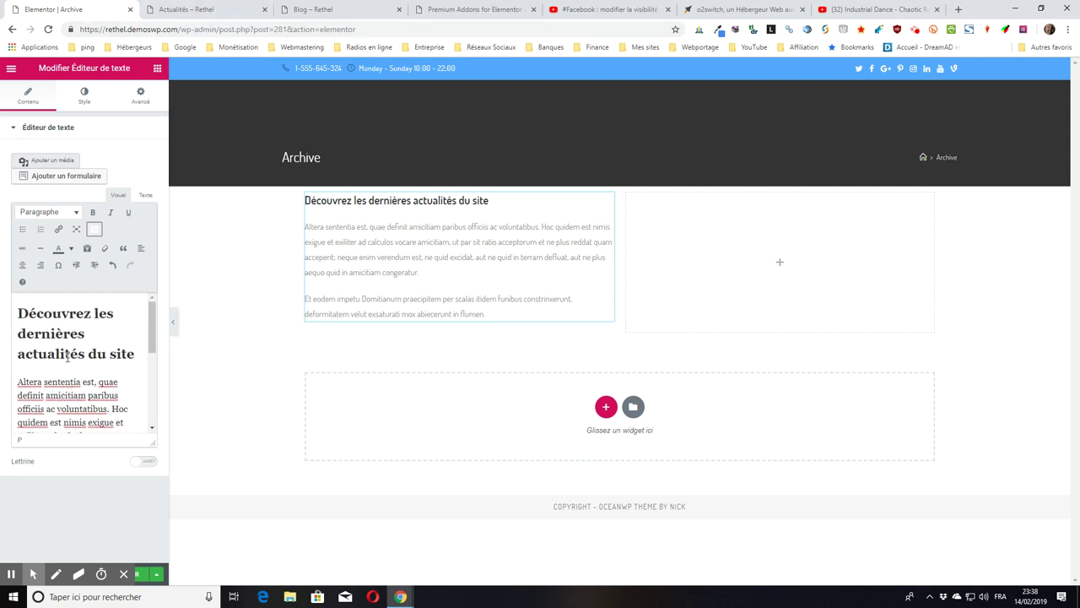
pyautogui.click(78, 315)
pyautogui.click(135, 353)
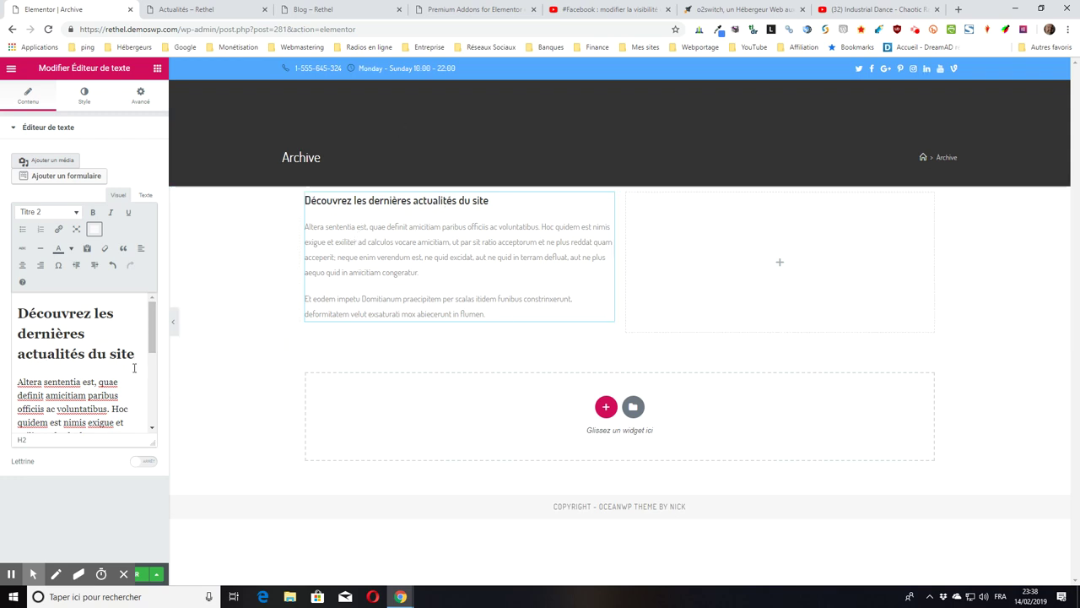
pyautogui.moveTo(136, 355); pyautogui.dragTo(39, 312)
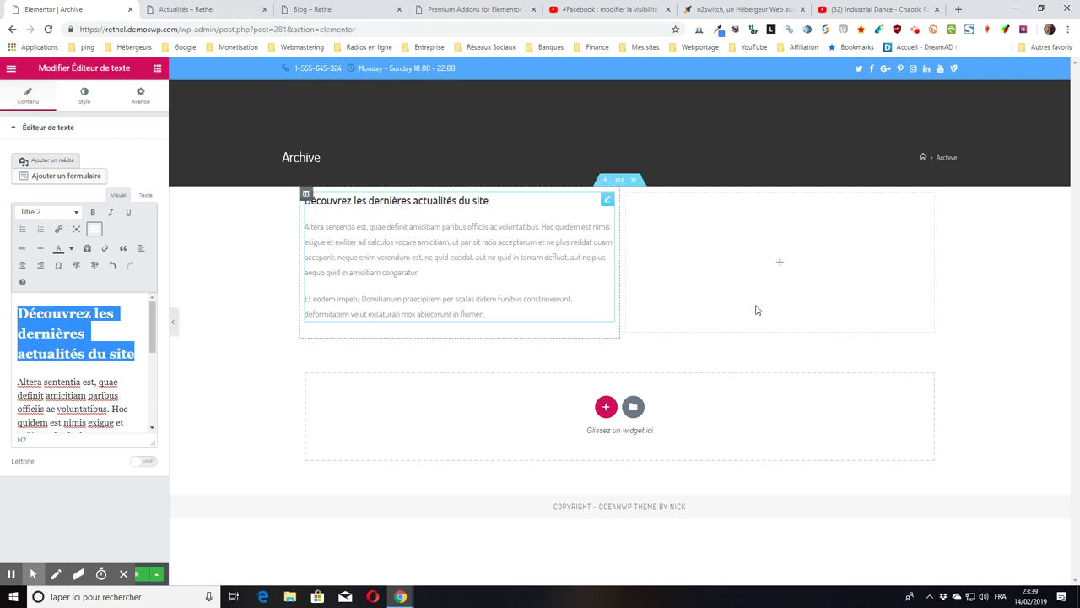
# - Save the Elementor page as a draft and preview it, comparing its intro section with the Actualités page
pyautogui.click(158, 577)
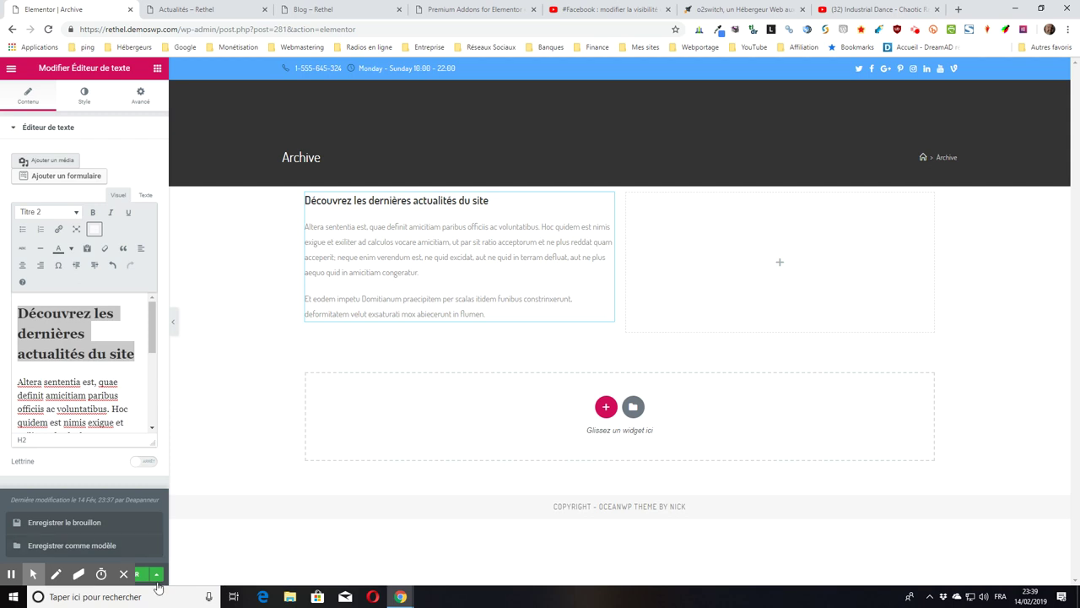
pyautogui.click(158, 582)
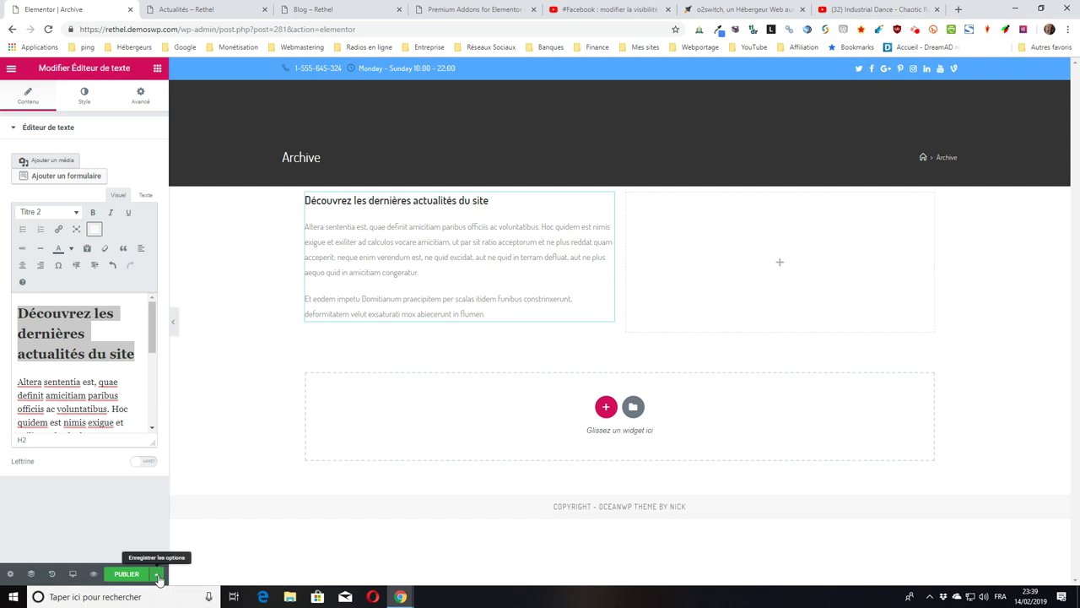
pyautogui.click(157, 575)
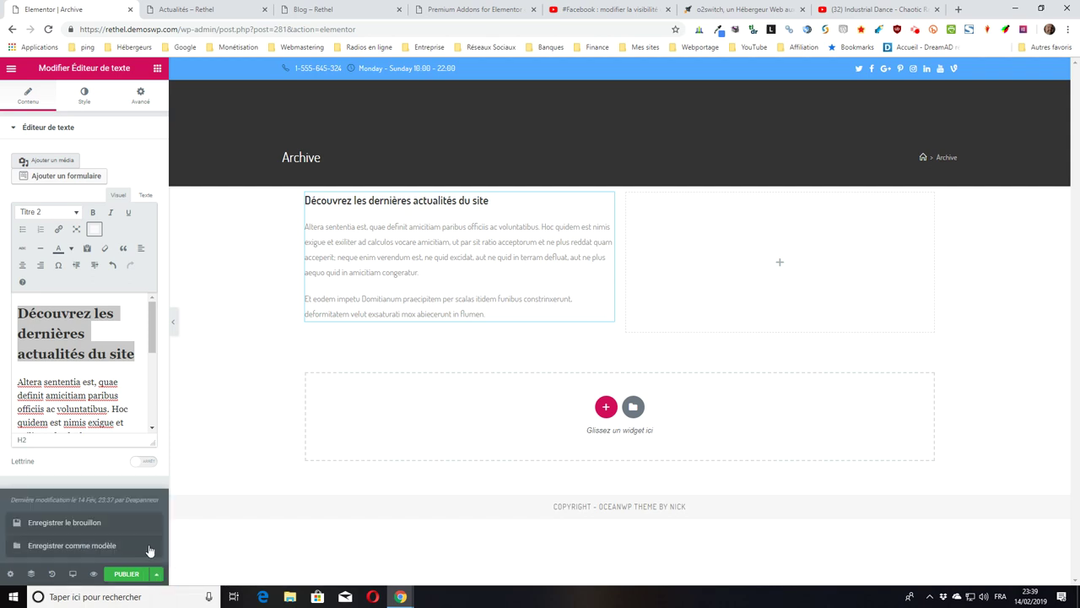
pyautogui.click(91, 524)
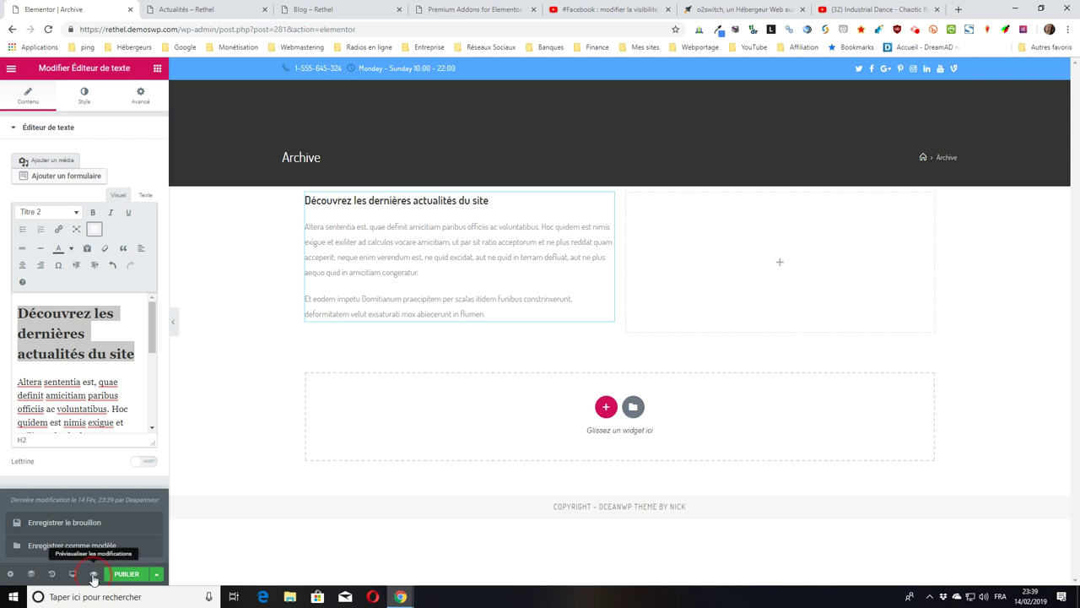
pyautogui.click(94, 576)
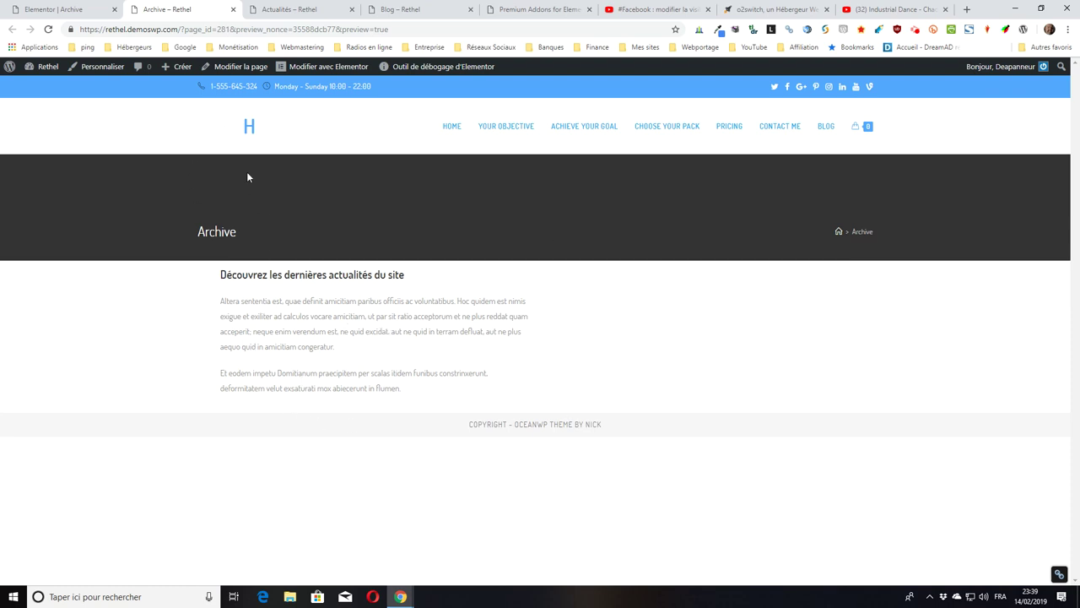
pyautogui.click(267, 12)
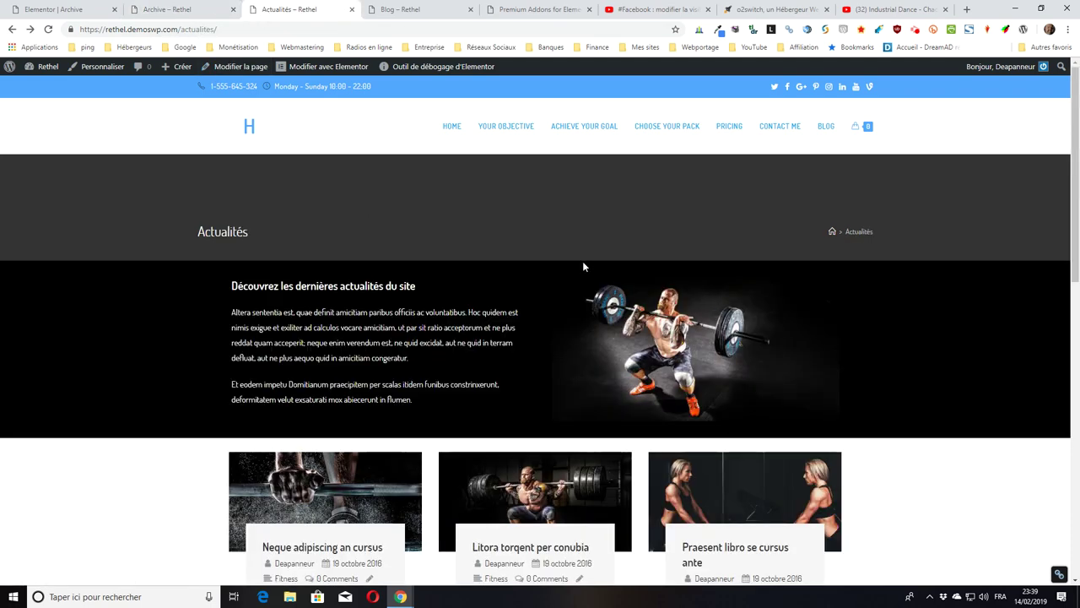
pyautogui.click(44, 10)
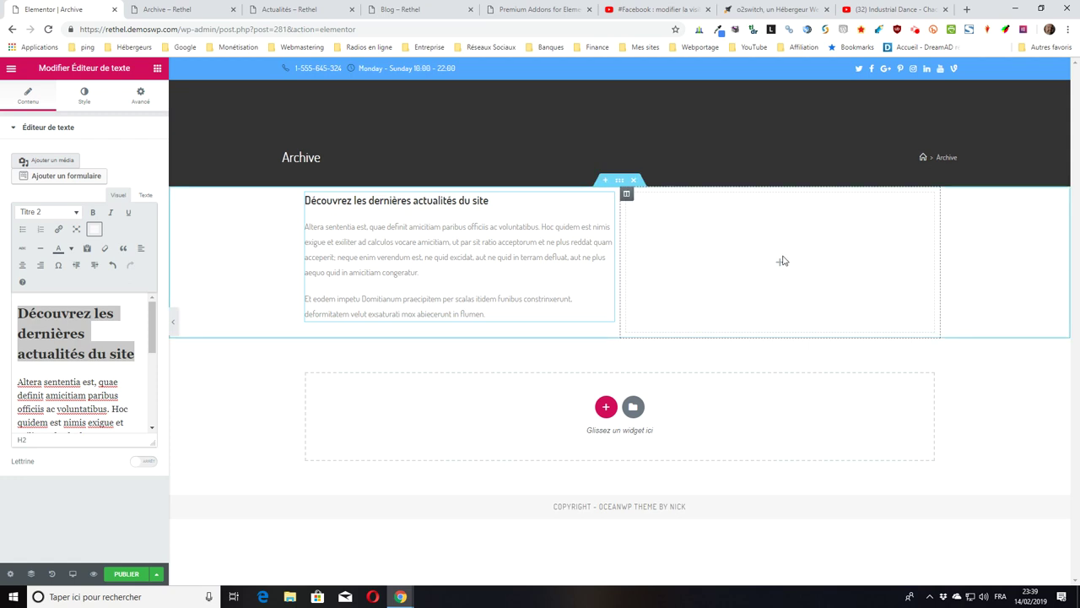
# - Add an image widget to the section's empty second column and insert coach-img.jpg from the media library
pyautogui.click(782, 267)
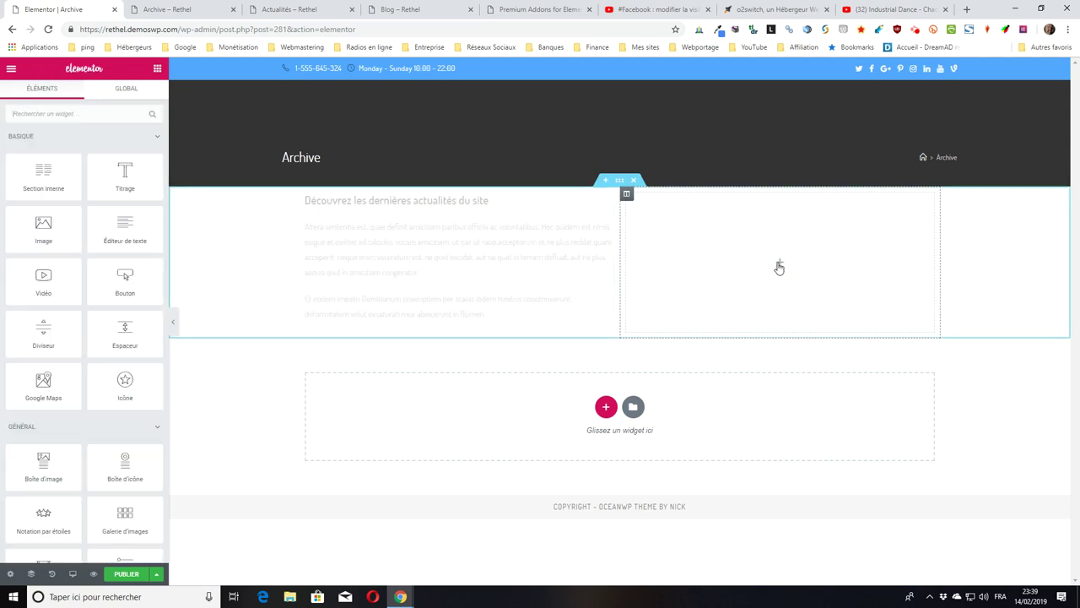
pyautogui.moveTo(43, 228); pyautogui.dragTo(803, 270)
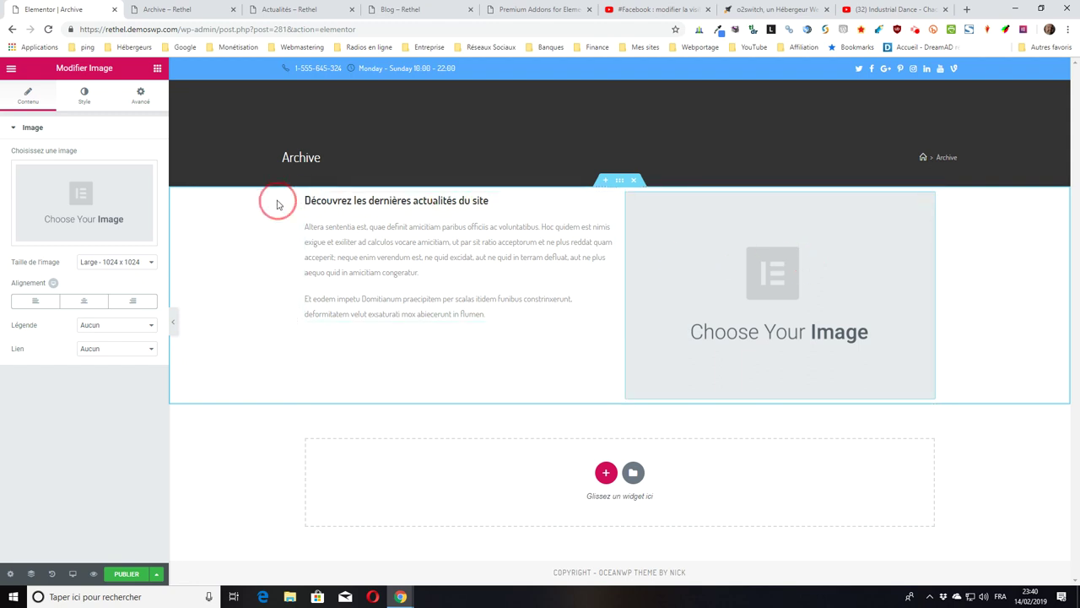
pyautogui.click(82, 196)
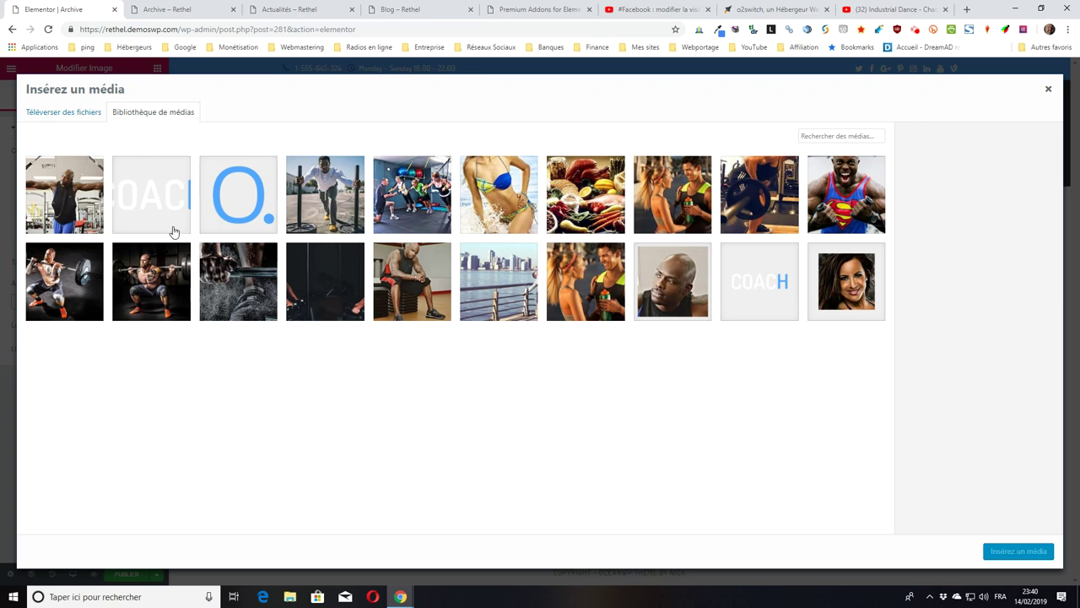
pyautogui.click(61, 189)
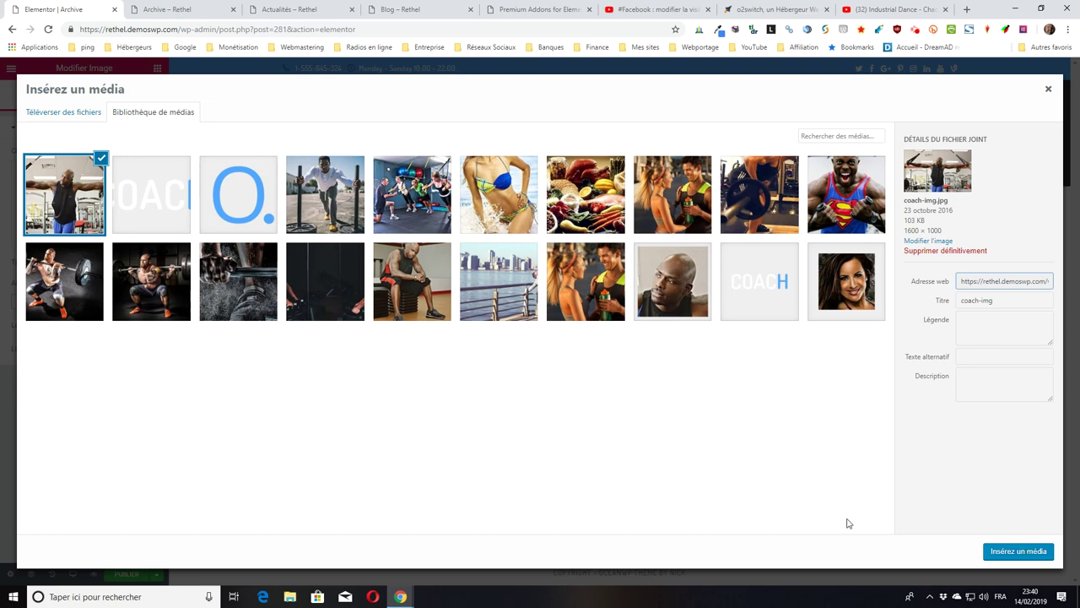
pyautogui.click(1012, 553)
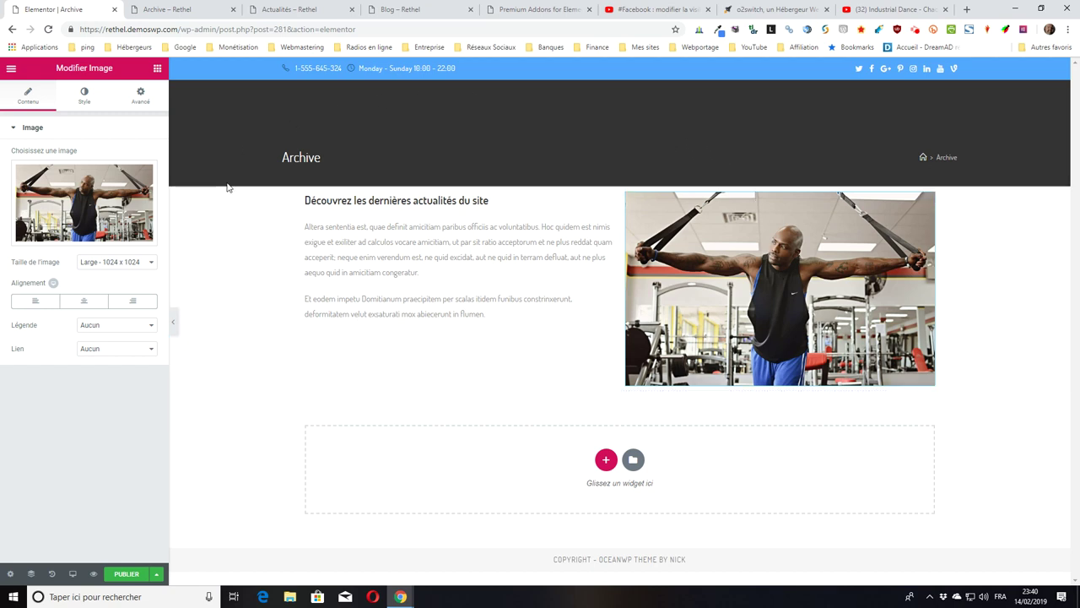
# - Save the Archive page as a draft and check the text and image side by side in the preview
pyautogui.click(156, 573)
pyautogui.click(92, 525)
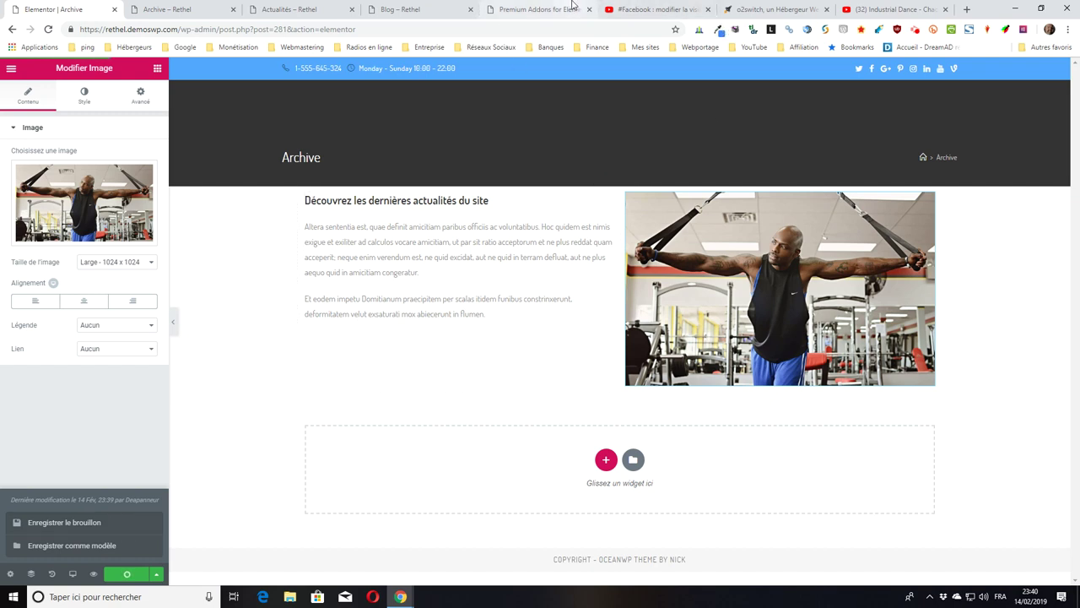
pyautogui.click(184, 8)
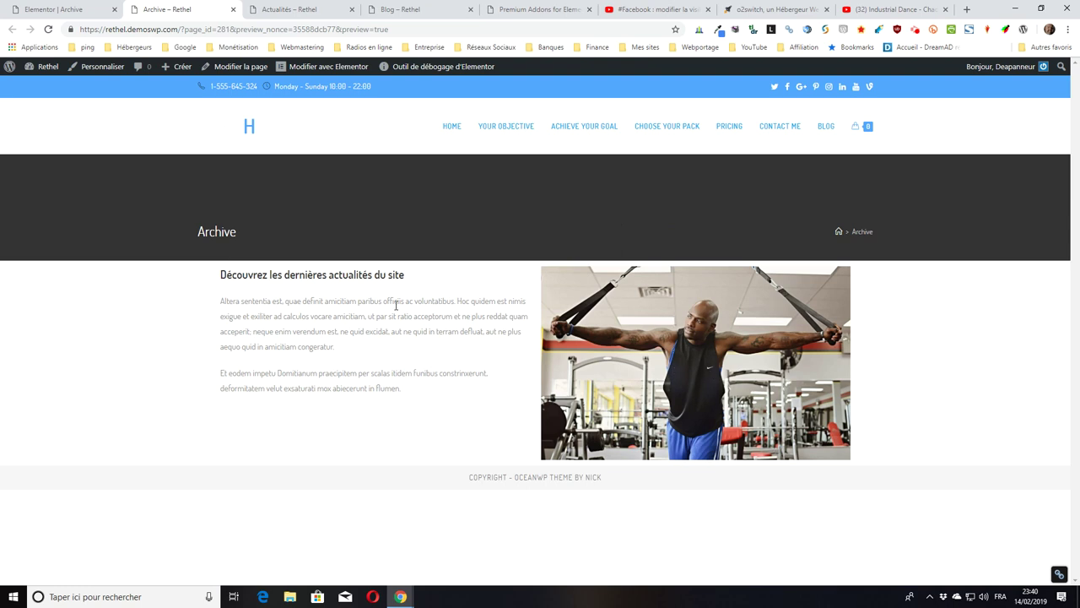
# - Replace the second column's image with your-goal.jpg, the weightlifter photo used on the Actualités page
pyautogui.click(57, 9)
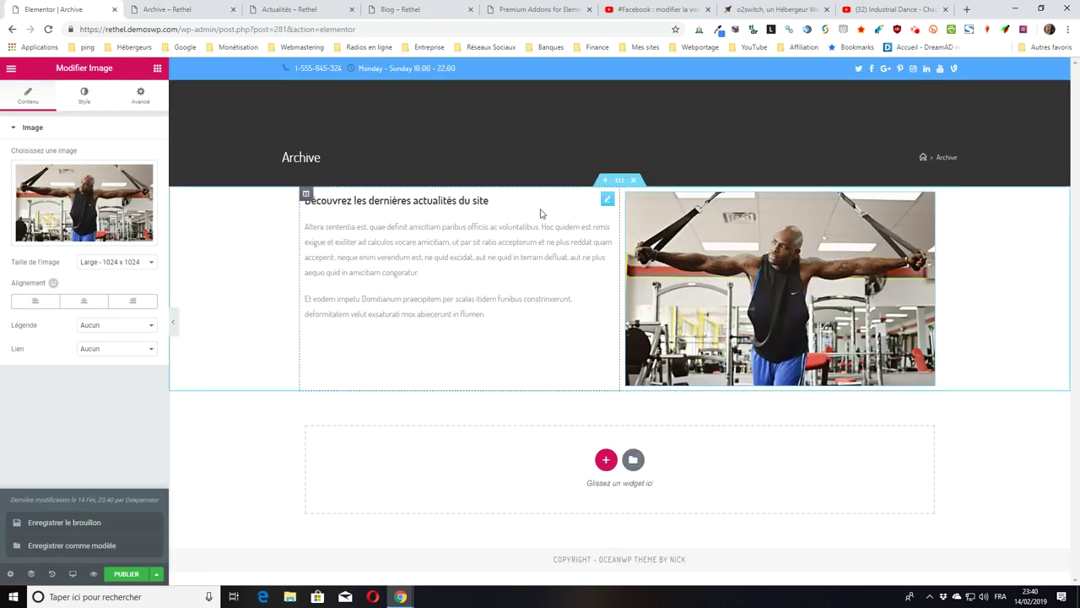
pyautogui.click(85, 198)
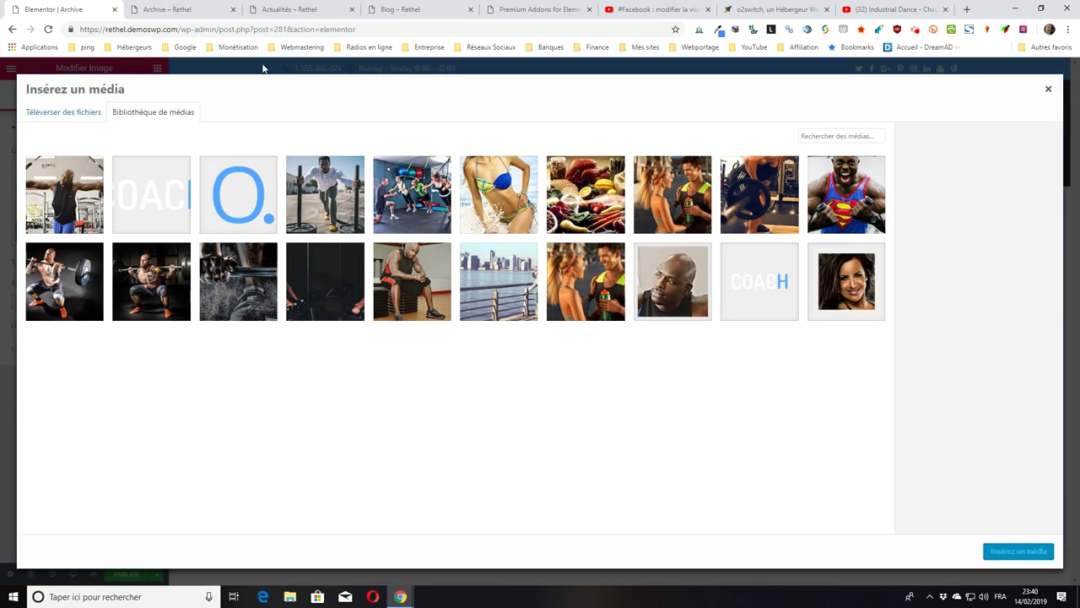
pyautogui.click(283, 11)
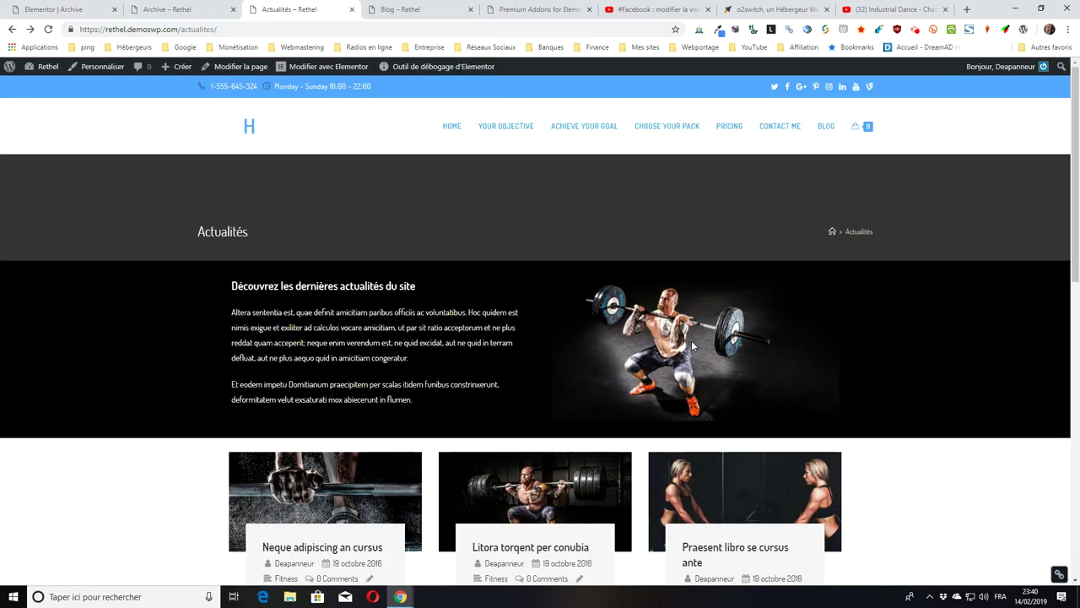
pyautogui.click(85, 9)
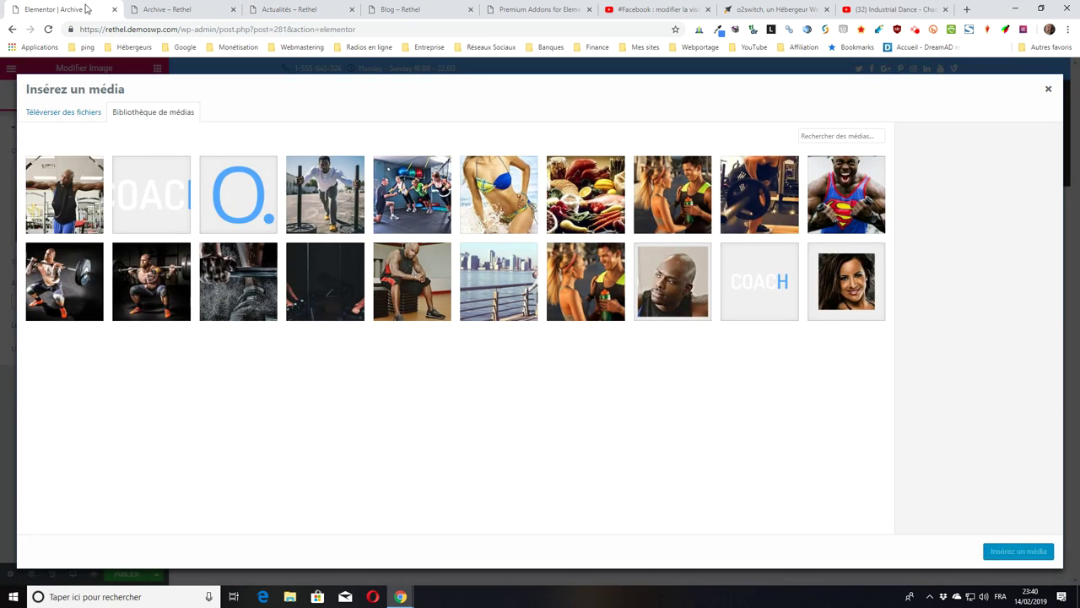
pyautogui.click(67, 272)
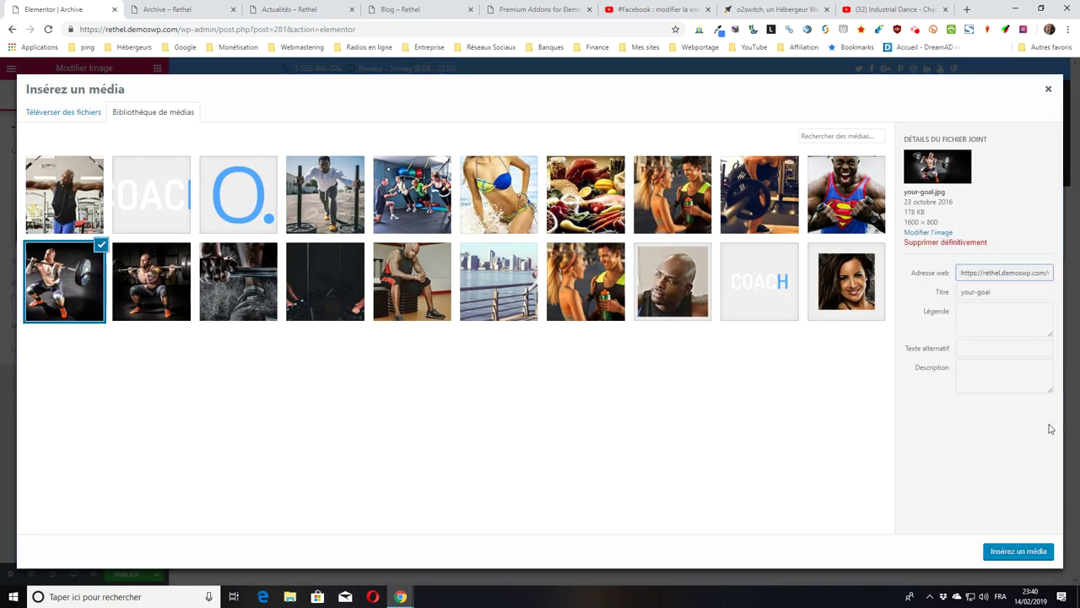
pyautogui.click(1019, 552)
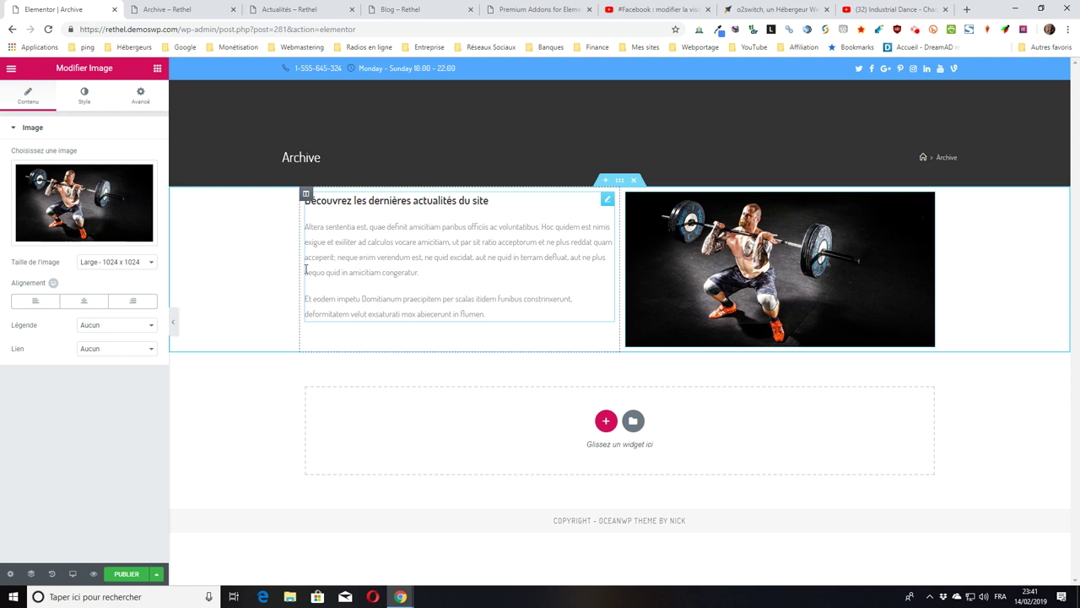
# - Set the intro text widget's inner padding to 20 px on all sides and save the page as a draft
pyautogui.click(374, 240)
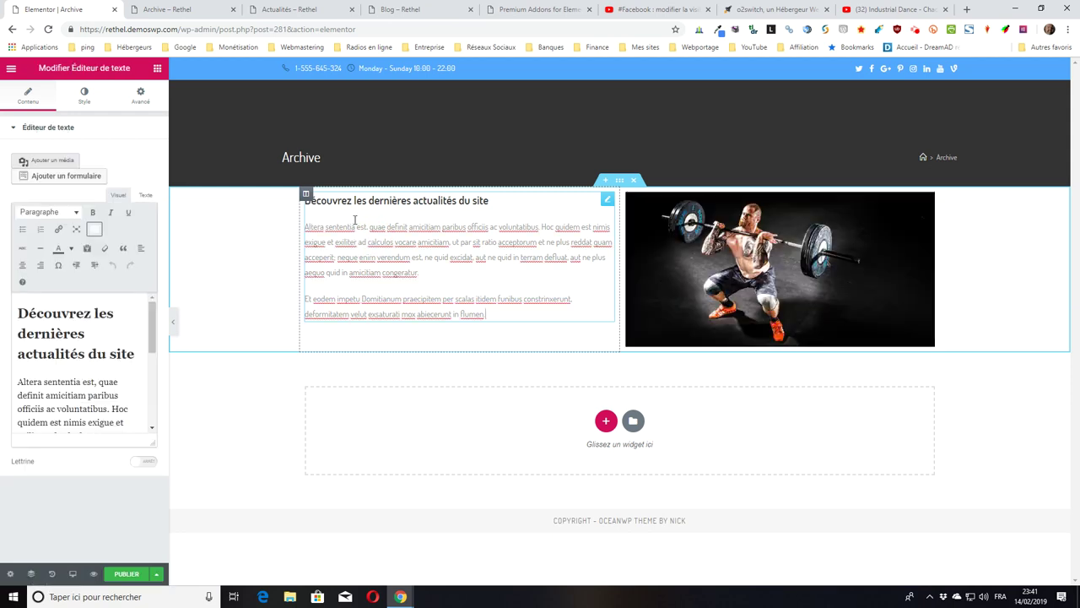
pyautogui.click(607, 199)
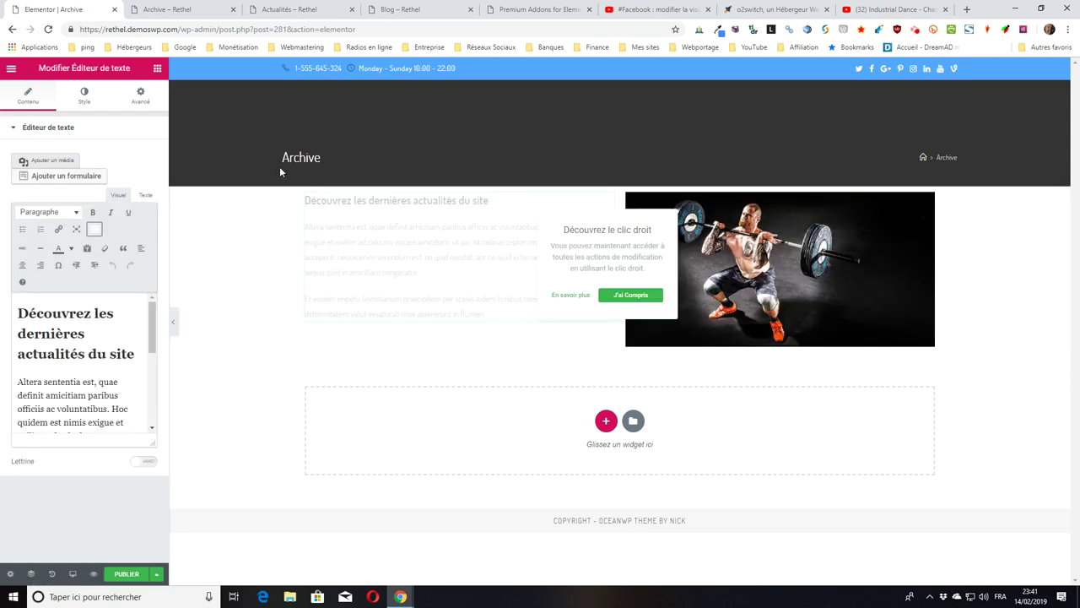
pyautogui.click(141, 97)
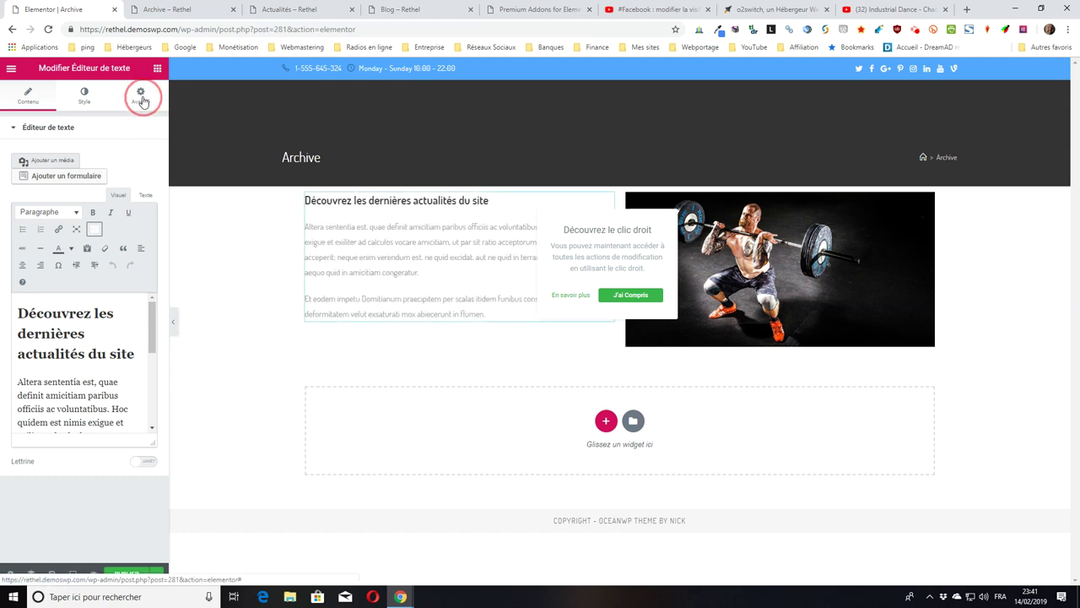
pyautogui.click(31, 217)
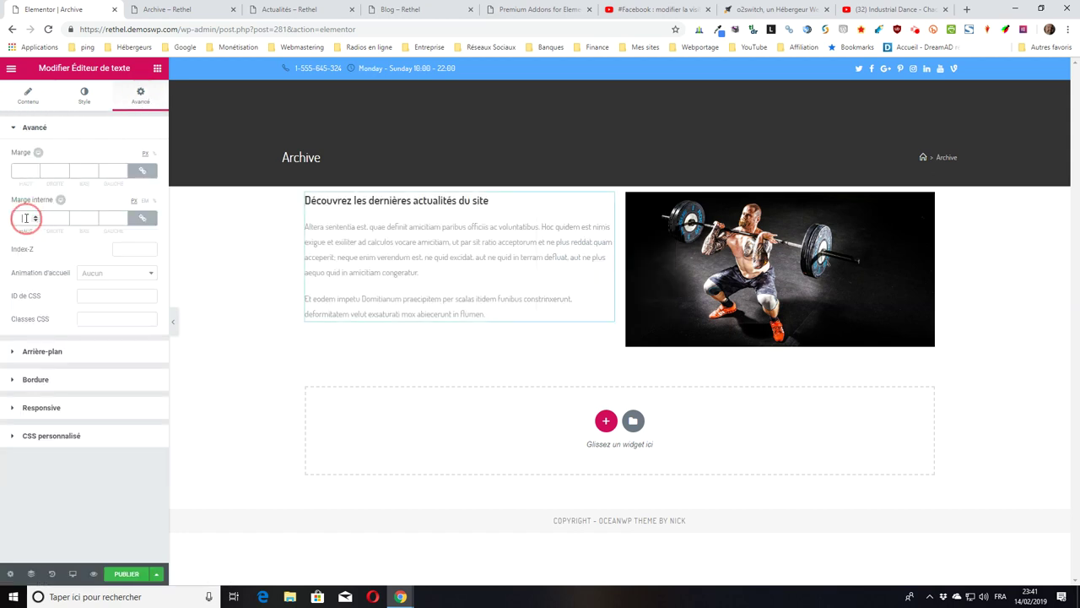
pyautogui.write('20')
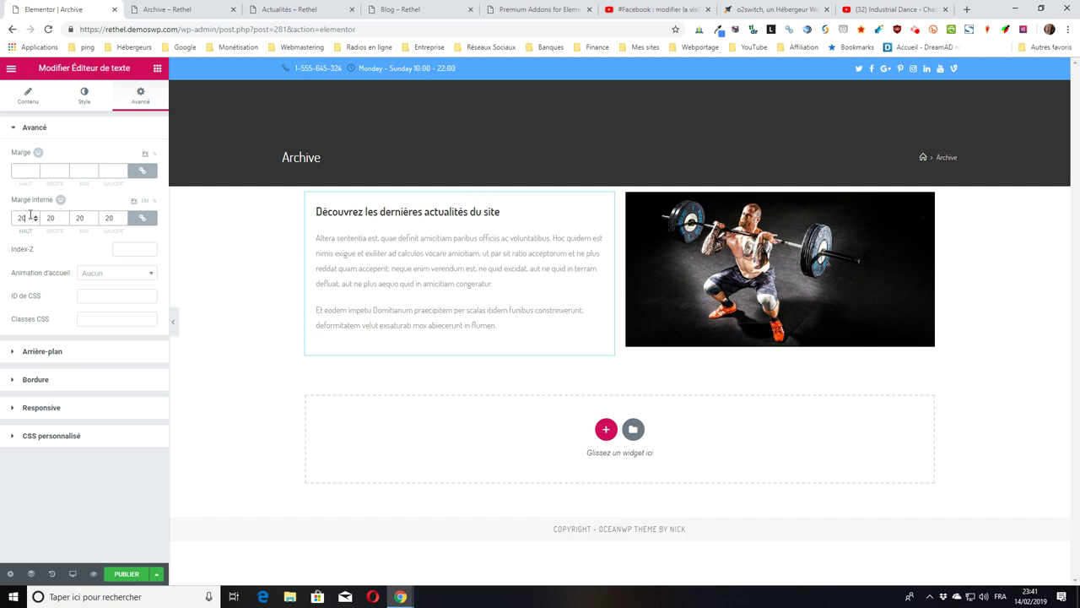
pyautogui.press('Tab')
pyautogui.click(156, 574)
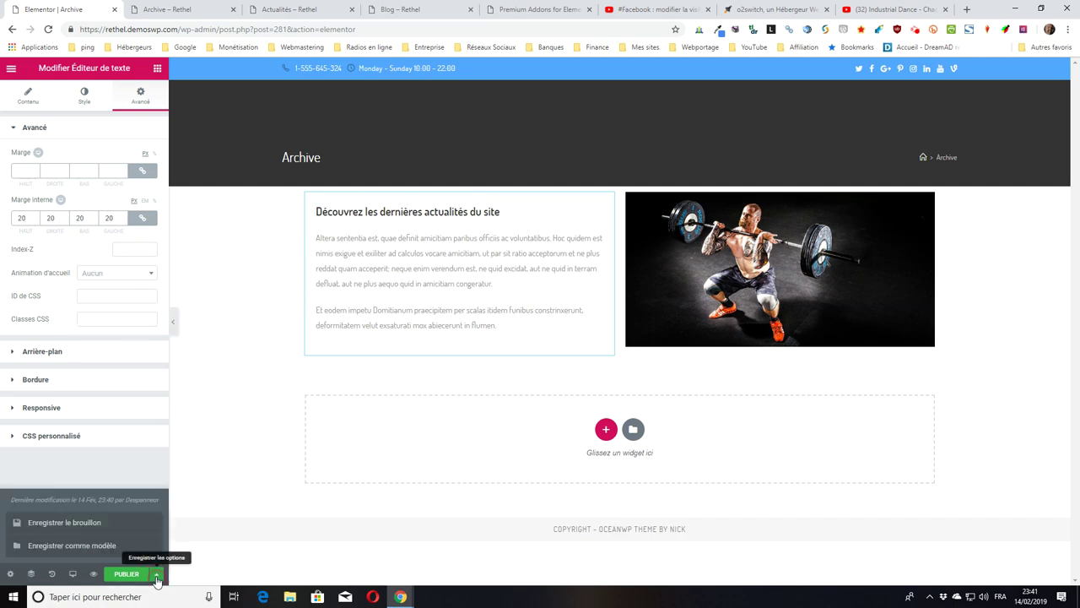
pyautogui.click(84, 522)
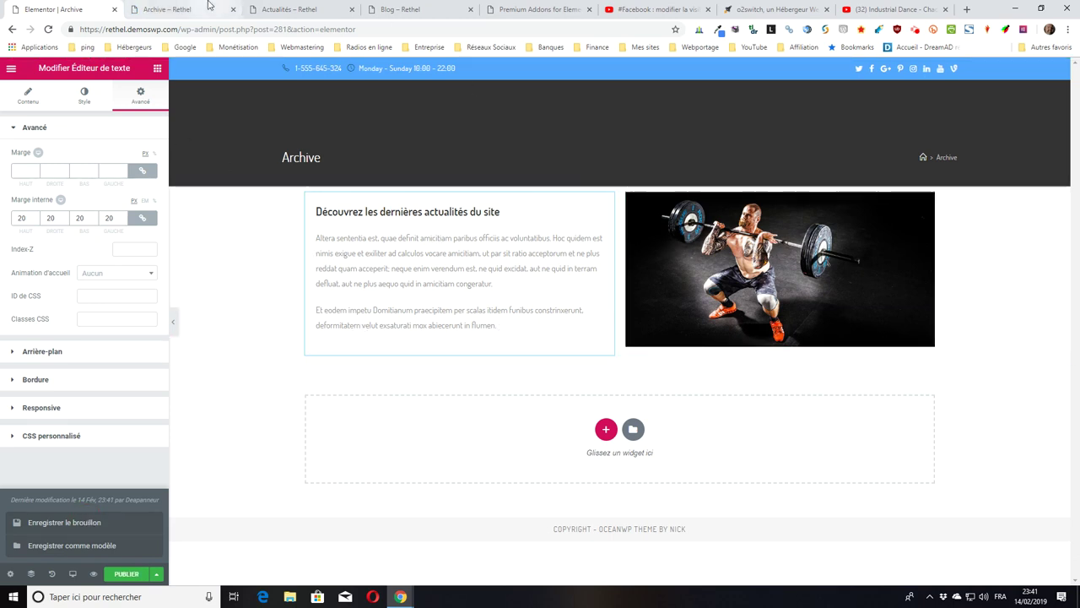
# - Give the two-column intro section a classic black background (#000000), matching the Actualités page
pyautogui.click(287, 9)
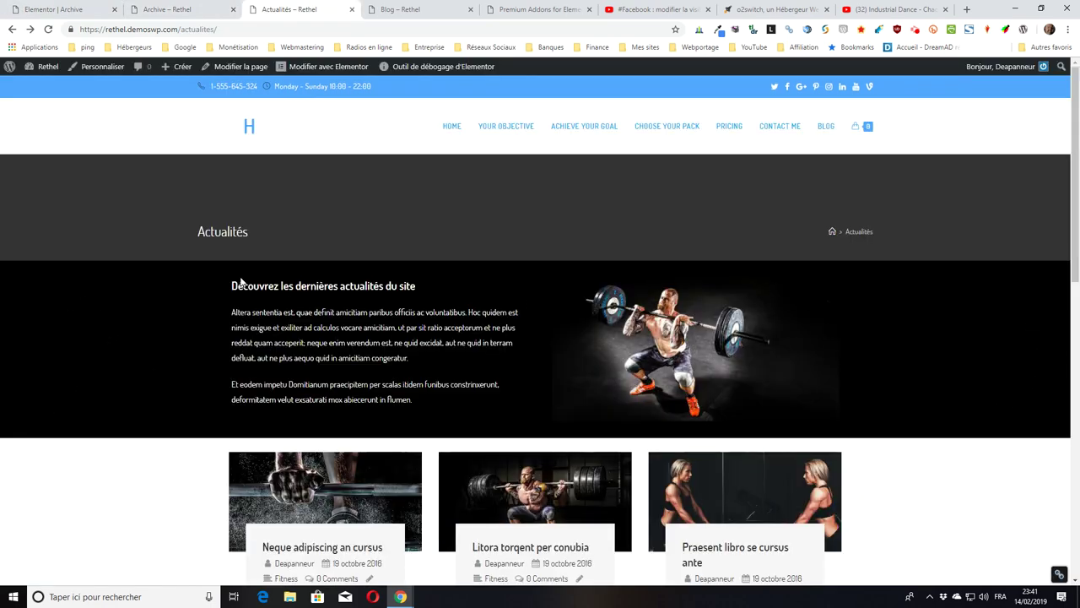
pyautogui.click(51, 9)
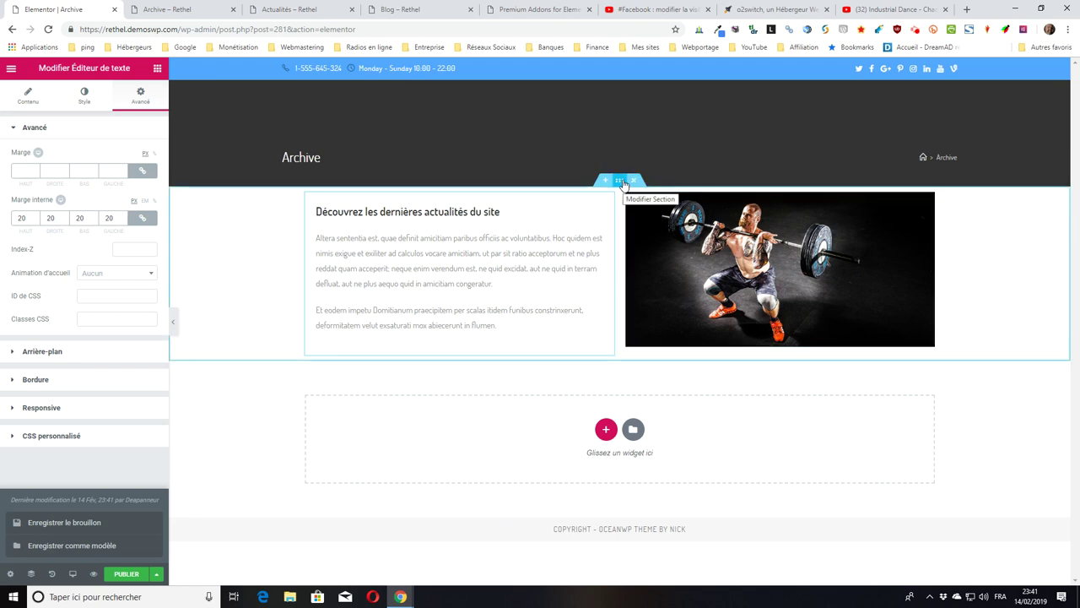
pyautogui.click(620, 181)
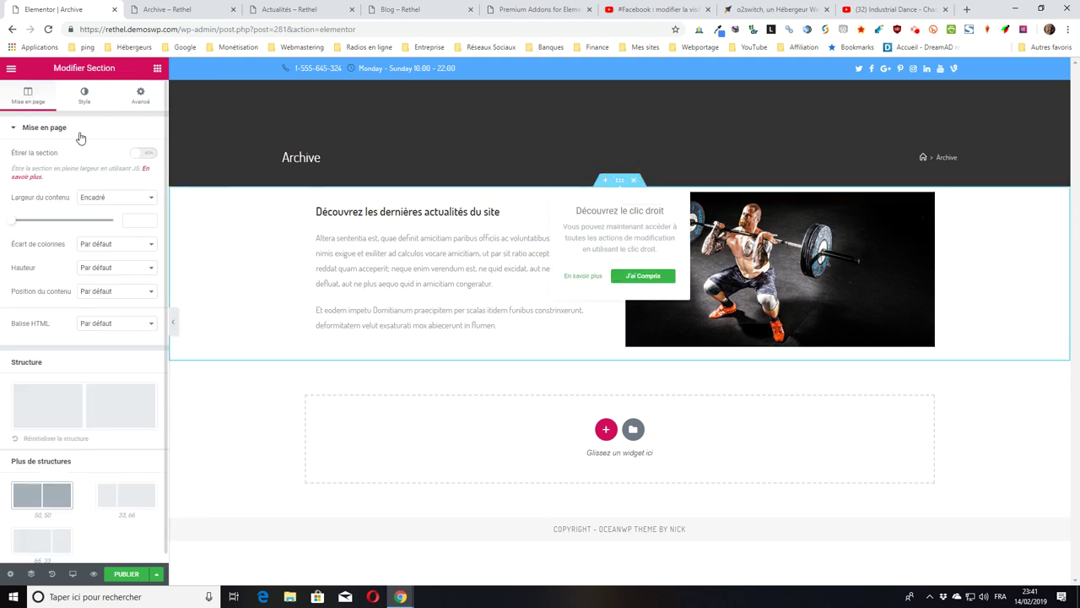
pyautogui.click(85, 97)
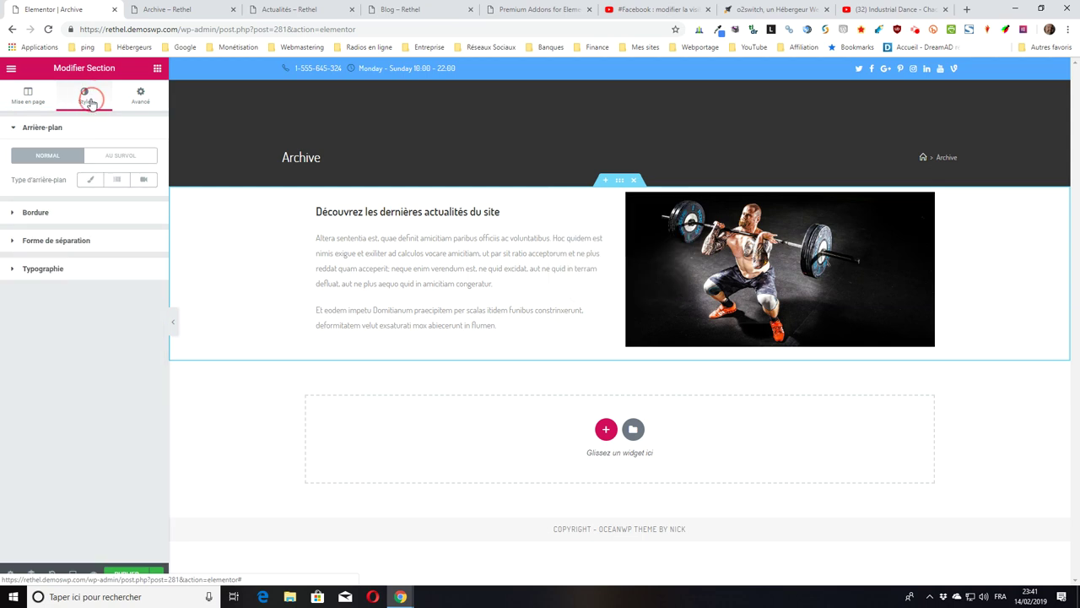
pyautogui.click(90, 183)
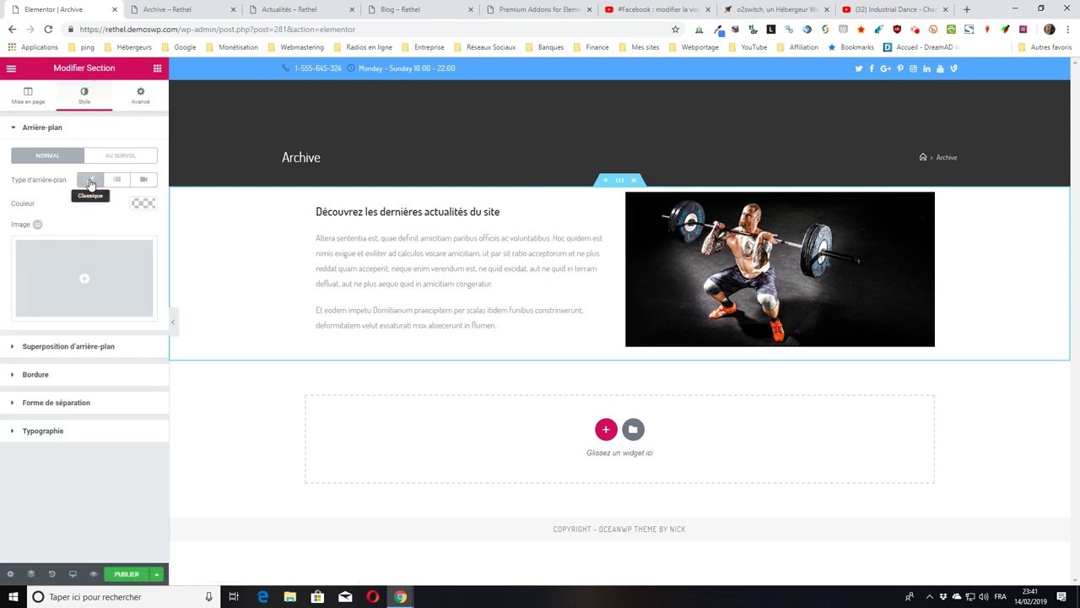
pyautogui.click(144, 206)
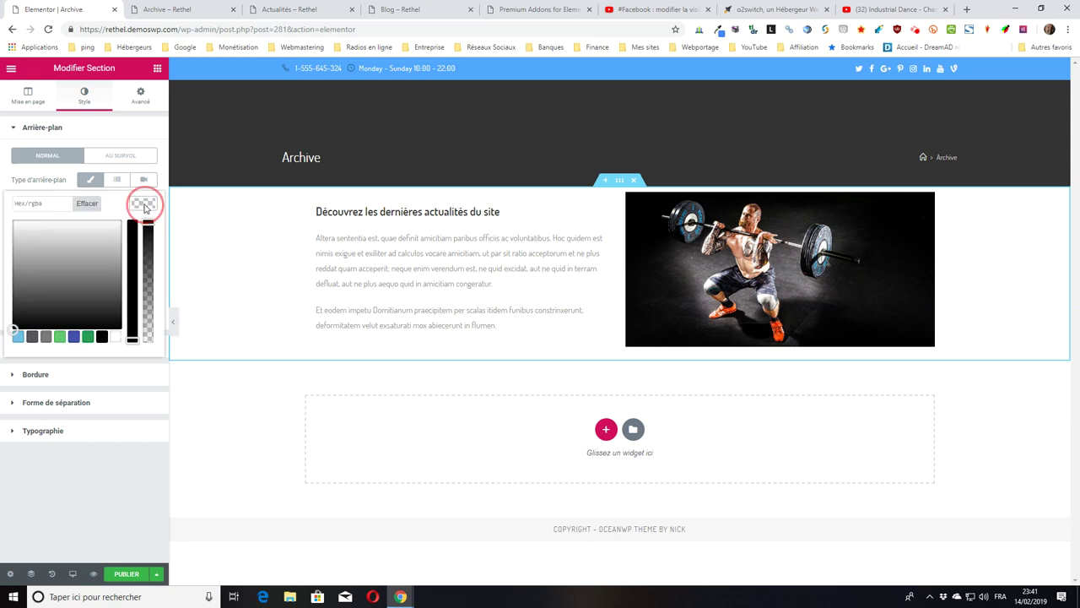
pyautogui.click(102, 337)
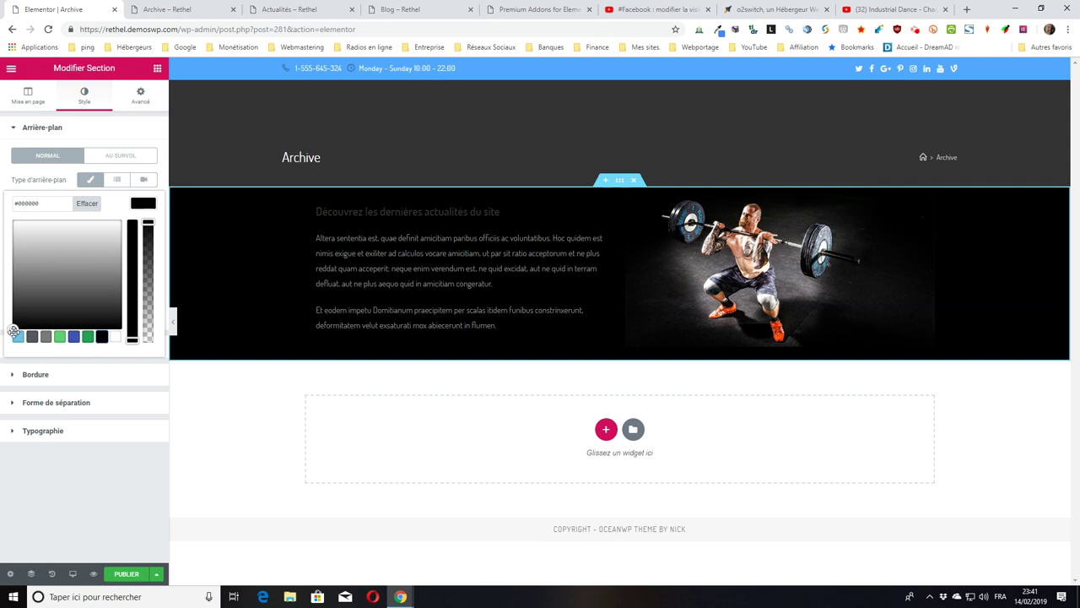
pyautogui.click(48, 203)
pyautogui.click(355, 427)
# - Save the draft, preview the Archive page, and compare it with the Actualités page's intro and article grid
pyautogui.click(156, 574)
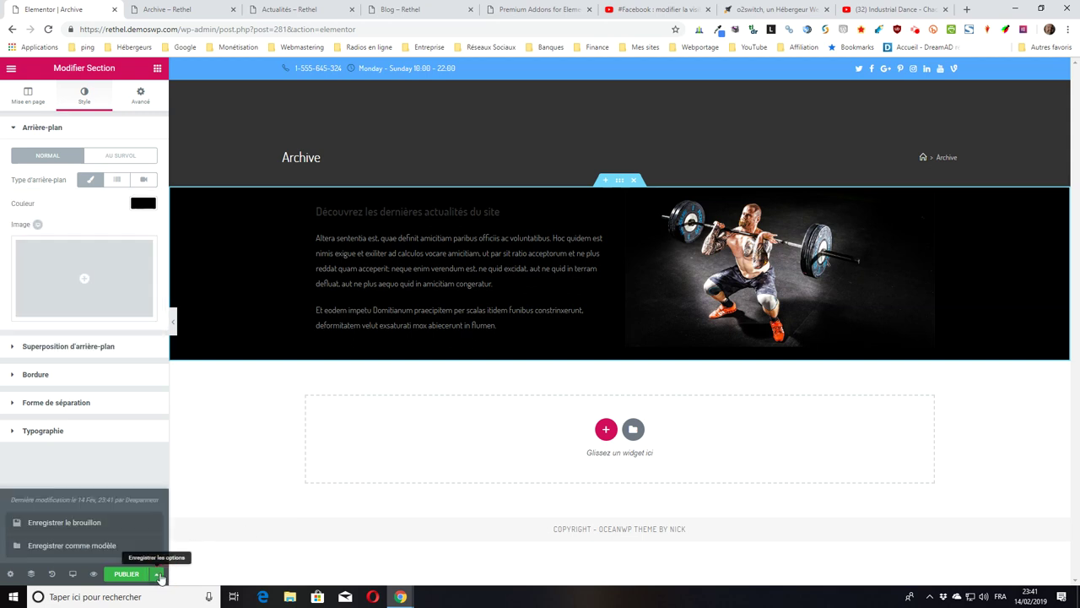
pyautogui.click(65, 528)
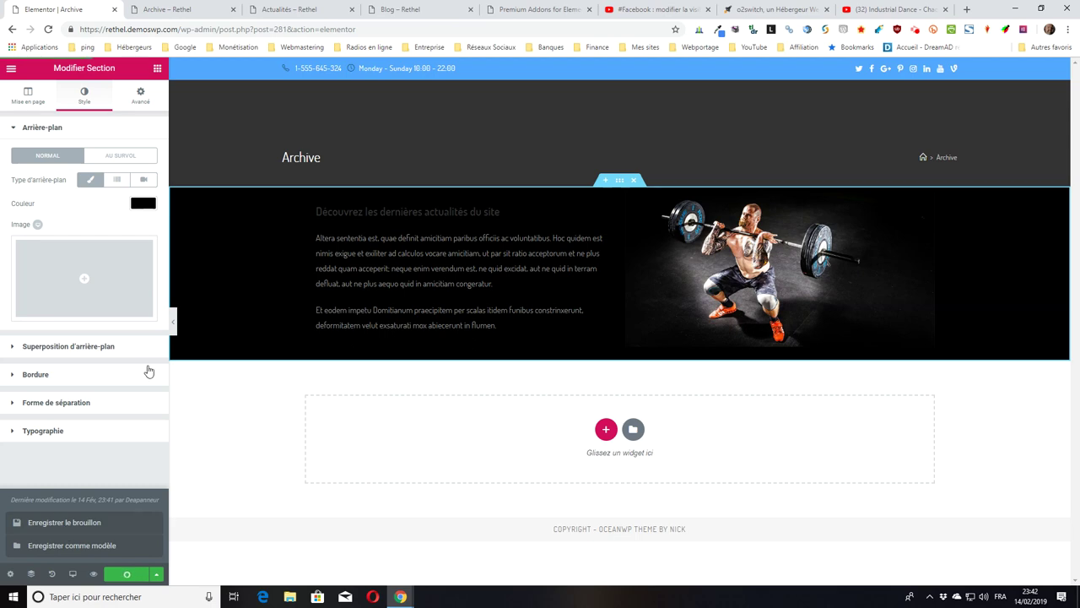
pyautogui.click(169, 9)
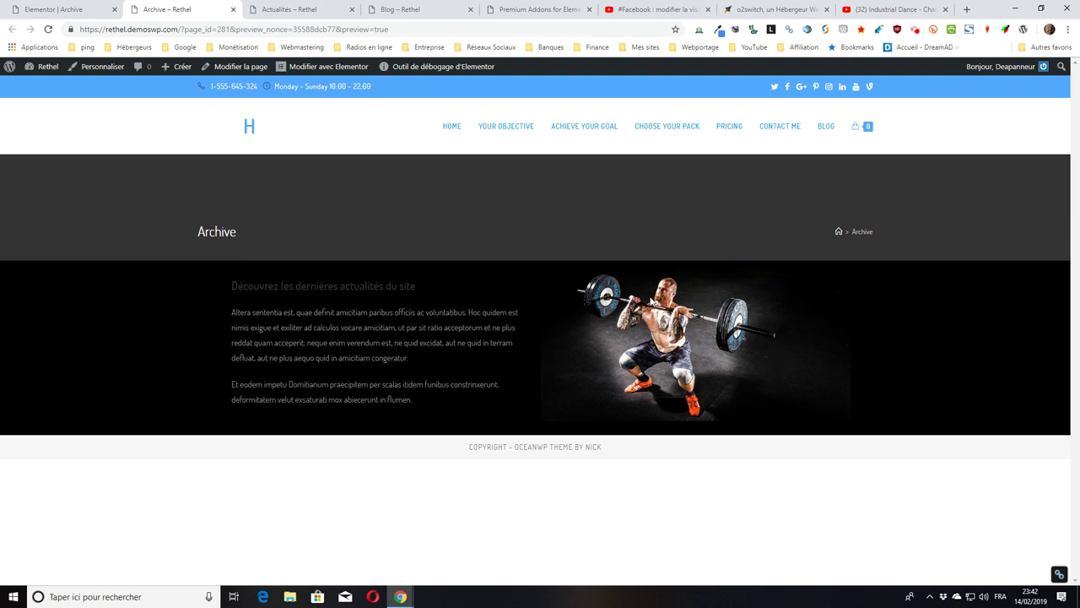
pyautogui.click(285, 7)
pyautogui.scroll(-4, 467, 314)
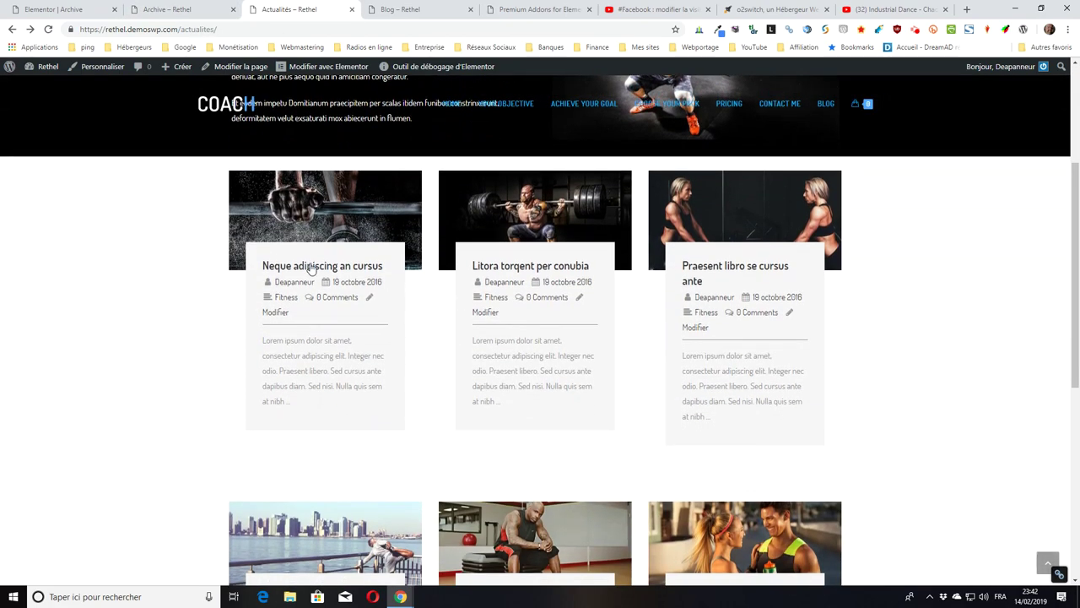
pyautogui.scroll(-1, 509, 424)
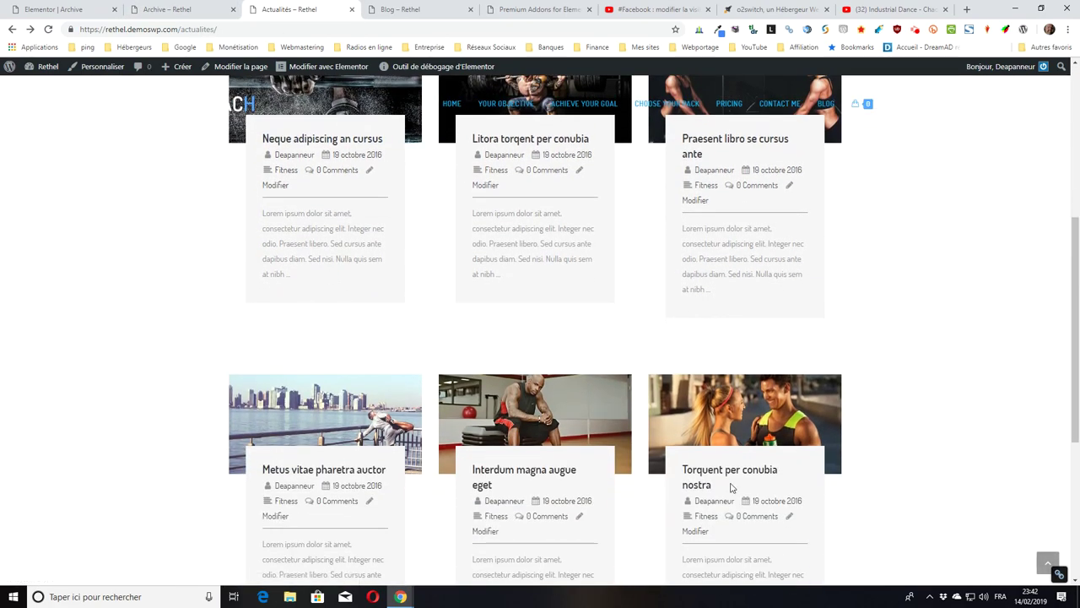
pyautogui.scroll(2, 382, 335)
pyautogui.scroll(3, 382, 335)
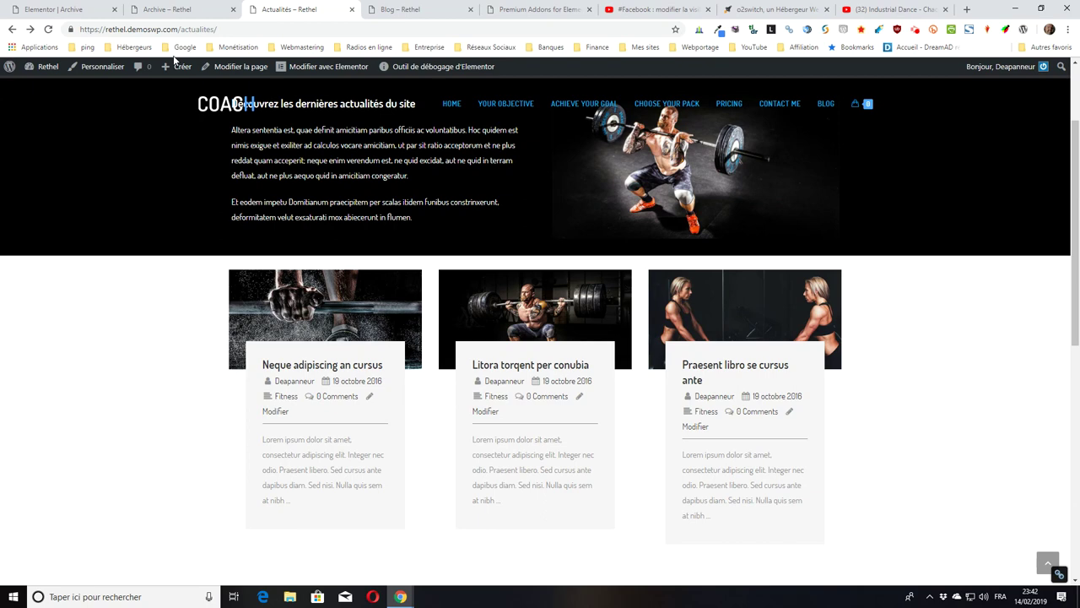
# - Add a Premium Blog widget in a new section below the Archive page's black intro section
pyautogui.click(84, 9)
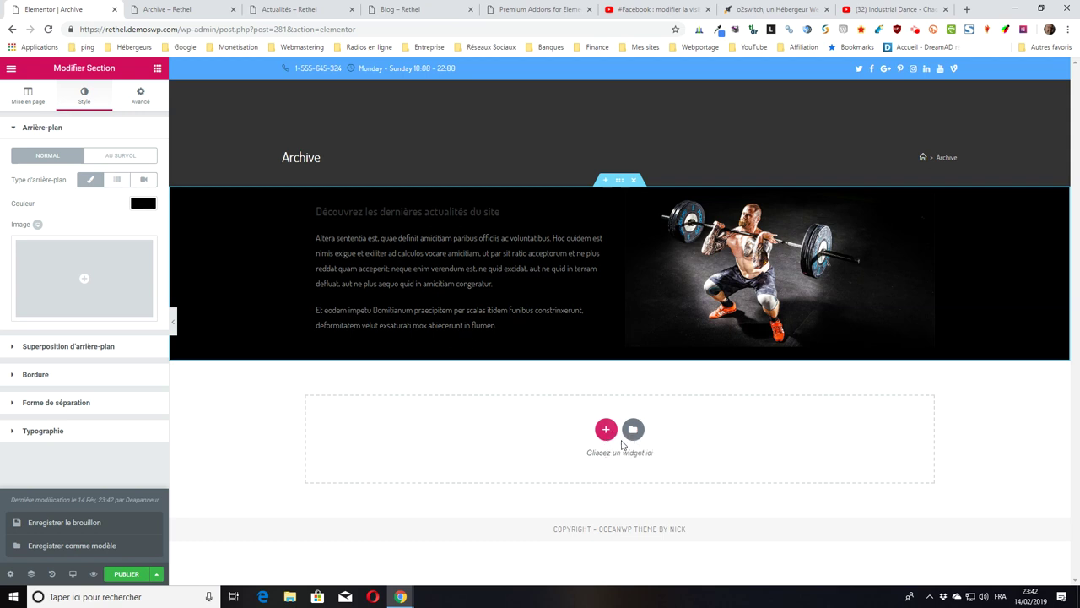
pyautogui.click(157, 69)
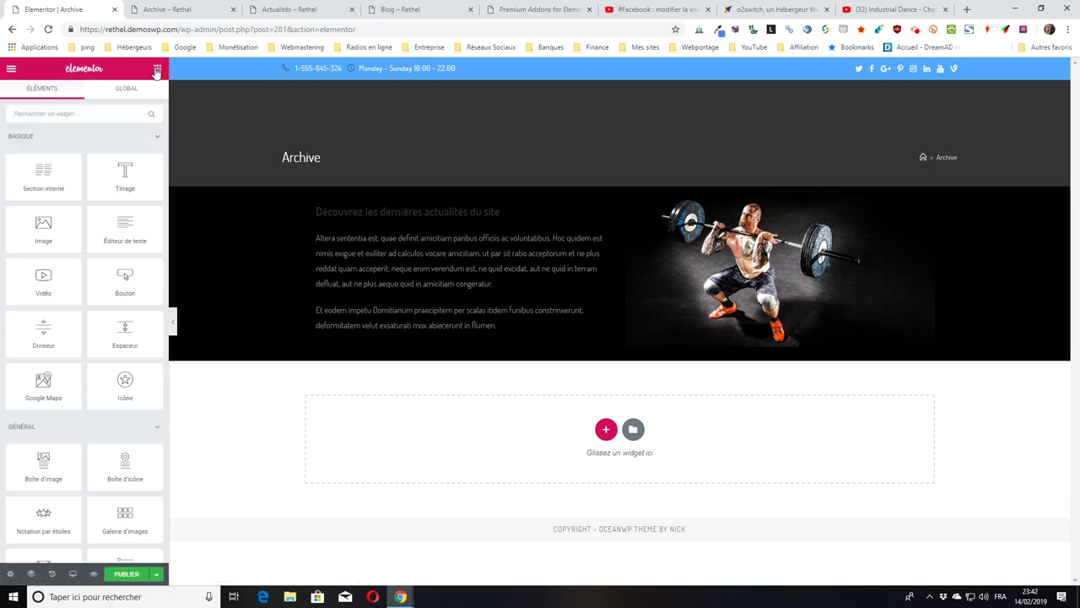
pyautogui.click(44, 140)
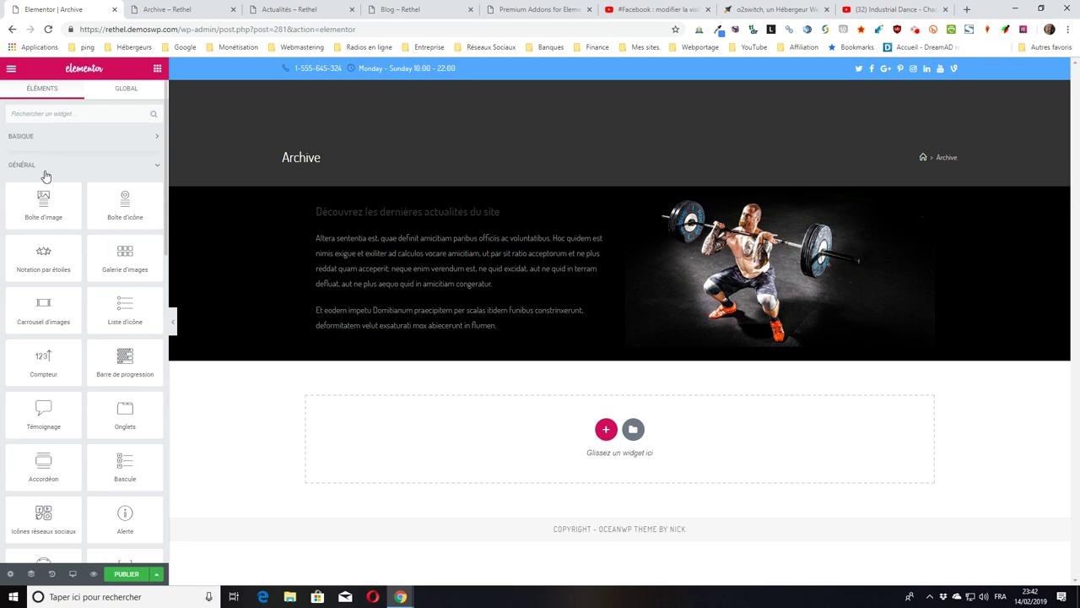
pyautogui.click(44, 169)
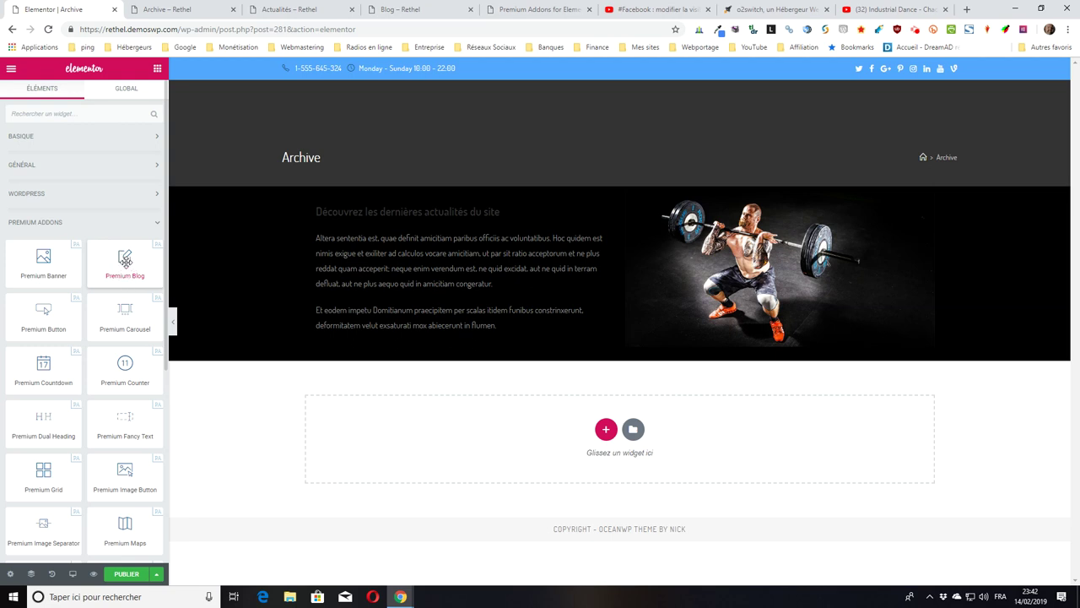
pyautogui.moveTo(124, 259); pyautogui.dragTo(605, 389)
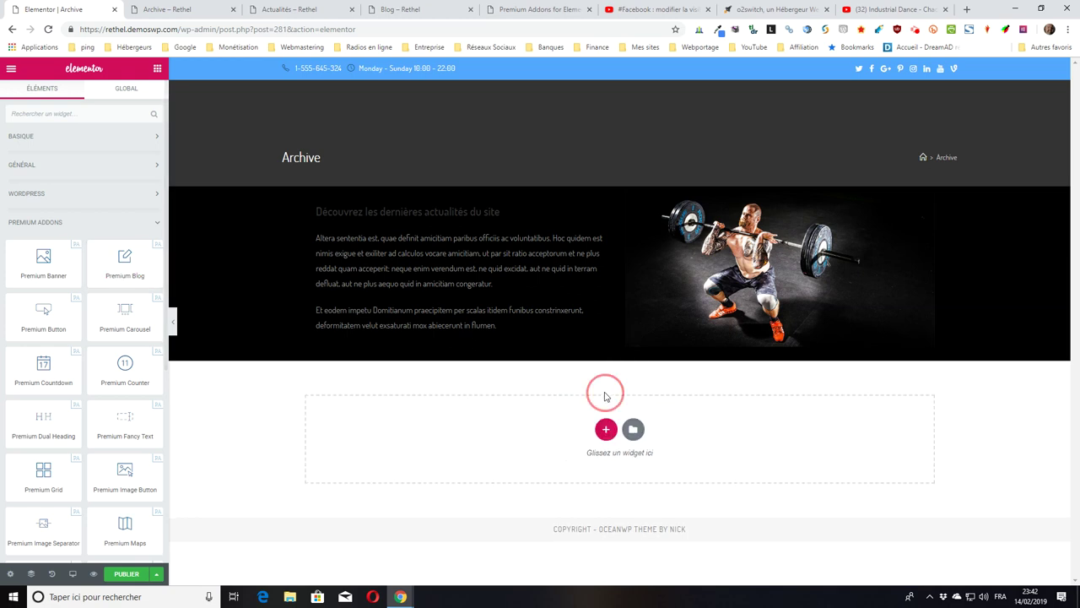
pyautogui.moveTo(116, 274); pyautogui.dragTo(635, 464)
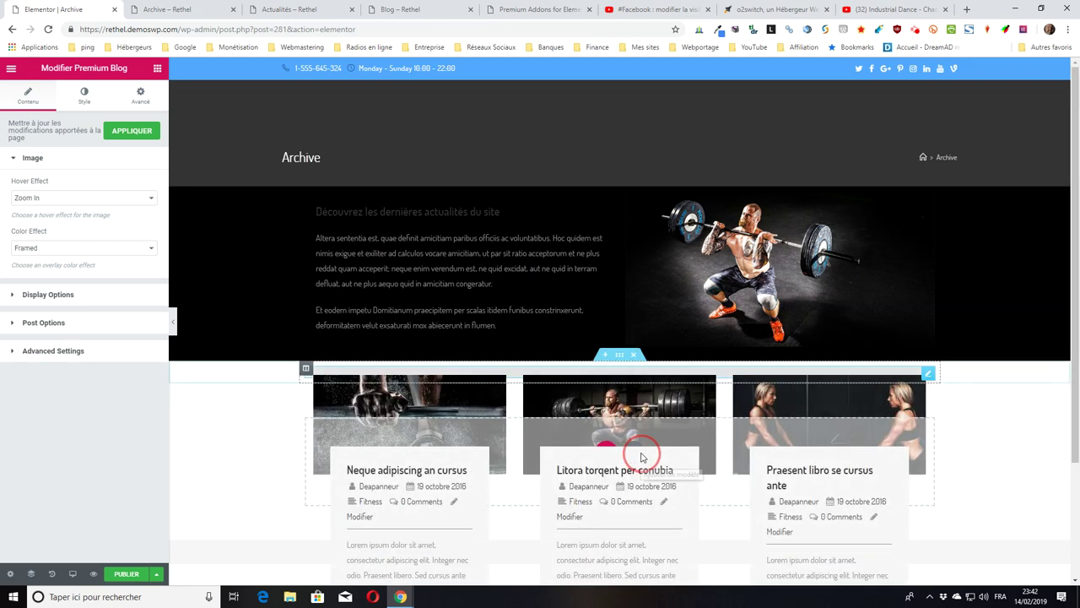
pyautogui.scroll(-3, 652, 499)
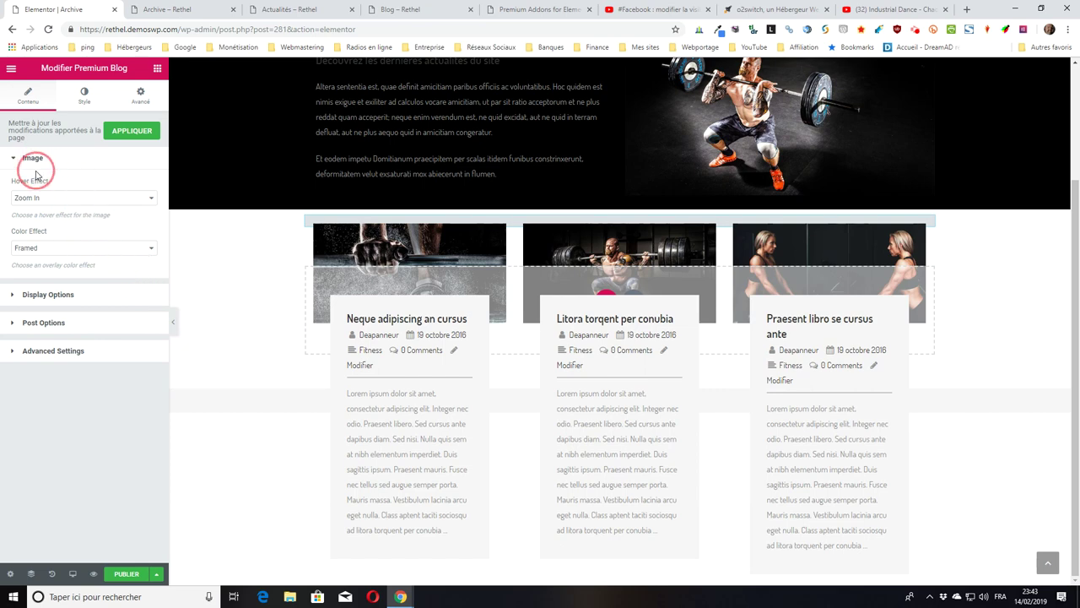
# - Apply the pending page changes, reopen the Premium Blog widget's settings, and choose Zoom In as the image hover effect
pyautogui.click(131, 132)
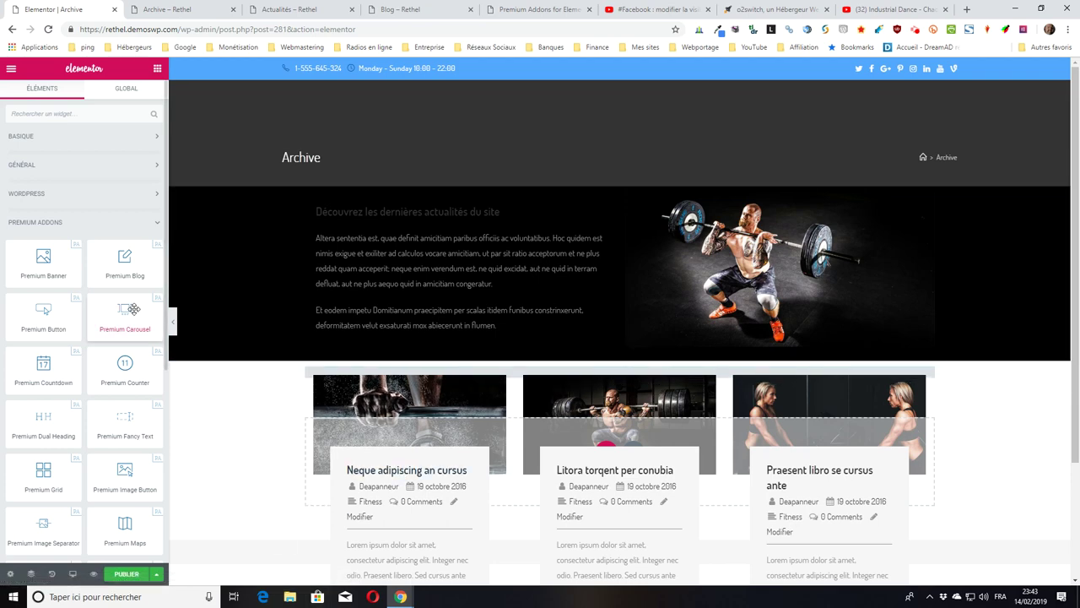
pyautogui.moveTo(133, 309); pyautogui.dragTo(629, 384)
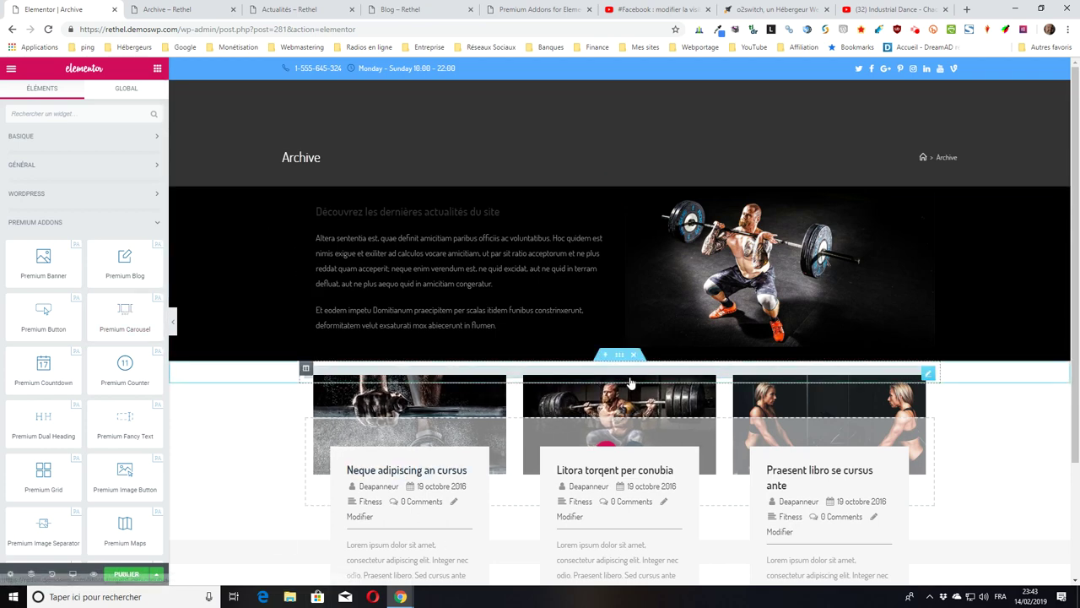
pyautogui.click(927, 374)
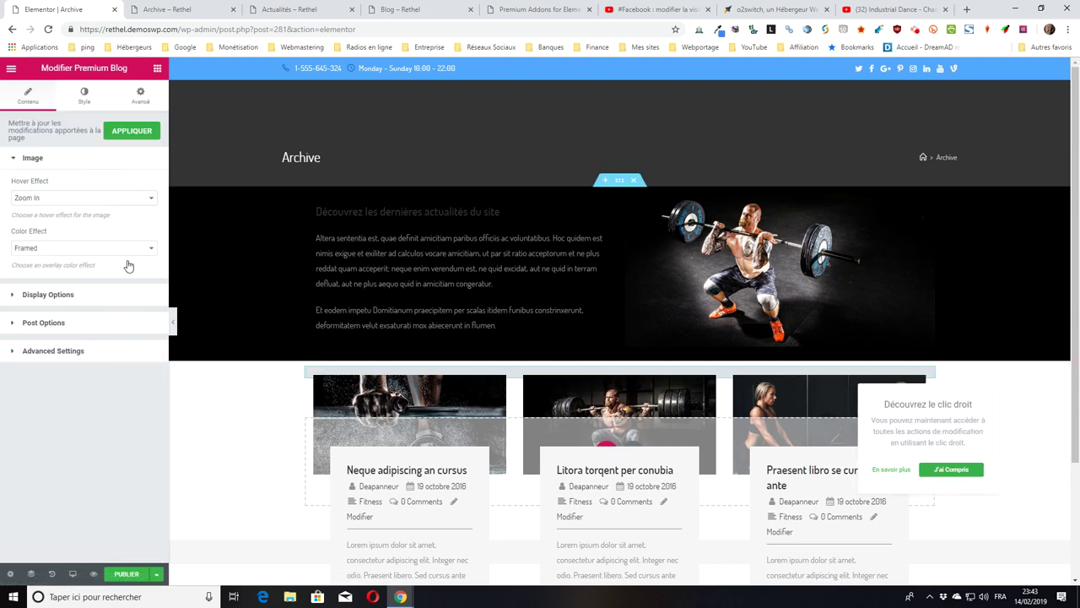
pyautogui.click(41, 199)
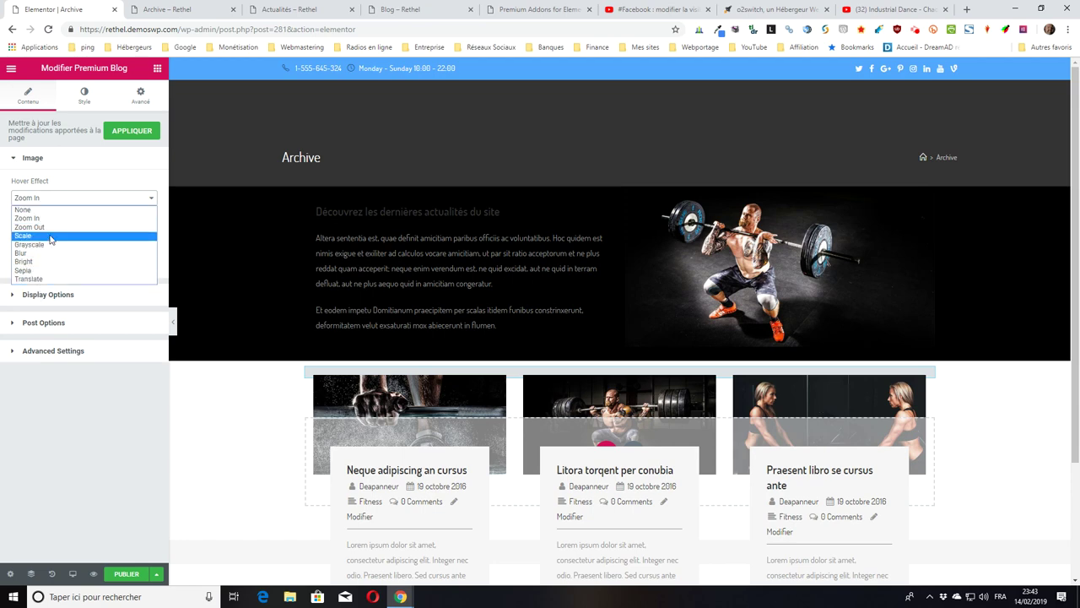
pyautogui.click(49, 222)
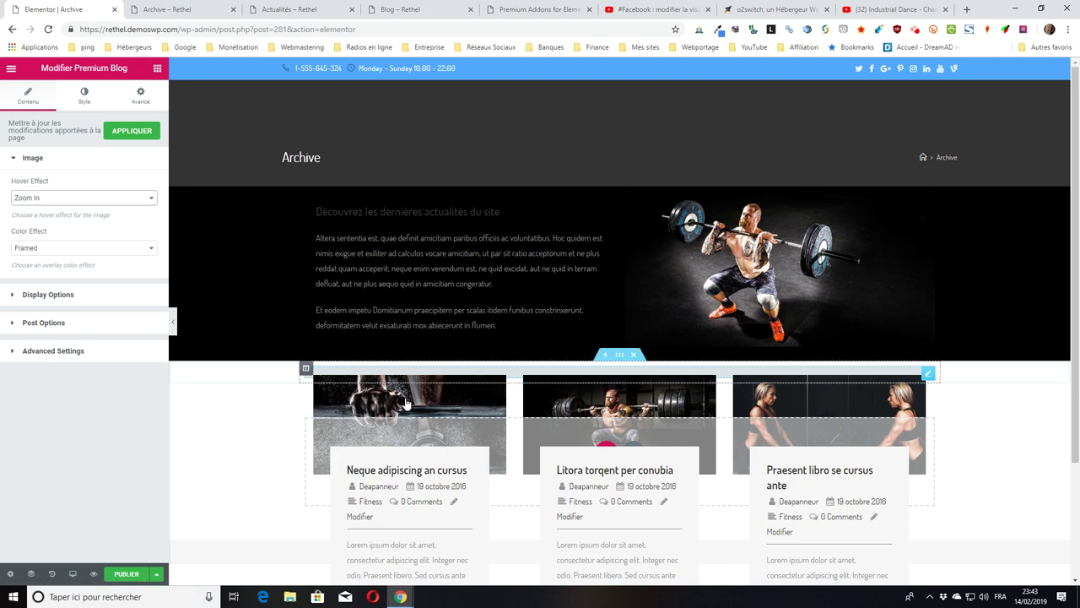
# - Try the Diagonal and Bordered color effects on the article images, and return the color effect to Framed
pyautogui.click(50, 249)
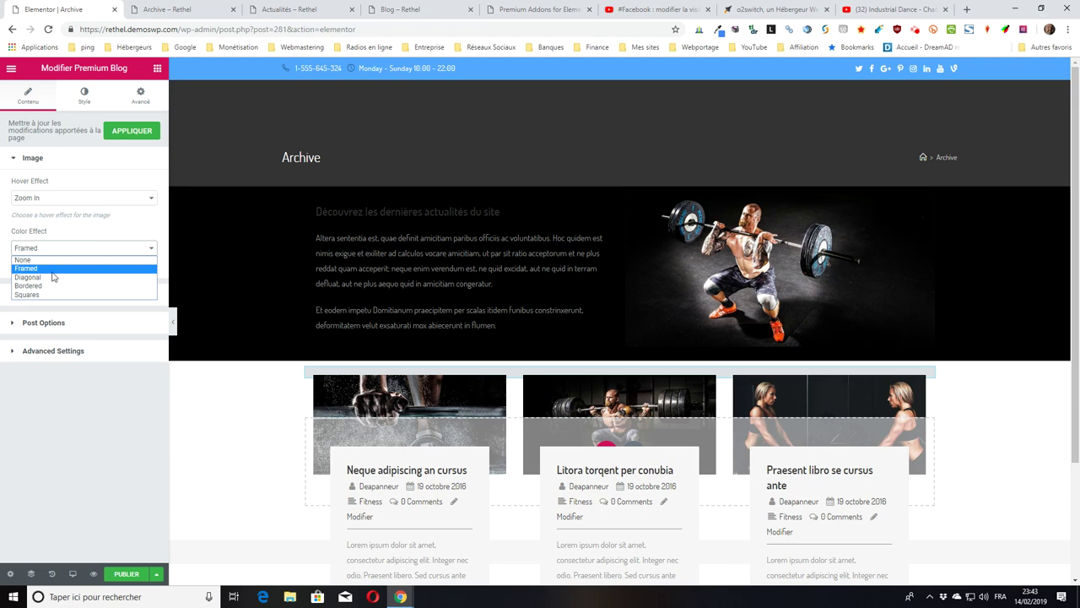
pyautogui.press('Escape')
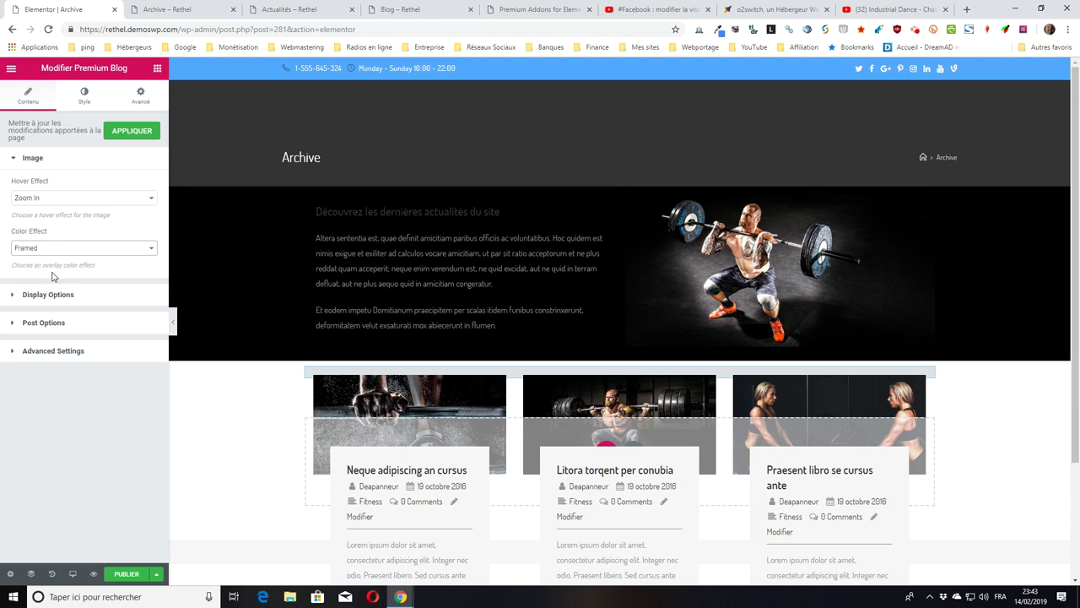
pyautogui.click(65, 250)
pyautogui.click(58, 279)
pyautogui.click(65, 248)
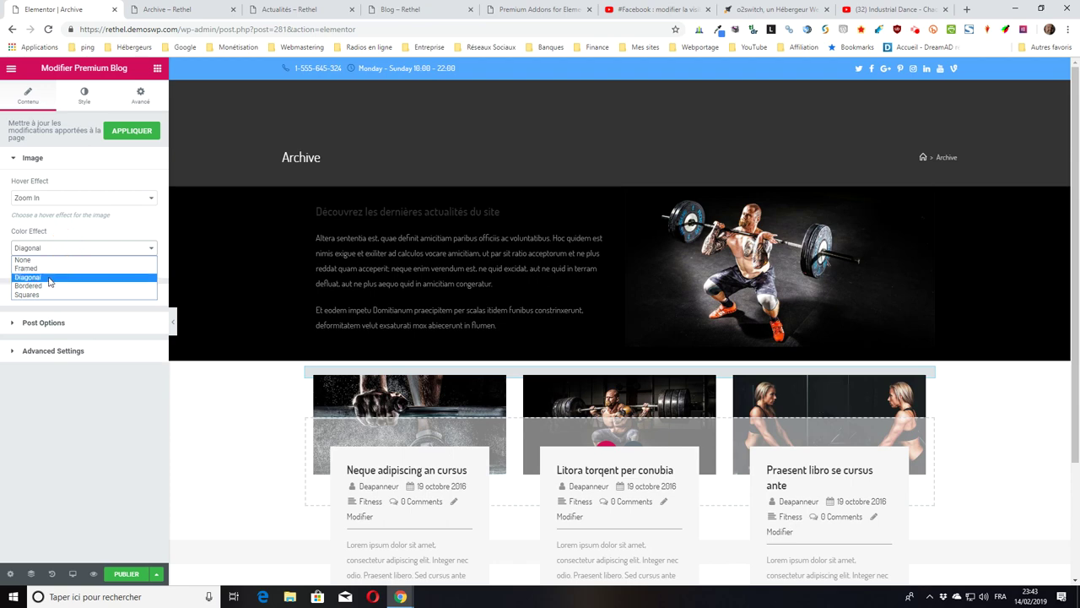
pyautogui.click(49, 289)
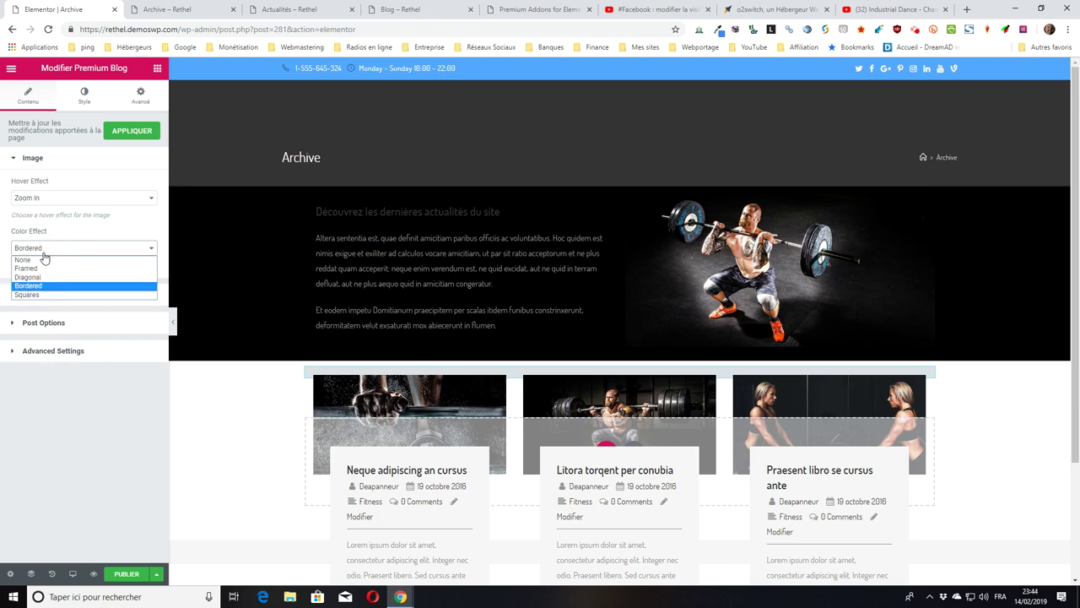
pyautogui.click(44, 268)
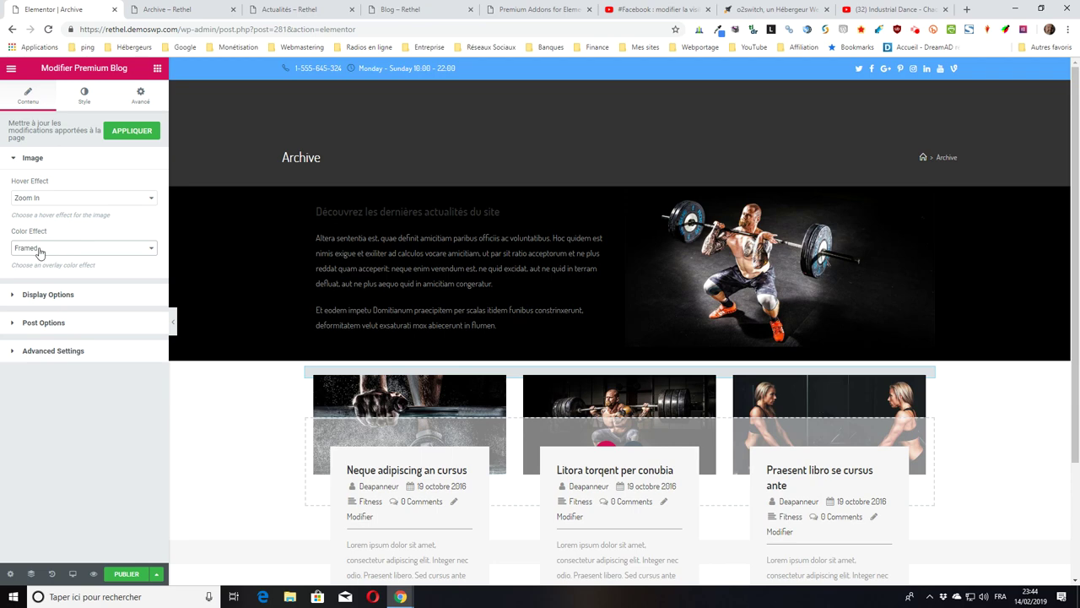
# - Open the blog widget's display options, save the page as a draft, and preview the Archive page's article grid
pyautogui.click(48, 297)
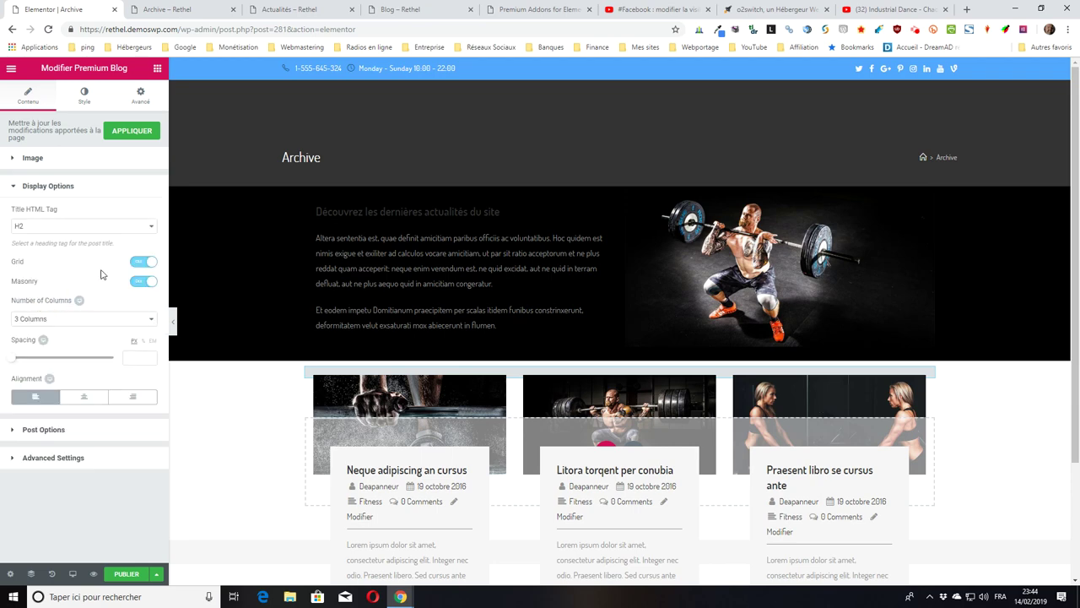
pyautogui.click(157, 575)
pyautogui.click(68, 527)
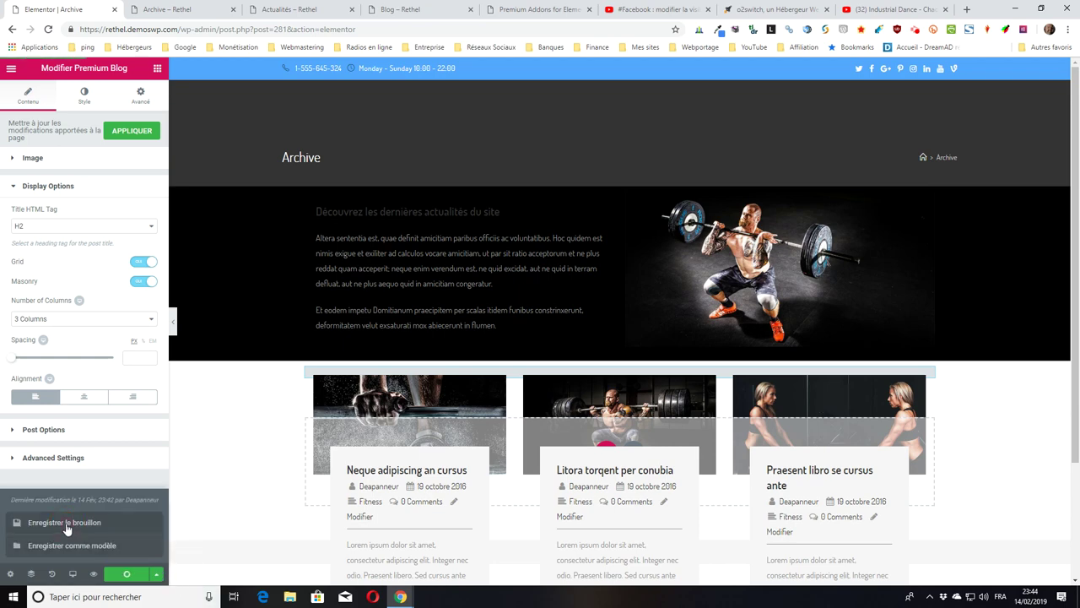
pyautogui.click(188, 12)
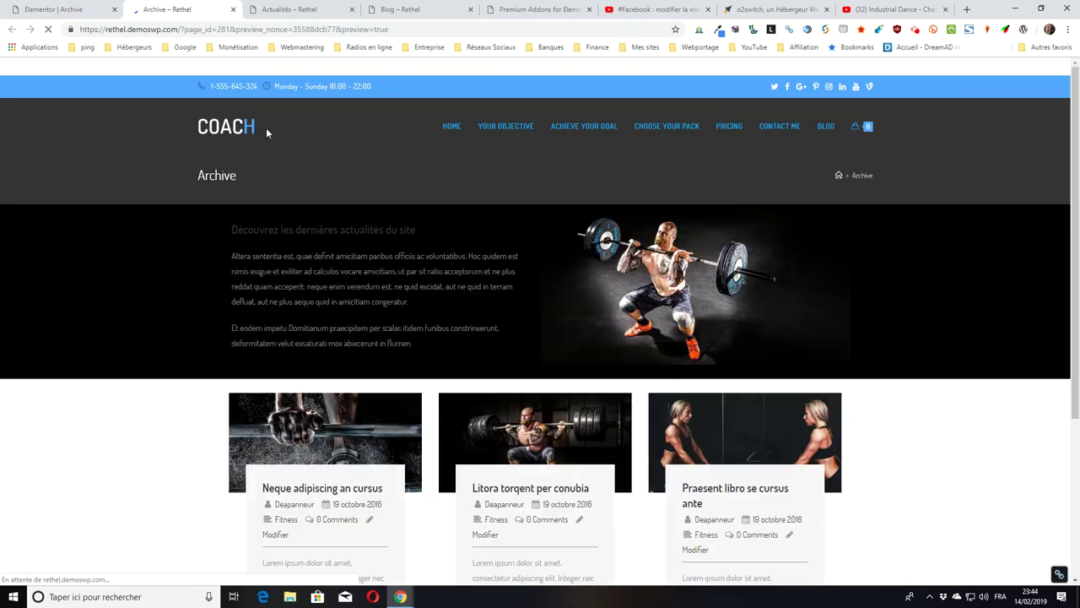
pyautogui.scroll(-4, 591, 265)
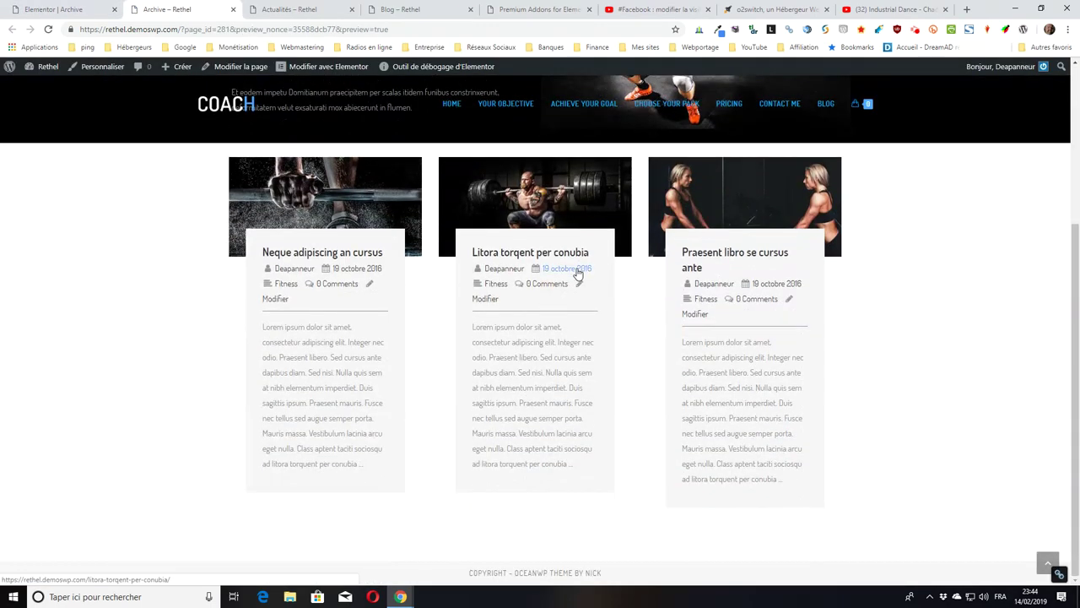
pyautogui.scroll(2, 405, 346)
pyautogui.scroll(-2, 401, 347)
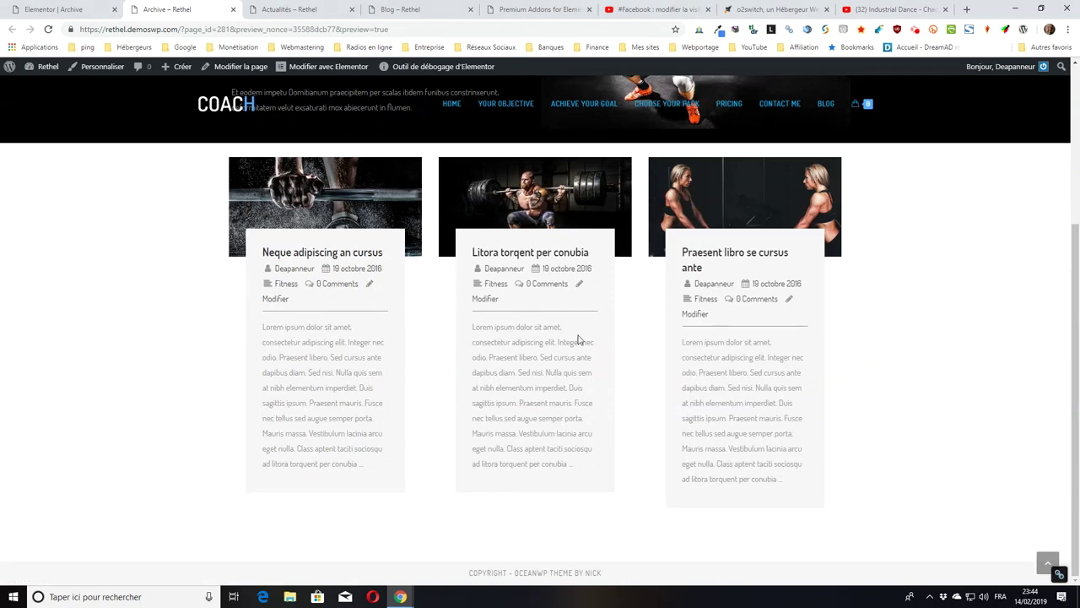
# - Examine the article grid on the Actualités page for its column layout, number of articles and excerpt length
pyautogui.click(54, 9)
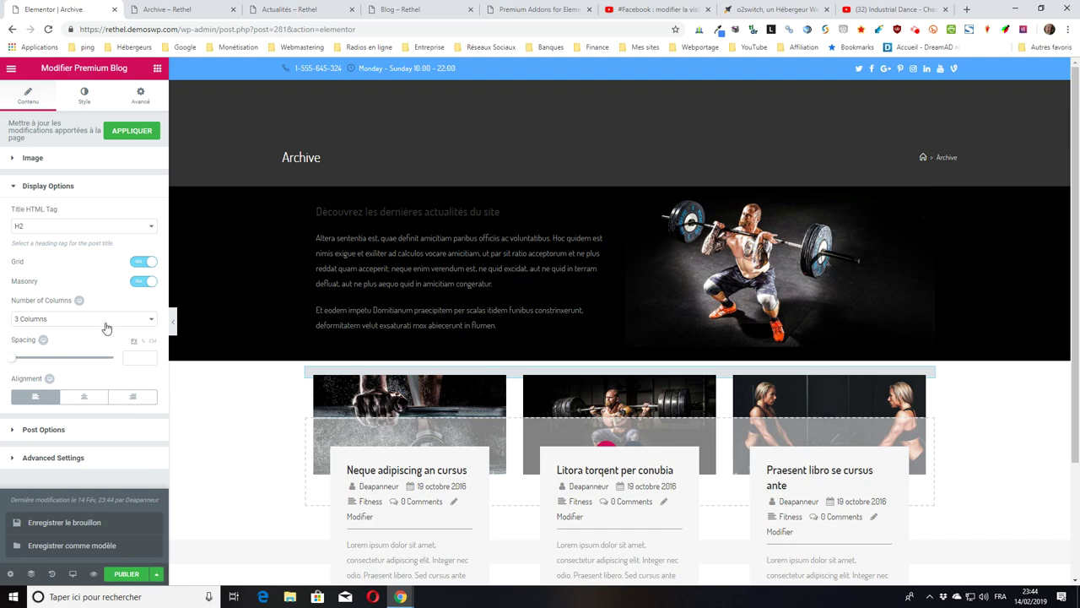
pyautogui.click(287, 9)
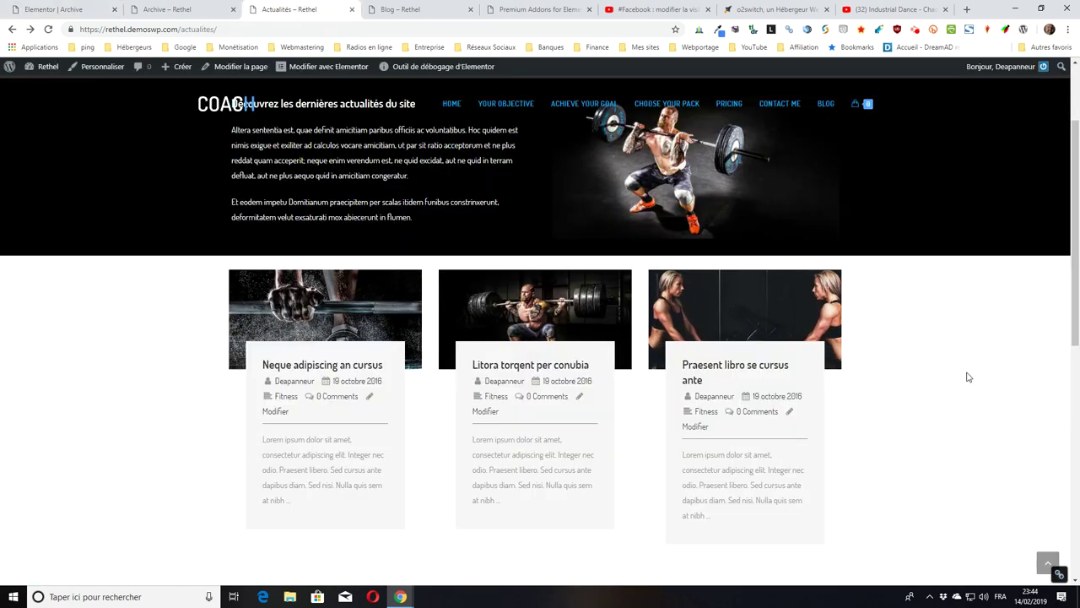
pyautogui.scroll(-4, 969, 377)
pyautogui.scroll(4, 429, 282)
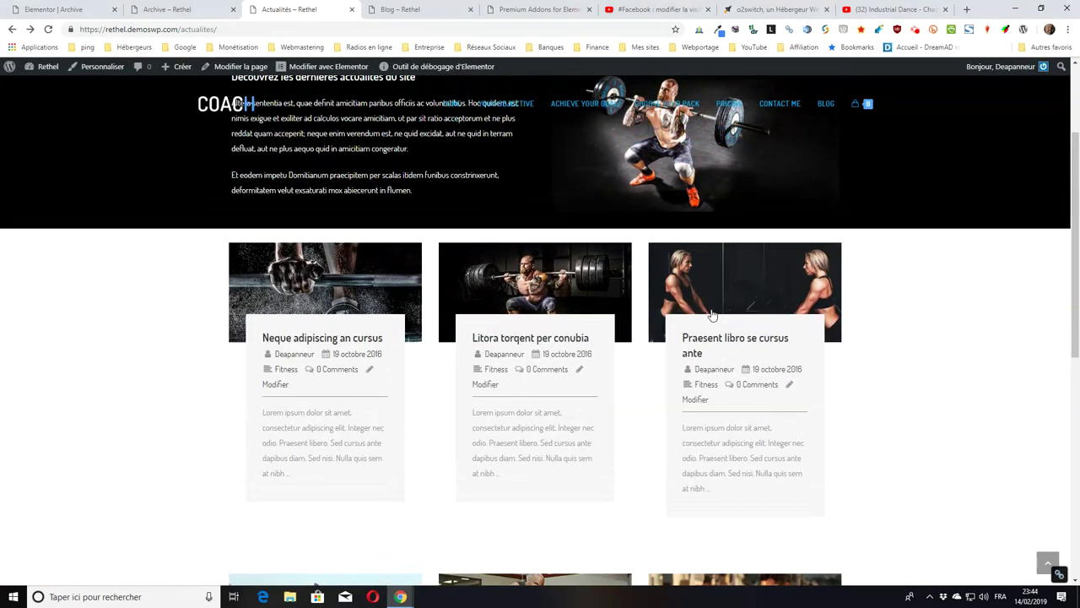
pyautogui.scroll(-6, 712, 314)
pyautogui.scroll(3, 595, 458)
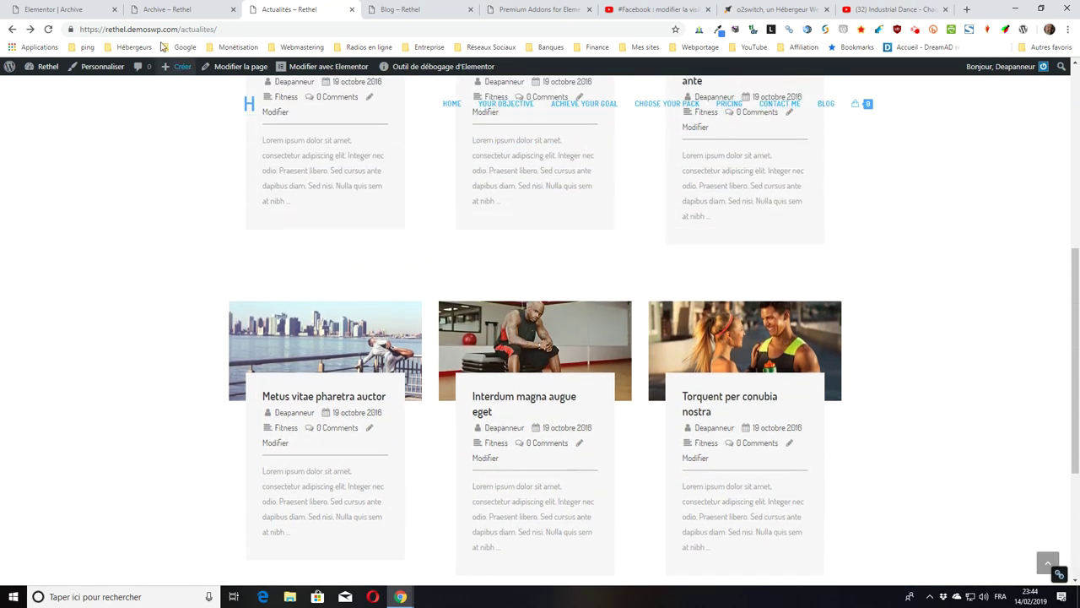
# - Set the Premium Blog widget's article grid to 2 columns on the Archive page
pyautogui.click(84, 9)
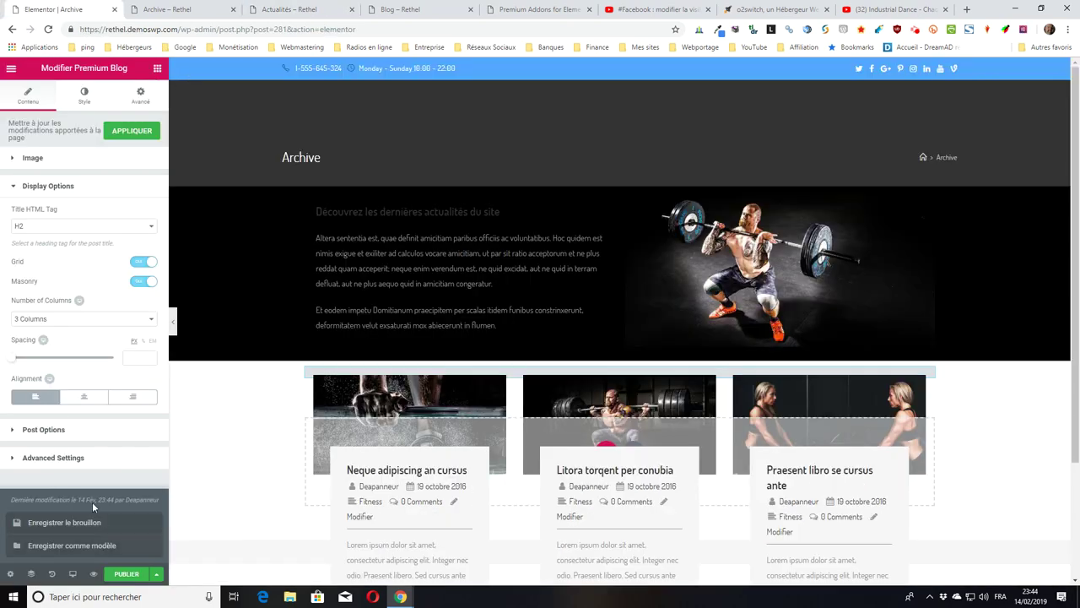
pyautogui.click(34, 318)
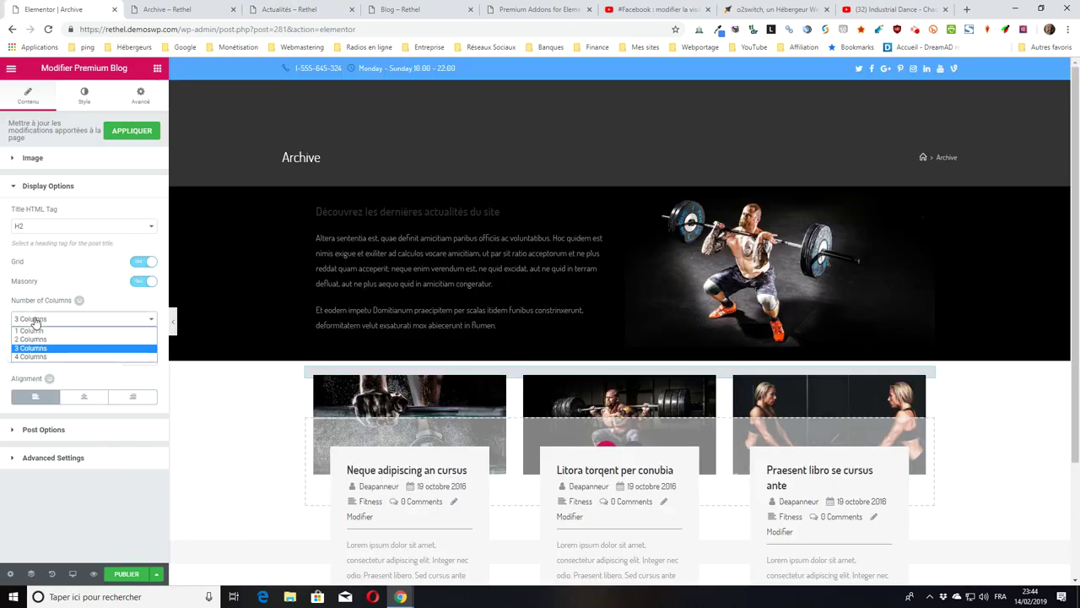
pyautogui.click(42, 341)
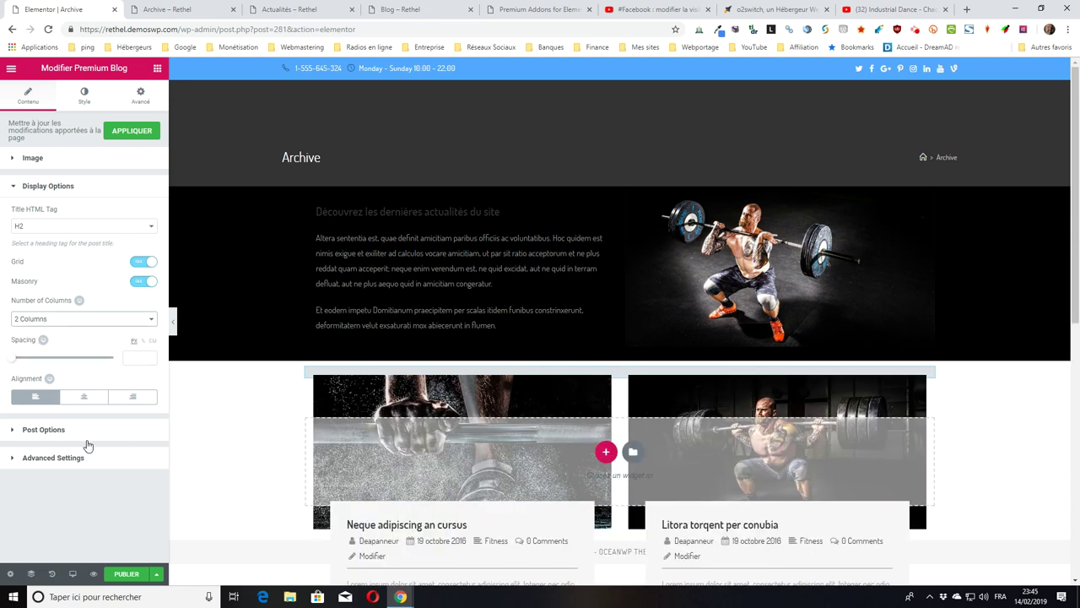
# - Set the post excerpt length in the Premium Blog widget to 25 and save the page as a draft
pyautogui.click(44, 429)
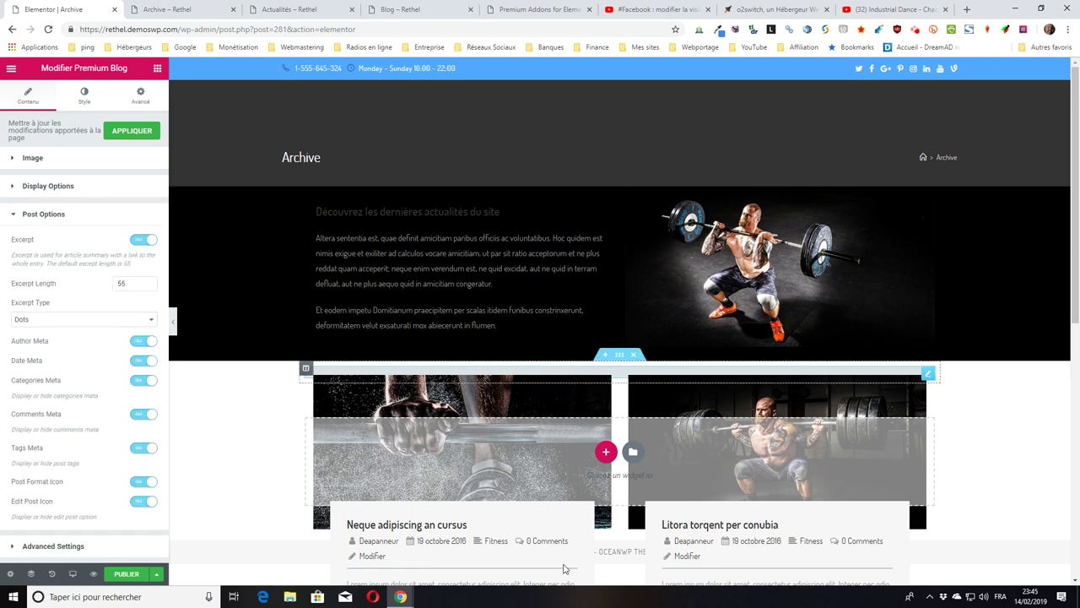
pyautogui.scroll(-3, 549, 472)
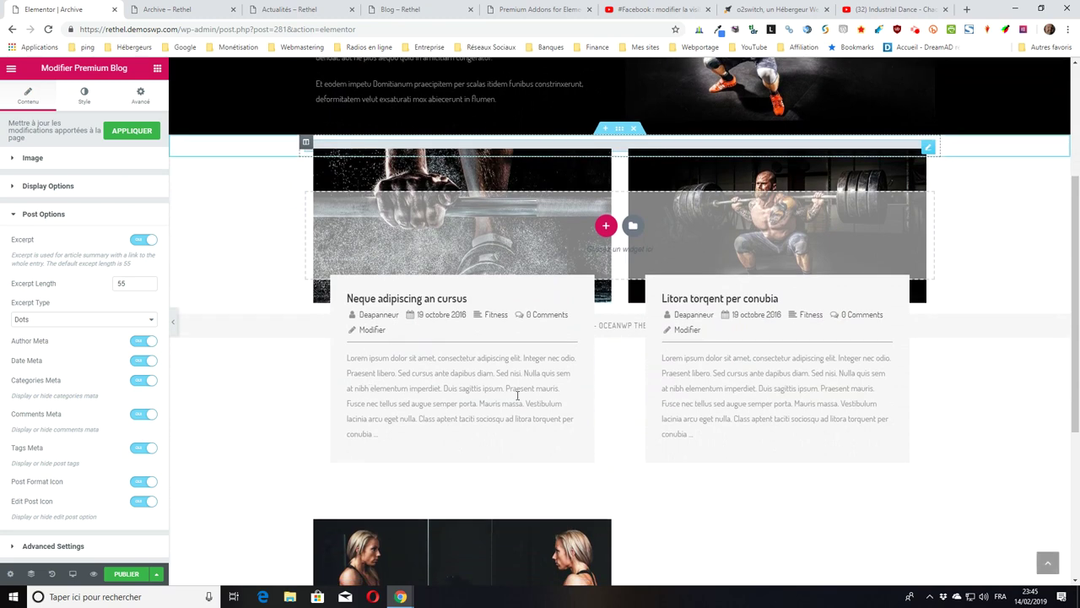
pyautogui.doubleClick(118, 282)
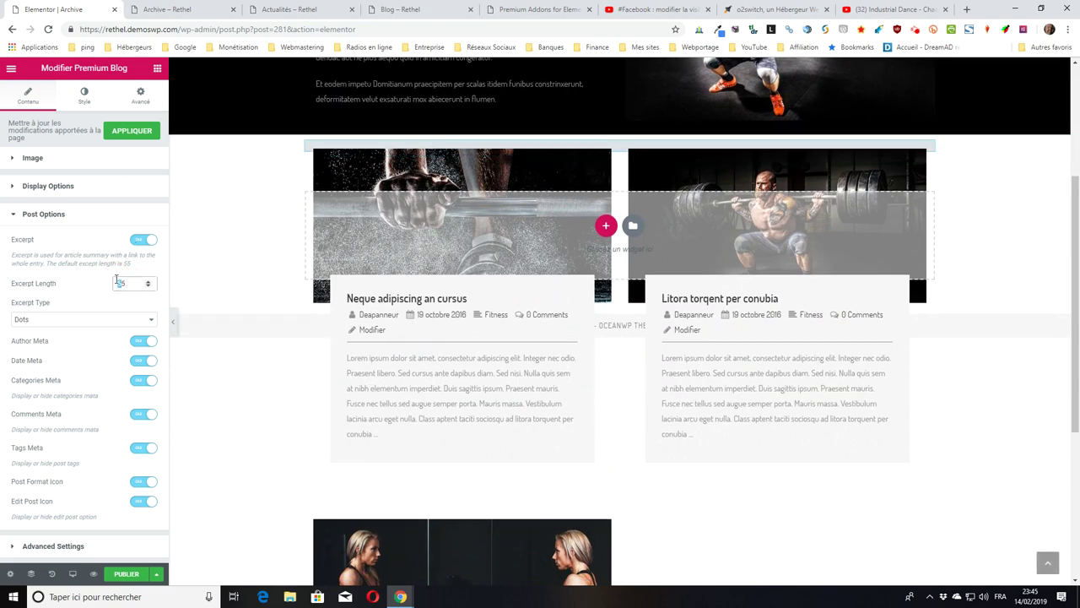
pyautogui.write('25')
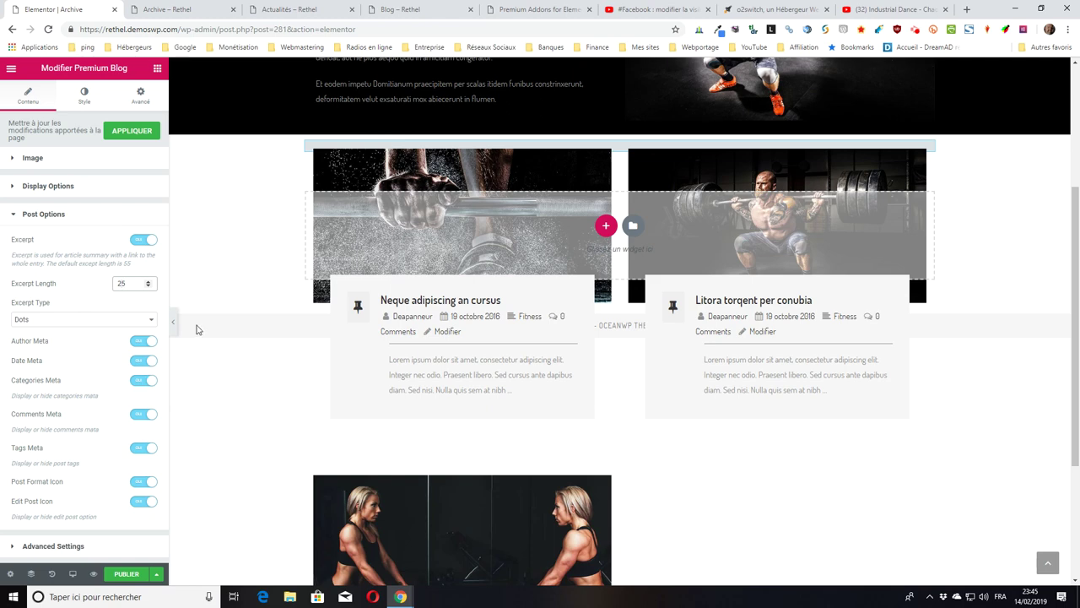
pyautogui.click(155, 574)
pyautogui.click(71, 527)
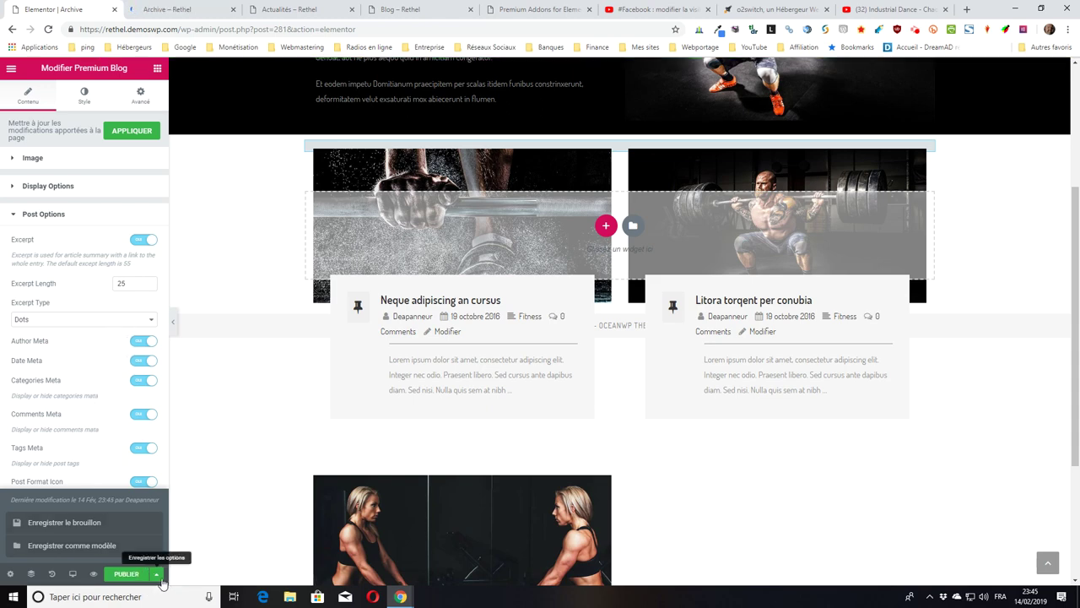
pyautogui.click(120, 522)
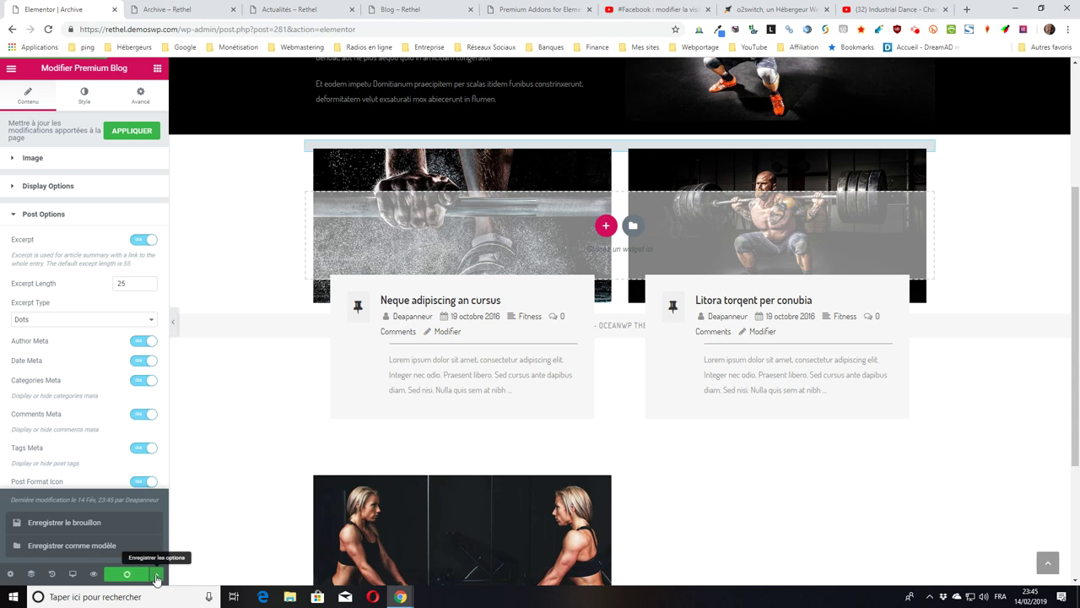
# - Set the post excerpt type to Link with the text "Poursuivre la lecture" and save the page as a draft
pyautogui.click(156, 574)
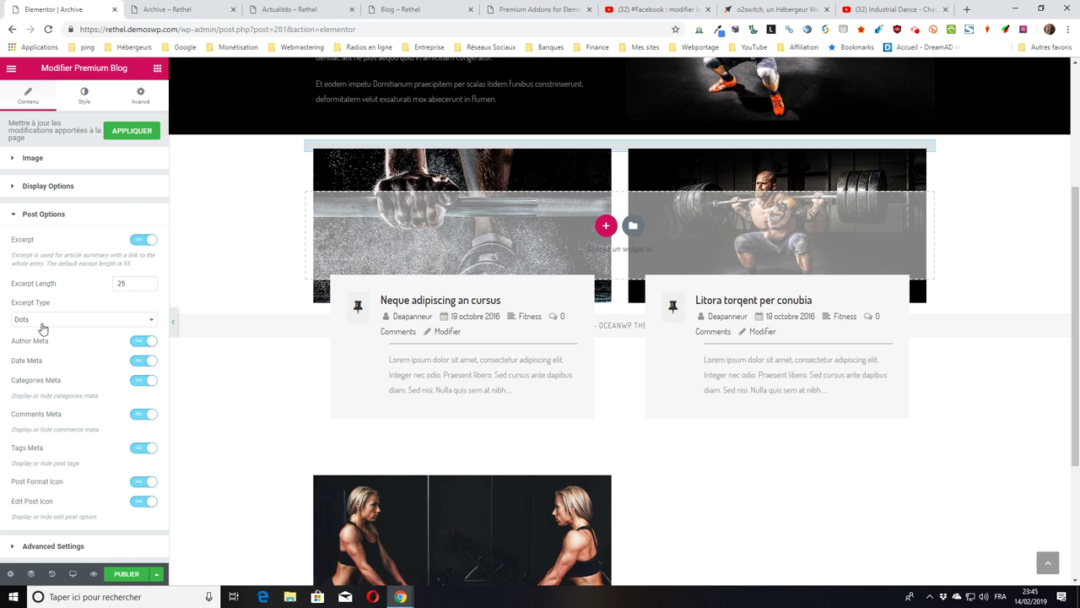
pyautogui.click(93, 319)
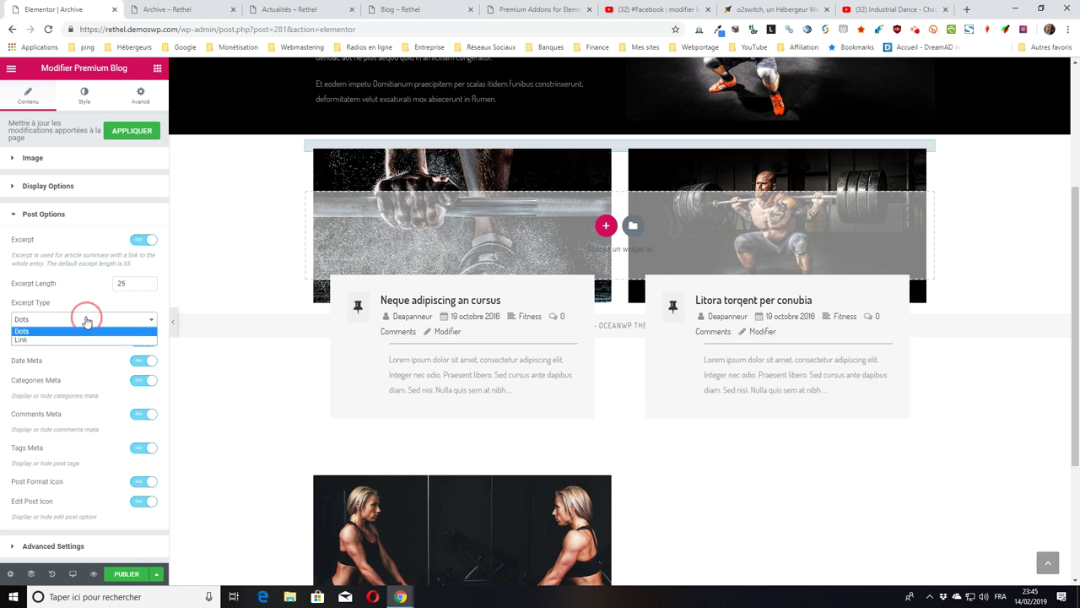
pyautogui.click(42, 340)
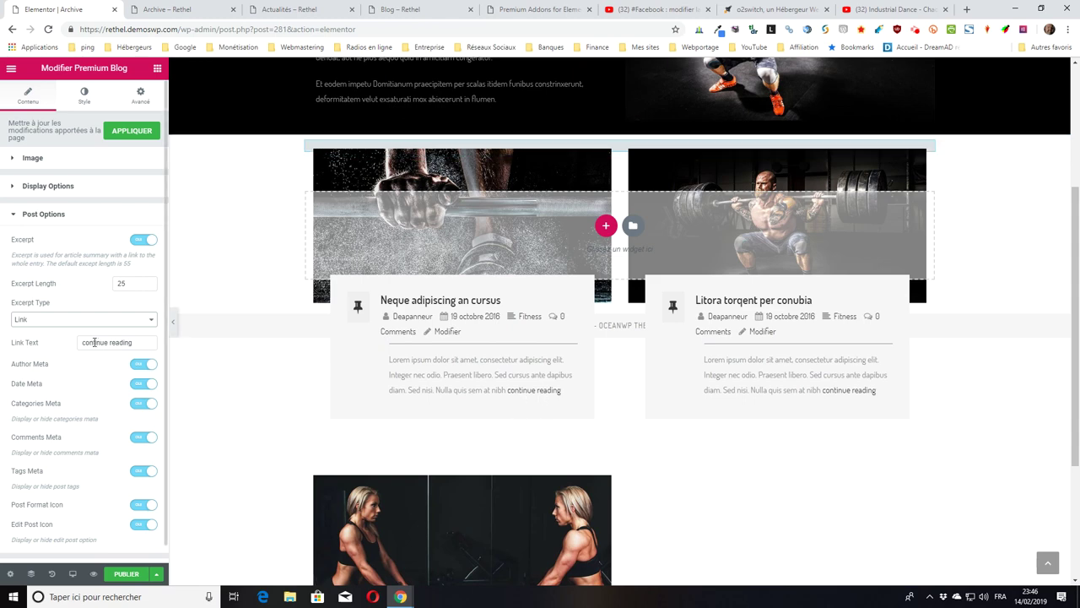
pyautogui.moveTo(136, 341); pyautogui.dragTo(83, 344)
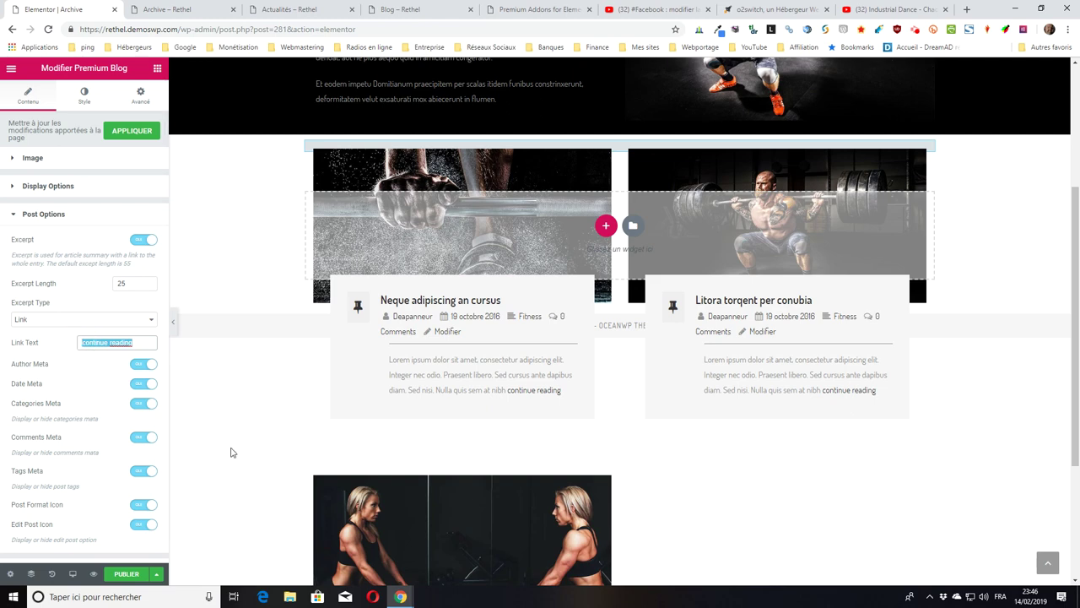
pyautogui.write('Poursuivre la lecture')
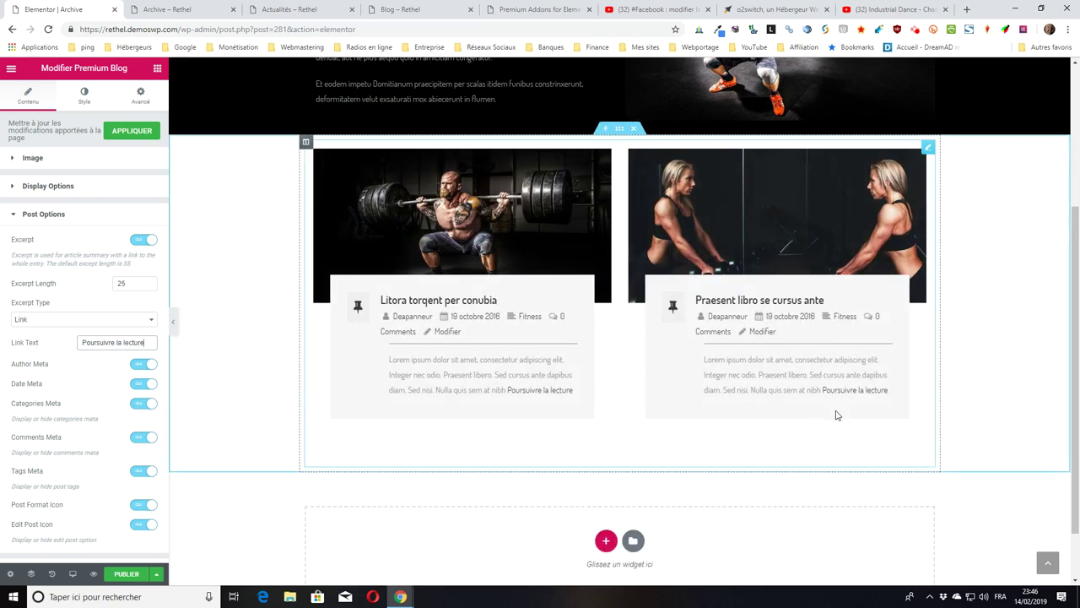
pyautogui.scroll(-1, 107, 519)
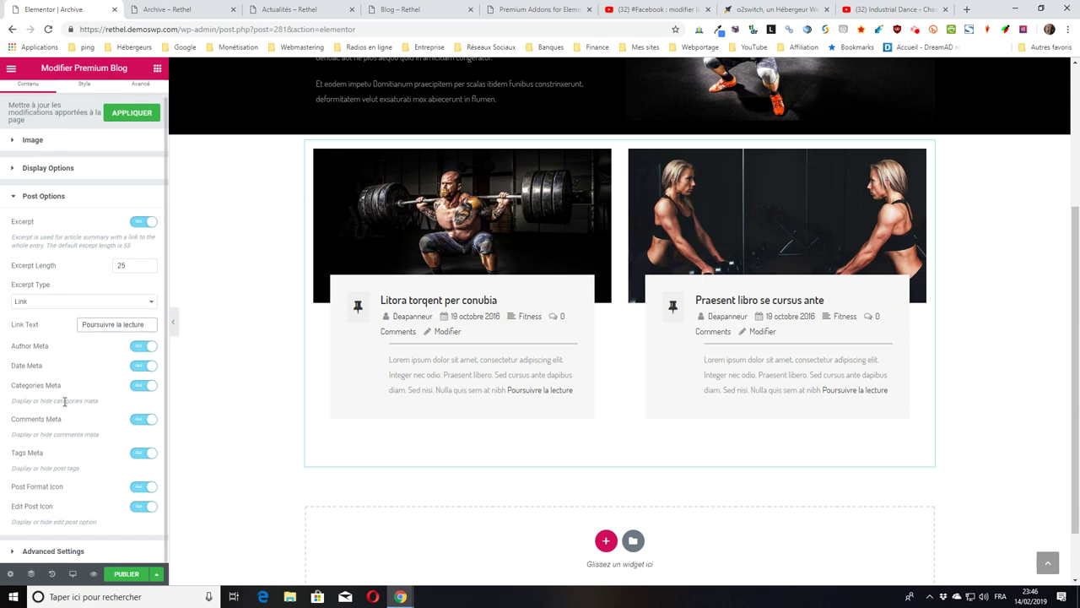
pyautogui.click(156, 575)
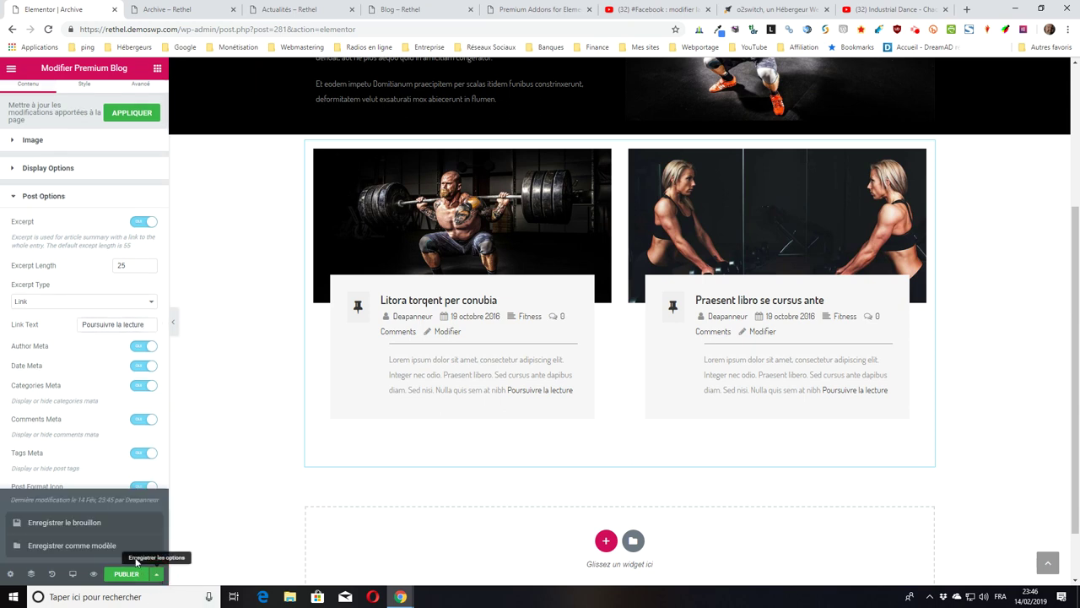
pyautogui.click(65, 529)
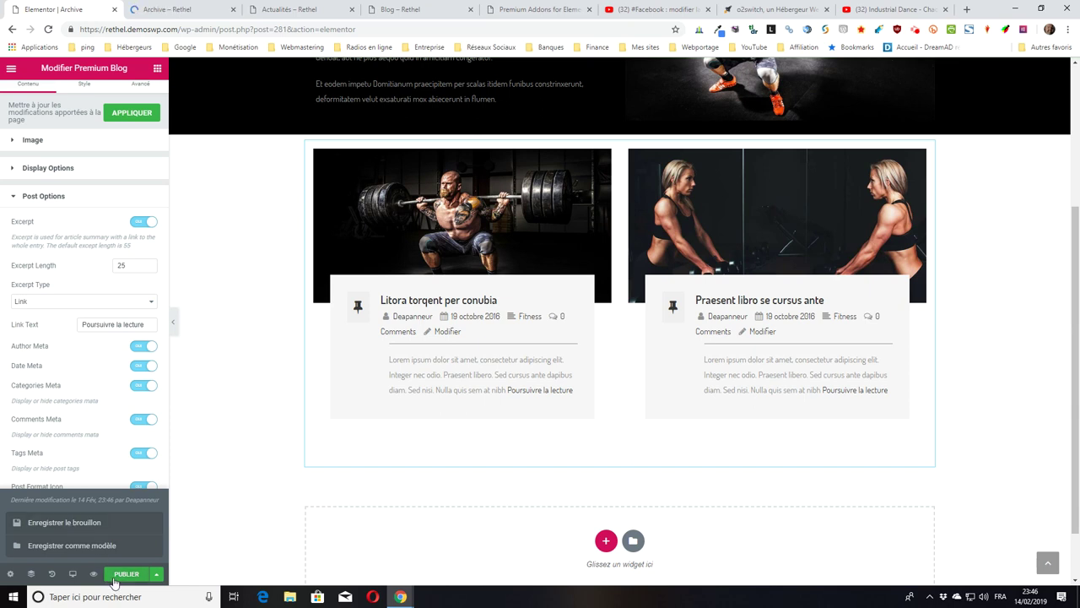
pyautogui.click(153, 574)
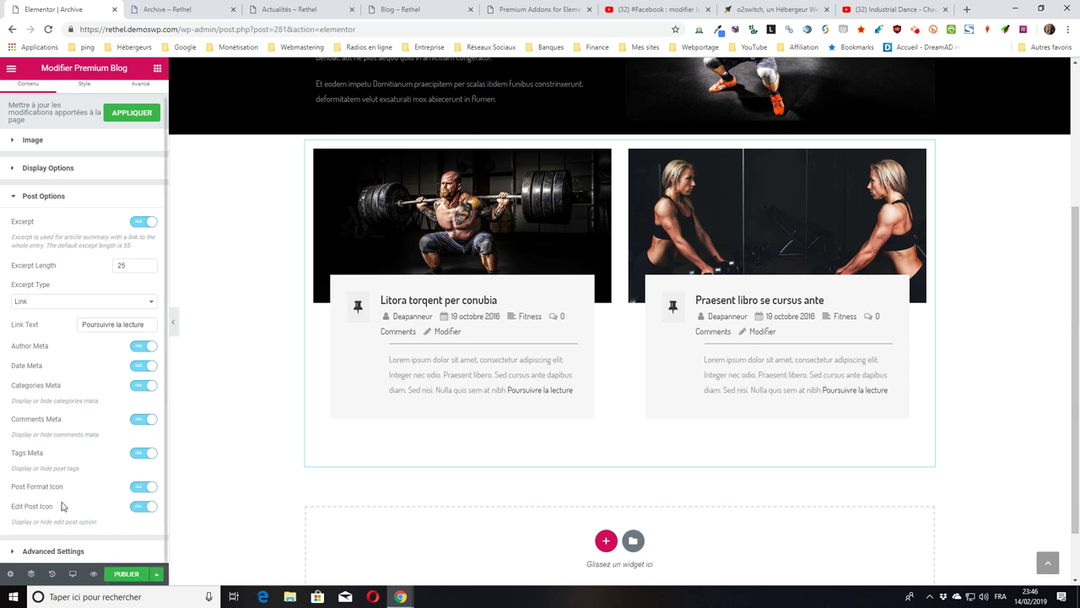
# - Open the blog widget's advanced settings and review the post filters and the available sorting criteria
pyautogui.click(67, 551)
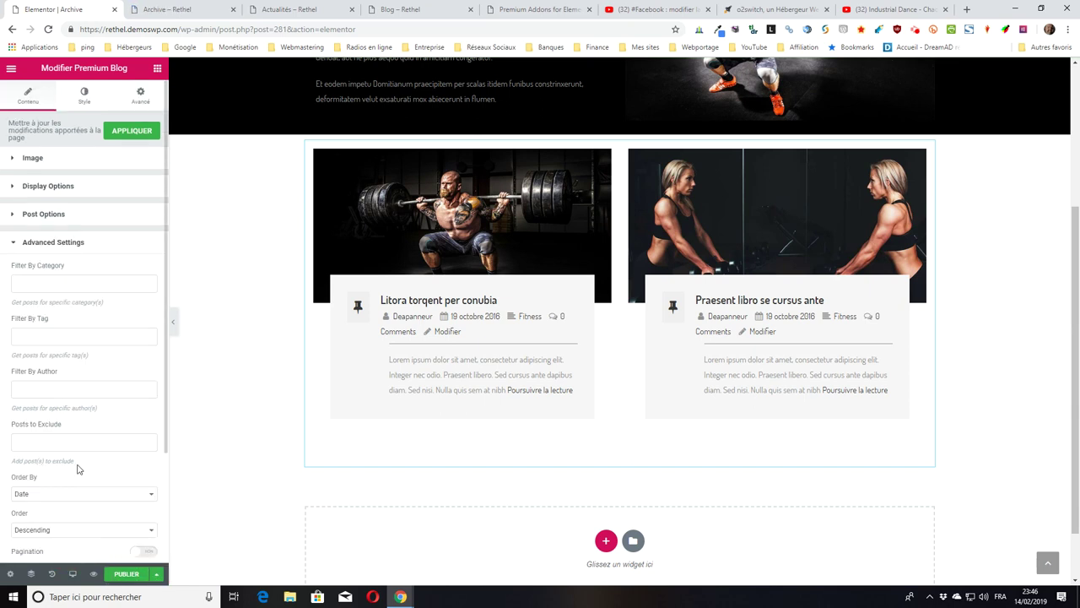
pyautogui.scroll(-1, 31, 257)
pyautogui.scroll(-1, 30, 257)
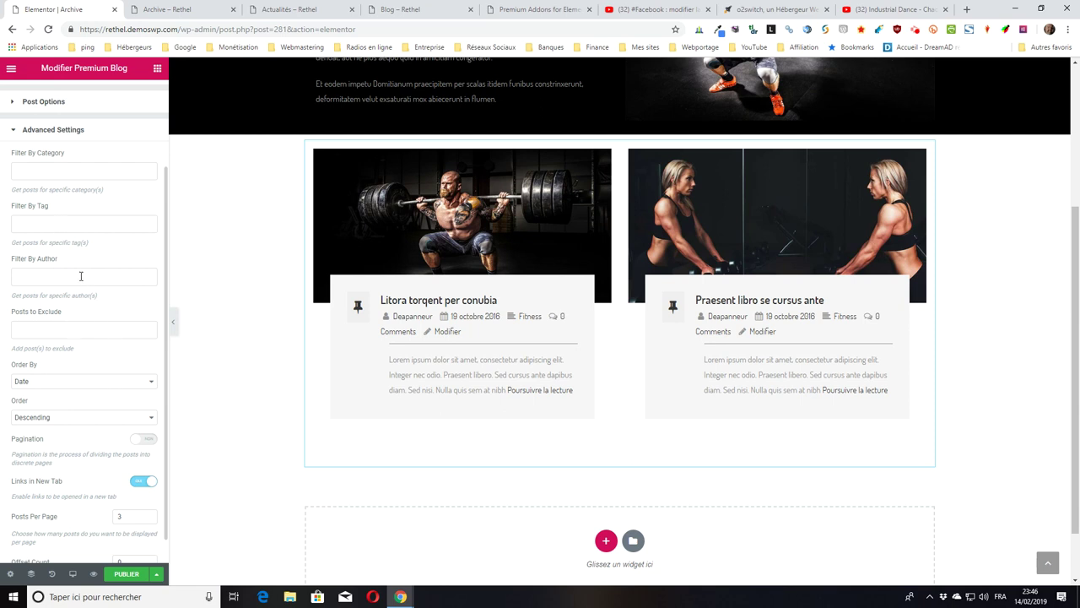
pyautogui.click(53, 384)
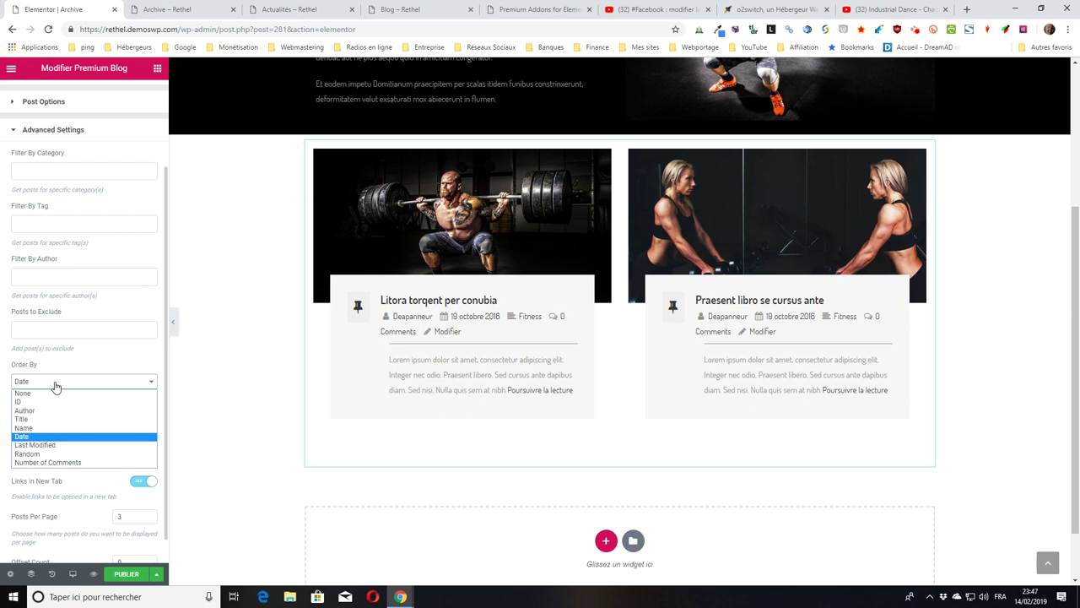
pyautogui.click(97, 499)
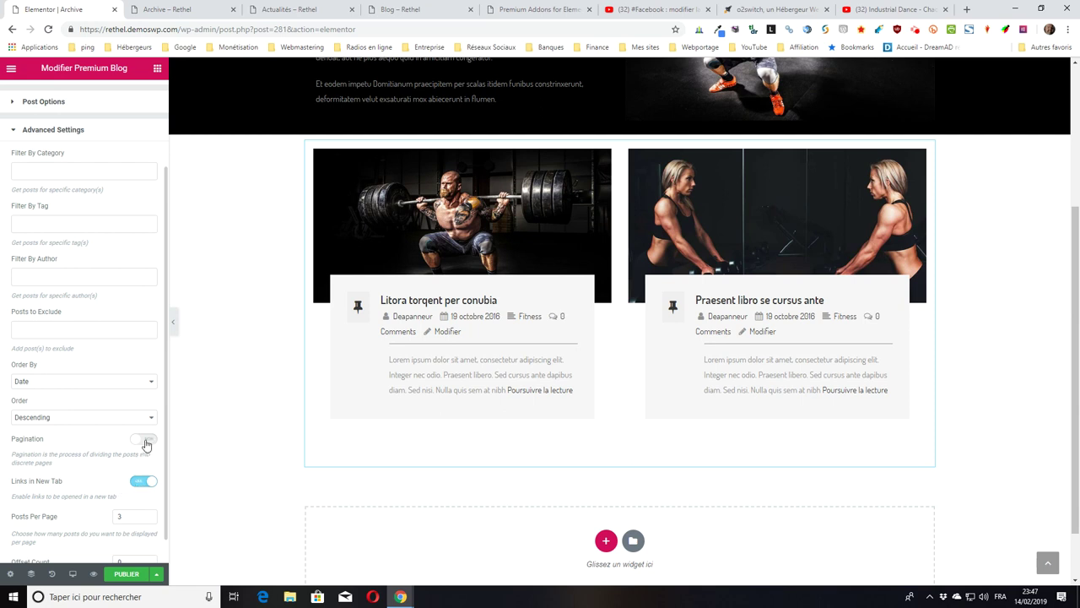
# - Enable centred pagination for the blog grid, labelled "Suivant" for the next page and "Précedent" for the previous page
pyautogui.scroll(-1, 137, 449)
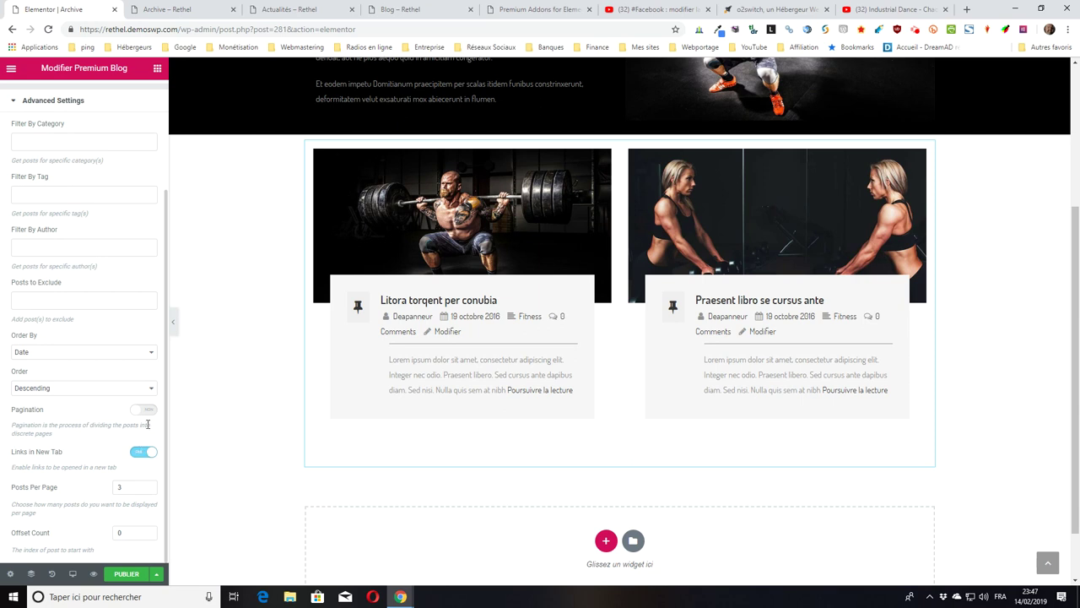
pyautogui.click(145, 411)
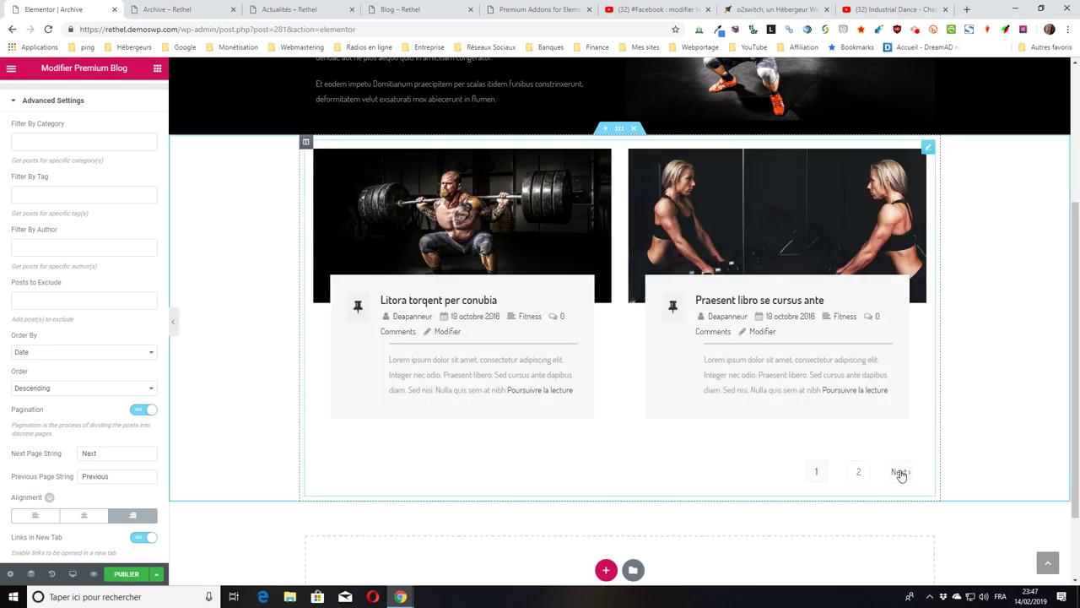
pyautogui.doubleClick(88, 453)
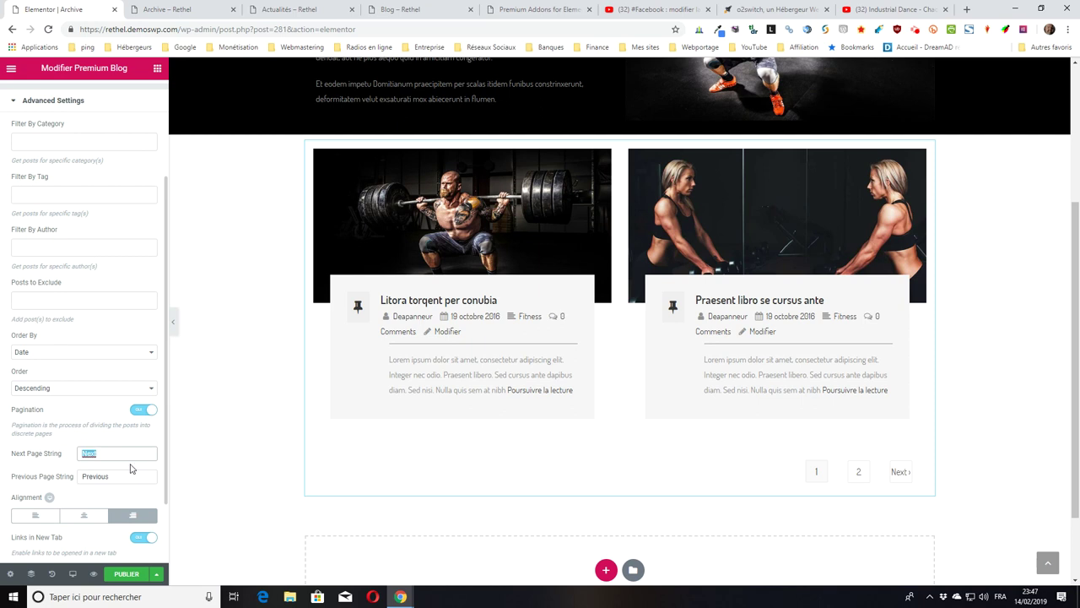
pyautogui.write('Suivant')
pyautogui.press('Tab')
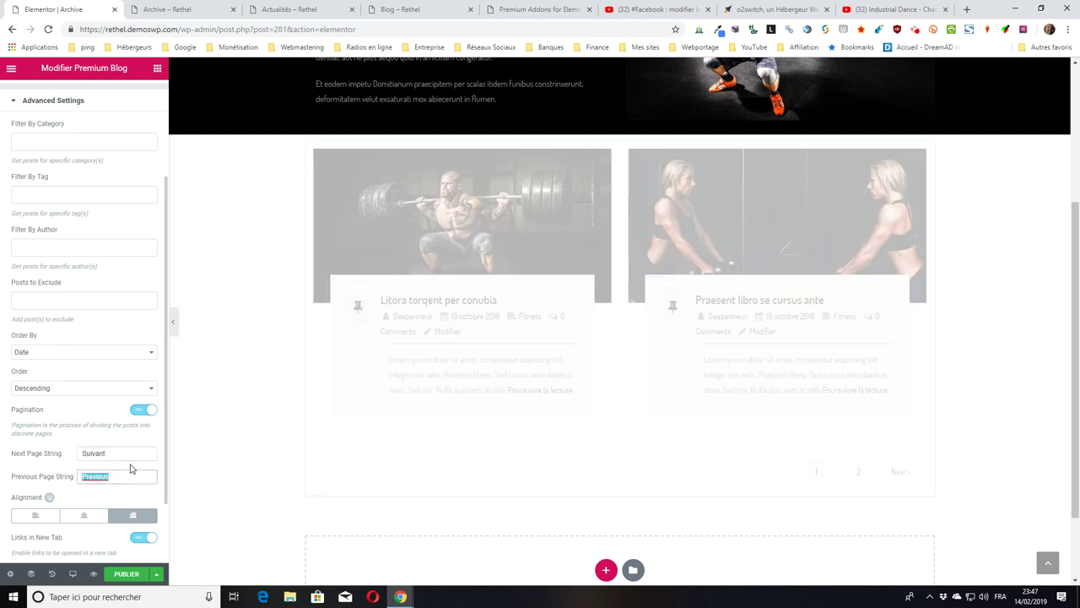
pyautogui.write('Précedent')
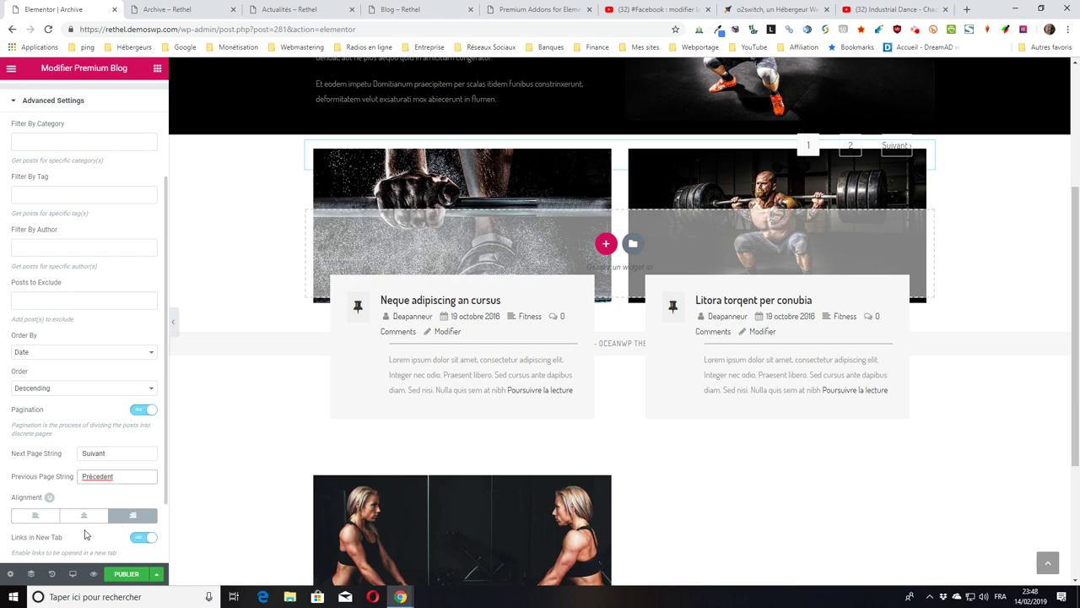
pyautogui.click(84, 515)
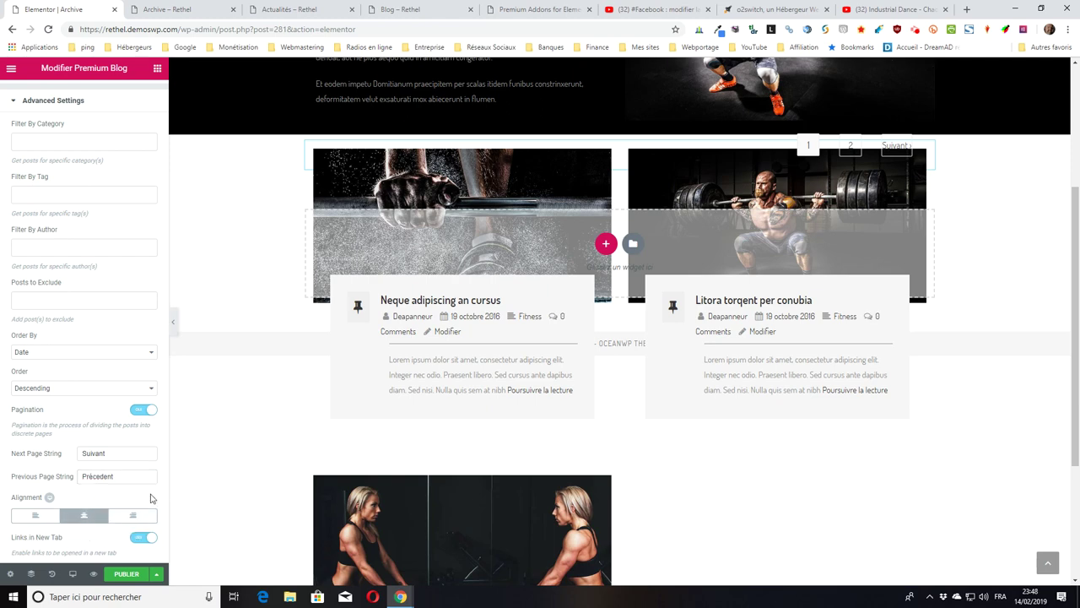
# - Set the blog widget to 12 posts per page and save the page as a draft
pyautogui.scroll(-2, 85, 515)
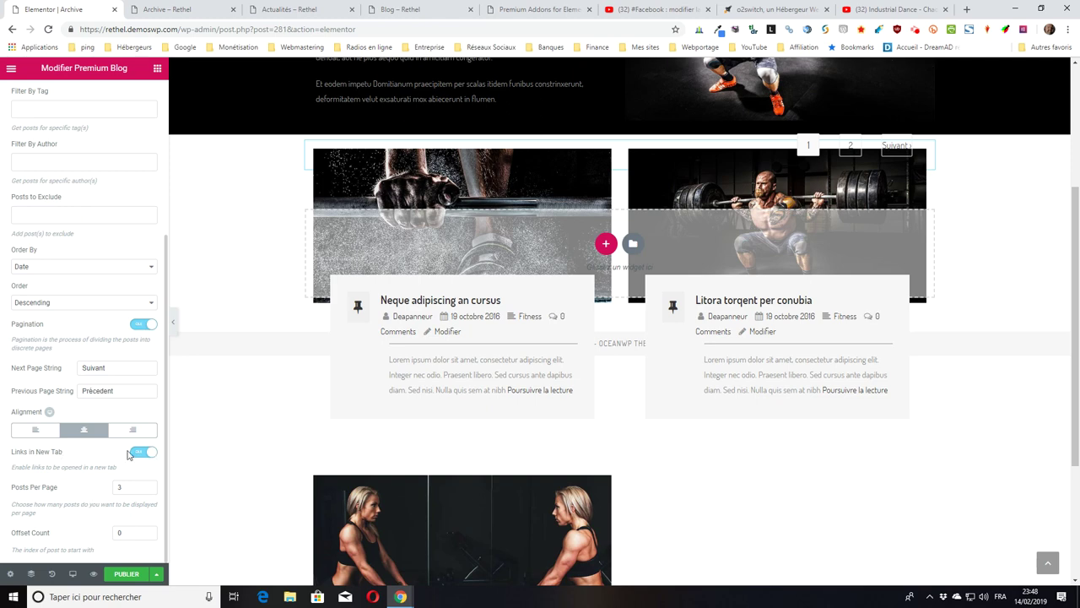
pyautogui.click(20, 489)
pyautogui.doubleClick(123, 487)
pyautogui.write('12')
pyautogui.press('Tab')
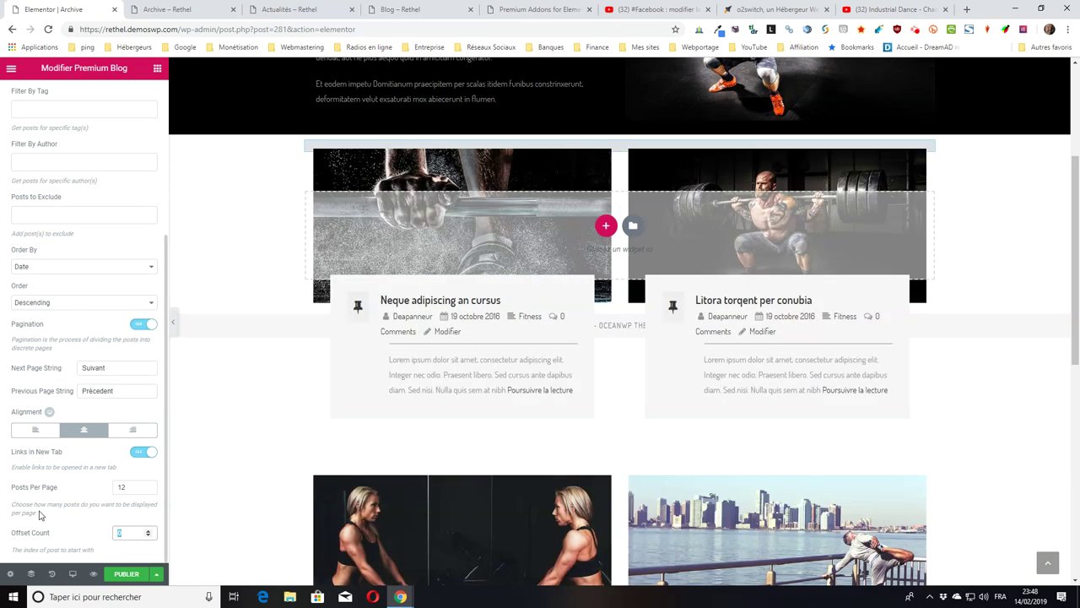
pyautogui.click(156, 574)
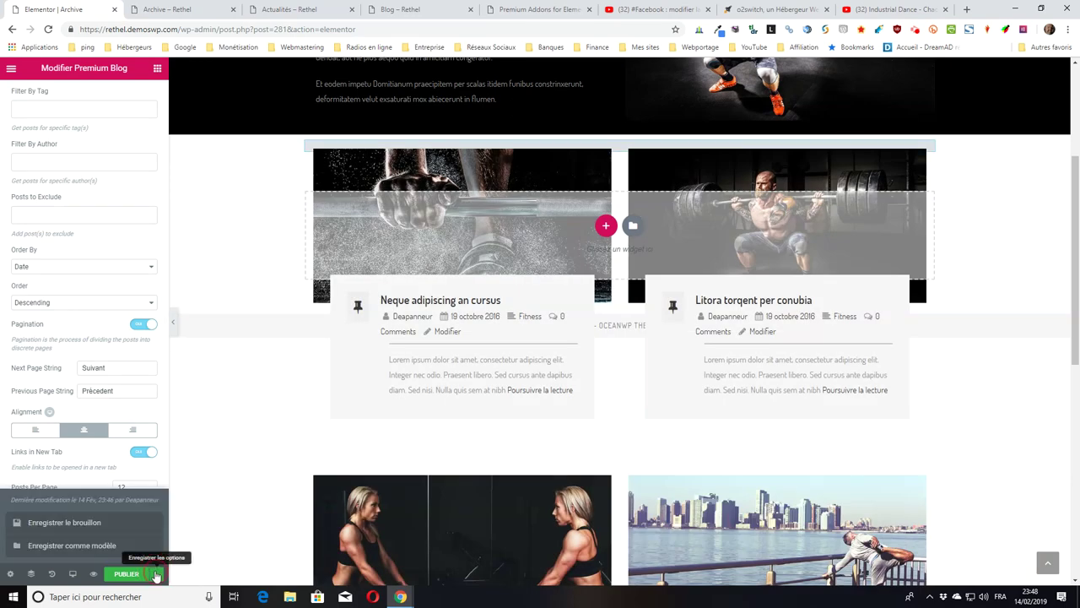
pyautogui.click(45, 524)
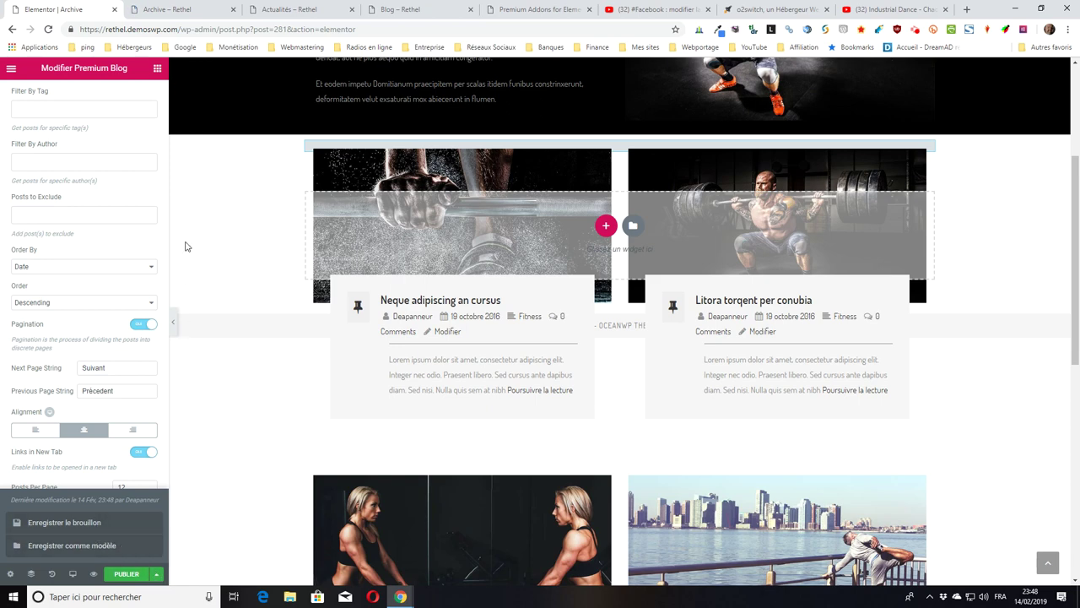
# - Reload the Archive page preview and examine the article grid from the first articles down to the footer
pyautogui.click(202, 10)
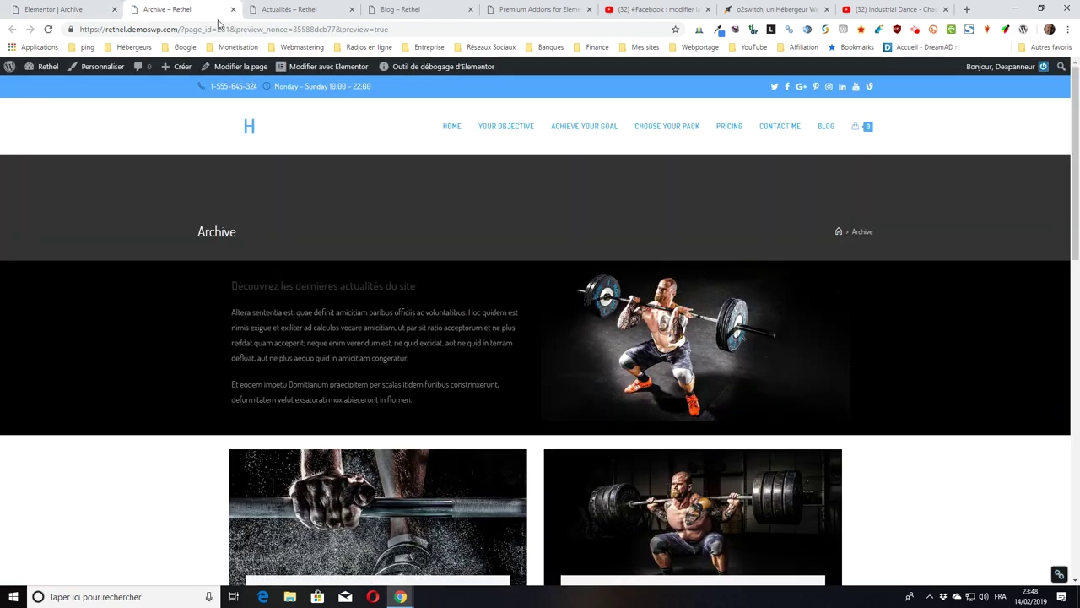
pyautogui.click(48, 28)
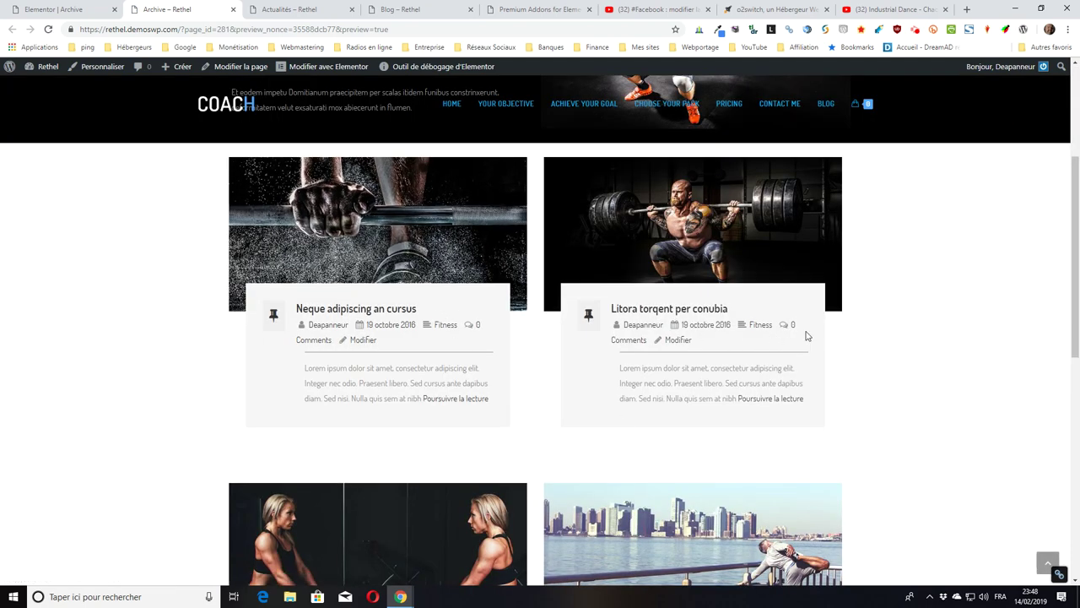
pyautogui.scroll(-4, 386, 371)
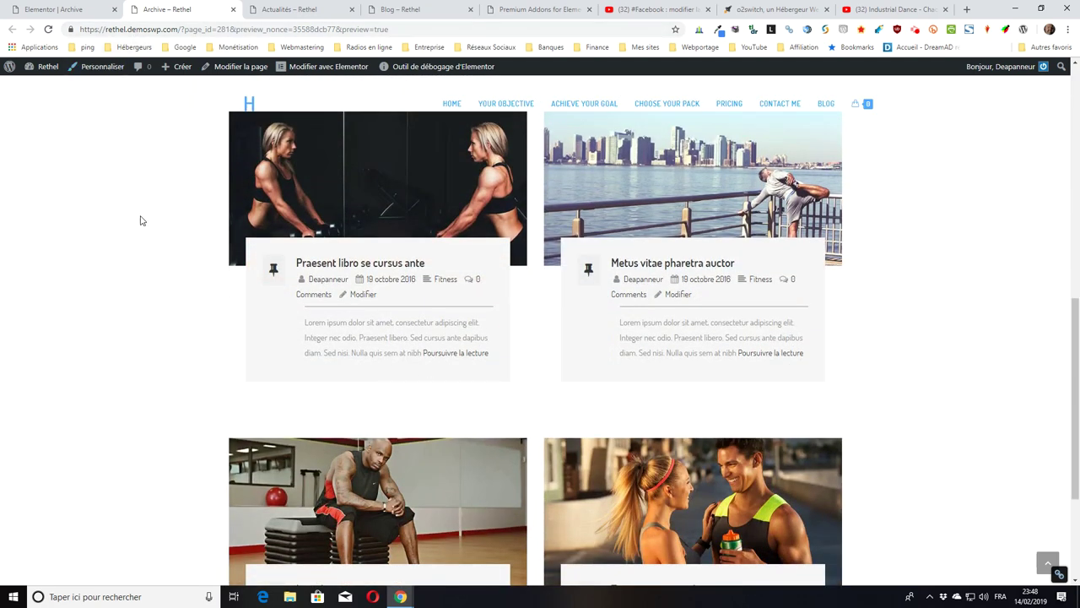
pyautogui.scroll(-3, 168, 270)
pyautogui.scroll(4, 553, 417)
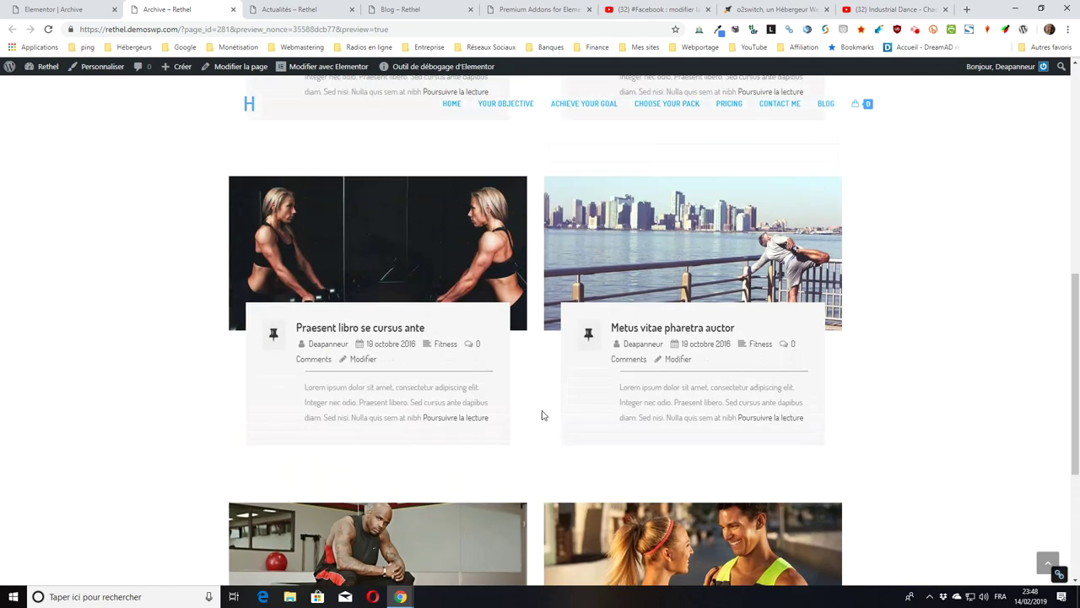
pyautogui.scroll(-4, 523, 422)
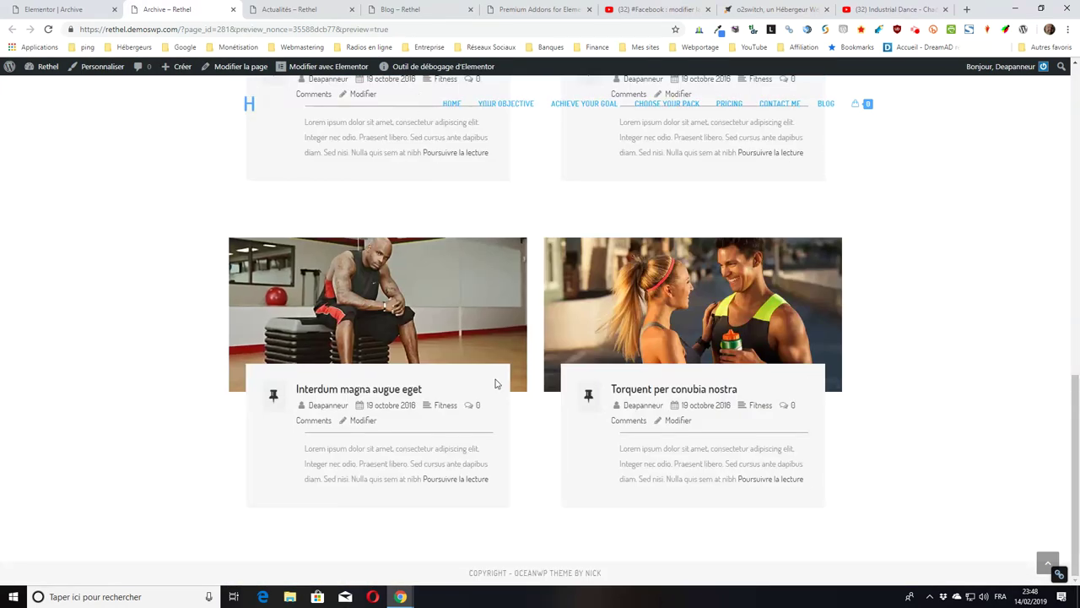
pyautogui.scroll(4, 1, 275)
pyautogui.scroll(4, 1, 361)
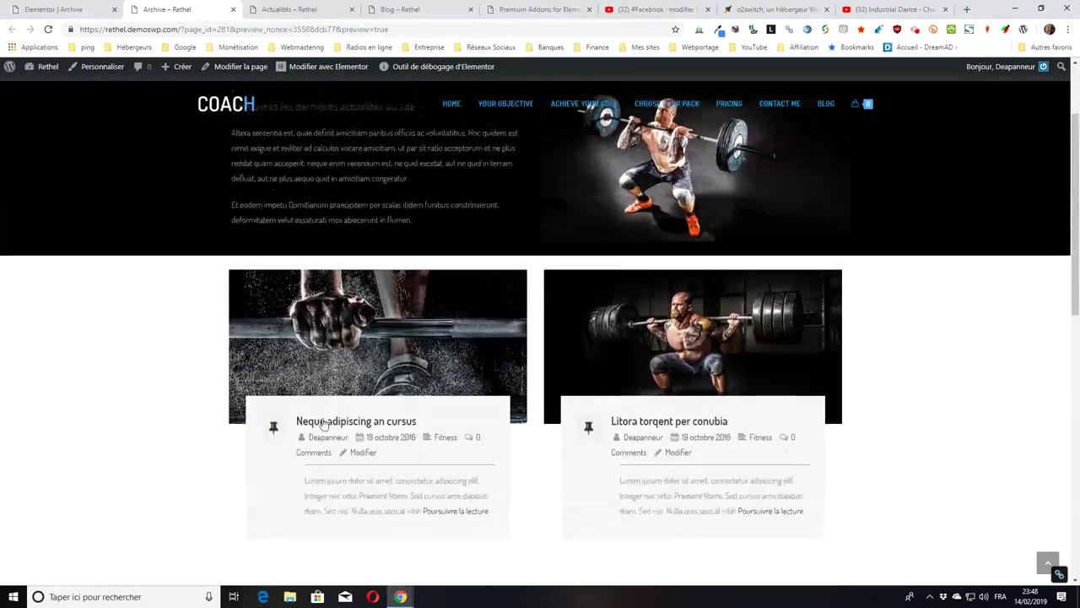
pyautogui.scroll(-8, 481, 526)
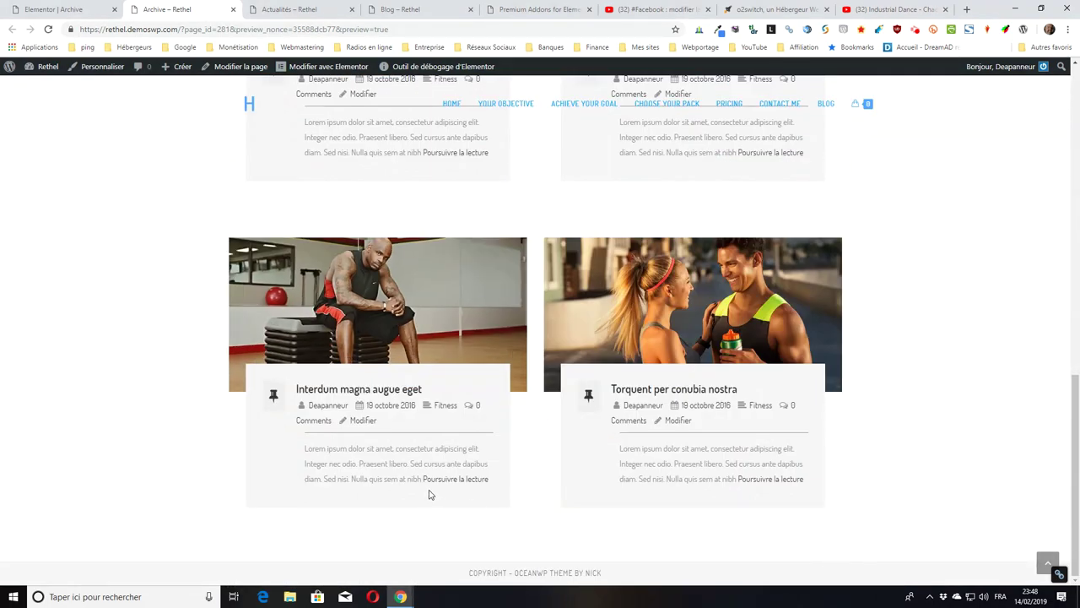
# - Return to the Elementor editor and check the whole article grid of the Archive page, including its last row
pyautogui.click(76, 10)
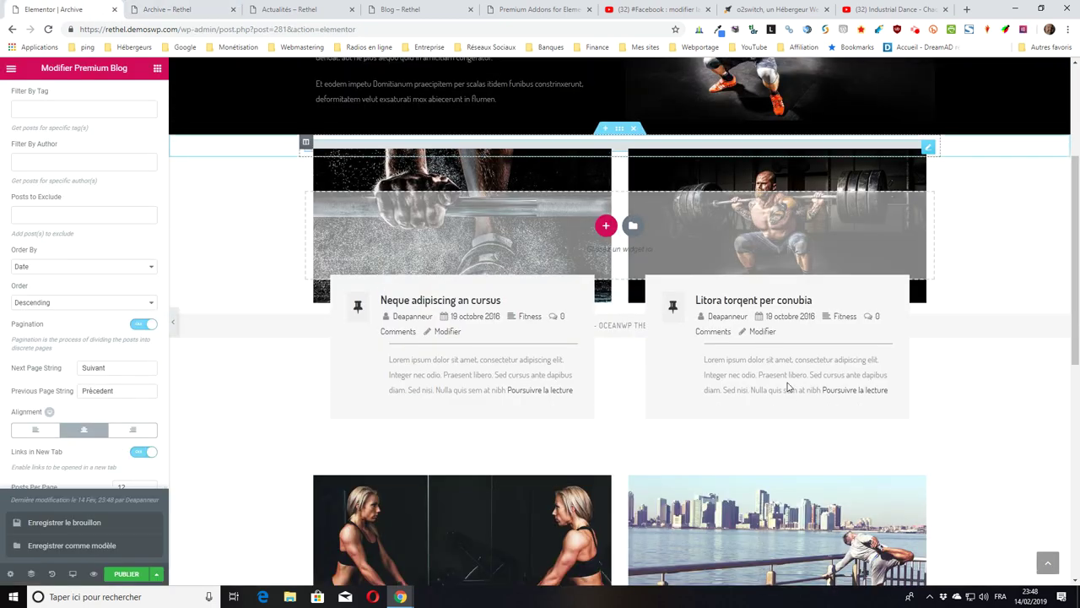
pyautogui.scroll(-5, 531, 239)
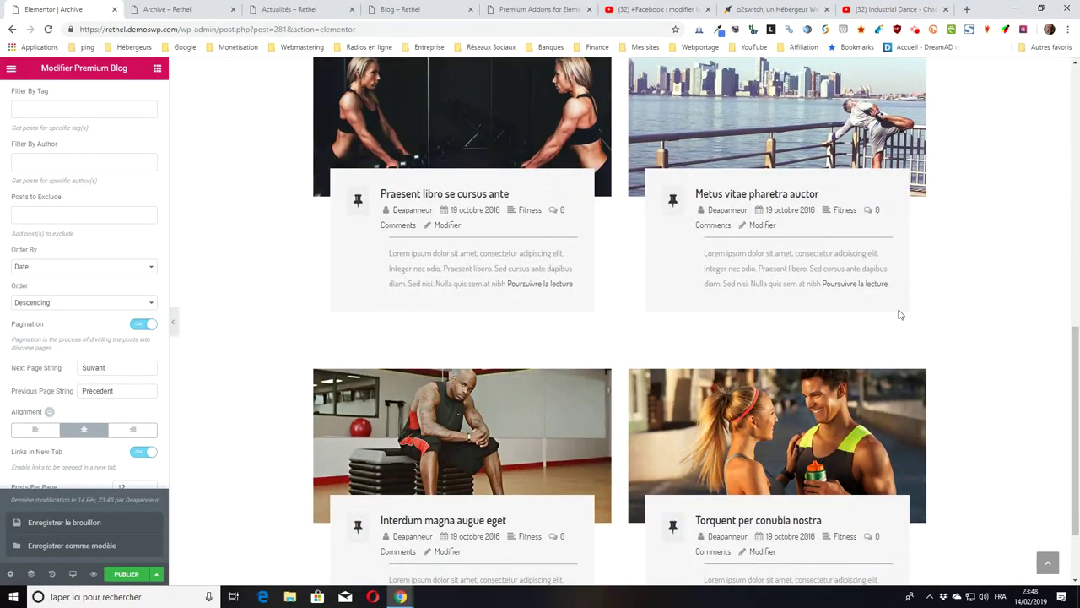
pyautogui.scroll(-1, 899, 314)
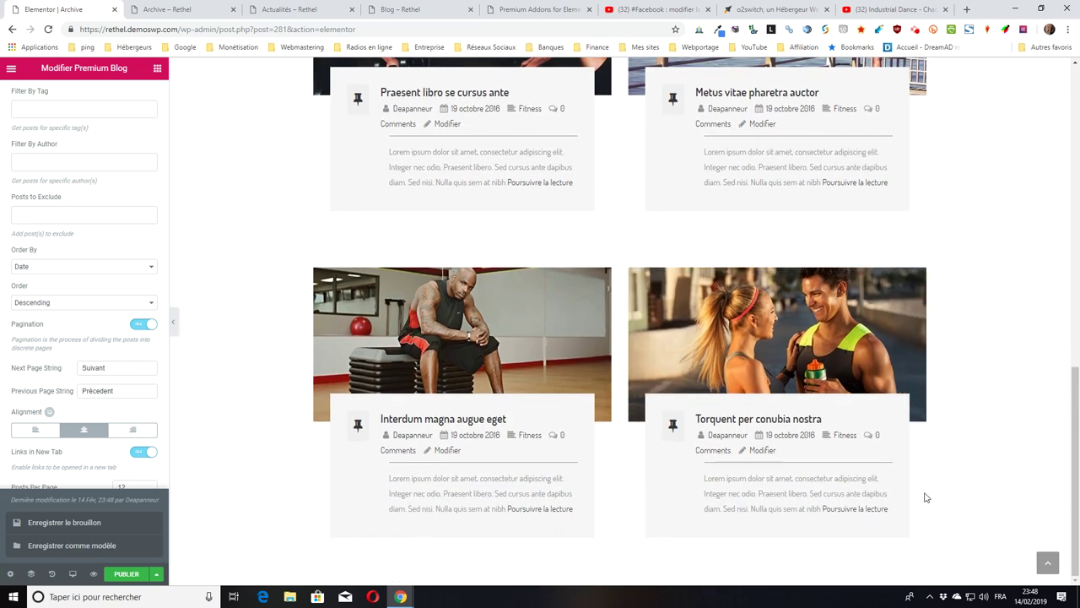
pyautogui.scroll(3, 942, 432)
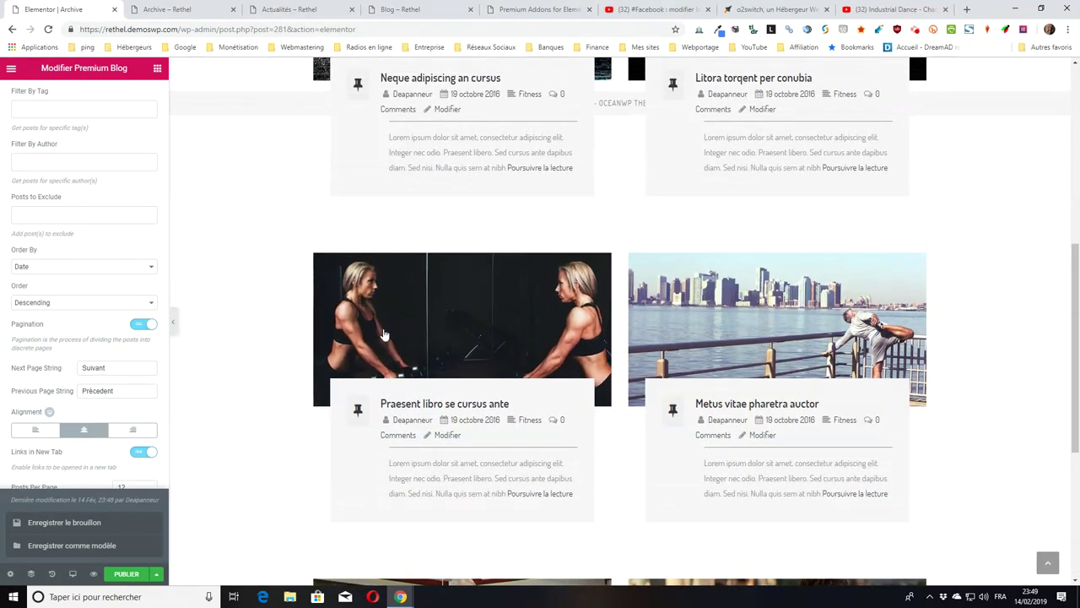
pyautogui.scroll(1, 257, 288)
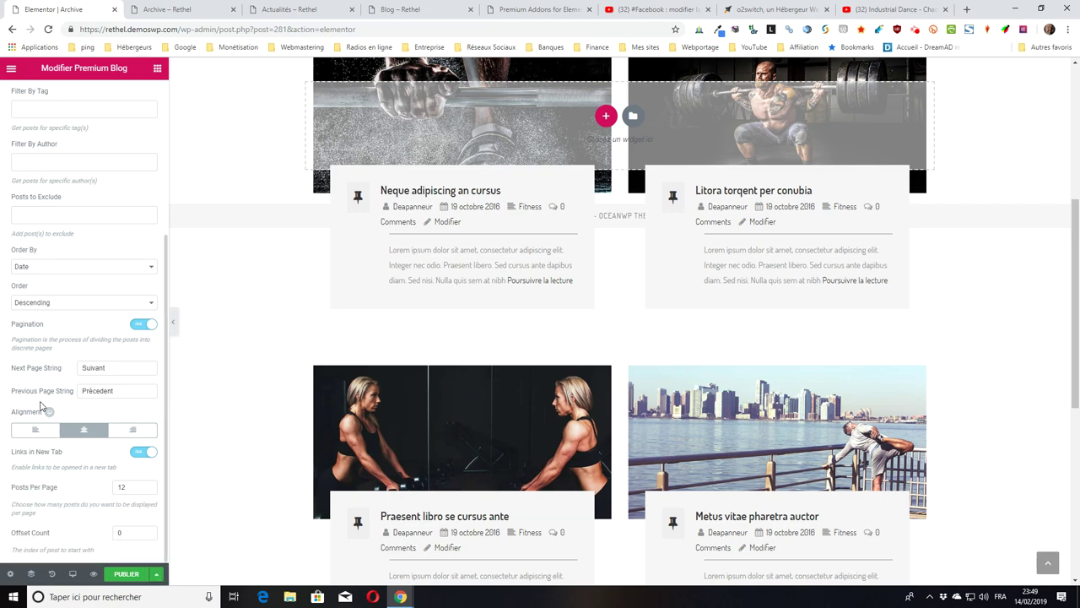
# - Try the blog widget without its grid layout in the Display Options and inspect the resulting article list
pyautogui.scroll(3, 36, 415)
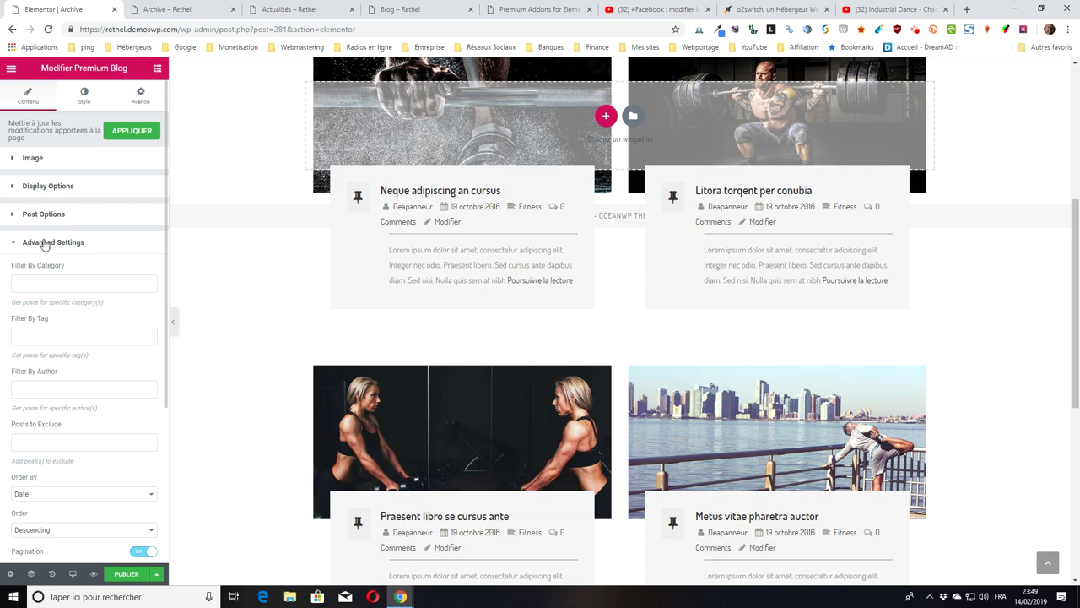
pyautogui.click(37, 188)
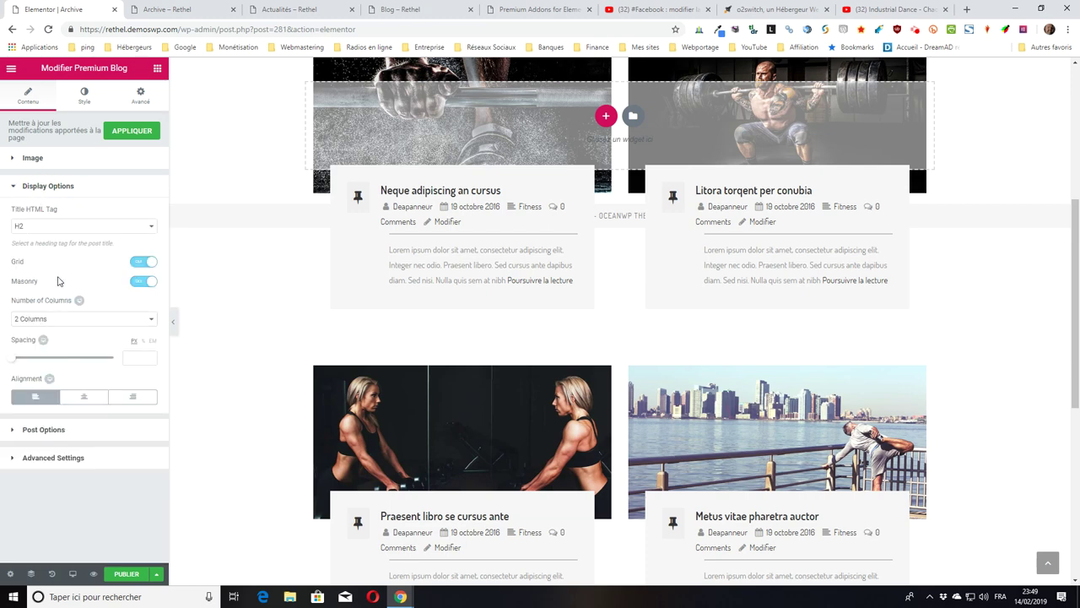
pyautogui.click(142, 264)
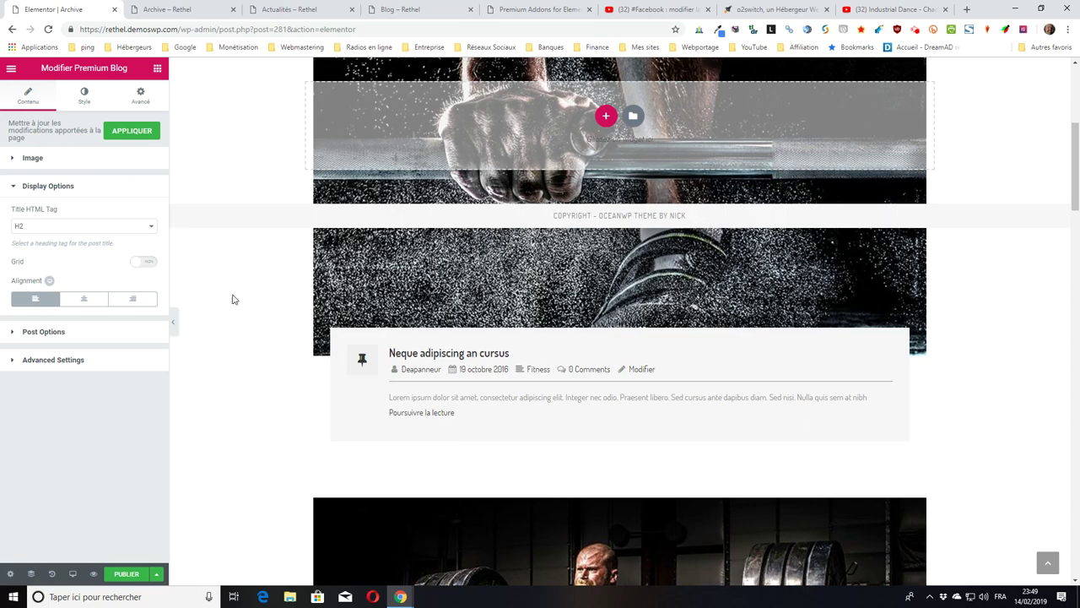
pyautogui.scroll(-5, 653, 338)
pyautogui.scroll(-6, 626, 388)
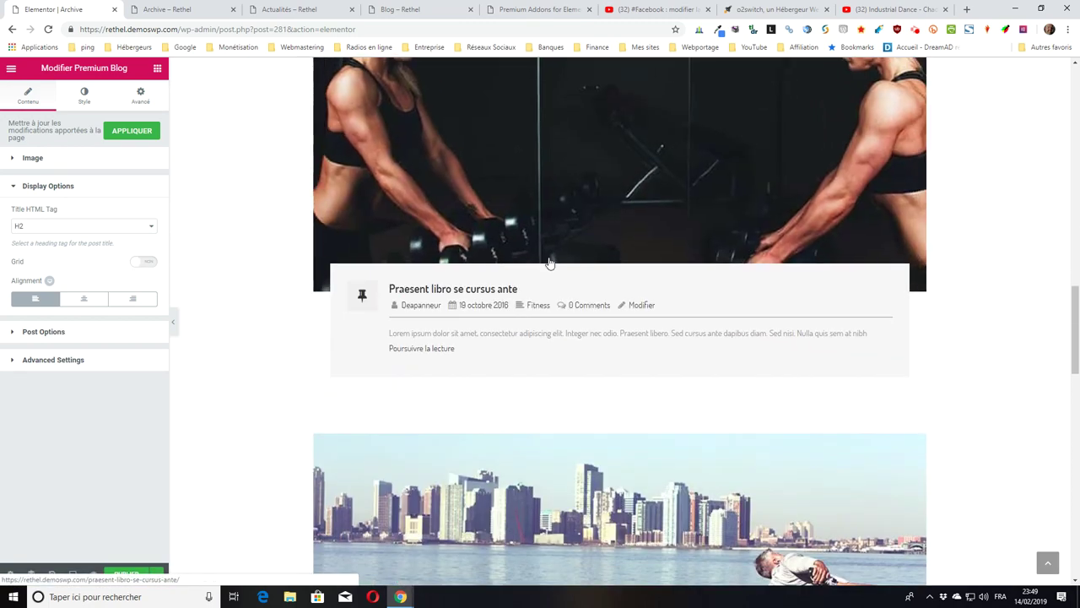
# - Compare the layout with the Actualités and Blog pages, and return to the Elementor editor
pyautogui.click(314, 9)
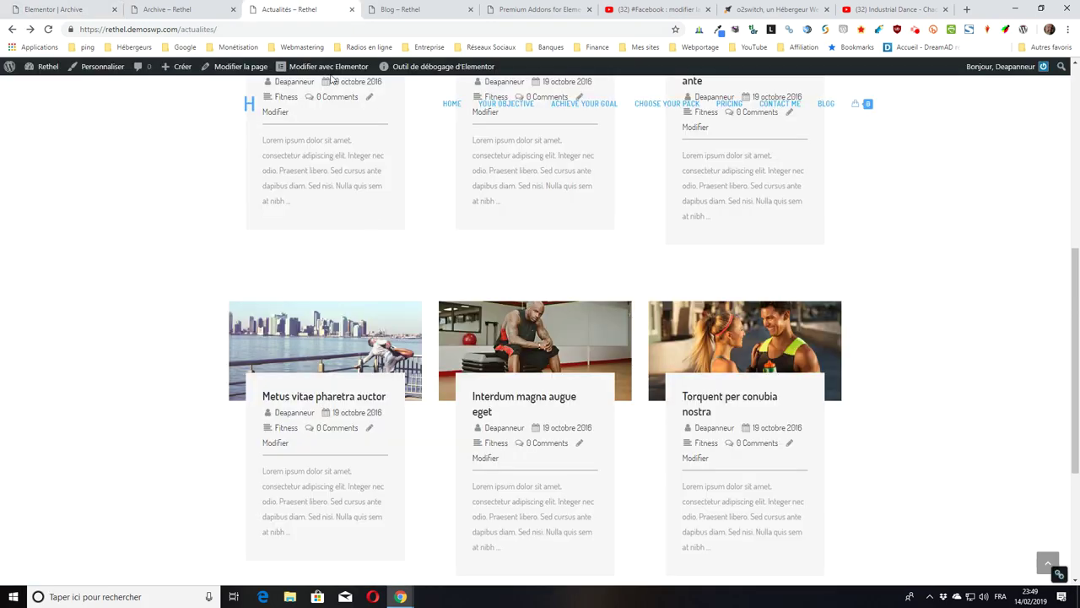
pyautogui.click(400, 9)
pyautogui.scroll(-5, 453, 282)
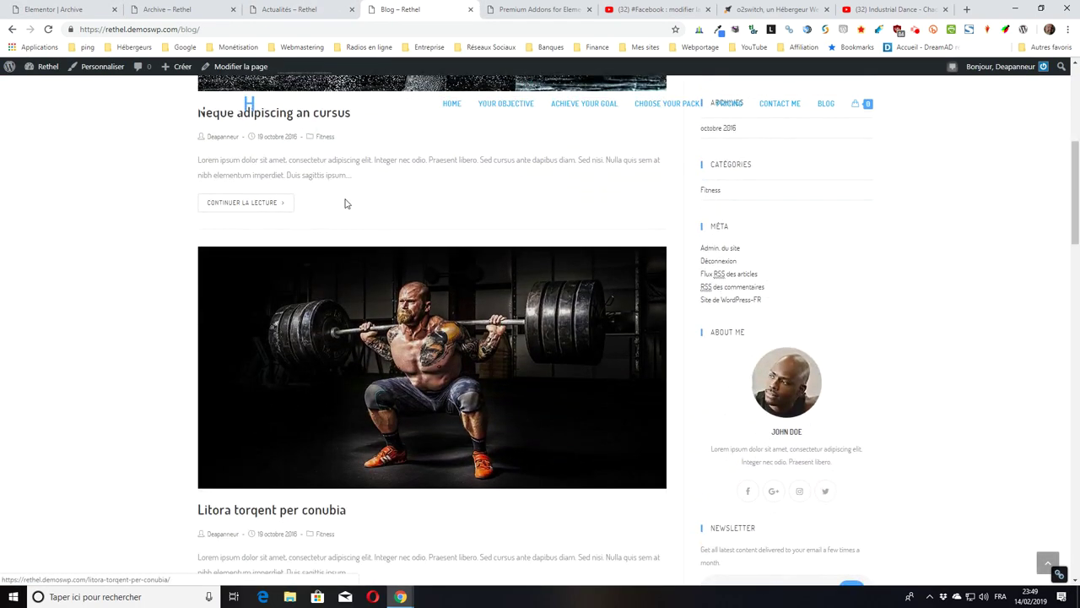
pyautogui.scroll(5, 267, 222)
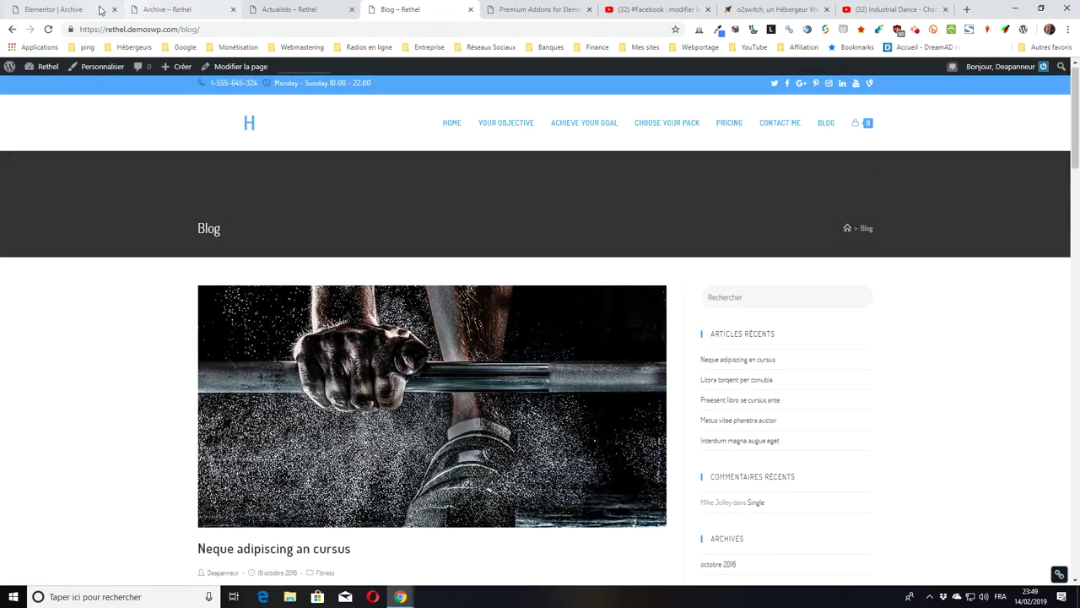
pyautogui.click(92, 9)
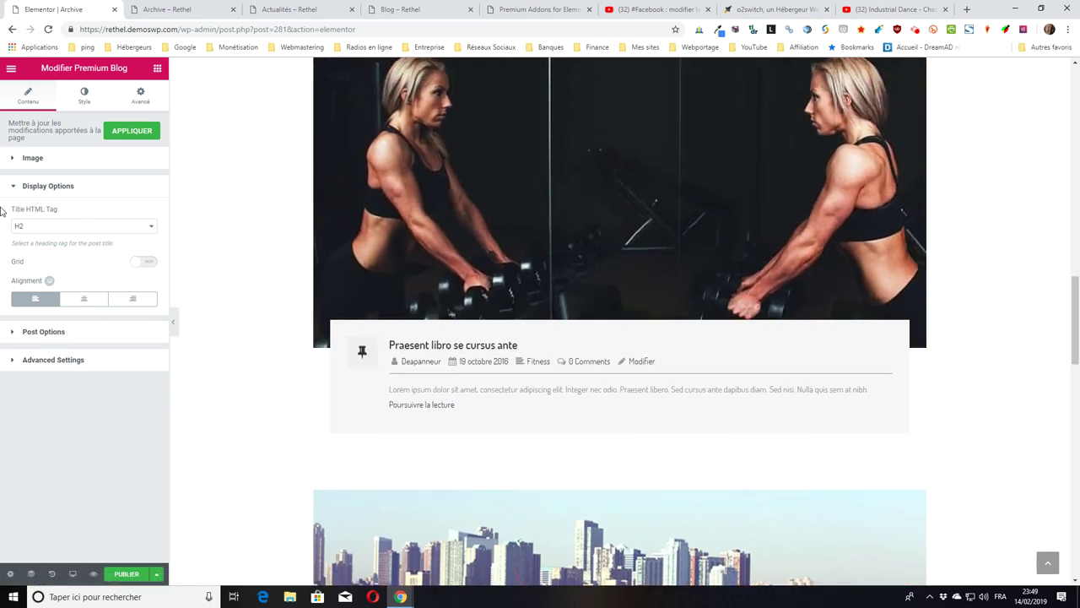
# - Turn the blog widget's grid layout back on, disable Masonry and check the article rows
pyautogui.click(143, 262)
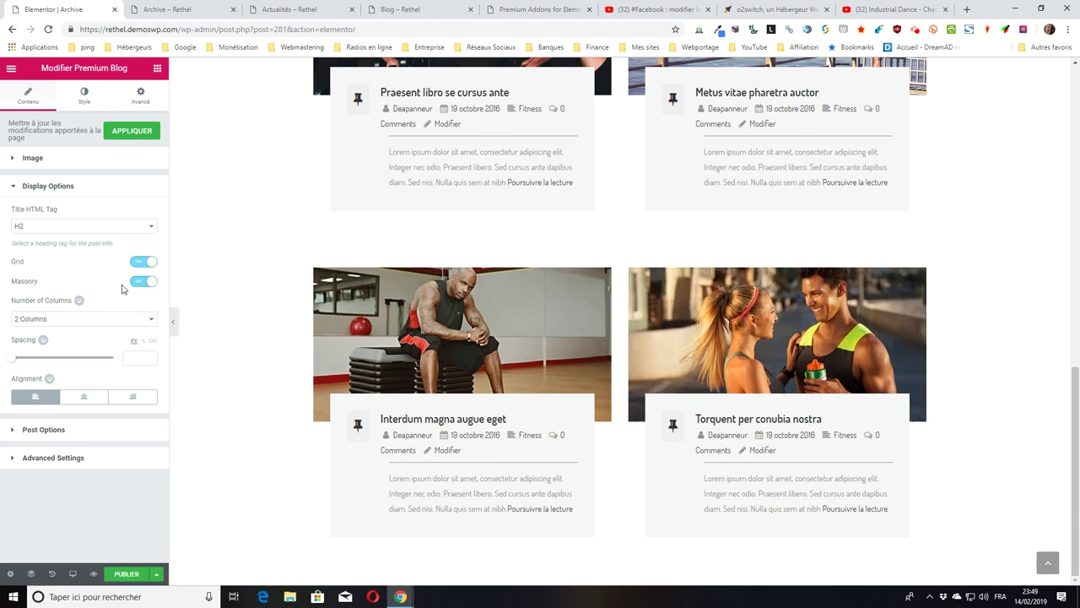
pyautogui.click(145, 283)
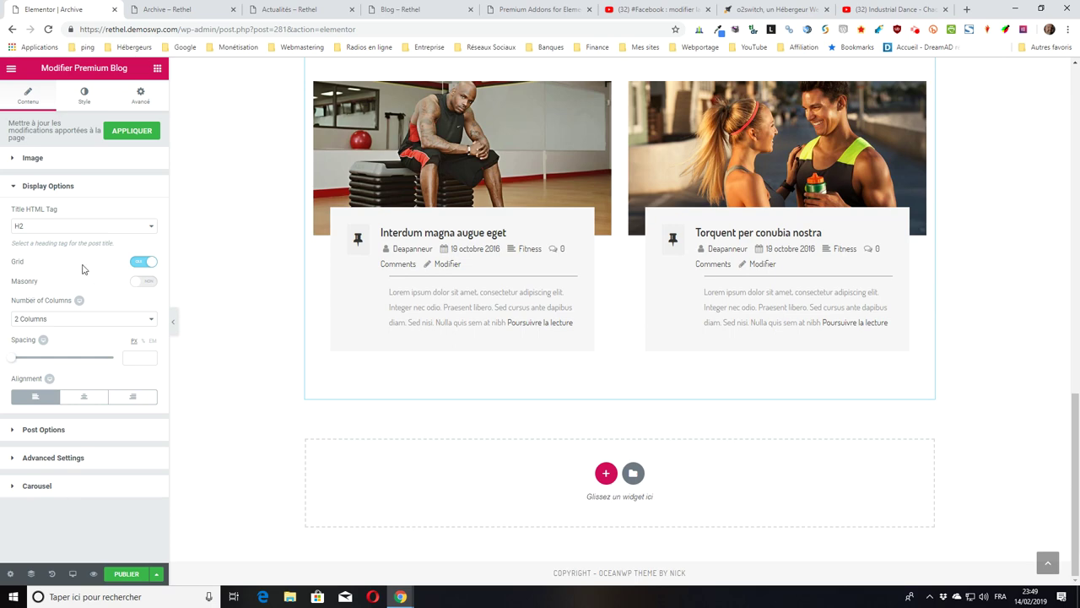
pyautogui.scroll(4, 685, 313)
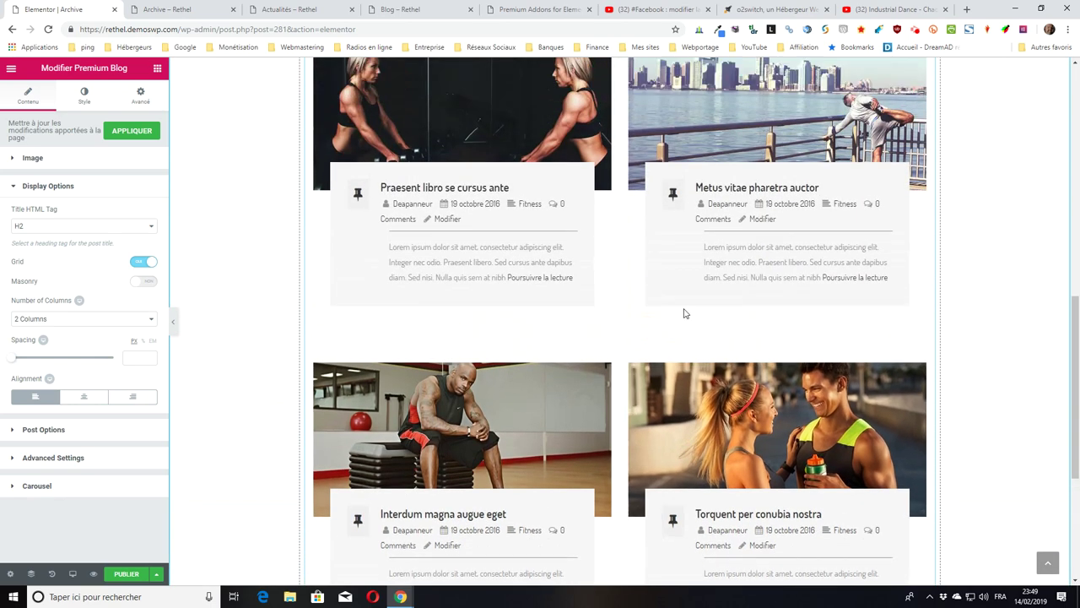
pyautogui.scroll(3, 544, 306)
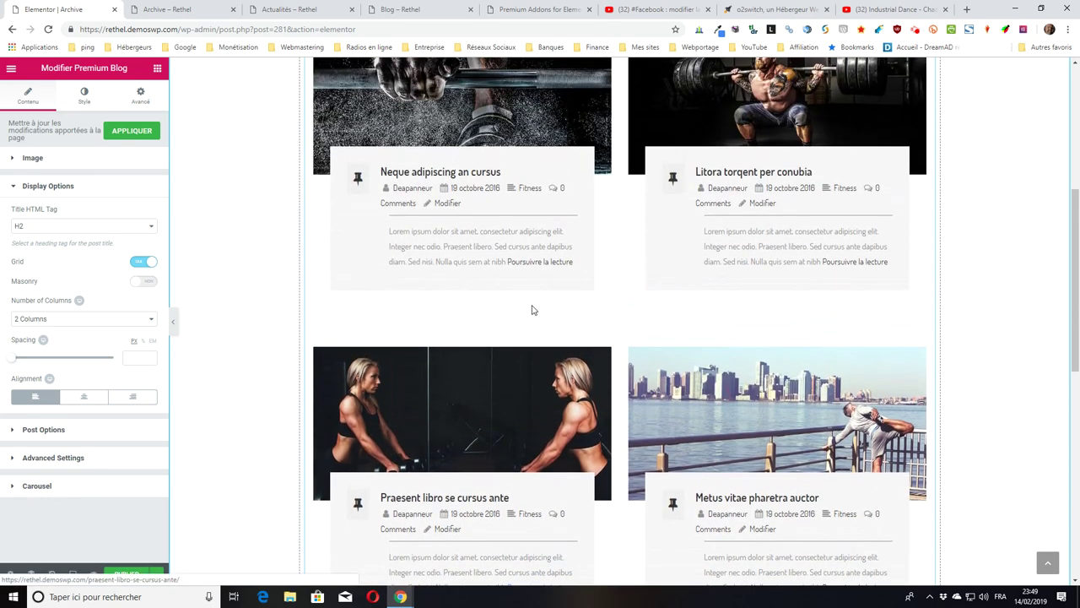
# - Examine the article grid and intro section of the example Actualités page, and return to the Elementor editor
pyautogui.click(302, 11)
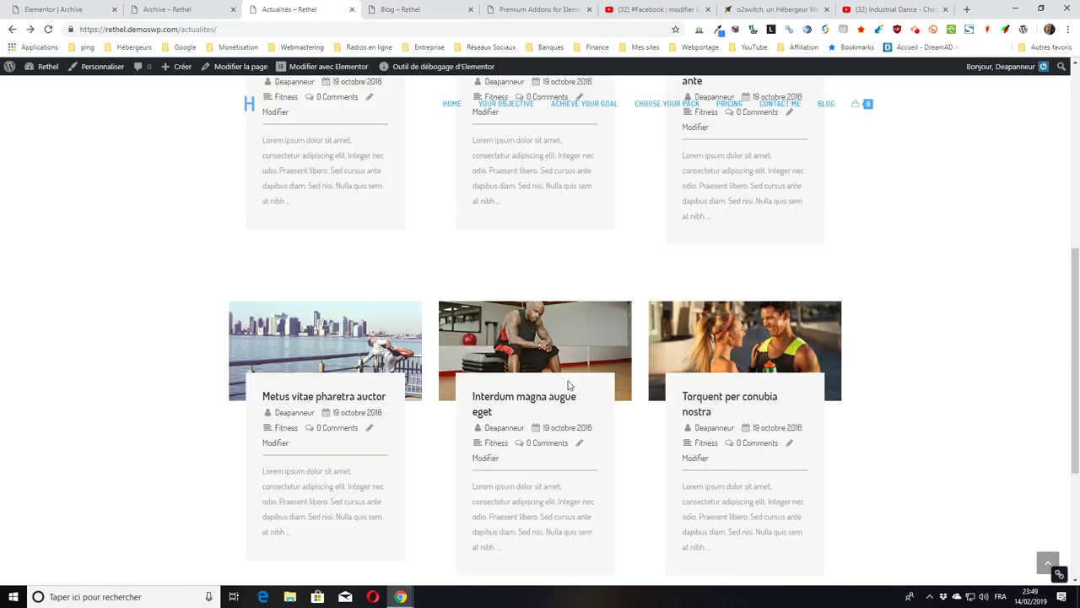
pyautogui.scroll(-3, 569, 381)
pyautogui.scroll(3, 564, 385)
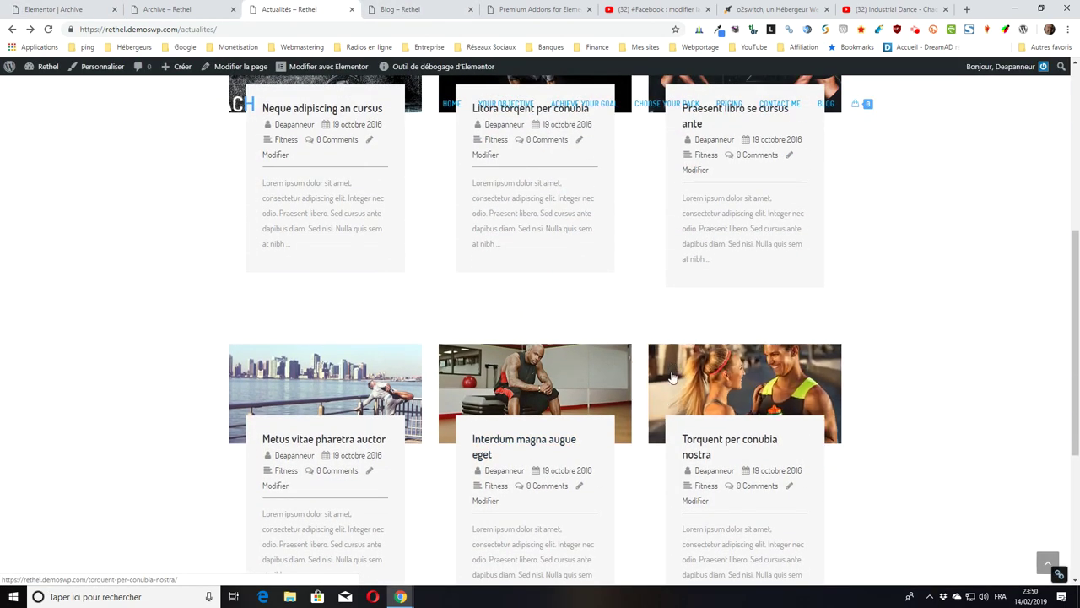
pyautogui.scroll(2, 624, 296)
pyautogui.scroll(2, 612, 285)
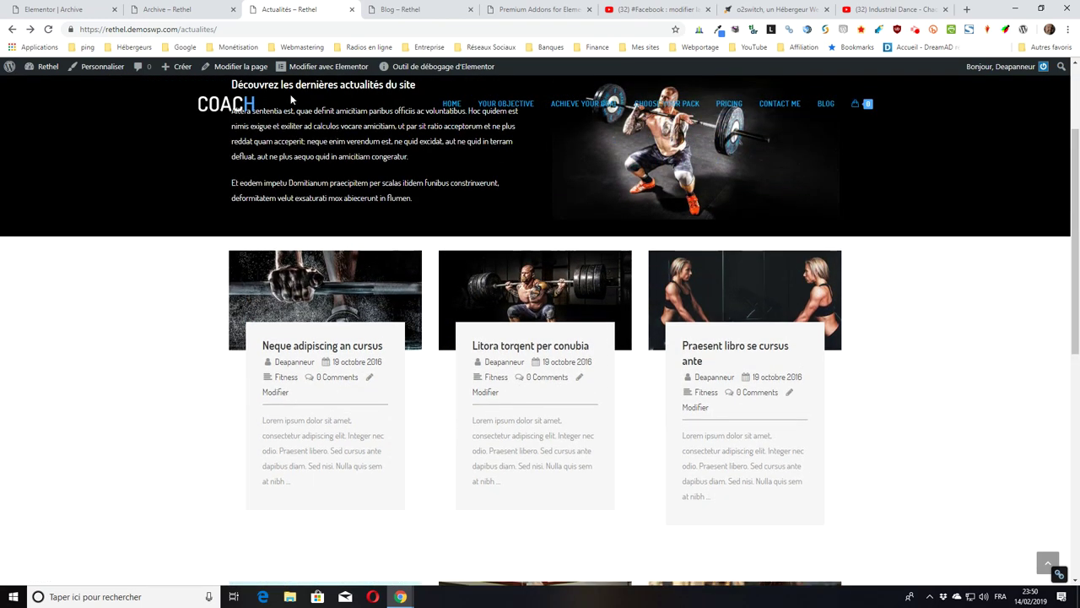
pyautogui.click(72, 9)
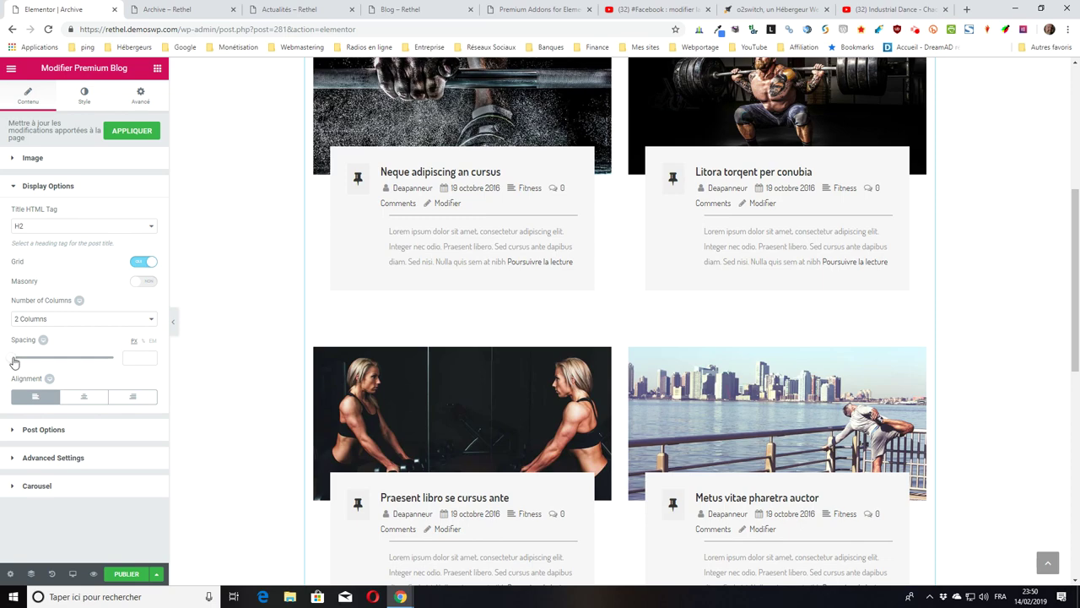
# - Try spacings of 0 and 2 between the blog grid's articles and set the spacing to 5
pyautogui.moveTo(14, 361)
pyautogui.mouseDown()
pyautogui.moveTo(45, 362)
pyautogui.moveTo(15, 361)
pyautogui.mouseUp()
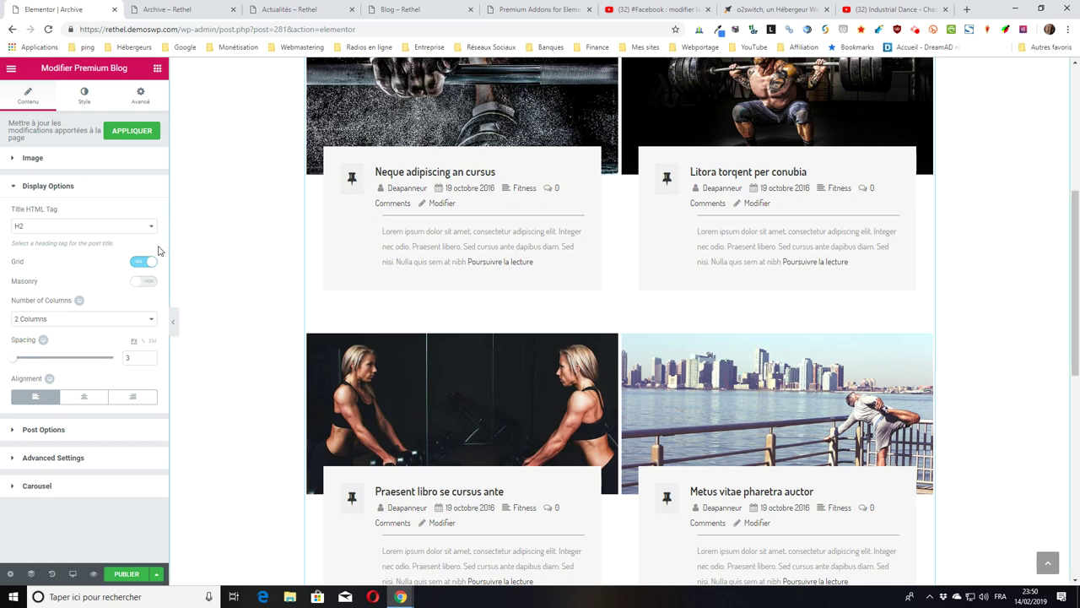
pyautogui.doubleClick(127, 357)
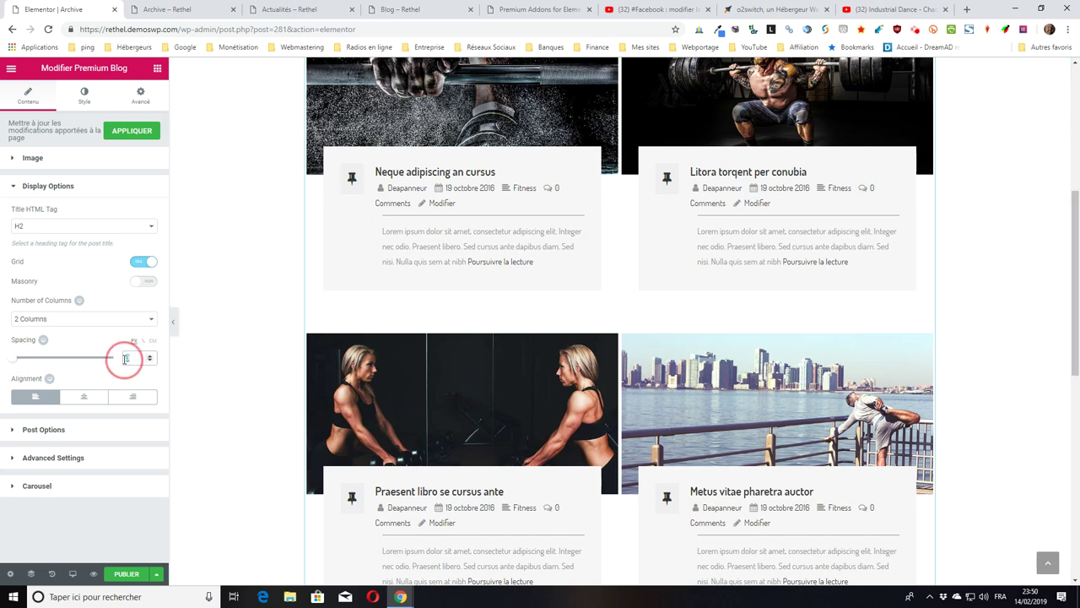
pyautogui.write('0')
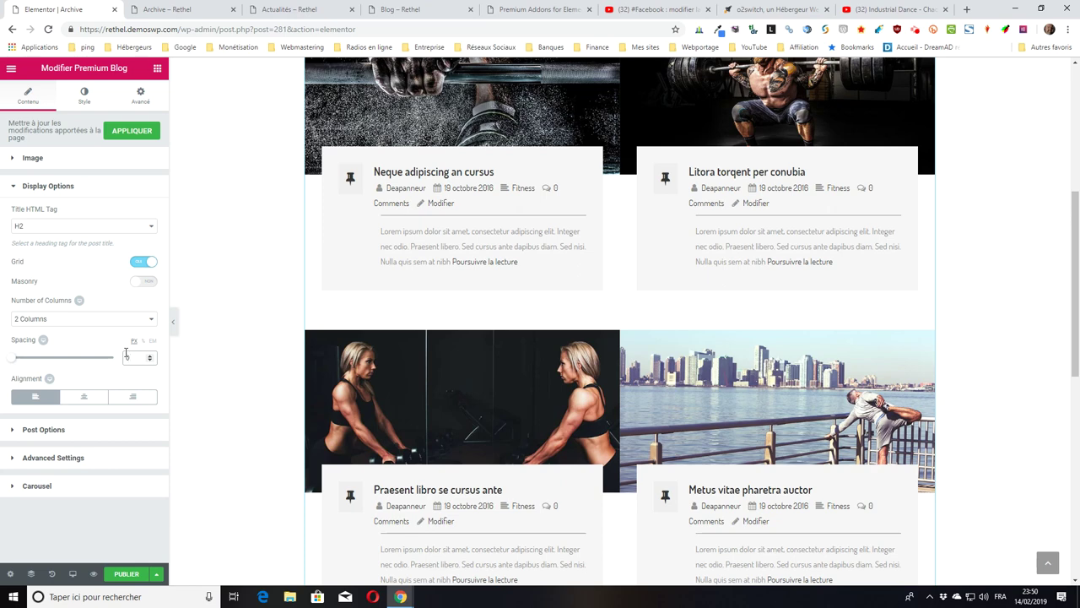
pyautogui.press('BackSpace')
pyautogui.write('2')
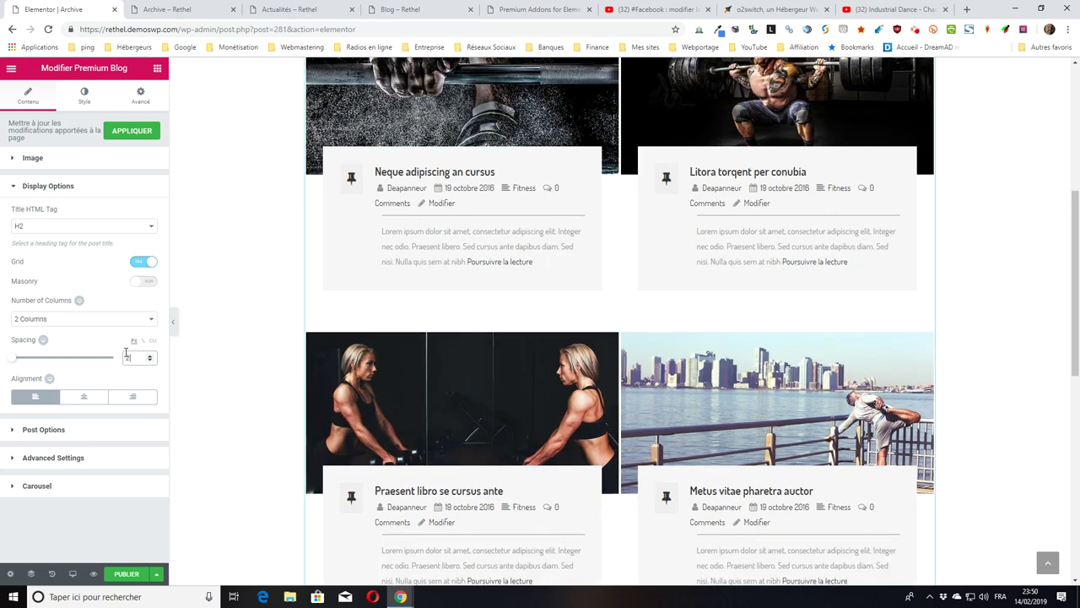
pyautogui.press('BackSpace')
pyautogui.write('5')
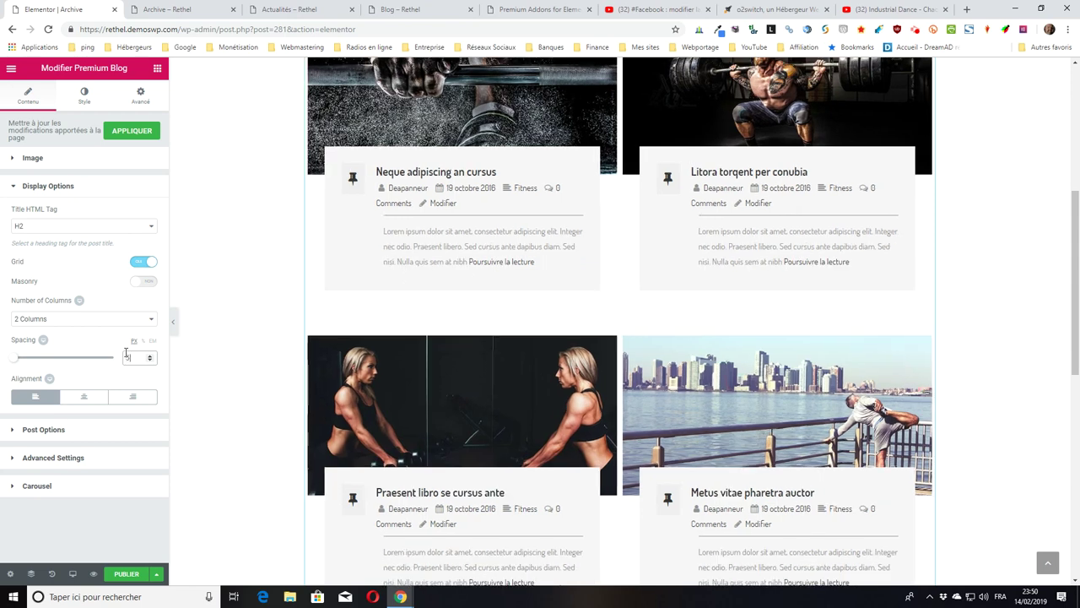
pyautogui.scroll(-5, 285, 332)
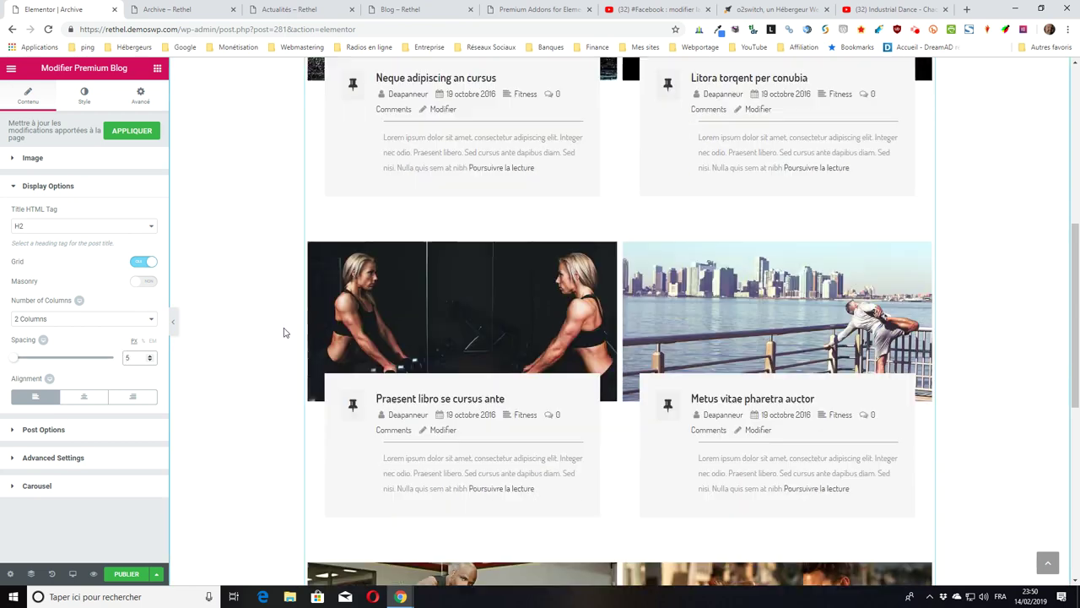
# - Save the page as a draft, check the article grid in the Archive preview and return to the editor
pyautogui.click(156, 573)
pyautogui.click(67, 525)
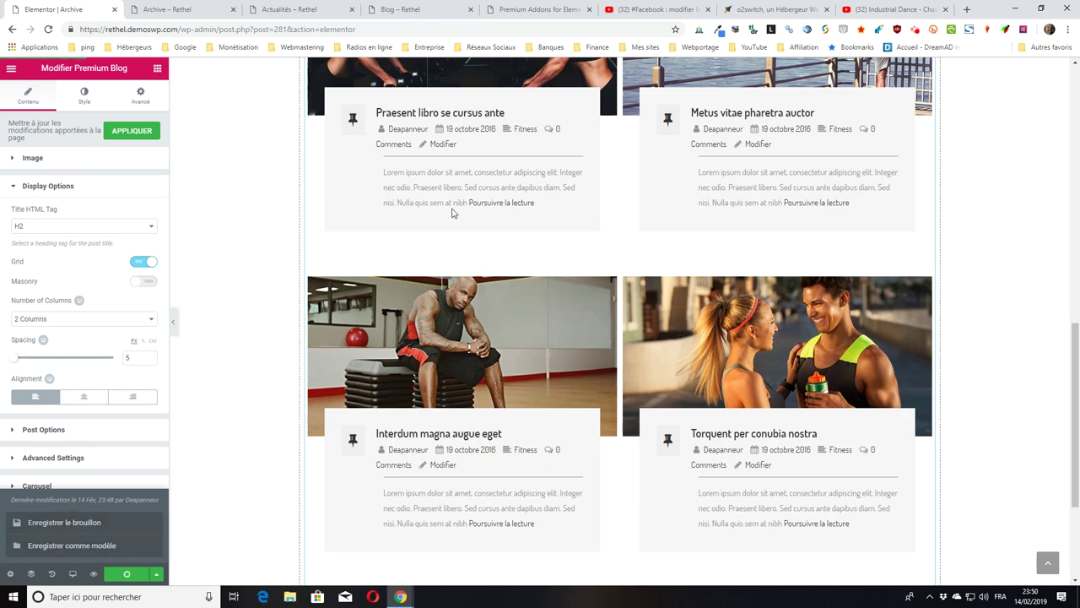
pyautogui.click(182, 9)
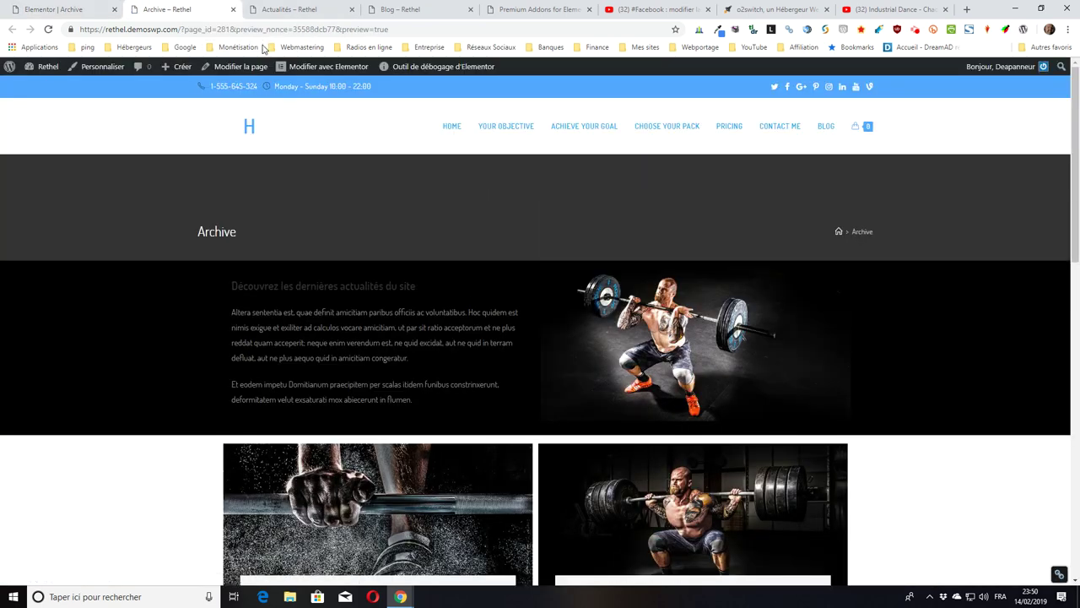
pyautogui.scroll(-6, 161, 256)
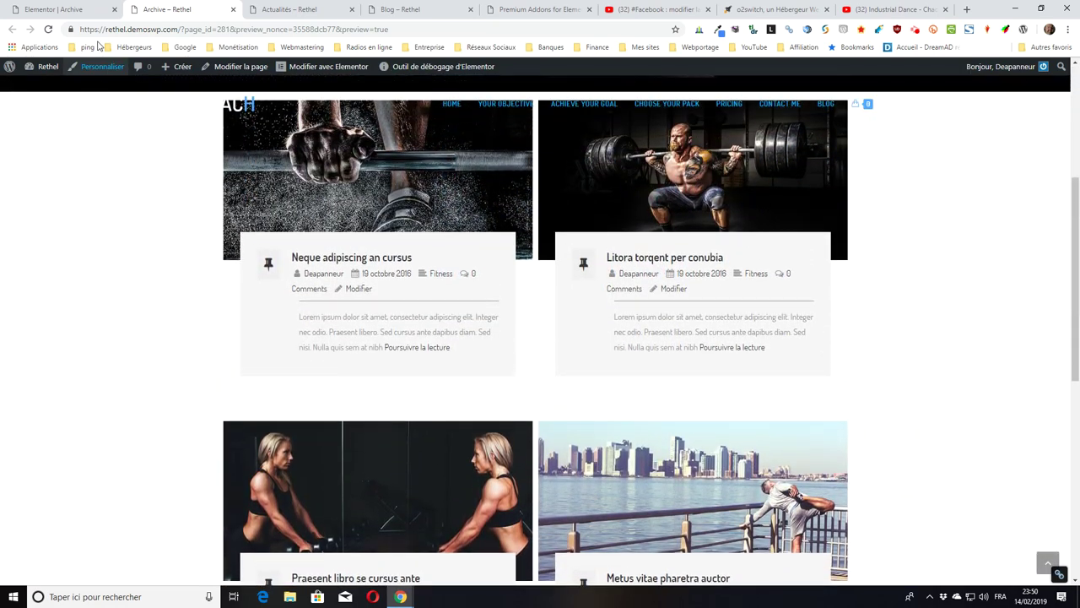
pyautogui.click(87, 11)
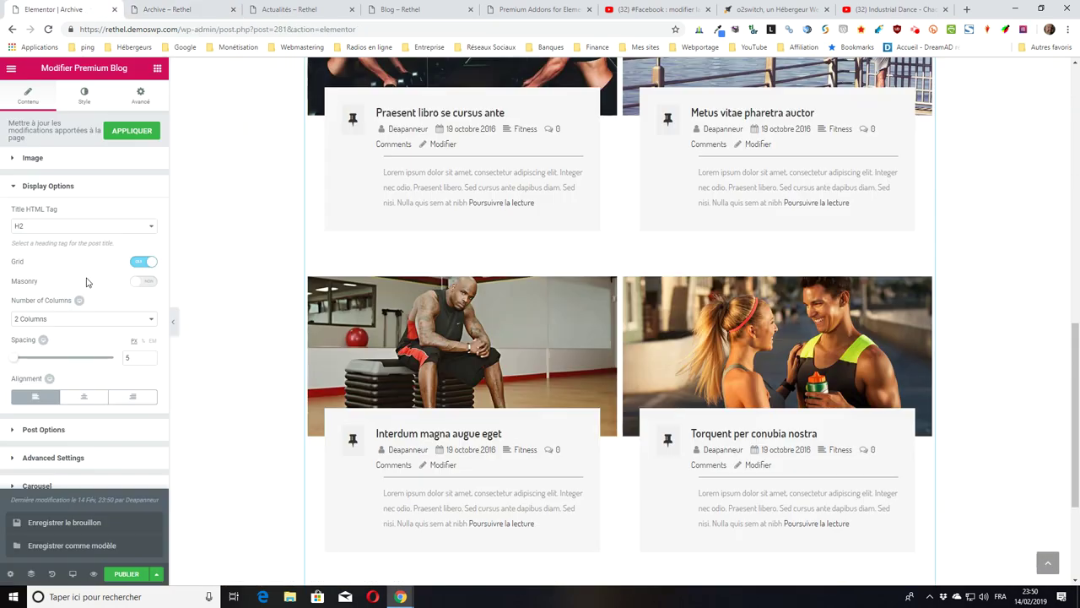
# - Hide the comments meta and the edit post icon in the blog widget's Post Options
pyautogui.click(48, 194)
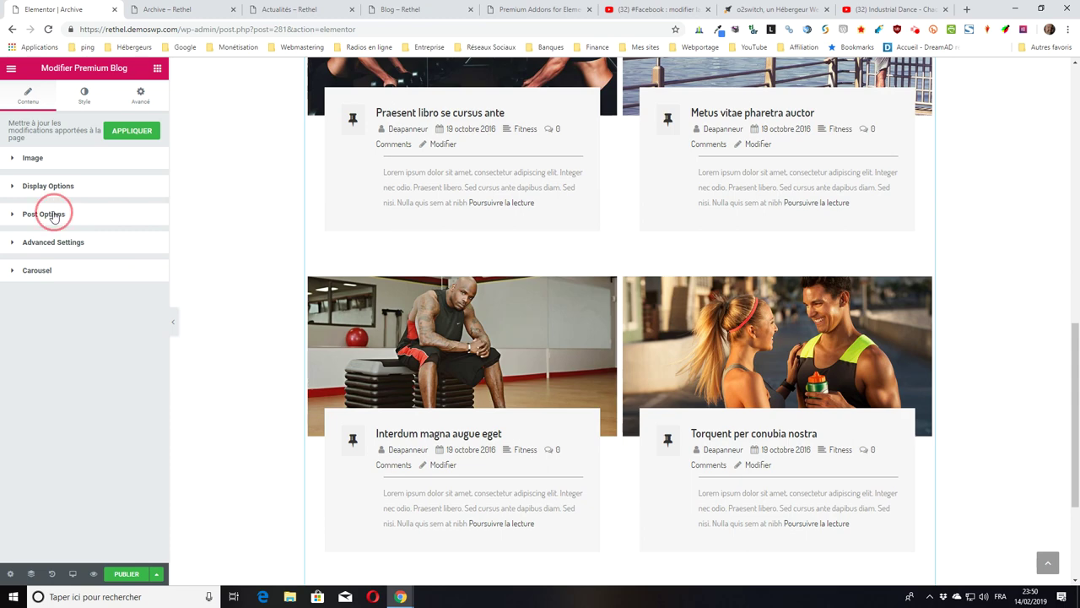
pyautogui.click(50, 214)
pyautogui.scroll(-1, 48, 225)
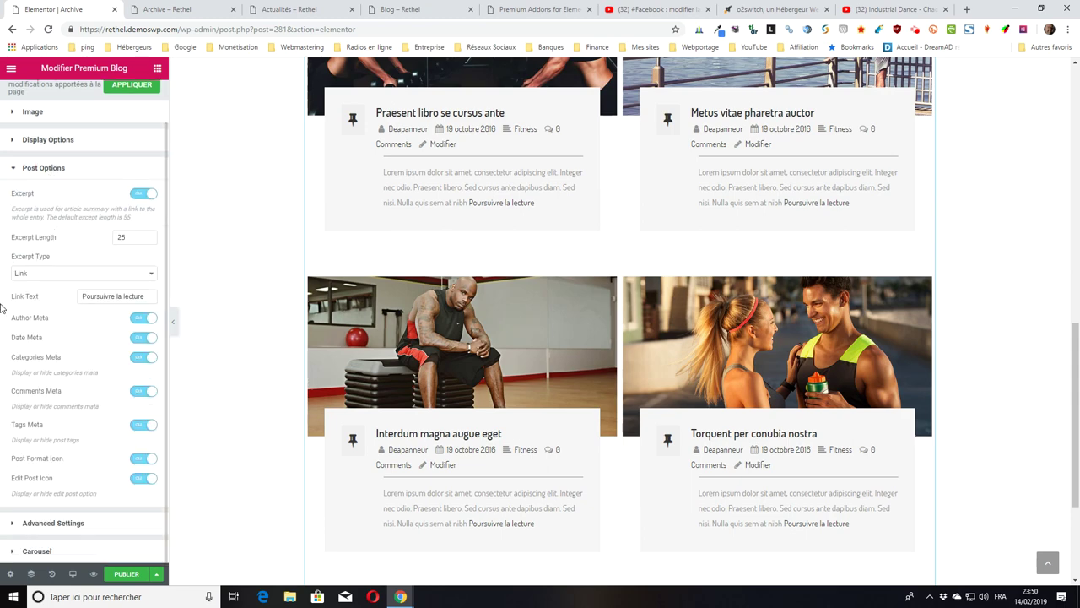
pyautogui.click(142, 393)
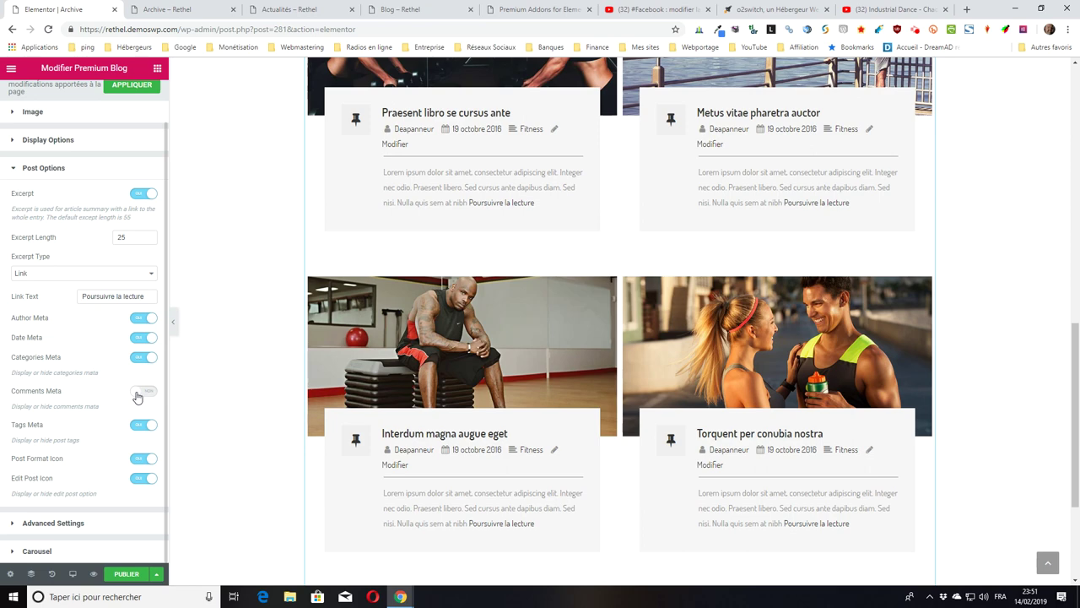
pyautogui.click(142, 478)
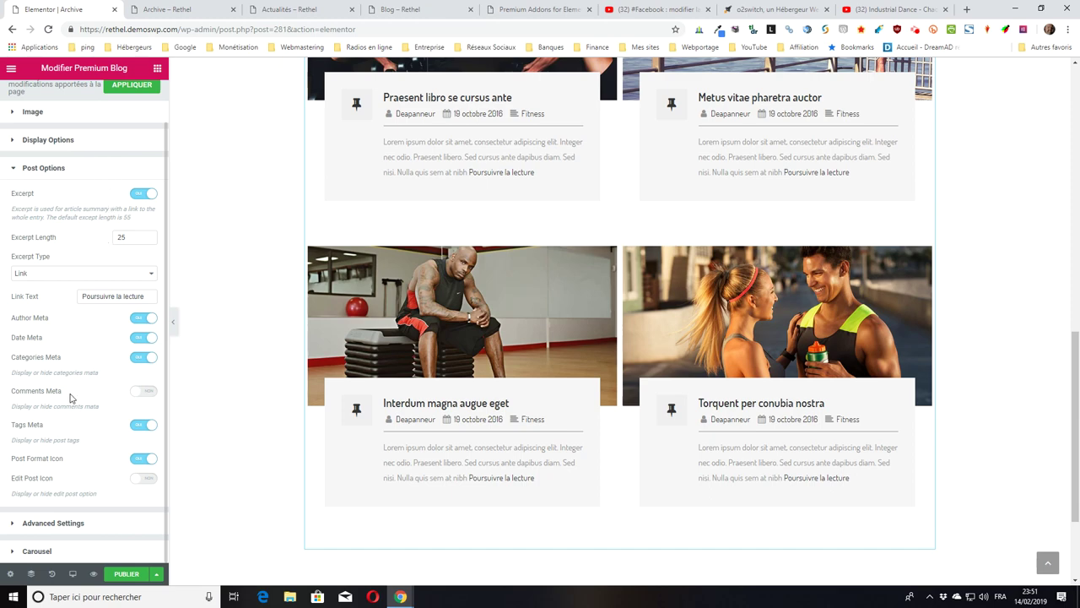
pyautogui.scroll(-3, 499, 385)
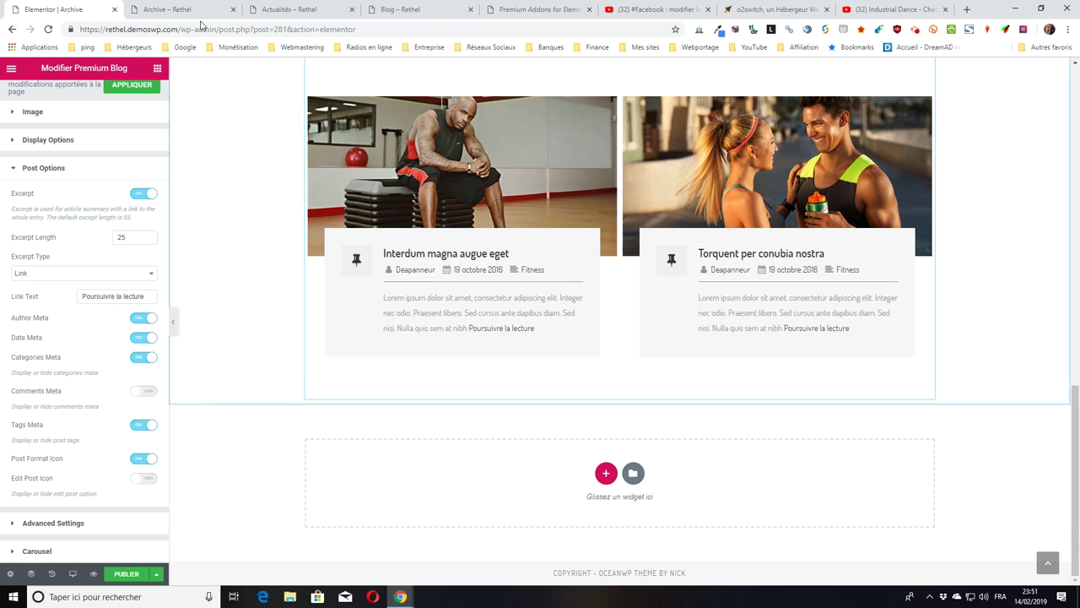
# - Look at the closing "Besoin d'aide ?" section of the Actualités page and return to the Elementor editor
pyautogui.click(277, 8)
pyautogui.scroll(-6, 157, 299)
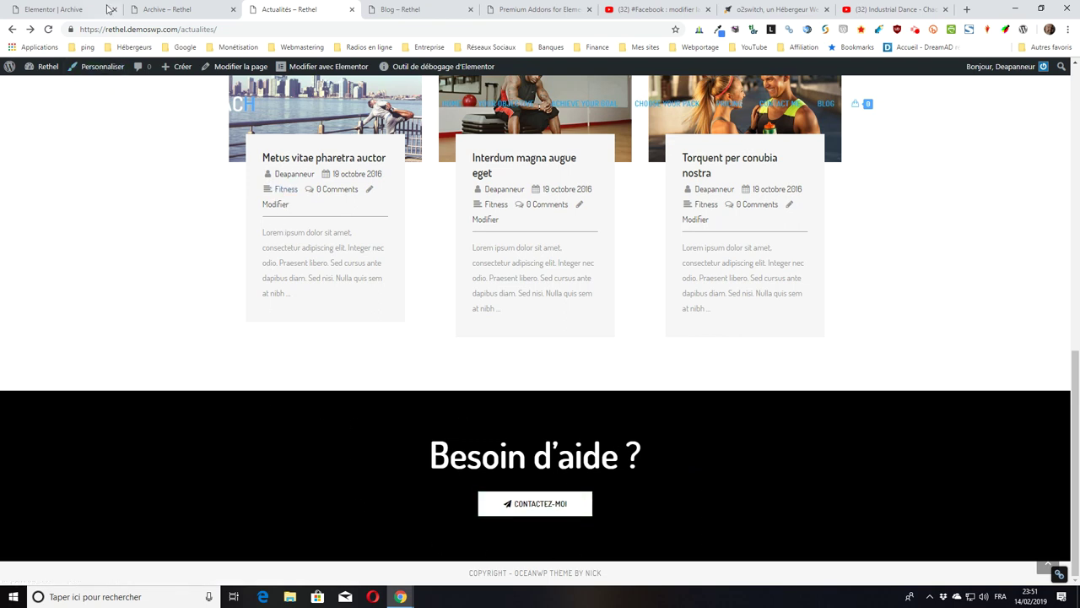
pyautogui.click(66, 8)
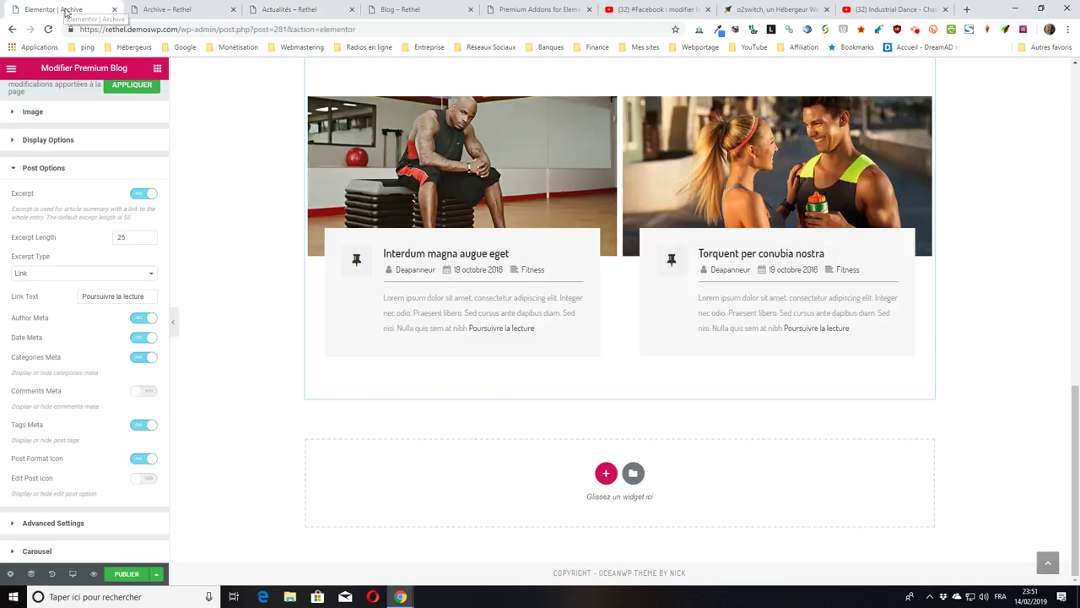
# - Browse the library's Call To Action blocks and insert the black "Create Your Design" block below the blog grid
pyautogui.click(634, 474)
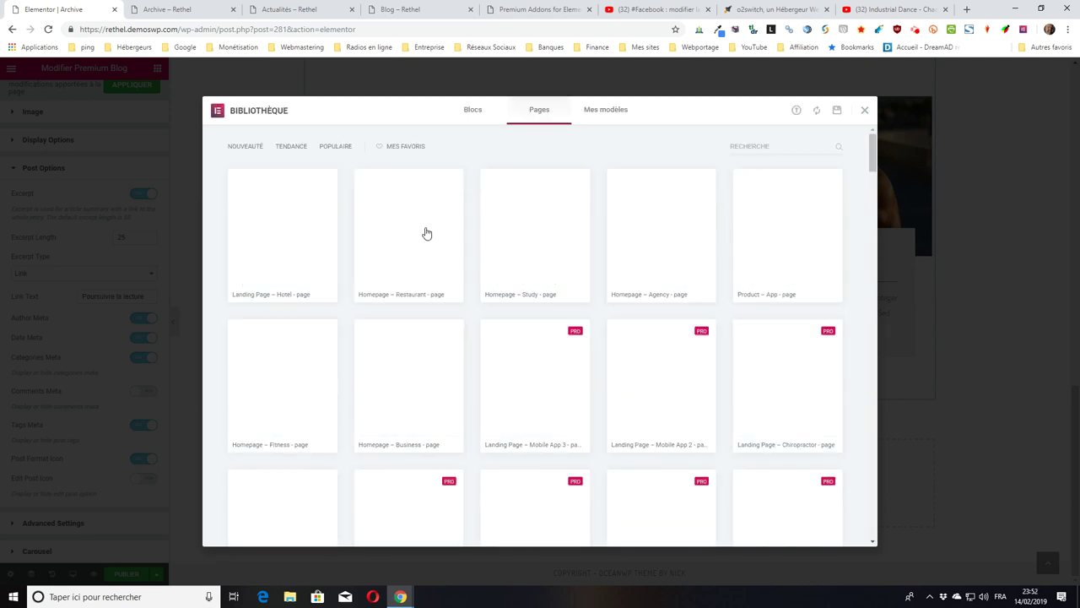
pyautogui.click(472, 110)
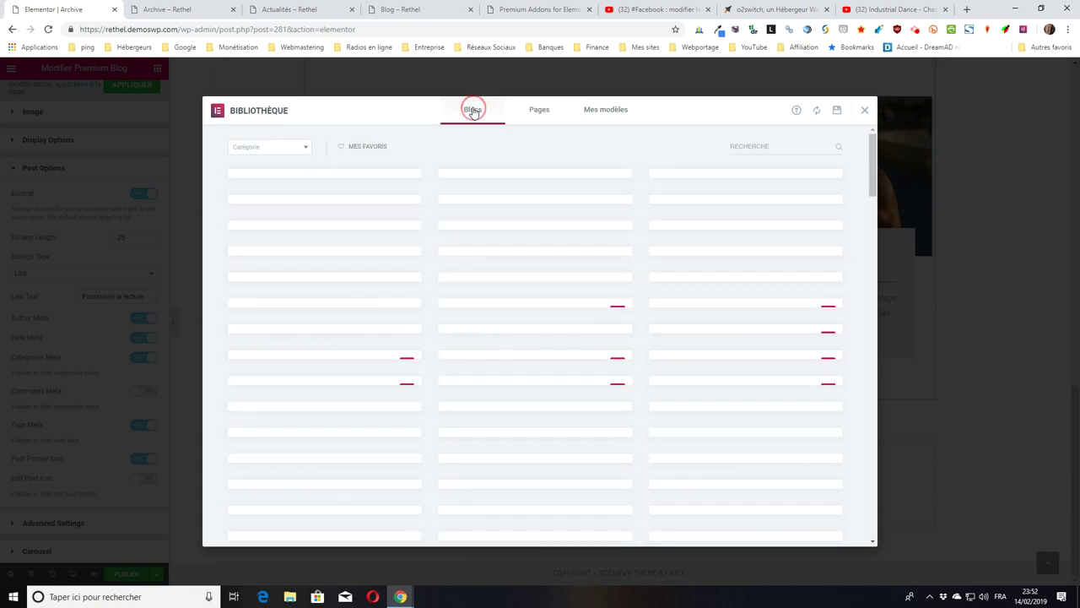
pyautogui.click(244, 149)
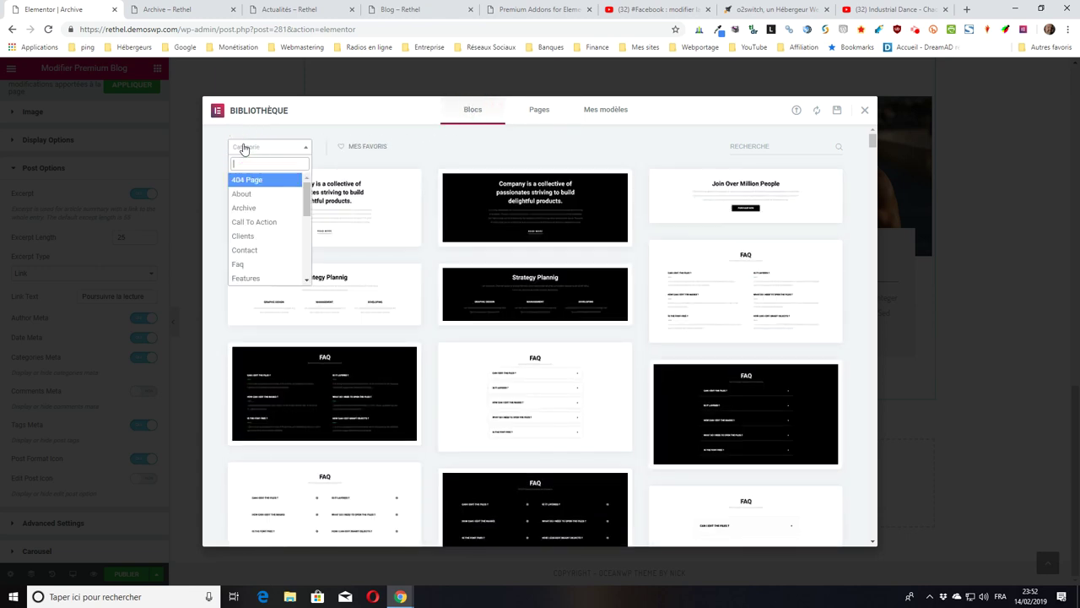
pyautogui.click(254, 222)
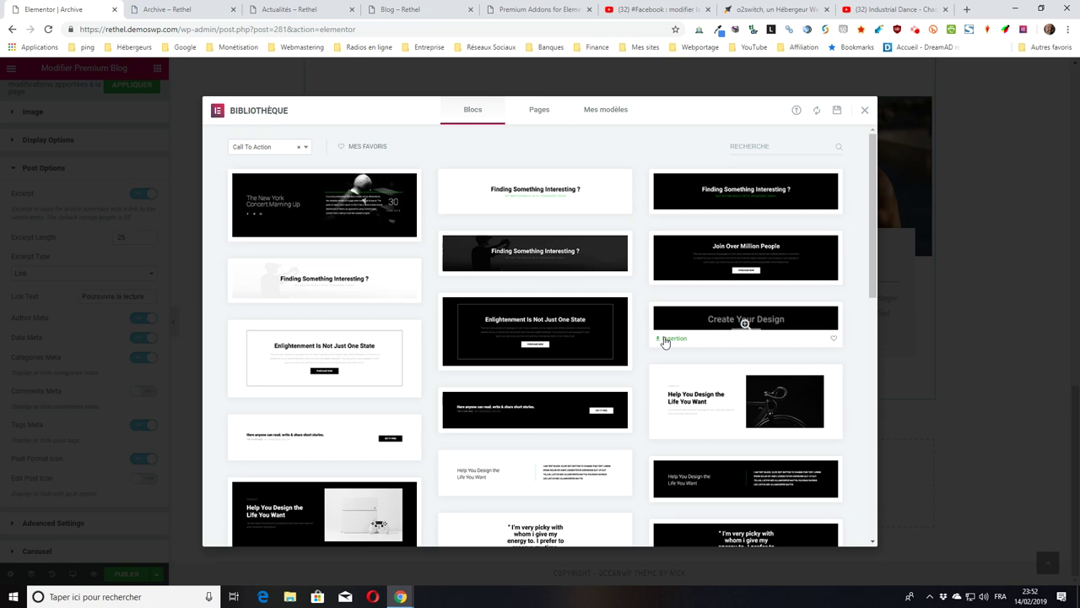
pyautogui.scroll(-15, 290, 332)
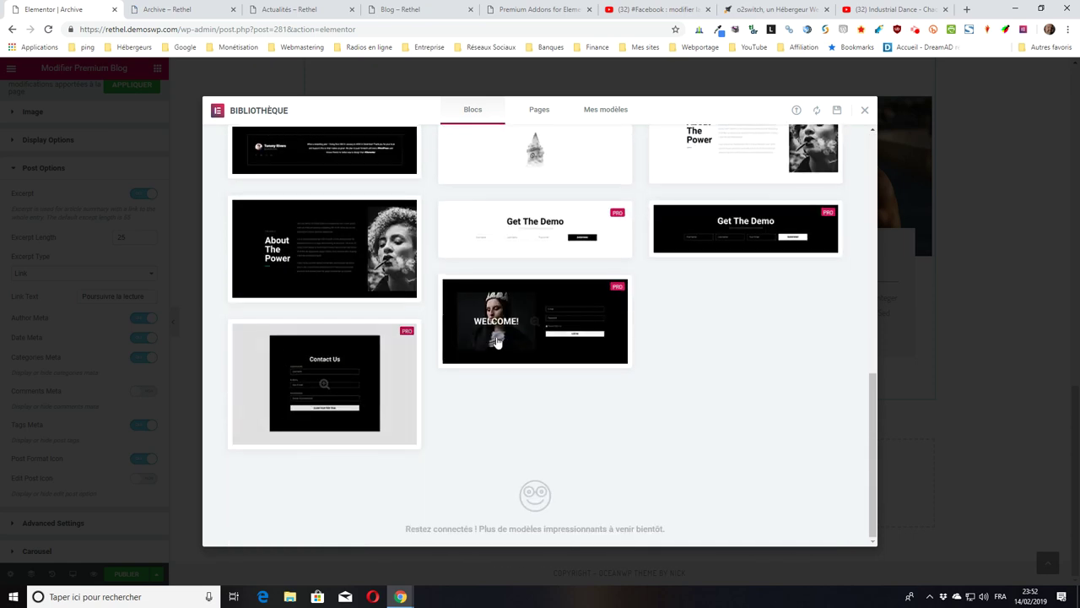
pyautogui.scroll(3, 498, 342)
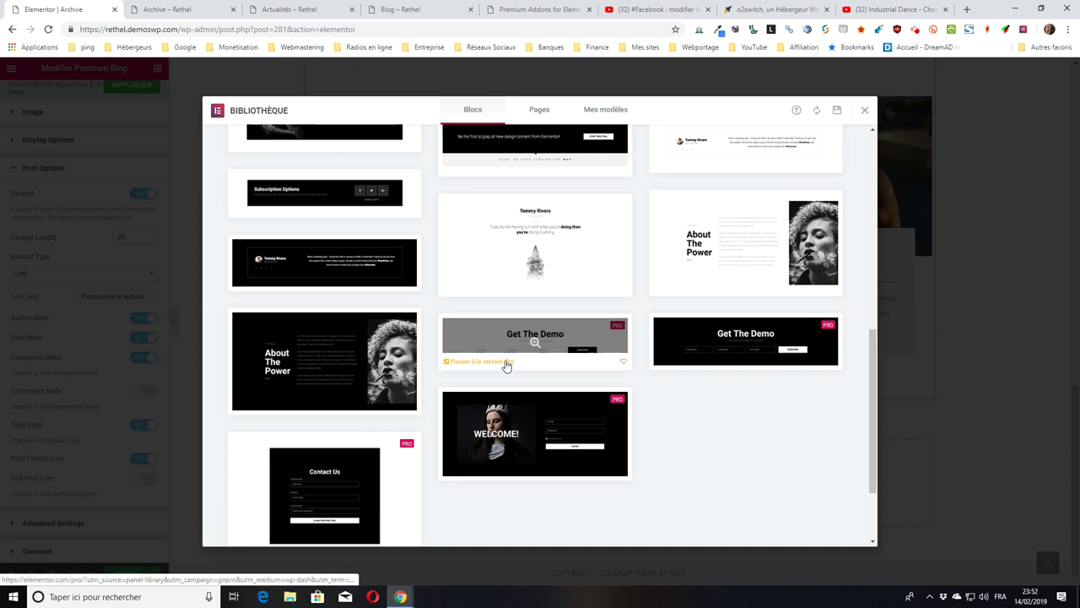
pyautogui.scroll(1, 506, 363)
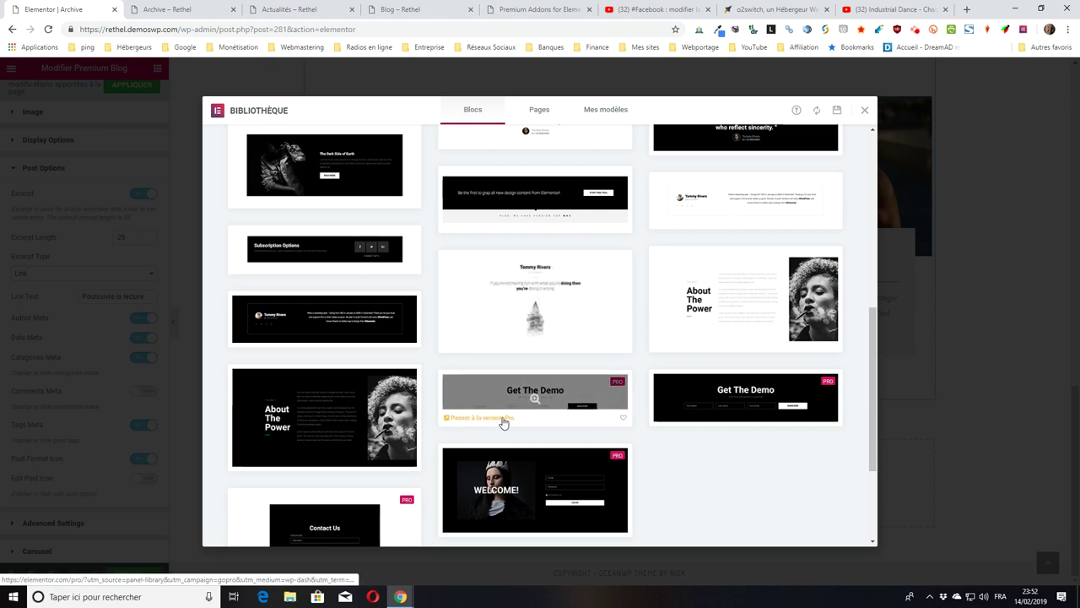
pyautogui.scroll(3, 514, 426)
pyautogui.scroll(2, 524, 435)
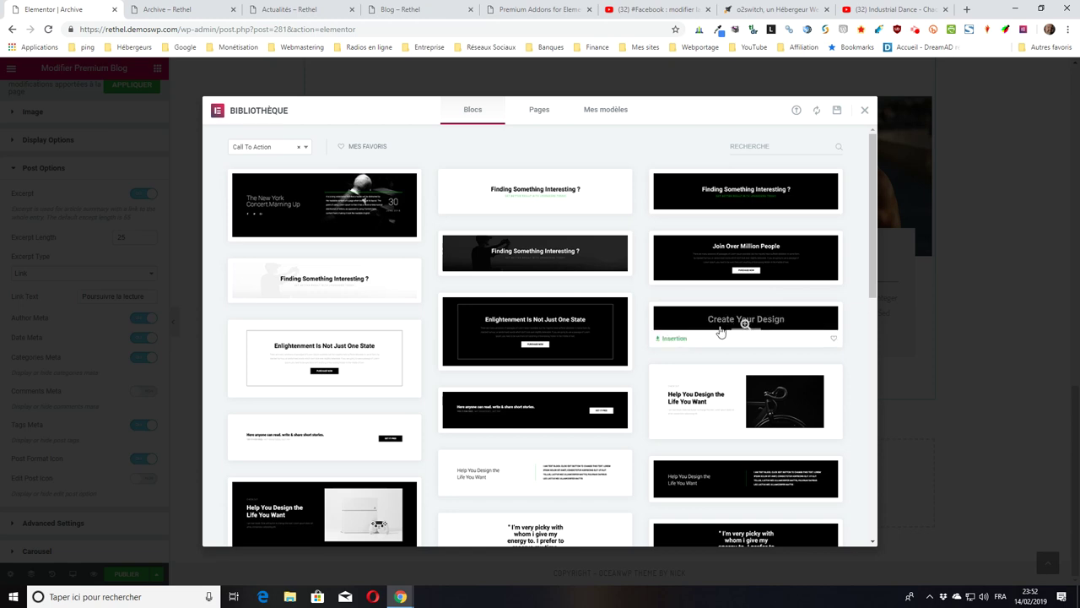
pyautogui.click(671, 342)
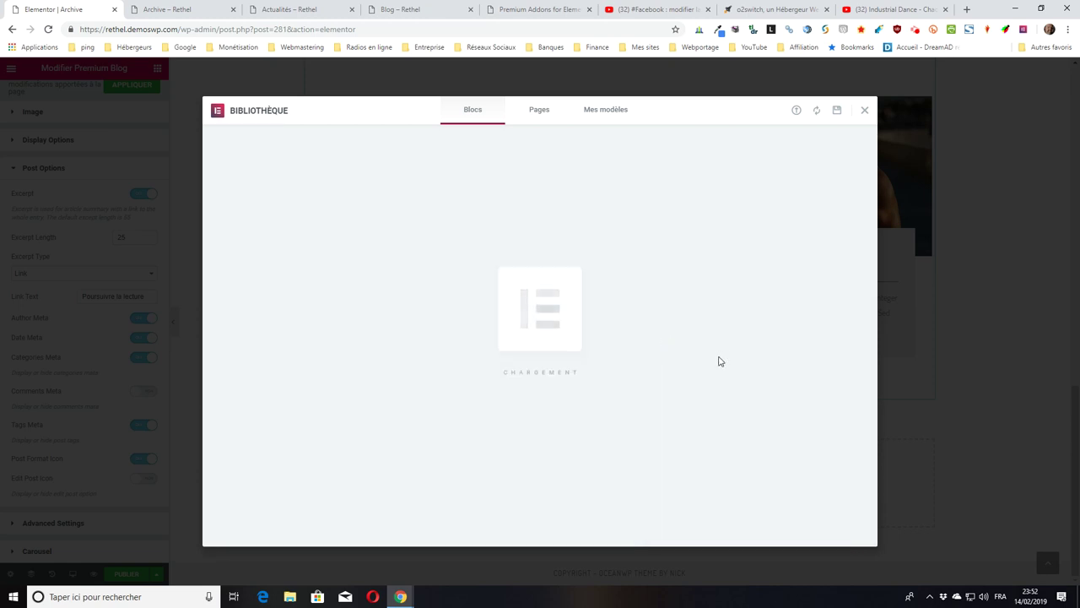
# - Check the closing section of the Actualités page, then set the inserted block's heading to "Besoin d'aide ?"
pyautogui.click(291, 13)
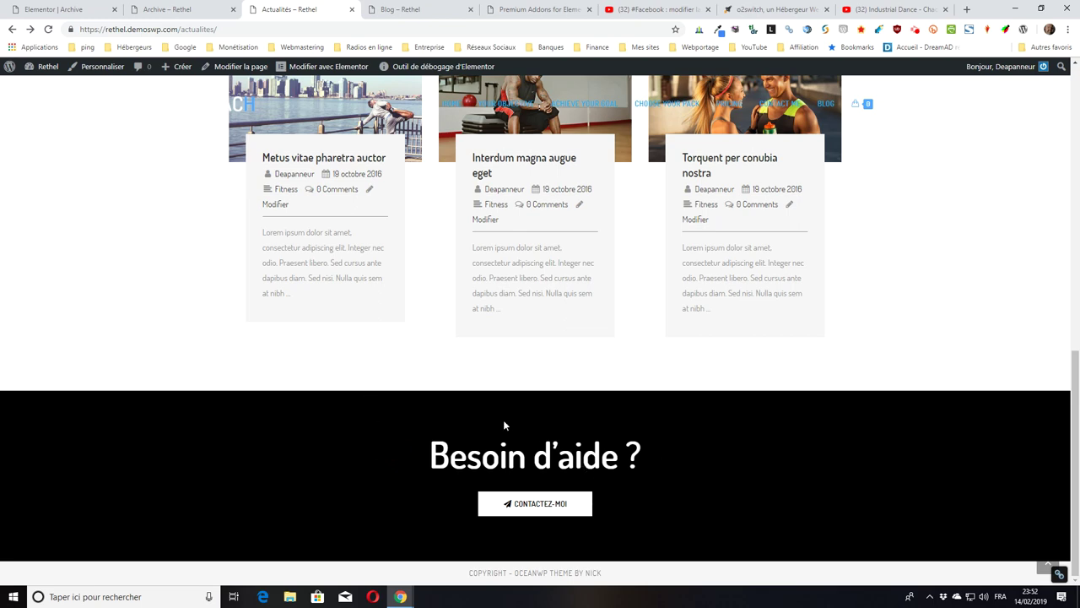
pyautogui.click(105, 9)
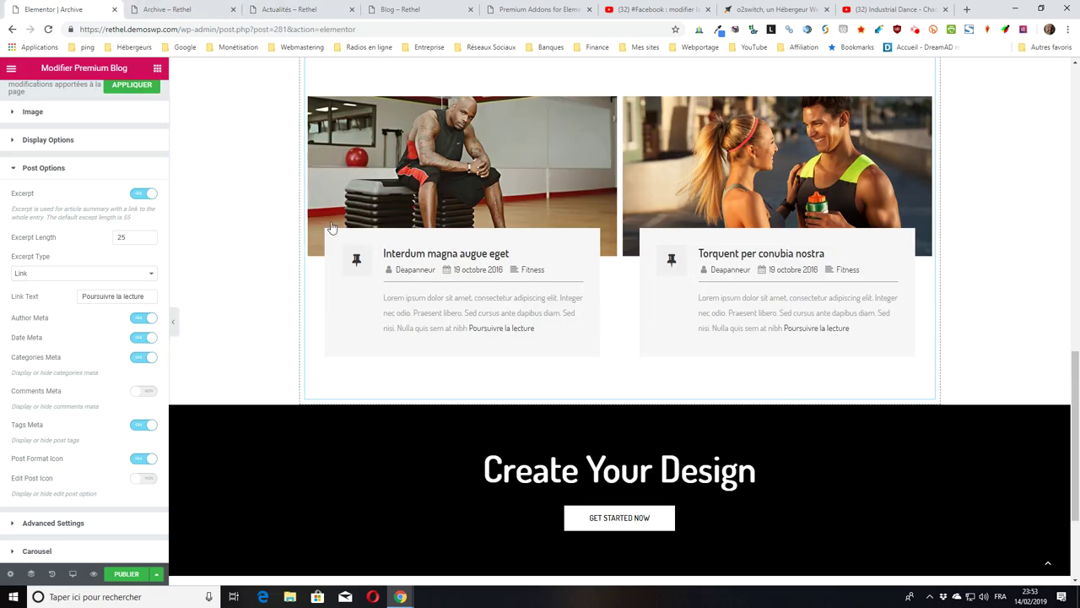
pyautogui.click(760, 466)
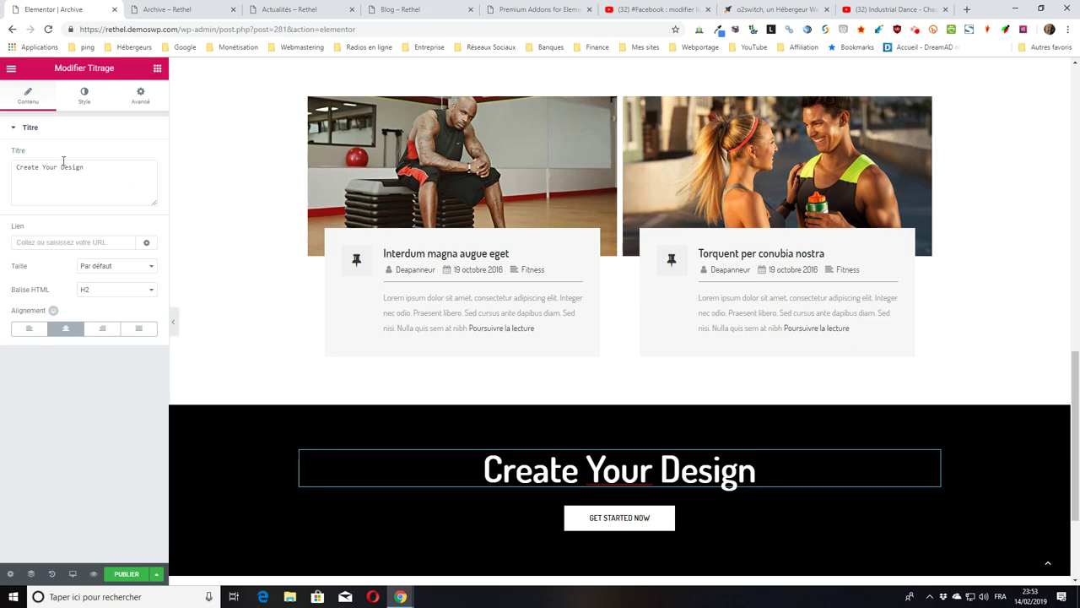
pyautogui.moveTo(90, 168); pyautogui.dragTo(11, 168)
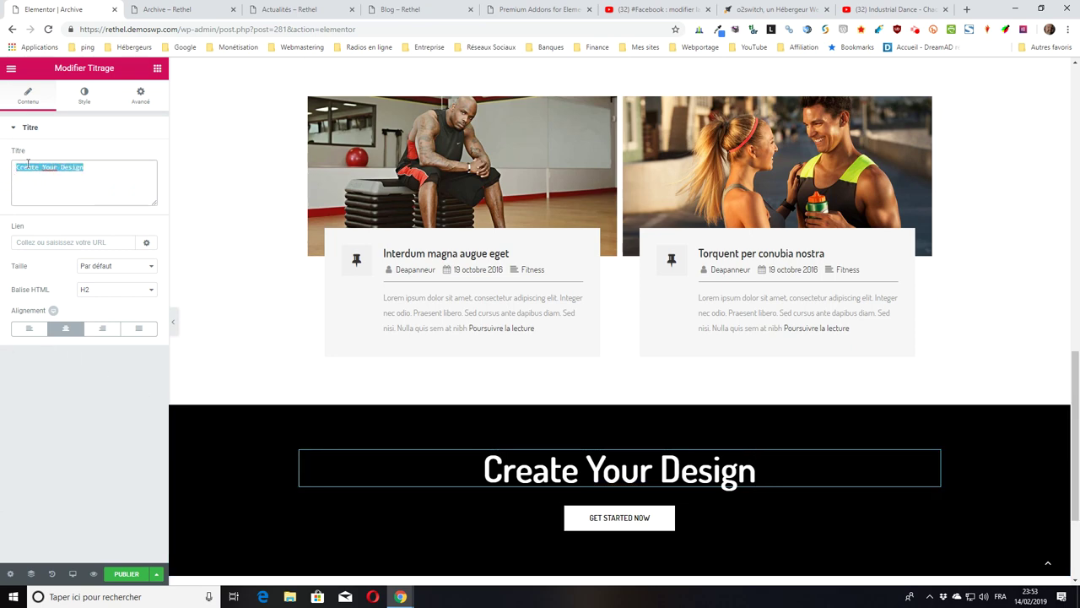
pyautogui.write('Besoin d')
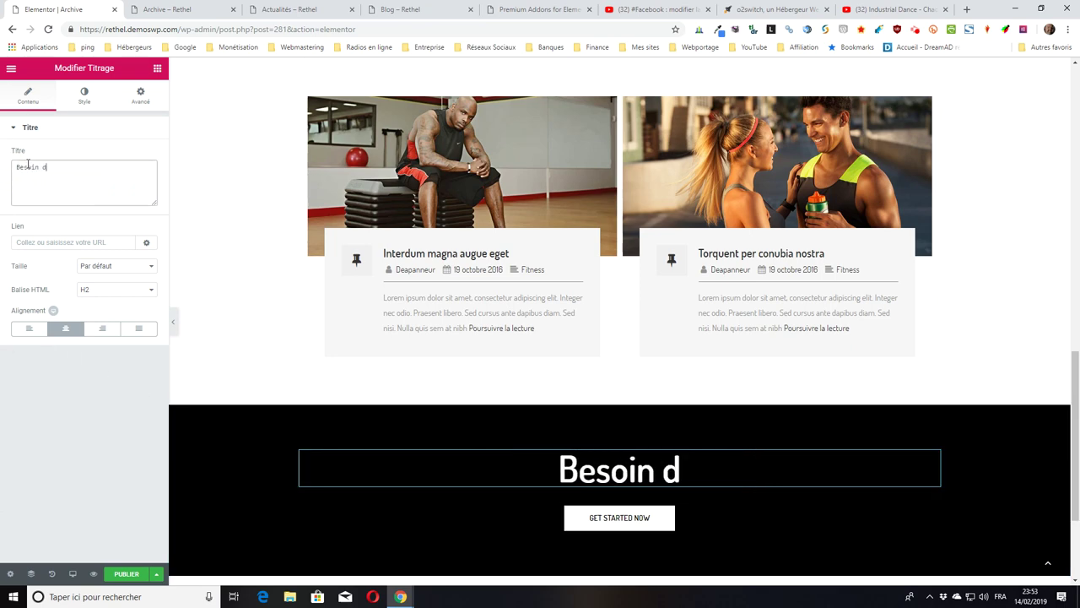
pyautogui.write("'aide ")
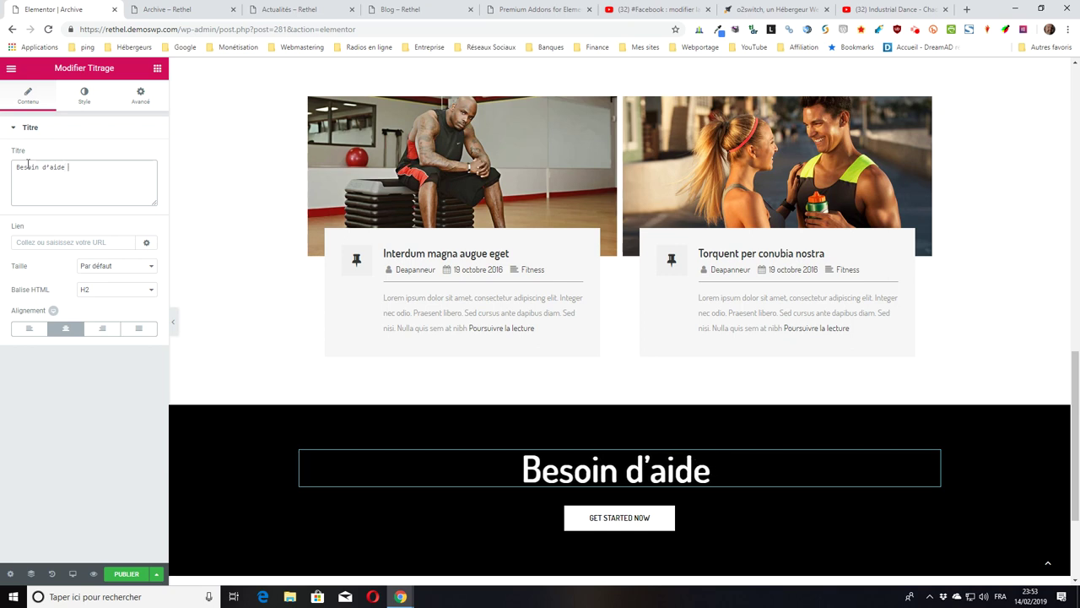
pyautogui.write('?')
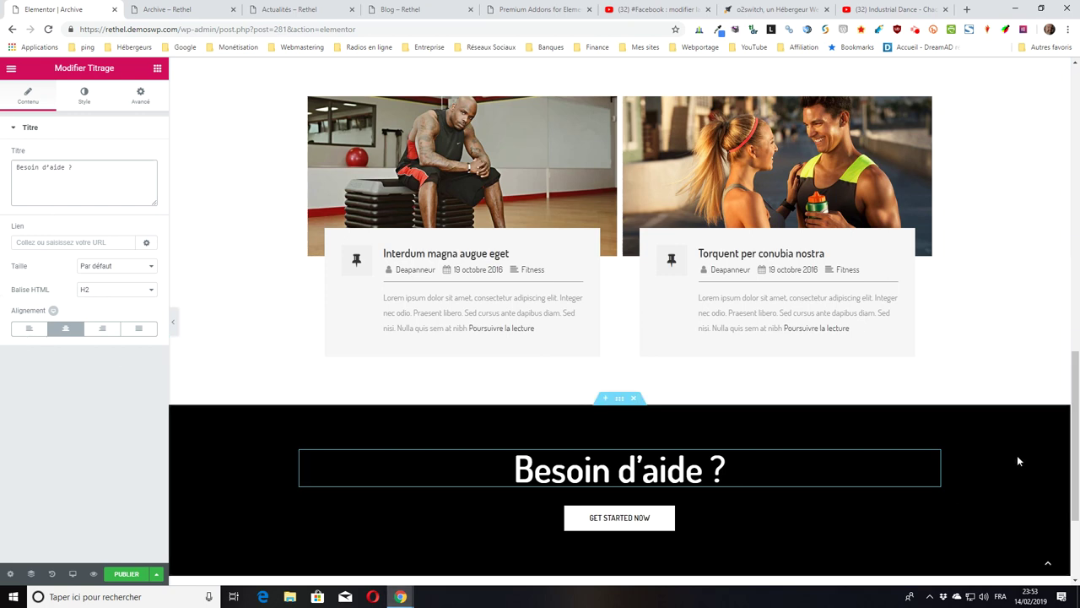
# - Set the text of the button under the closing heading to "Contactez-moi"
pyautogui.click(932, 504)
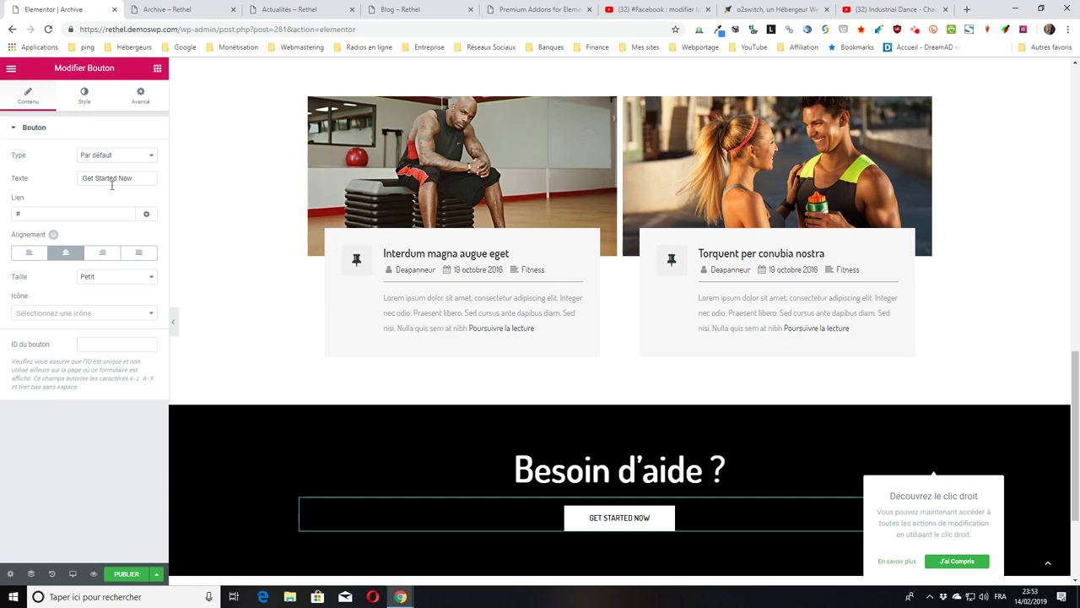
pyautogui.moveTo(133, 178); pyautogui.dragTo(84, 178)
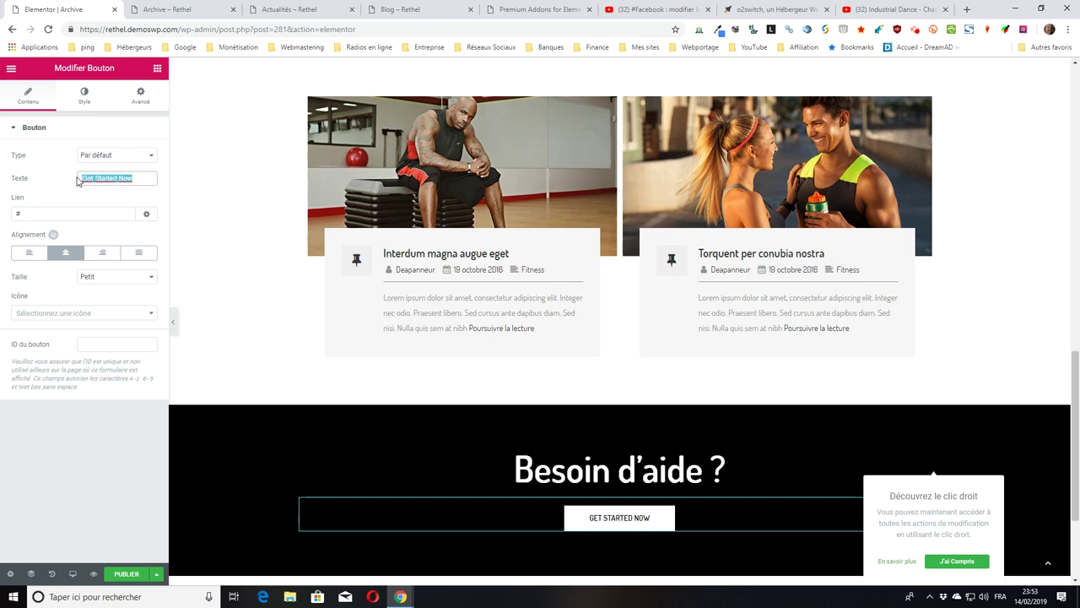
pyautogui.write('Contacte')
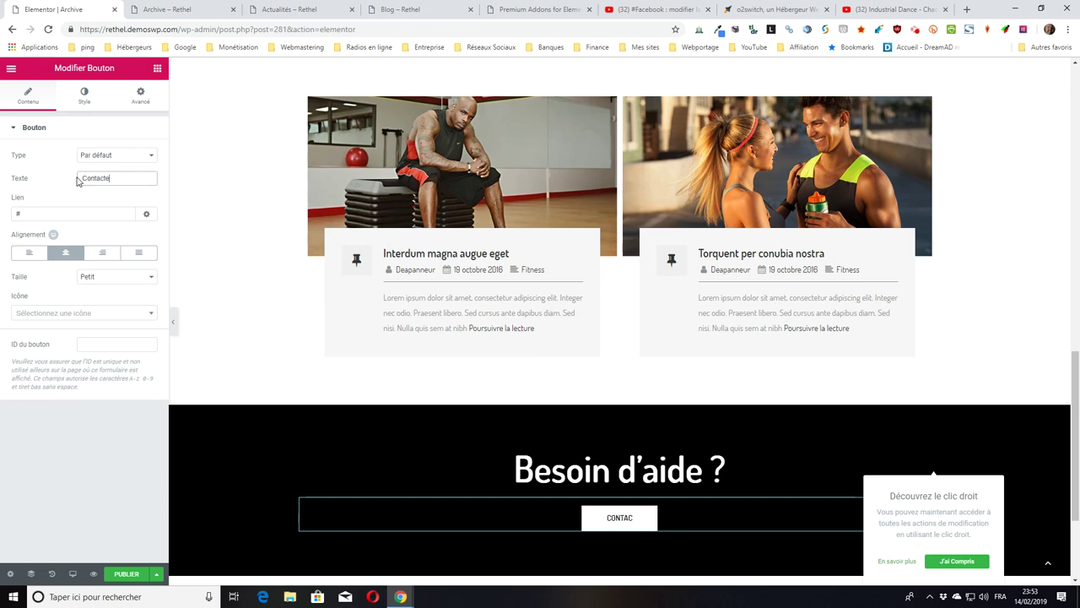
pyautogui.write('z-moi')
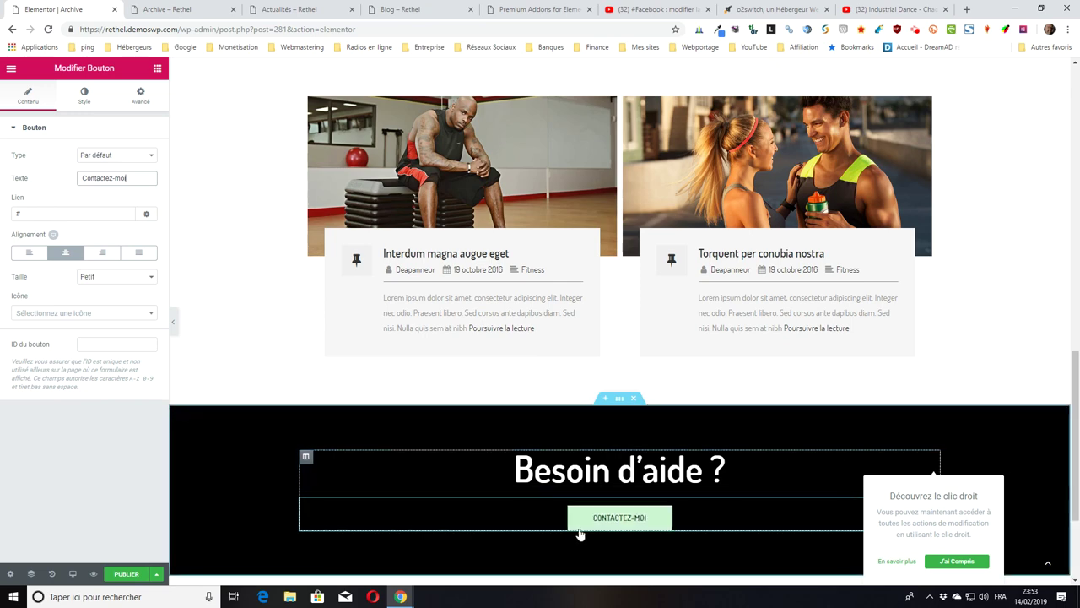
pyautogui.click(402, 10)
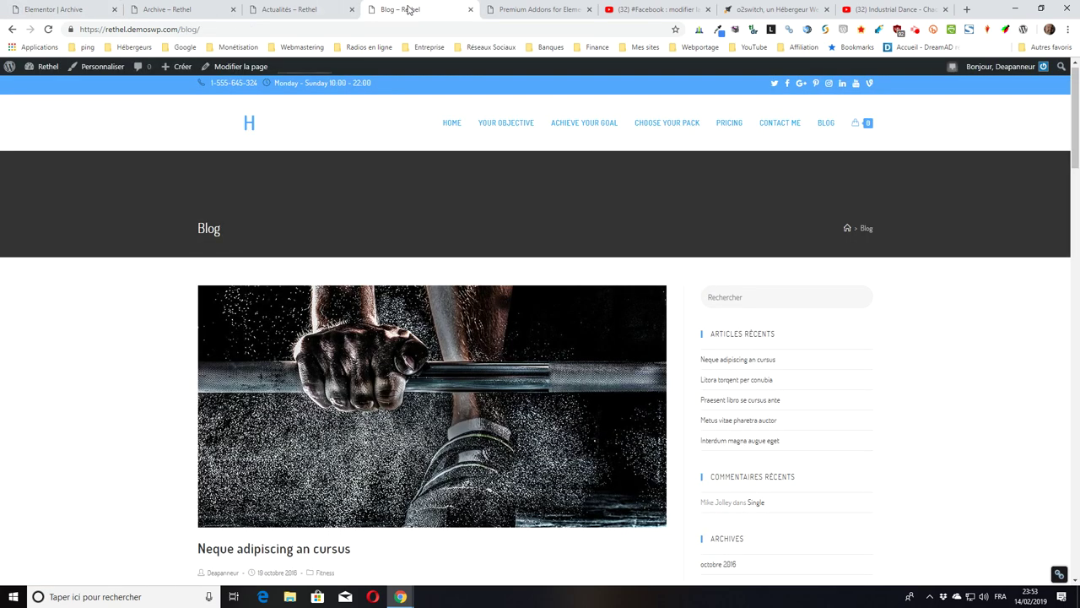
pyautogui.rightClick(782, 129)
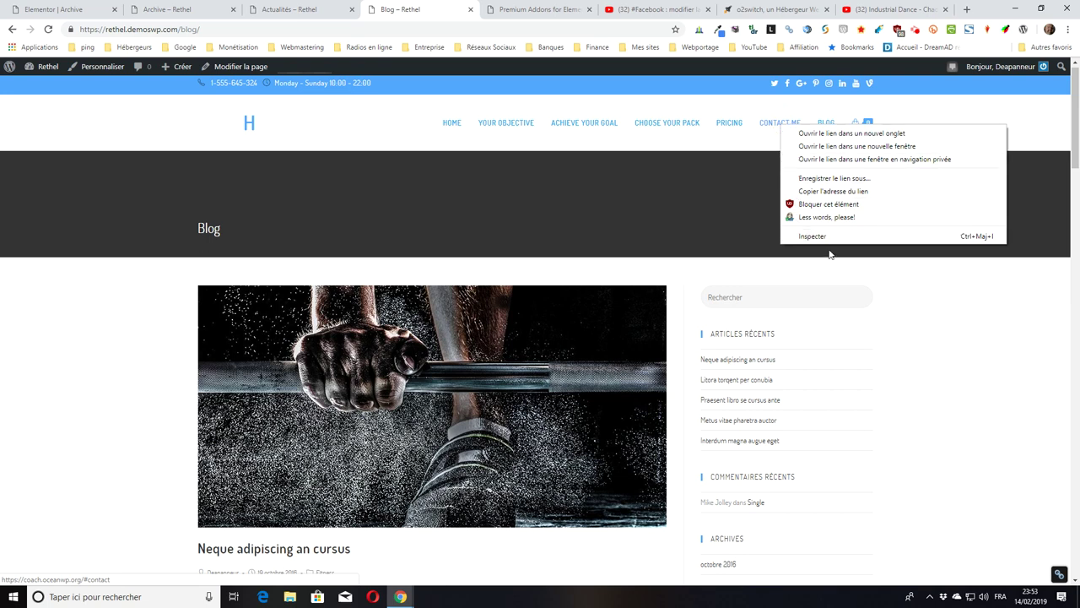
pyautogui.click(746, 165)
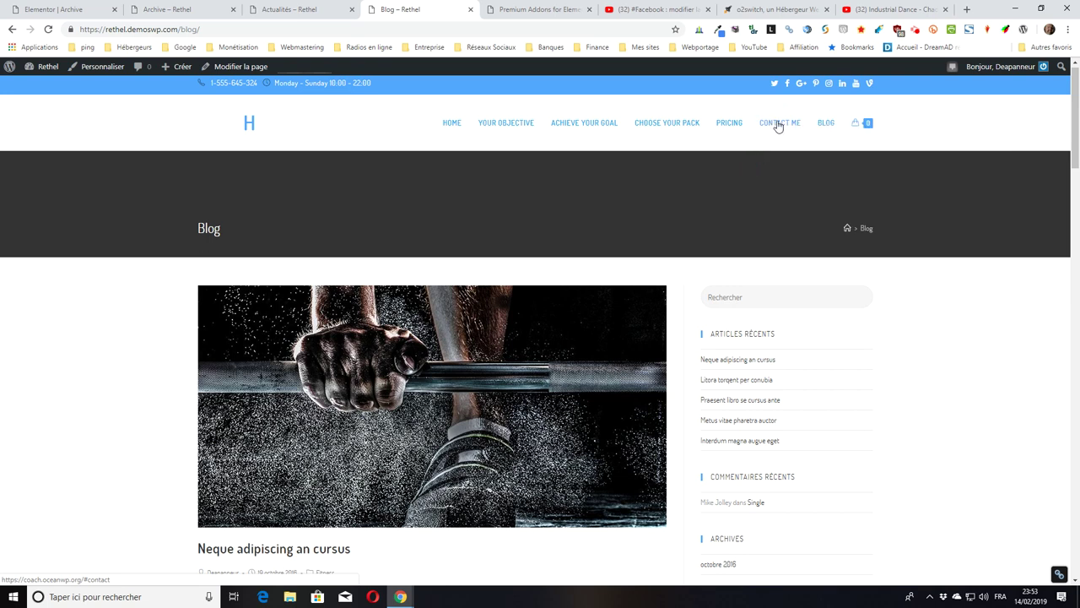
pyautogui.rightClick(778, 122)
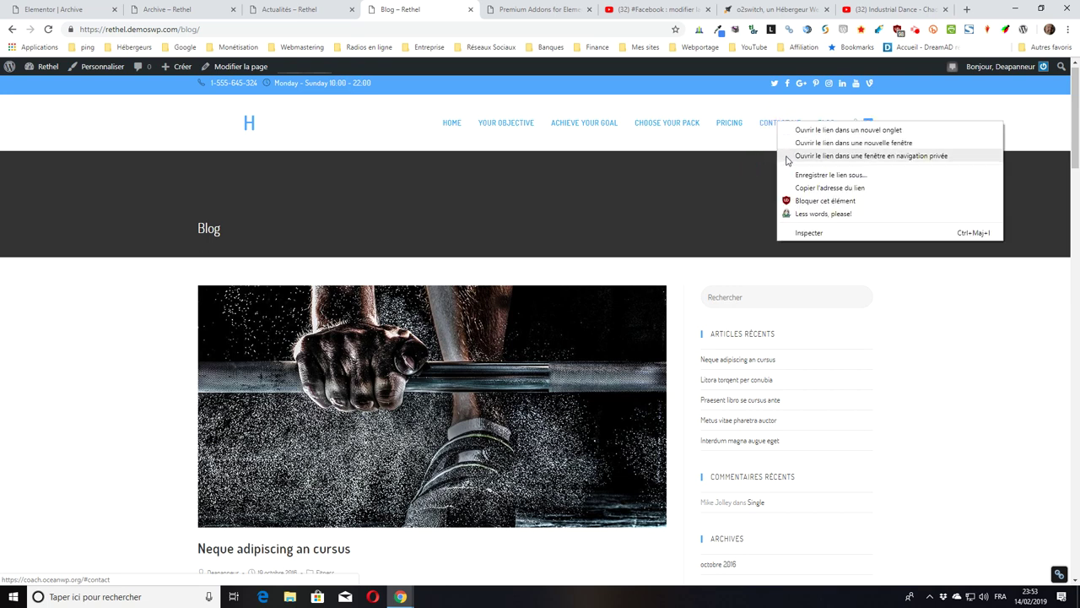
pyautogui.click(802, 188)
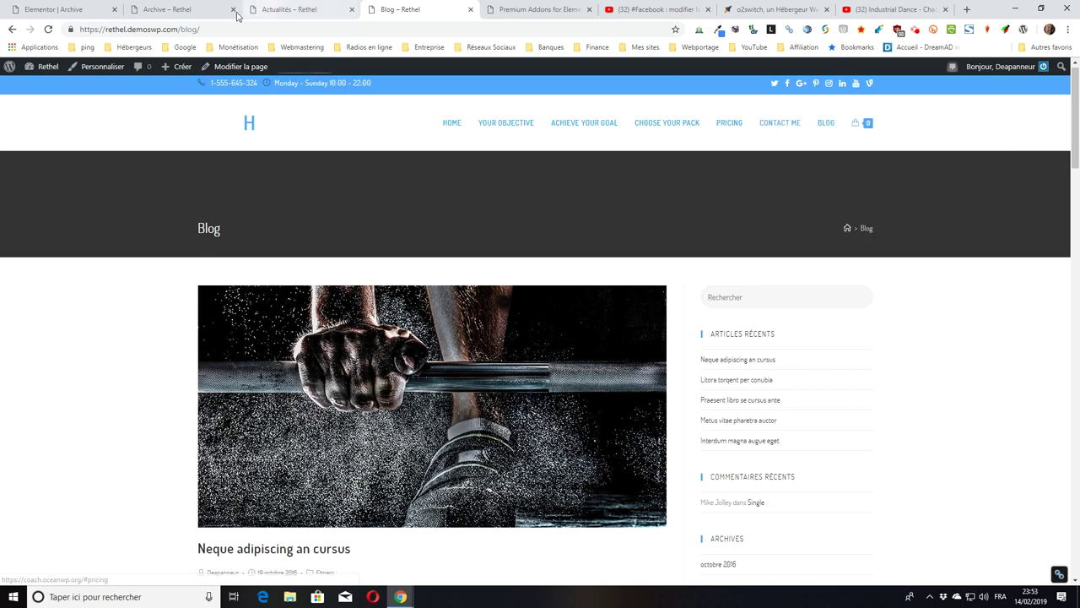
pyautogui.click(77, 11)
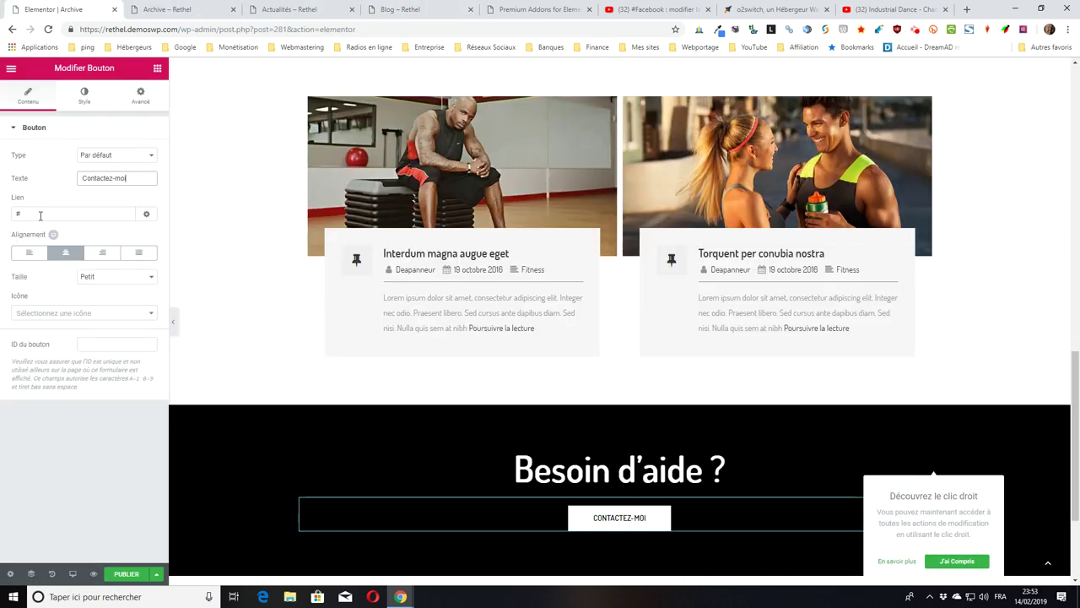
pyautogui.click(34, 212)
pyautogui.moveTo(34, 213); pyautogui.dragTo(11, 210)
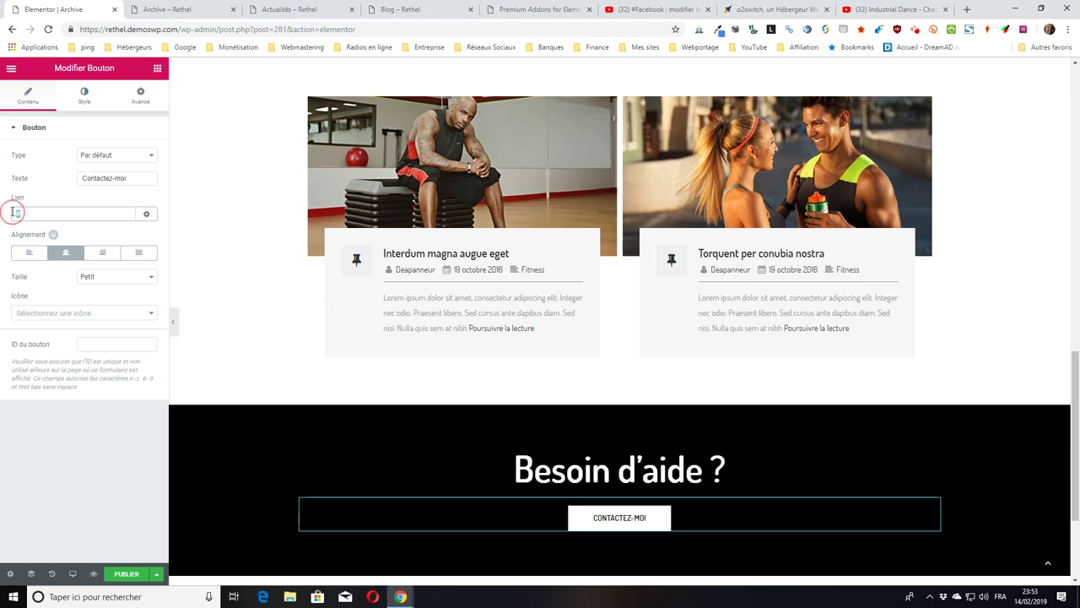
pyautogui.write('https://coach.oceanwp.org/#contact')
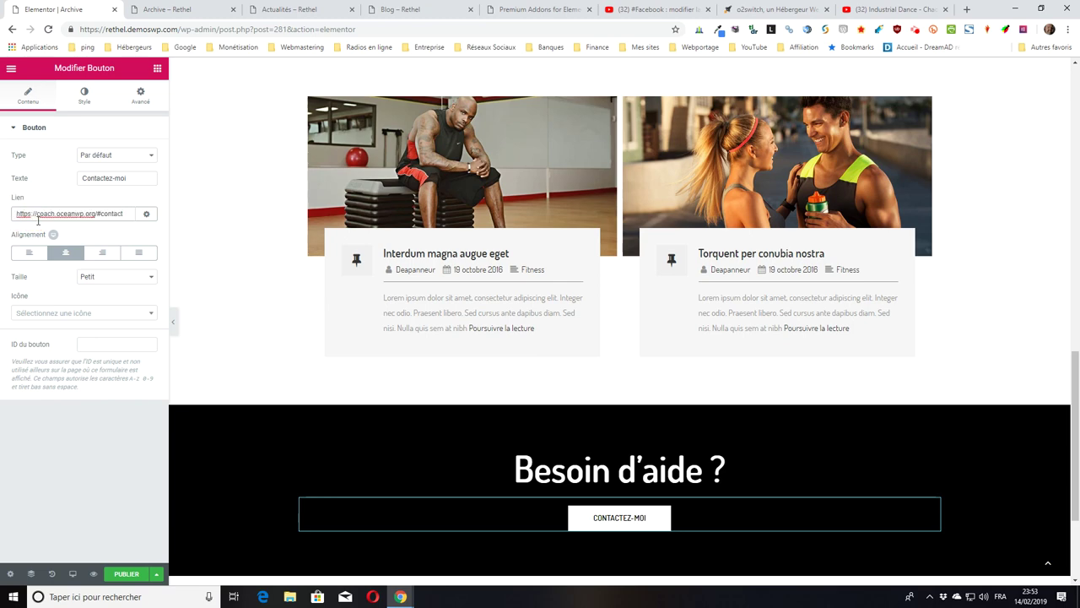
# - Try the open-in-new-window setting in the button's link options
pyautogui.click(148, 216)
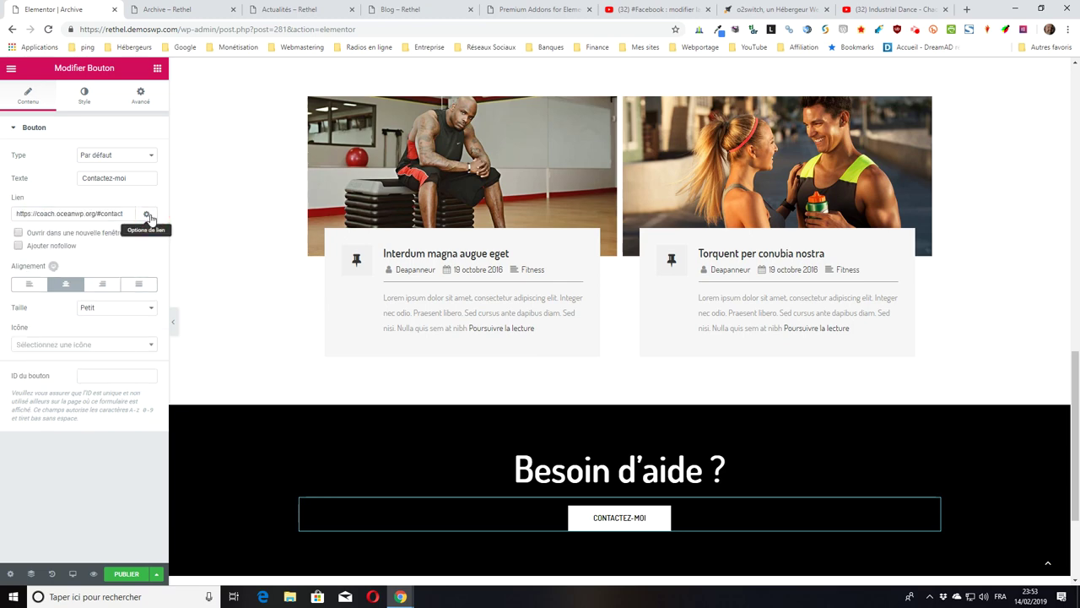
pyautogui.click(18, 233)
pyautogui.click(17, 234)
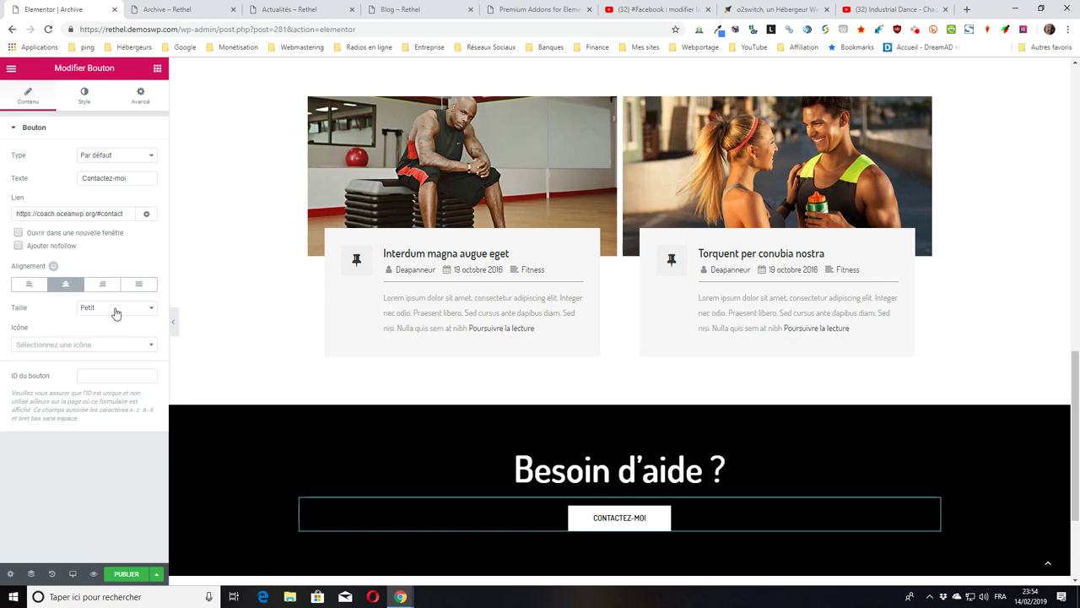
# - Set the call-to-action button's size to Très grand
pyautogui.click(53, 269)
pyautogui.click(103, 317)
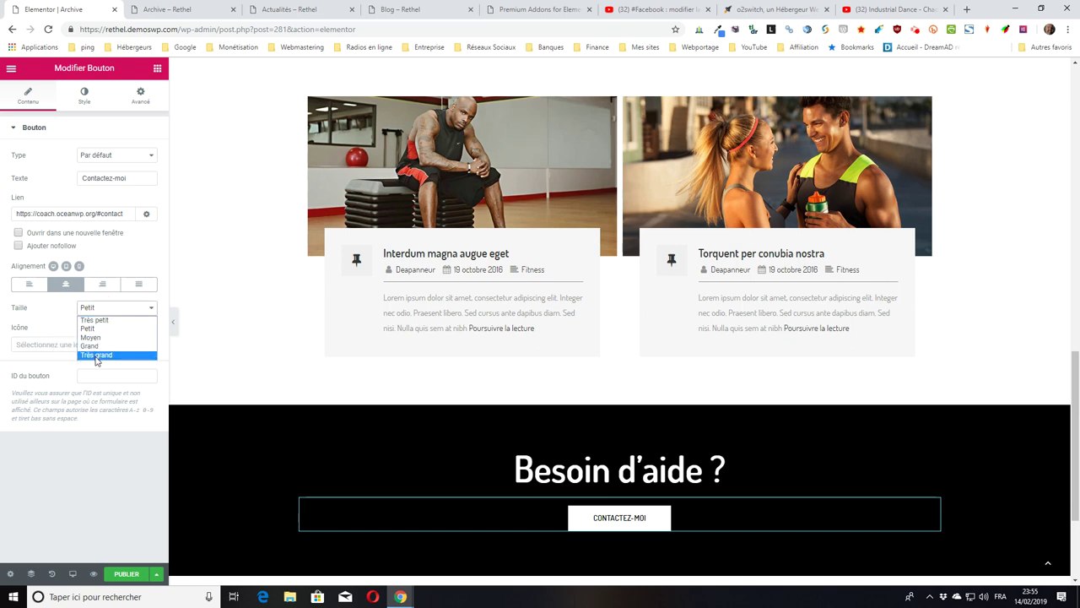
pyautogui.click(95, 354)
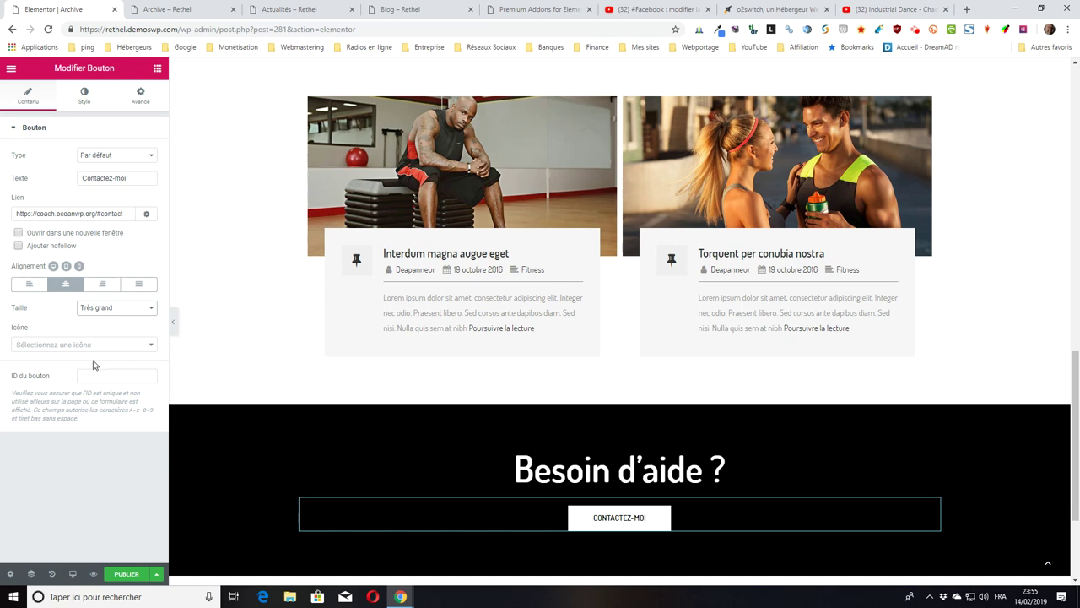
# - Save the page as a draft and switch to the Archive preview
pyautogui.click(157, 575)
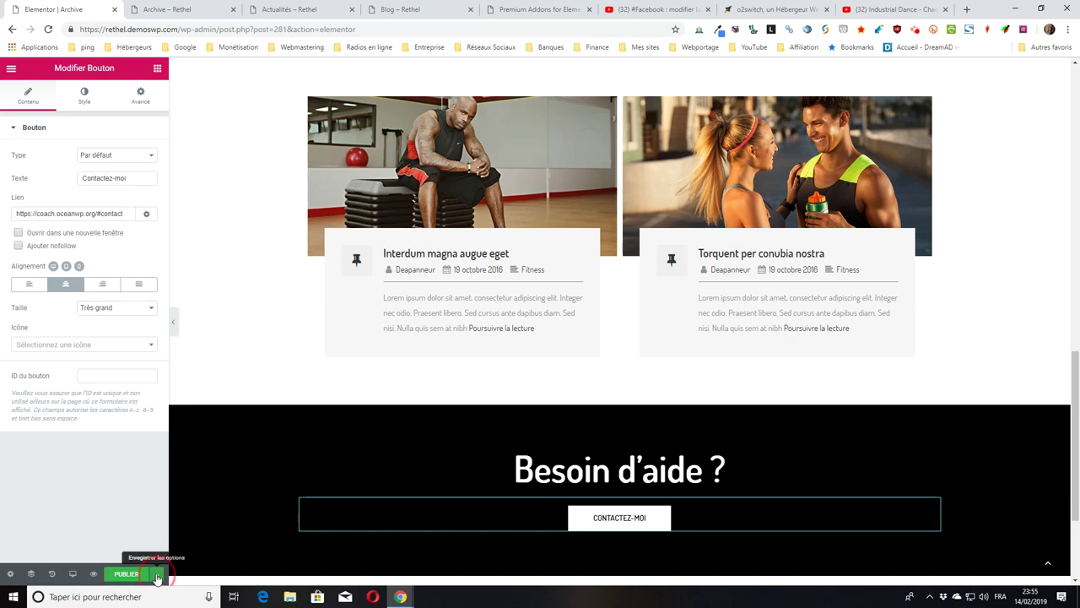
pyautogui.click(88, 525)
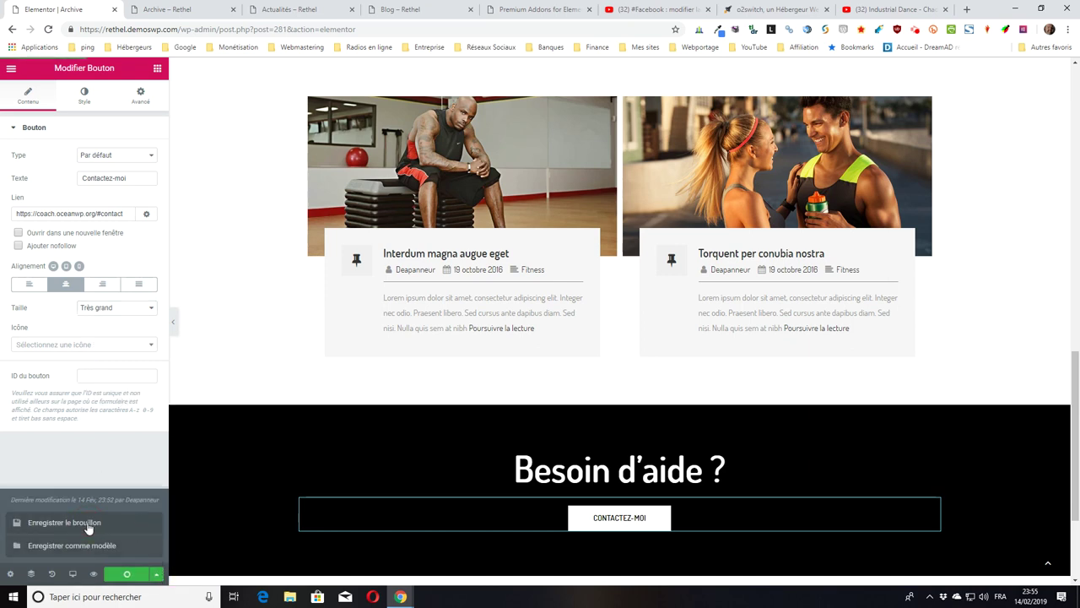
pyautogui.click(157, 9)
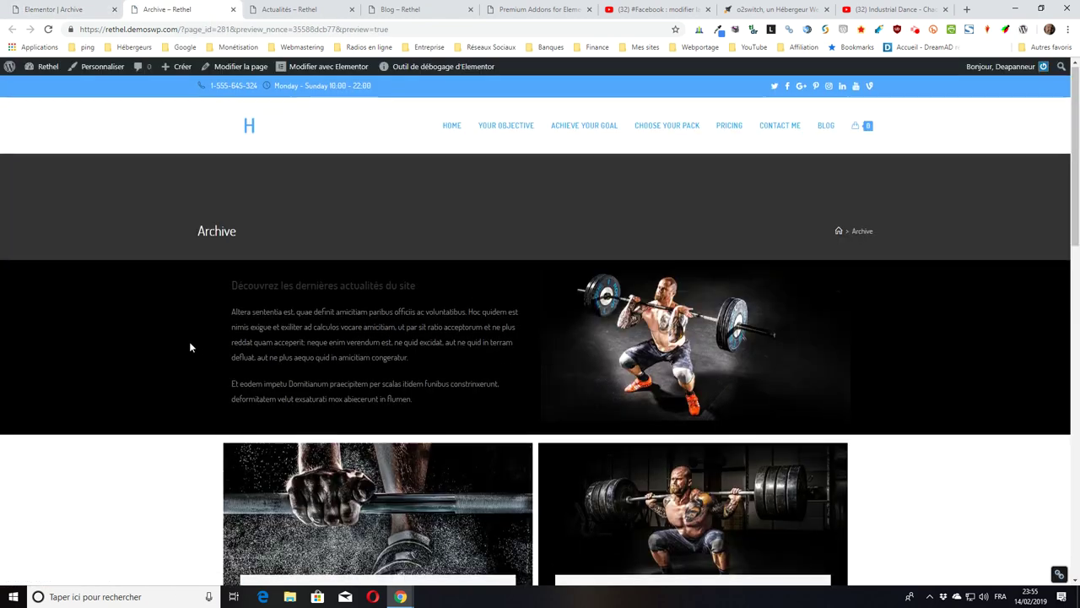
# - Check the "Besoin d'aide ?" section in the Archive preview, and review the button's size options in the Elementor editor
pyautogui.scroll(-10, 189, 346)
pyautogui.scroll(-3, 190, 346)
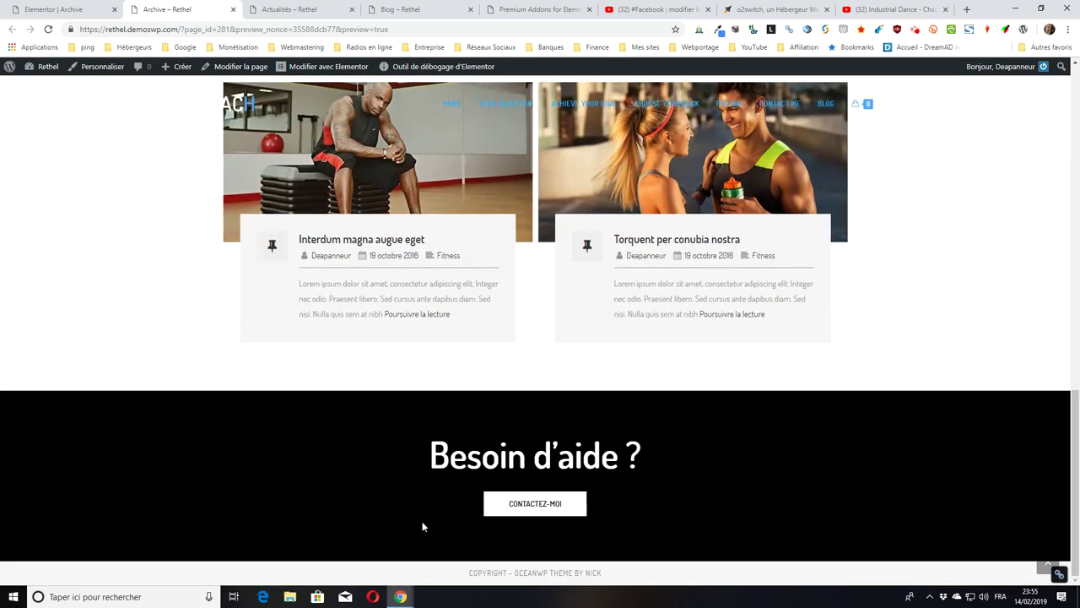
pyautogui.click(53, 9)
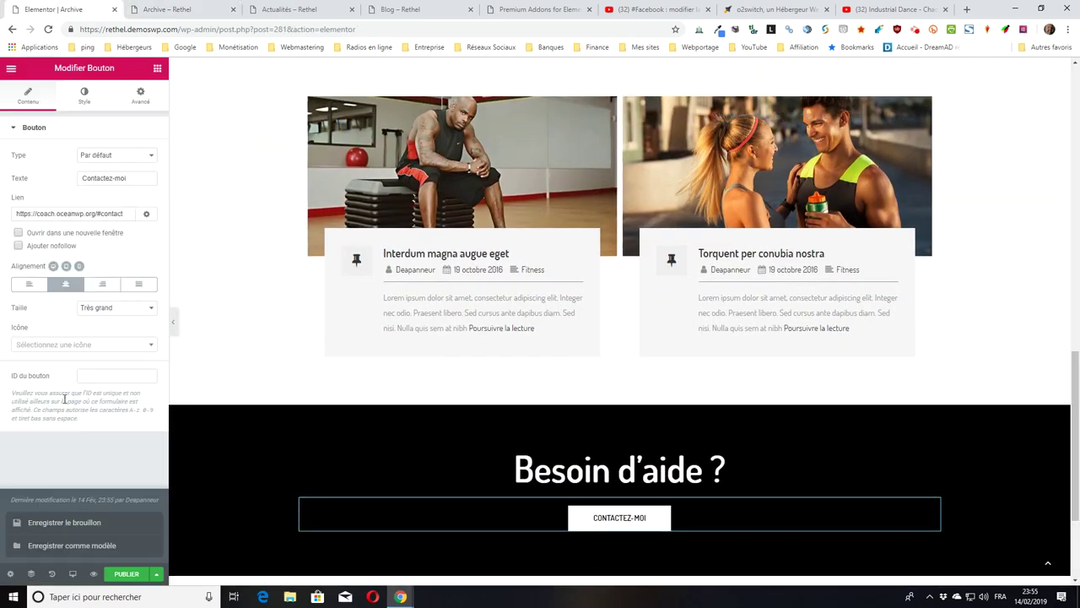
pyautogui.click(115, 309)
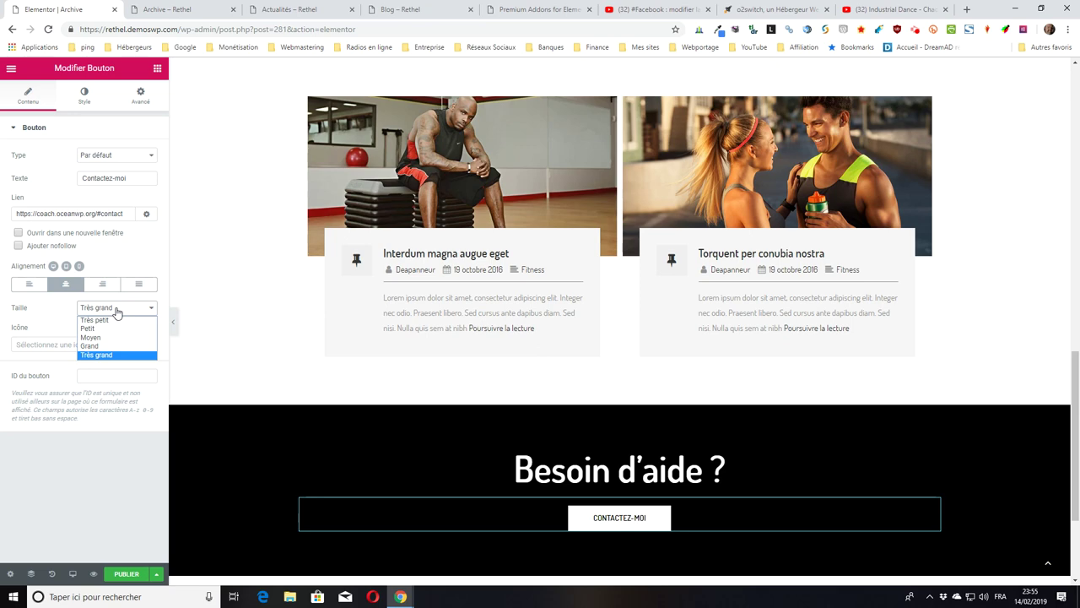
pyautogui.click(117, 309)
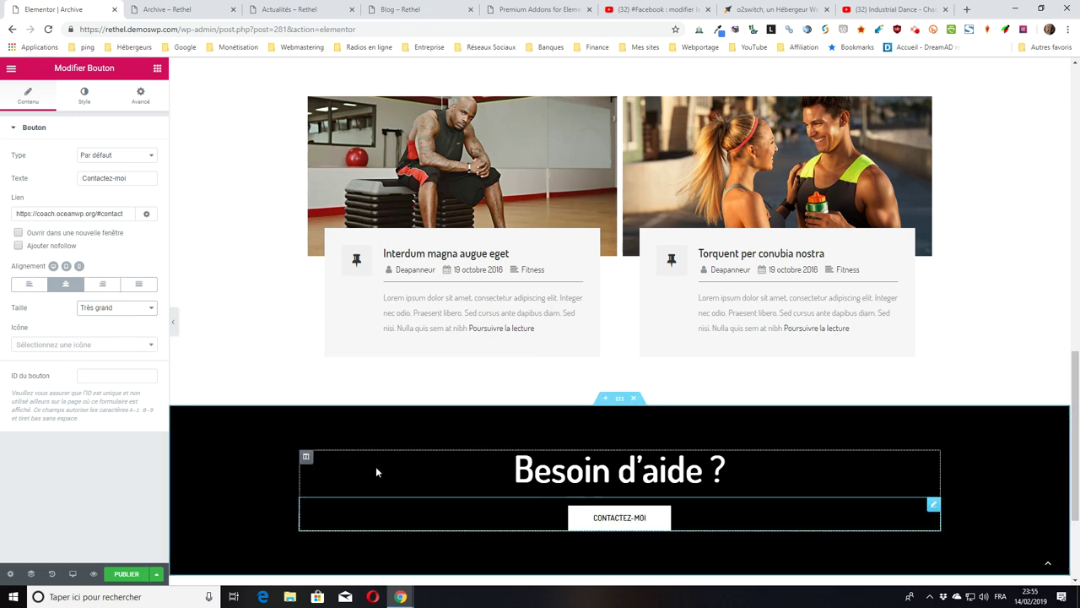
# - Add the address-card icon to the Contactez-moi button and set the icon spacing to 10
pyautogui.click(106, 345)
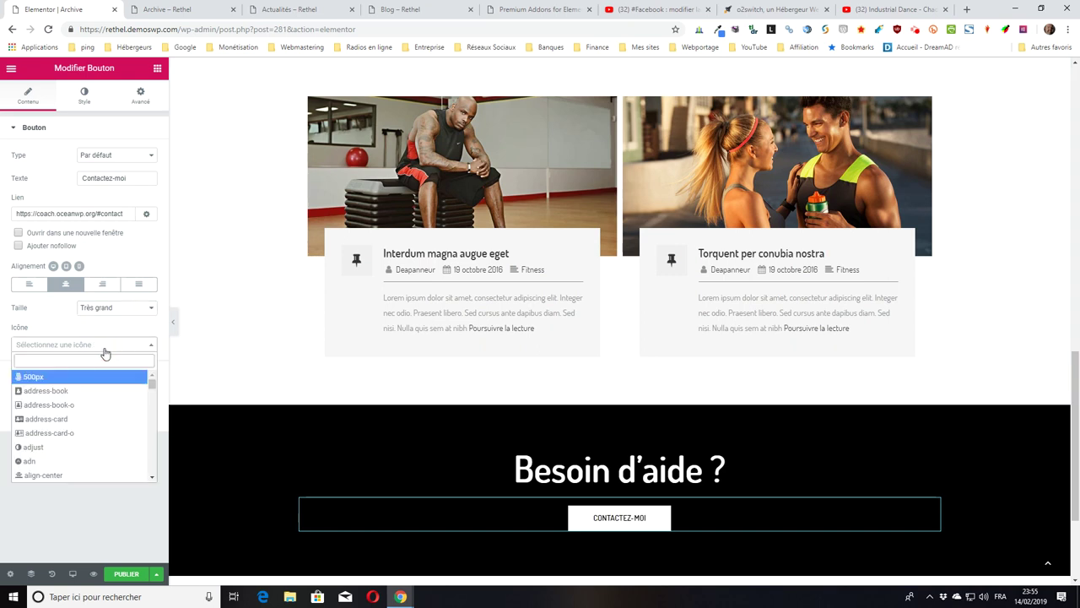
pyautogui.click(192, 10)
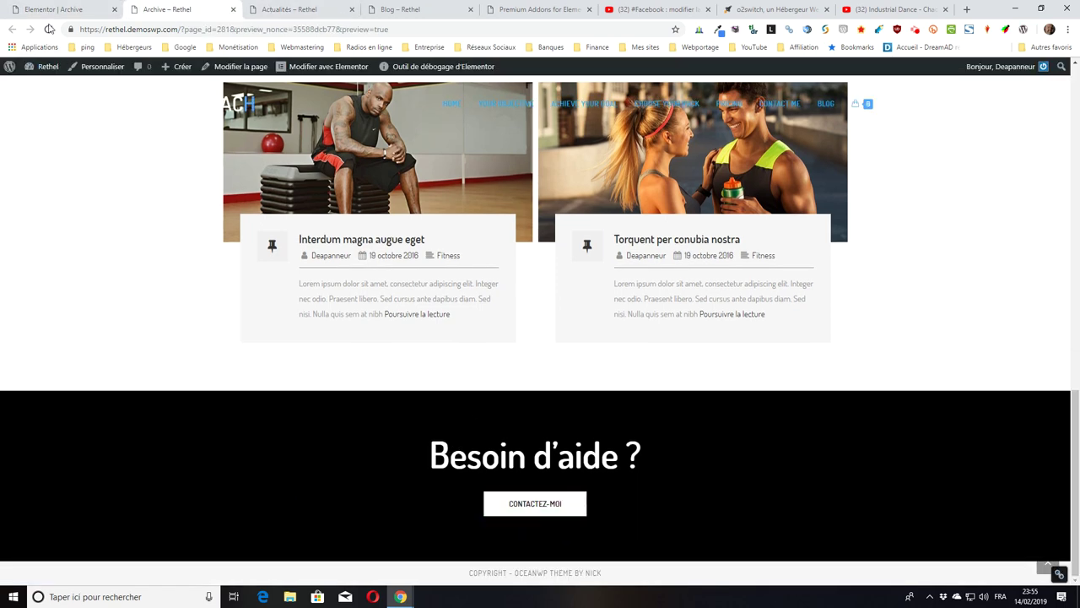
pyautogui.click(50, 9)
pyautogui.click(60, 417)
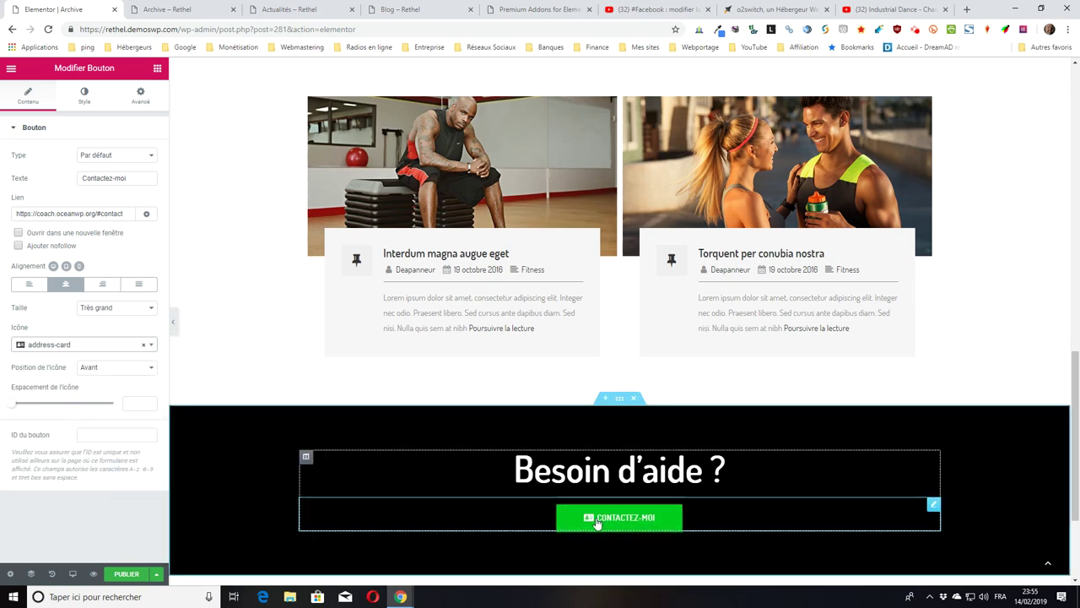
pyautogui.click(108, 349)
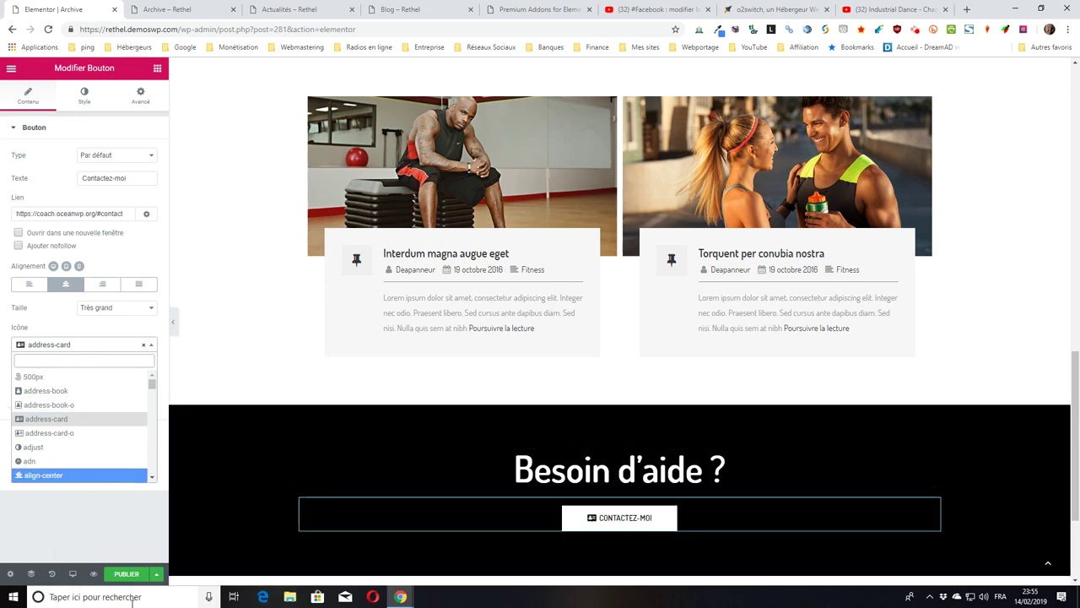
pyautogui.click(92, 550)
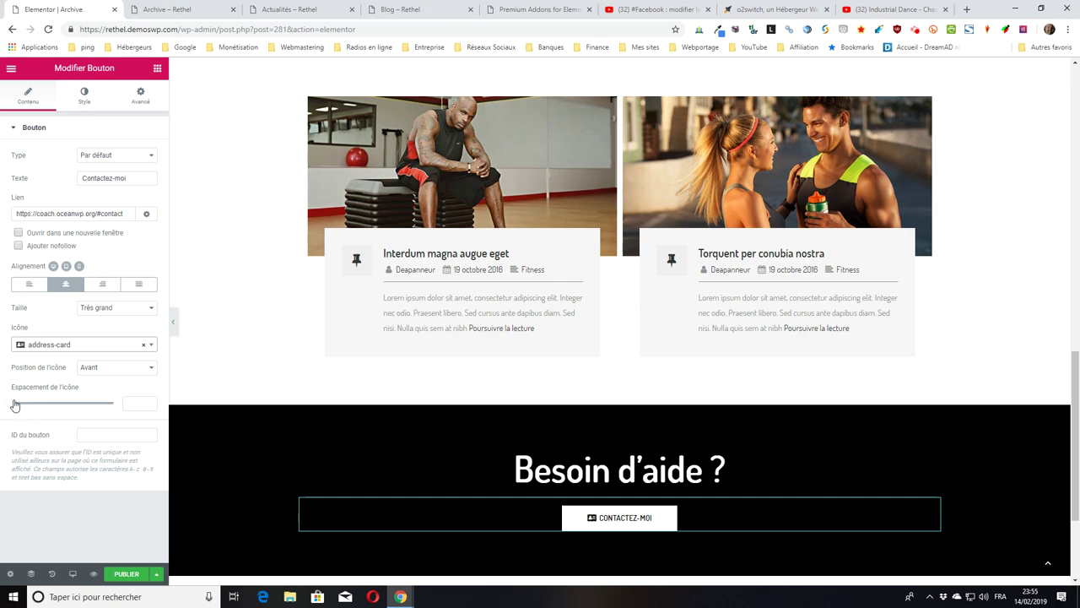
pyautogui.moveTo(13, 405); pyautogui.dragTo(34, 400)
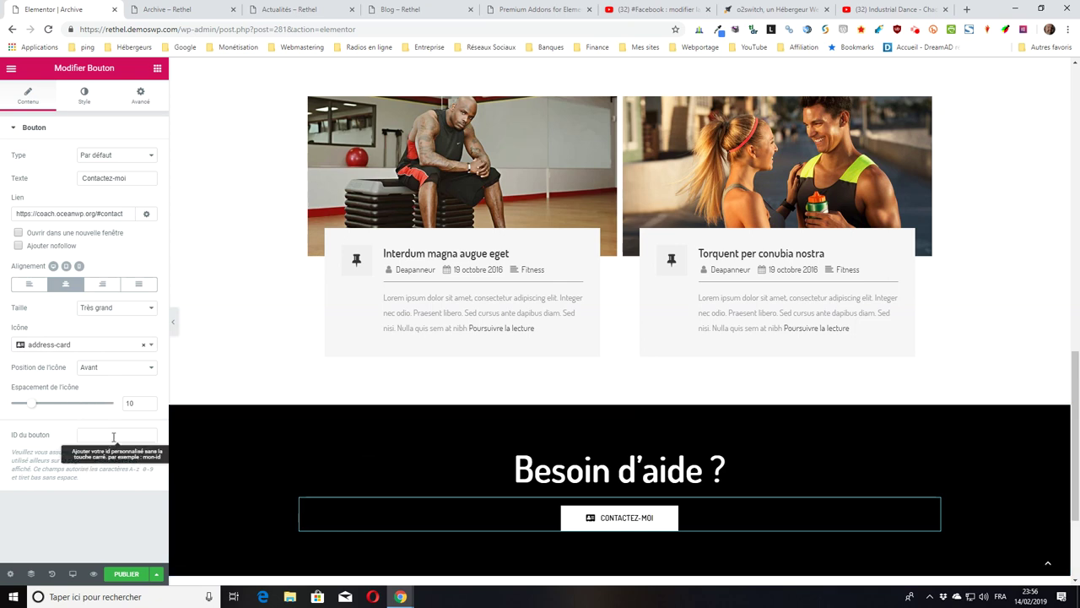
pyautogui.click(80, 435)
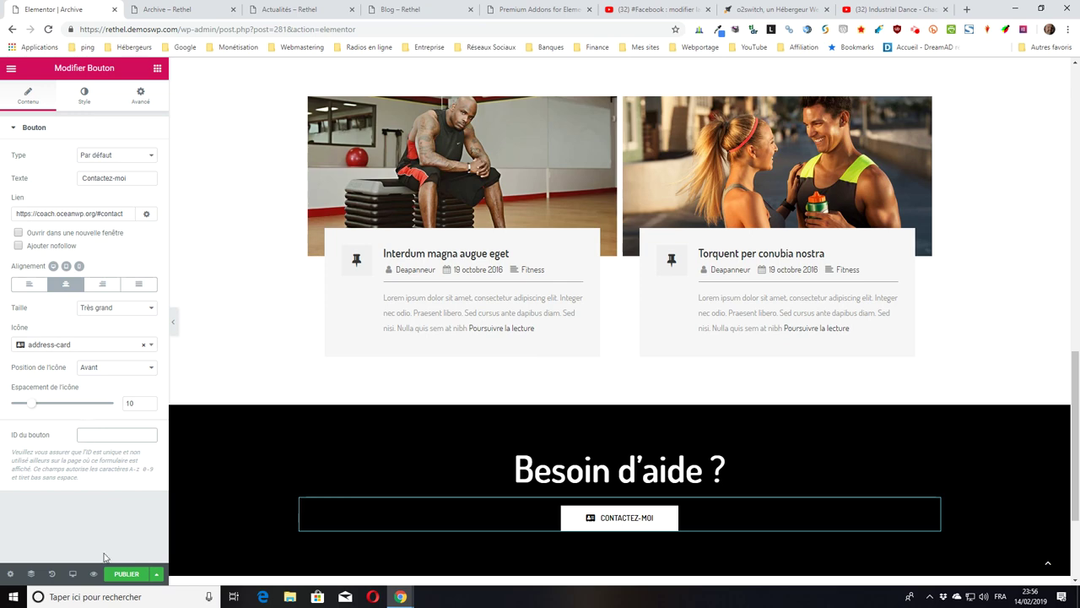
# - Save the page as a draft and reload the Archive preview to check the call-to-action button
pyautogui.click(157, 574)
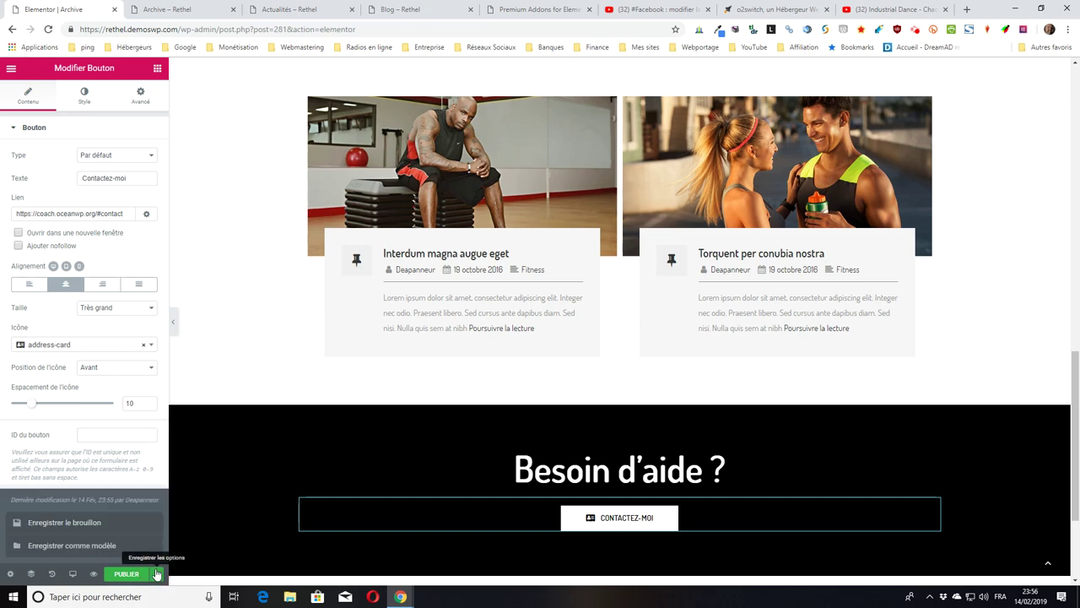
pyautogui.click(39, 532)
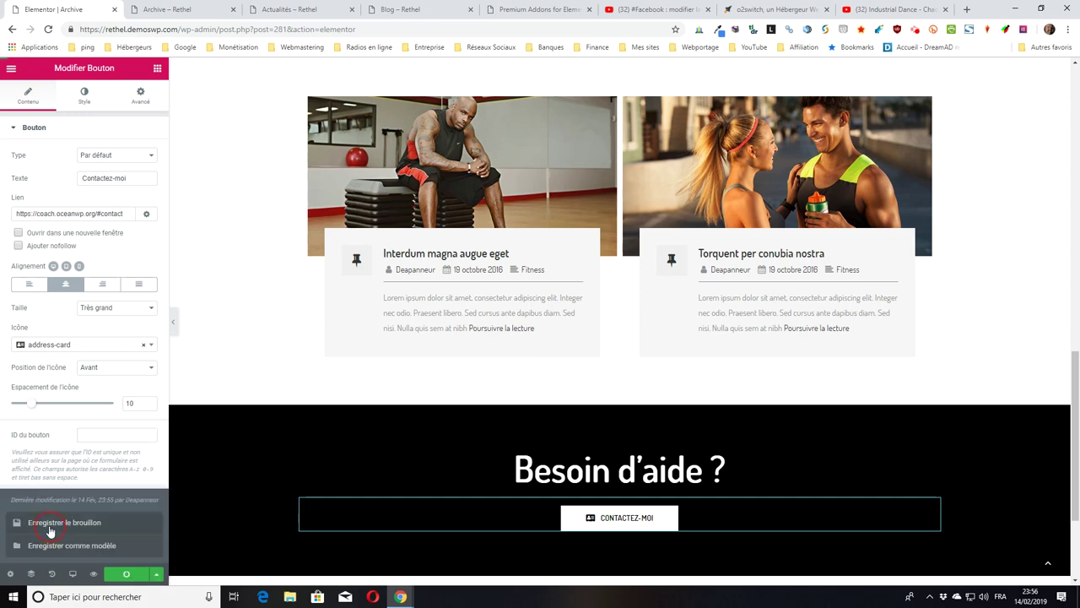
pyautogui.click(171, 9)
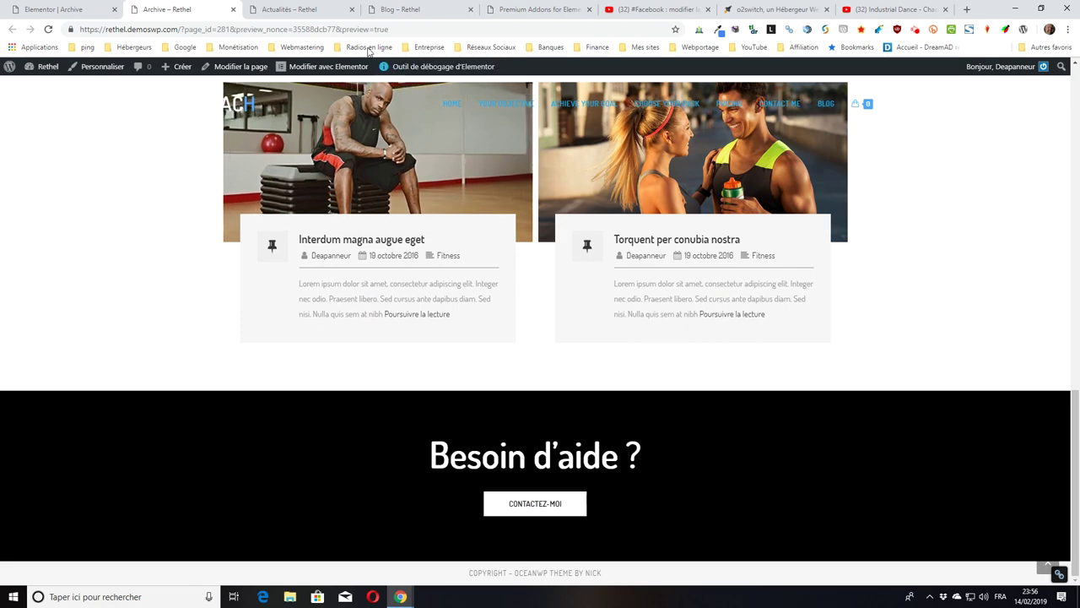
pyautogui.press('F5')
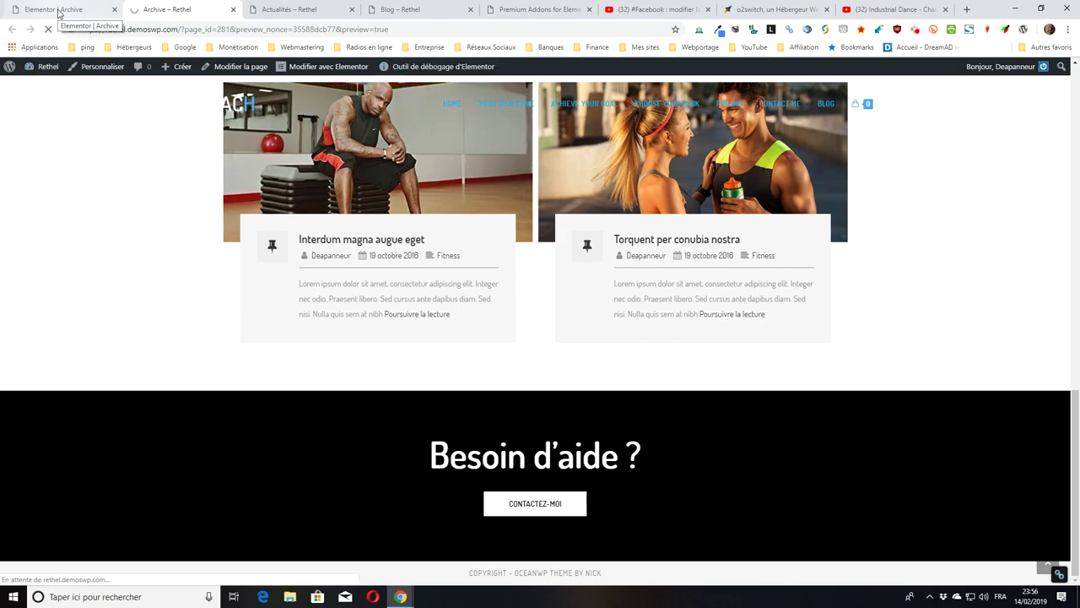
pyautogui.scroll(-4, 712, 366)
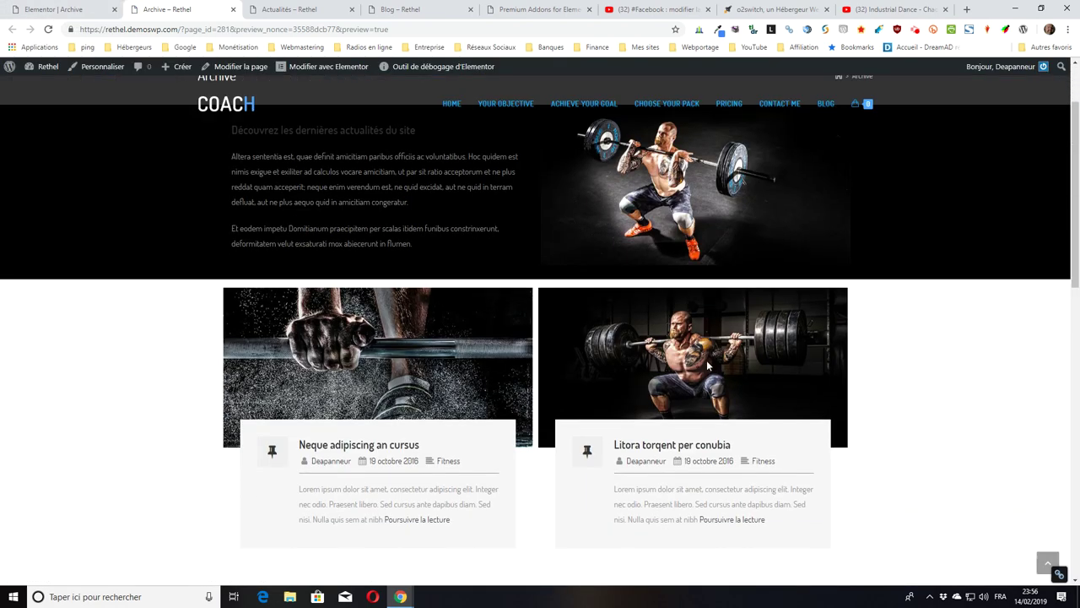
pyautogui.scroll(-8, 707, 364)
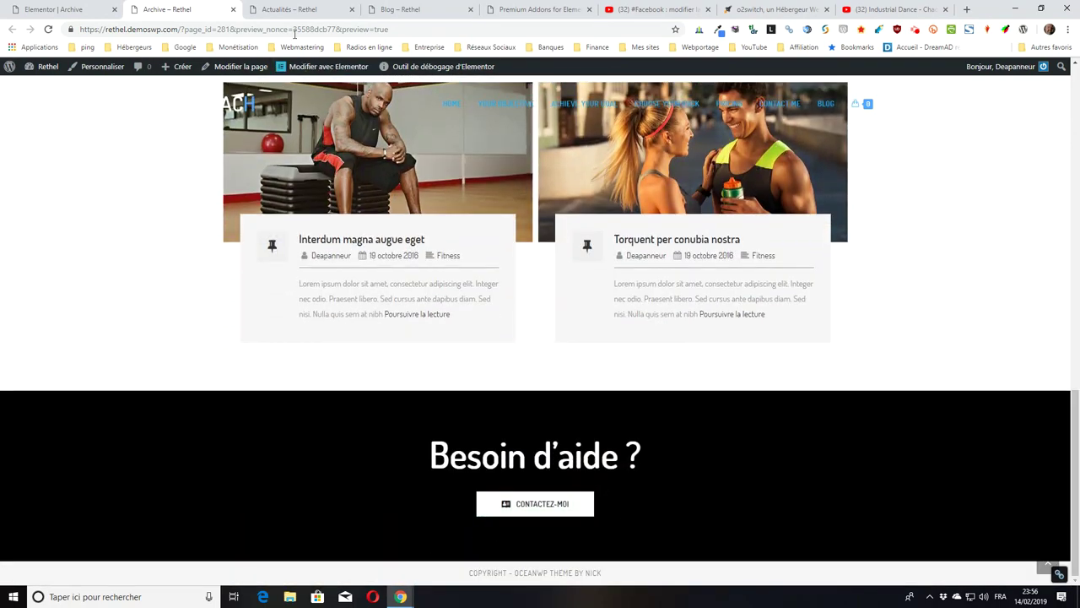
# - Examine the article grid on the Actualités page to compare it with the Archive layout
pyautogui.click(305, 9)
pyautogui.scroll(10, 502, 363)
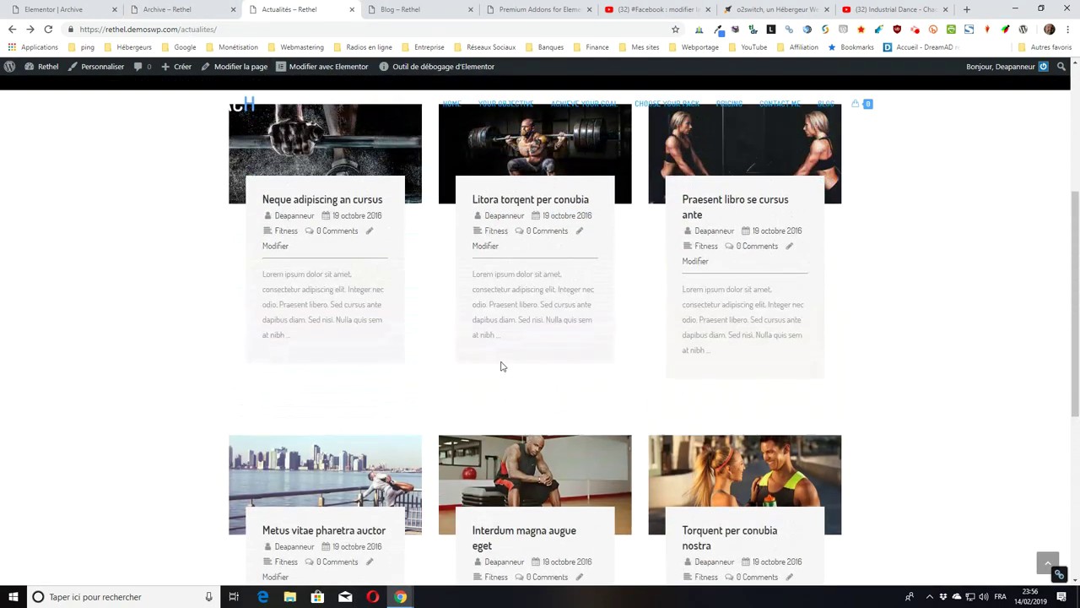
pyautogui.scroll(-3, 669, 569)
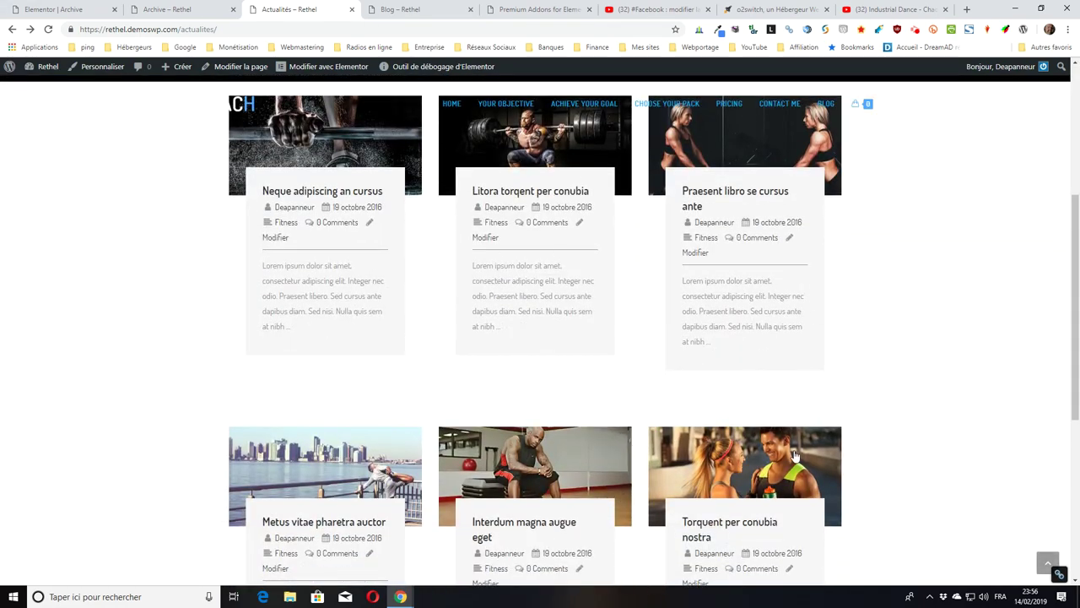
pyautogui.scroll(-1, 396, 220)
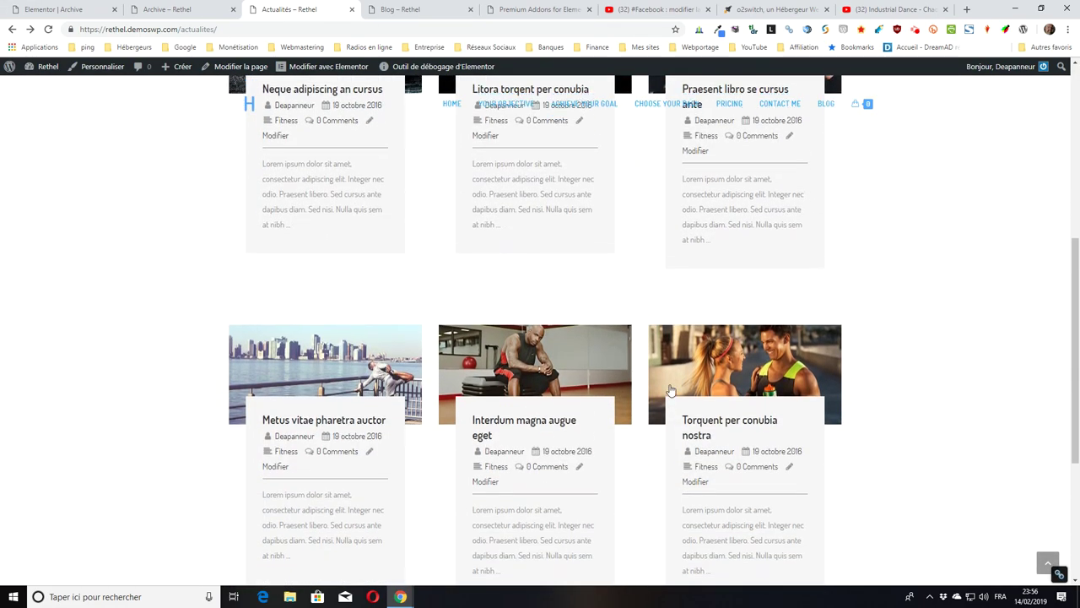
pyautogui.scroll(1, 426, 244)
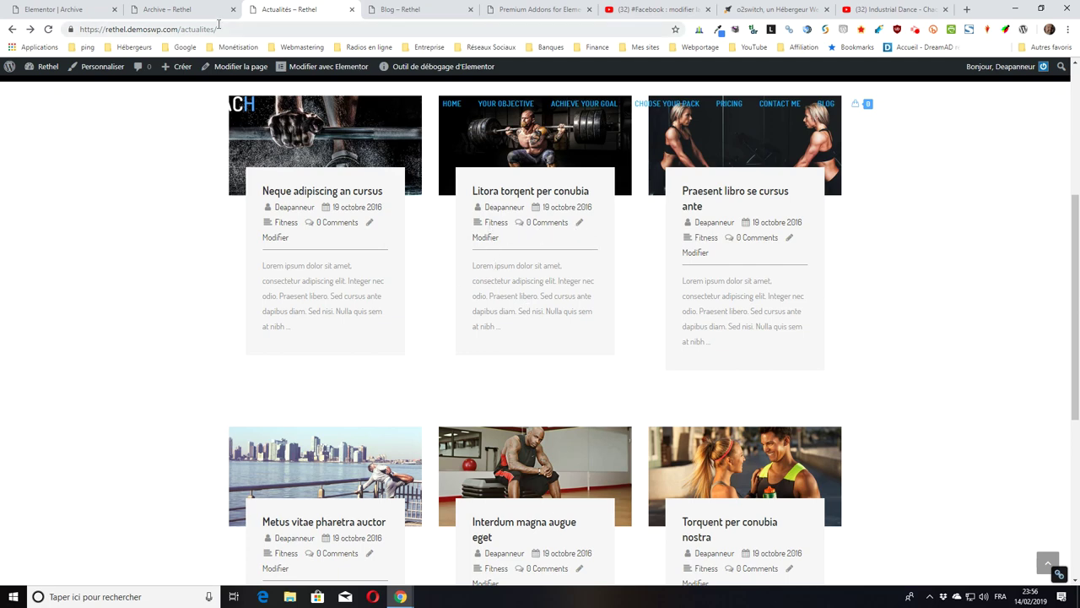
# - Review the Archive preview's header, intro section and Premium Blog article grid
pyautogui.click(189, 11)
pyautogui.scroll(10, 431, 300)
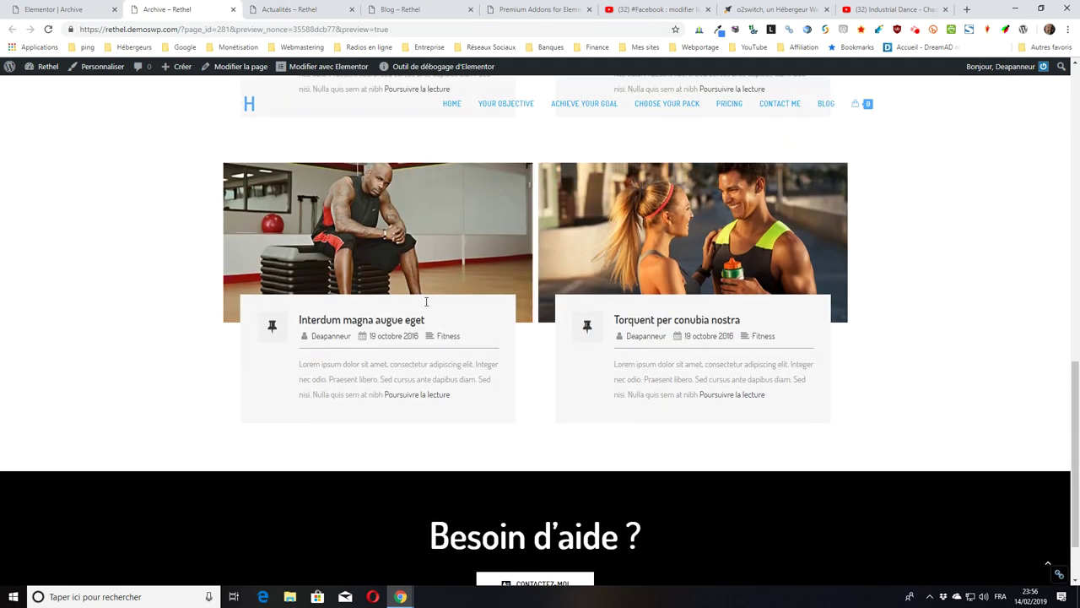
pyautogui.scroll(2, 422, 307)
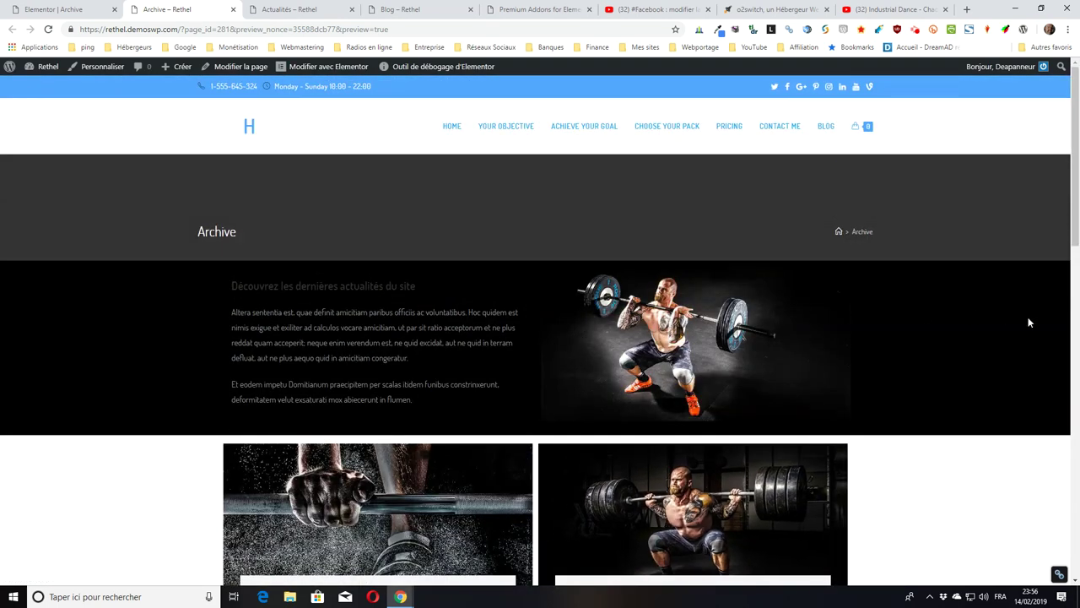
pyautogui.scroll(-4, 839, 349)
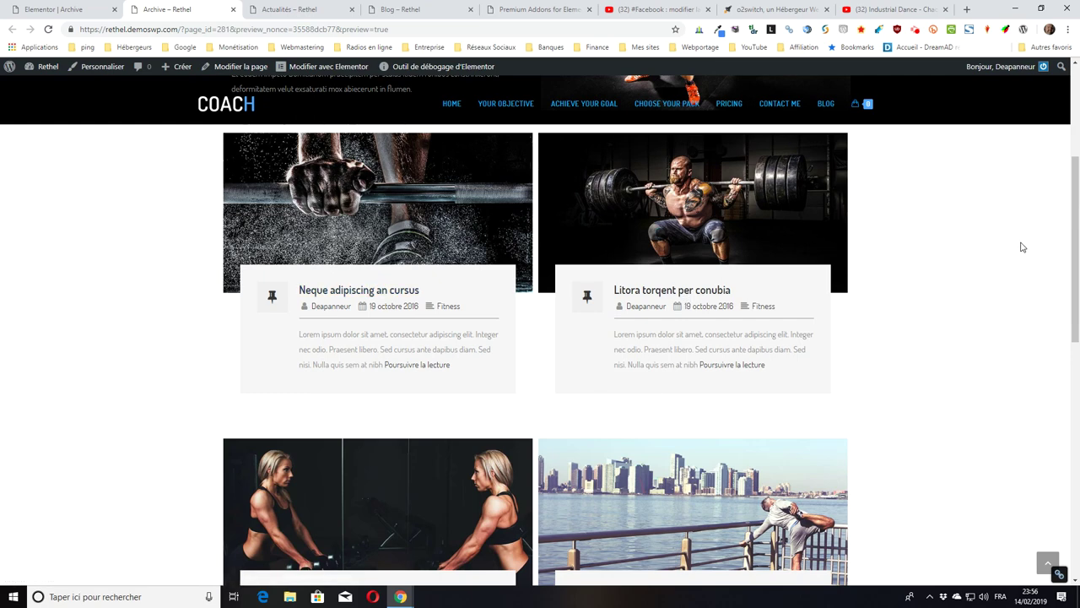
pyautogui.scroll(-3, 1006, 263)
pyautogui.scroll(-2, 190, 452)
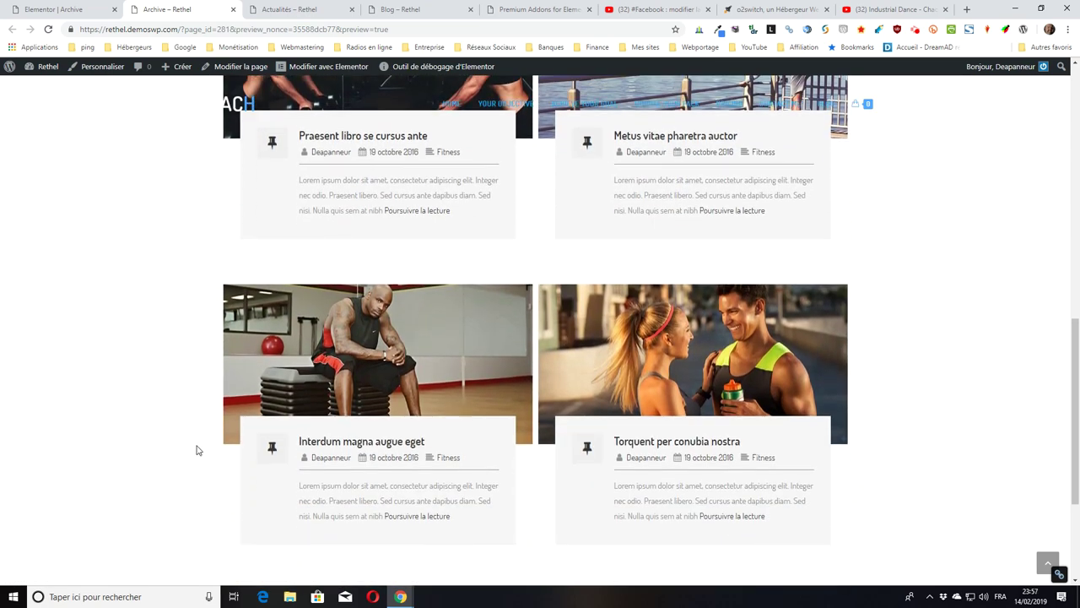
pyautogui.scroll(-2, 334, 438)
pyautogui.scroll(5, 438, 346)
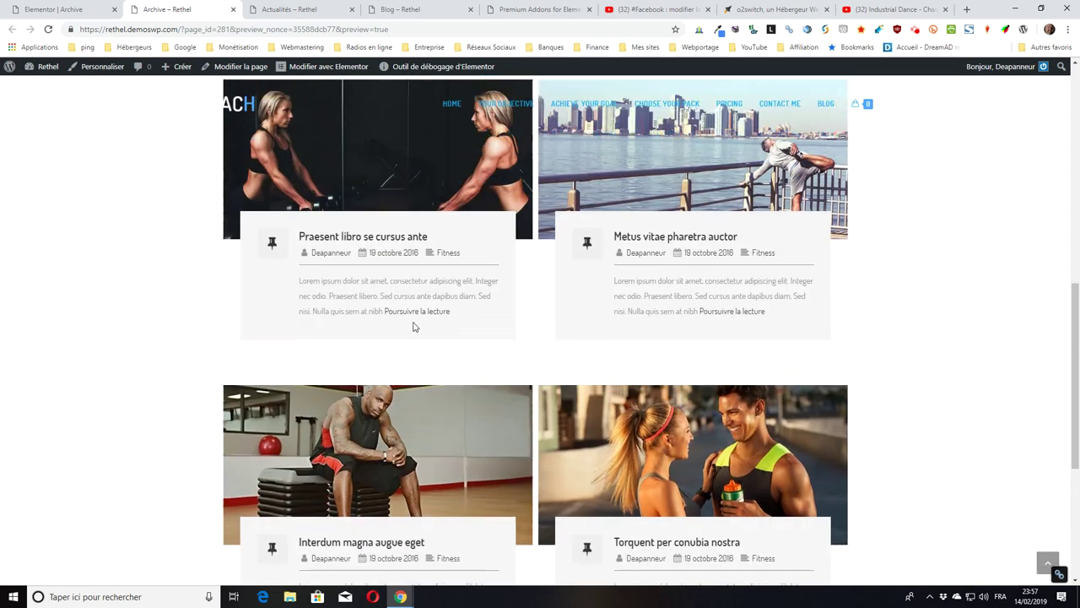
pyautogui.scroll(3, 405, 325)
pyautogui.scroll(4, 583, 321)
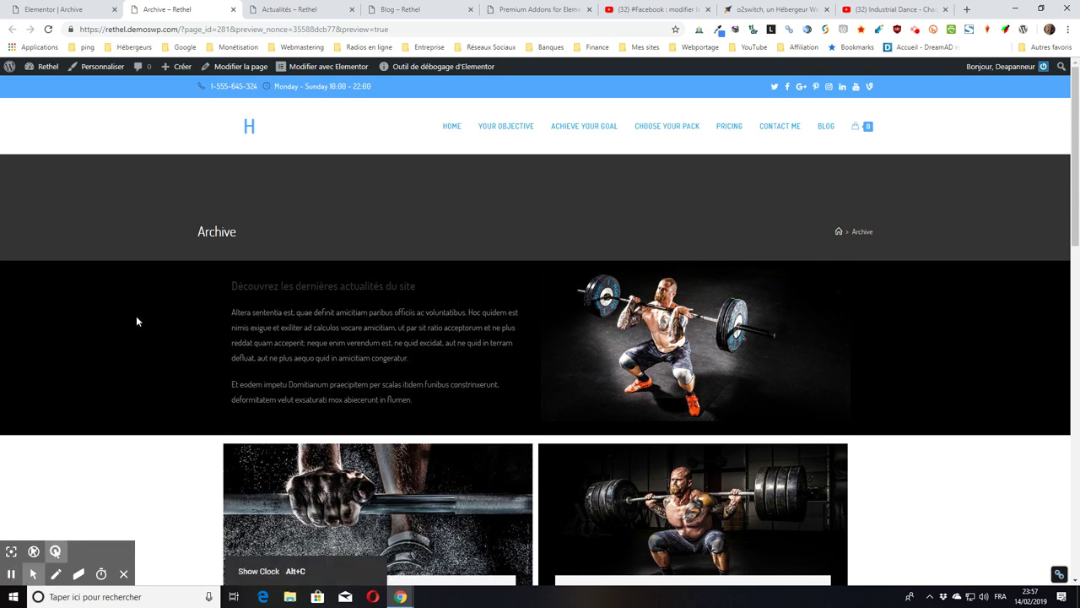
# - Publish the Archive page from the Elementor editor, close the old preview and open the live page
pyautogui.click(88, 9)
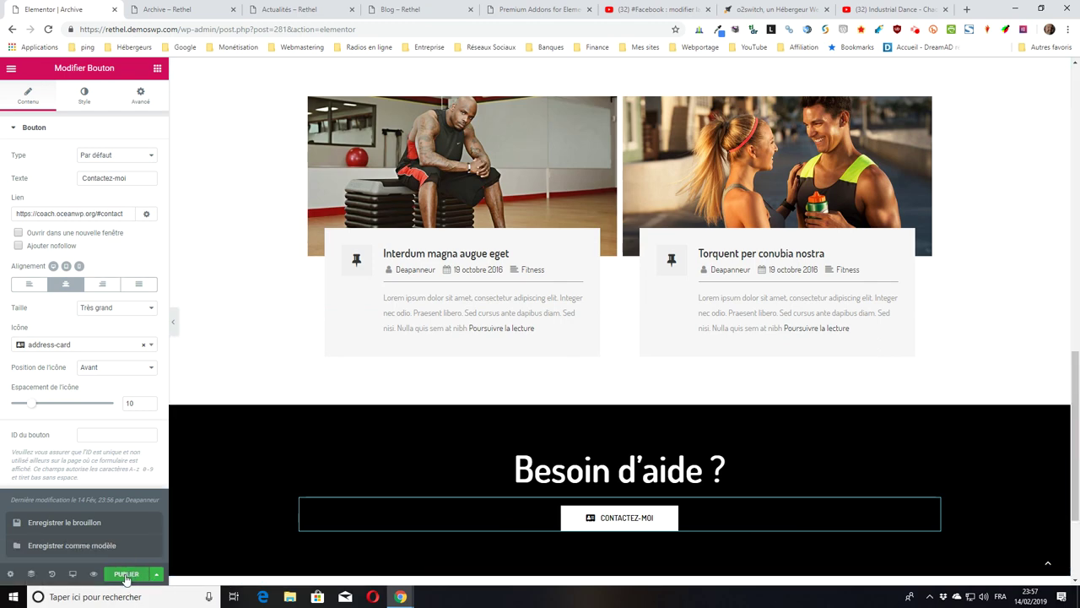
pyautogui.click(126, 574)
pyautogui.click(233, 9)
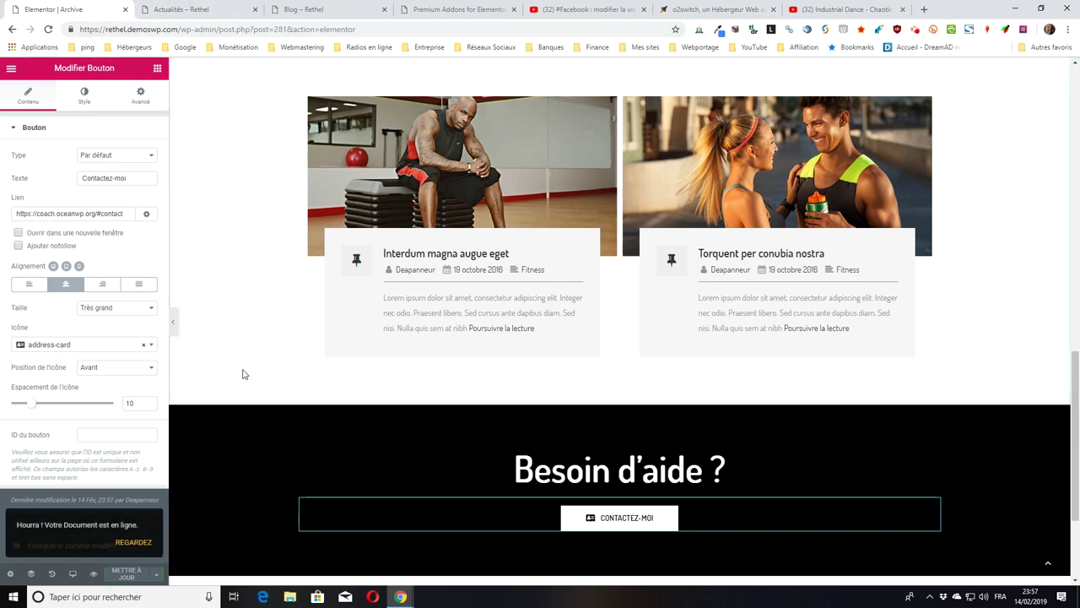
pyautogui.click(133, 543)
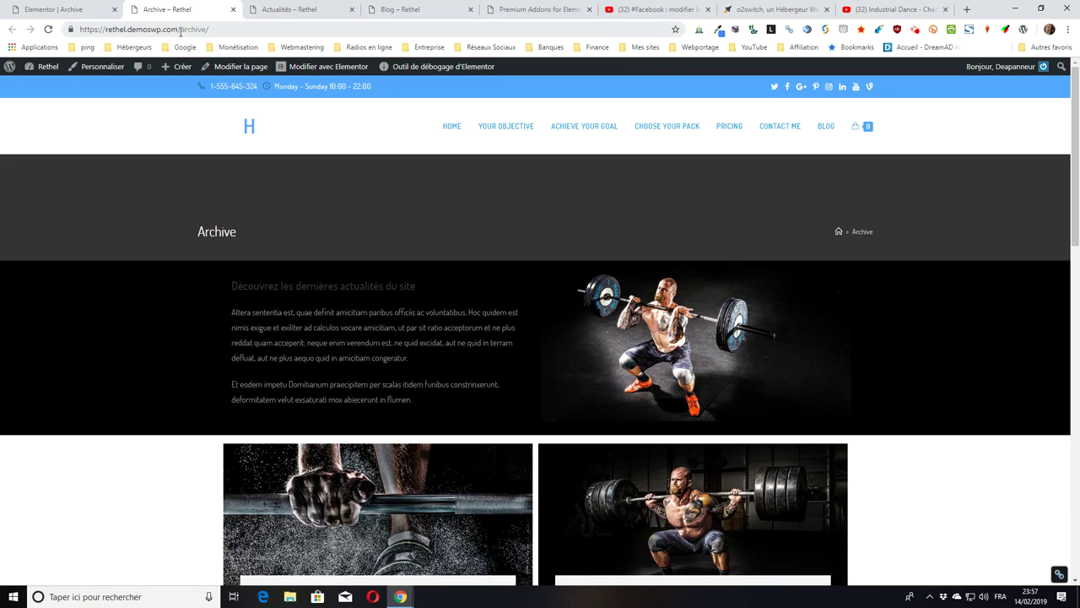
# - Look through the published Archive page from header to call-to-action section, and return to the Elementor editor
pyautogui.scroll(-1, 250, 155)
pyautogui.scroll(1, 250, 155)
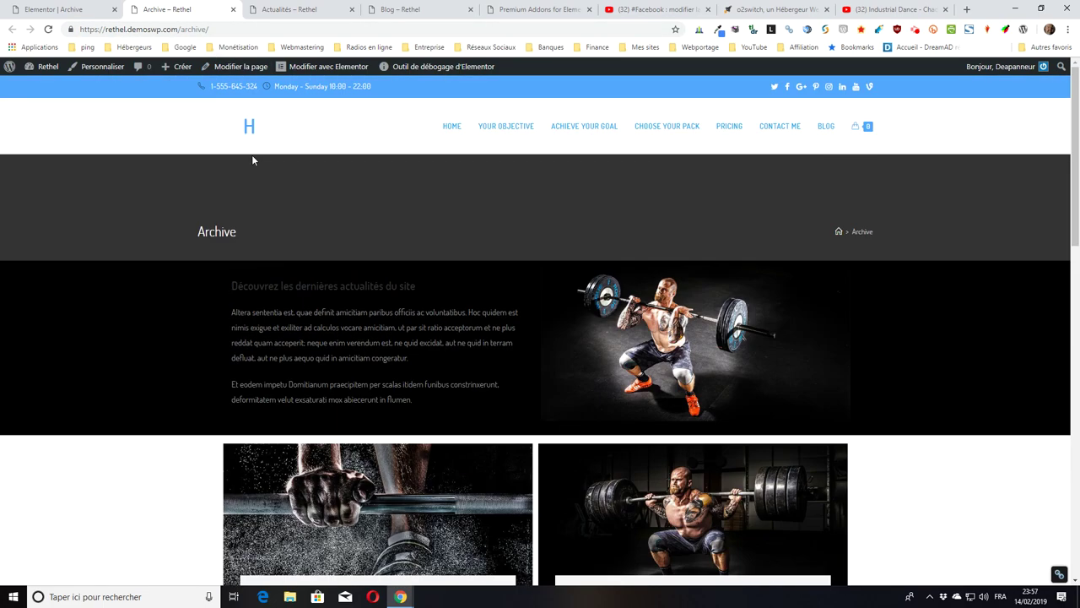
pyautogui.scroll(-7, 252, 160)
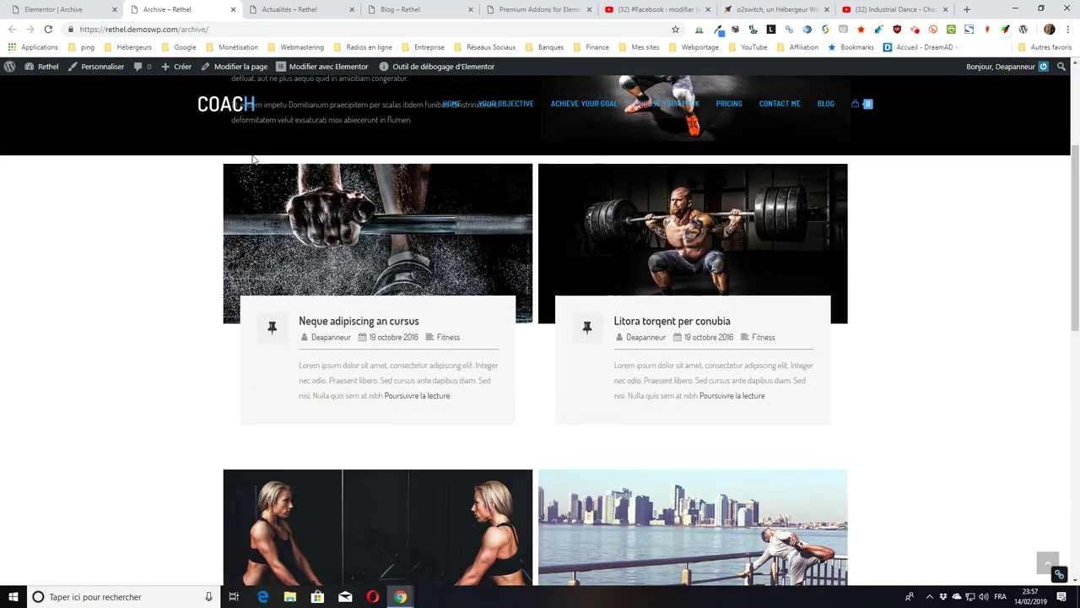
pyautogui.scroll(-3, 252, 160)
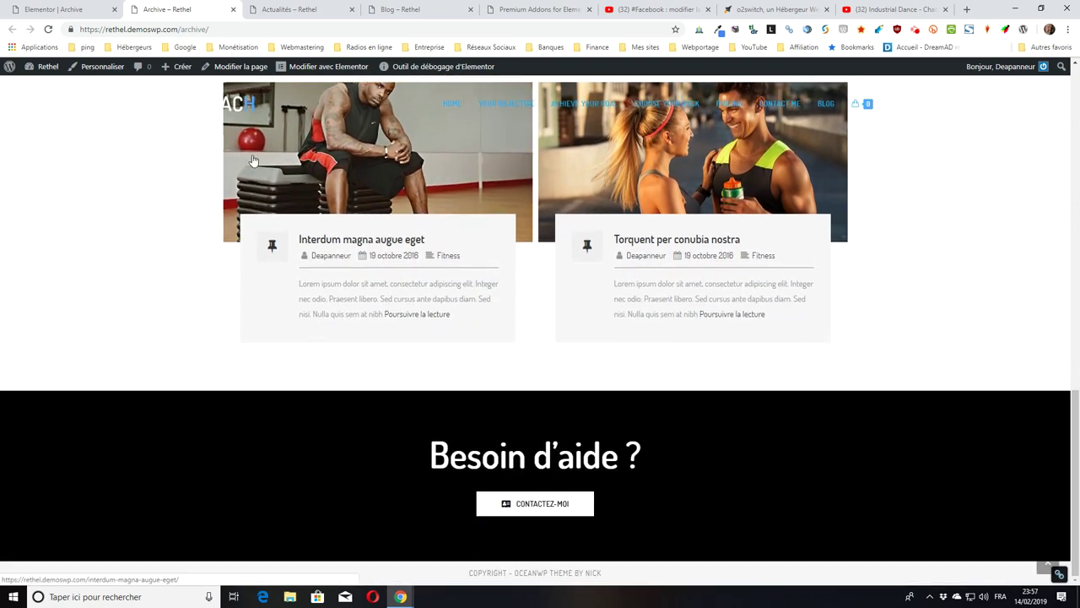
pyautogui.scroll(10, 240, 159)
pyautogui.scroll(1, 237, 158)
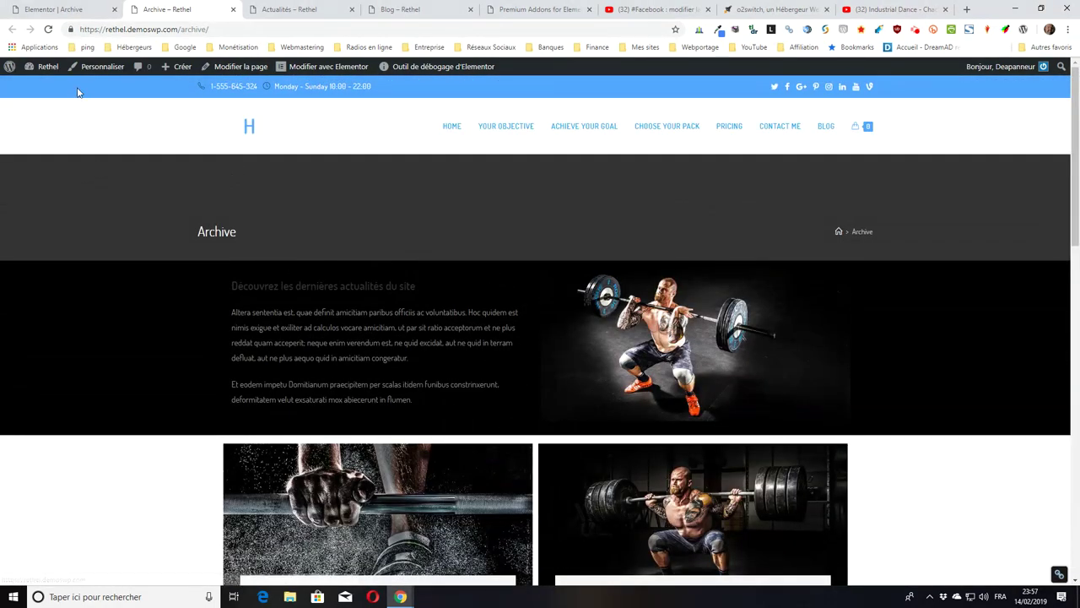
pyautogui.click(50, 9)
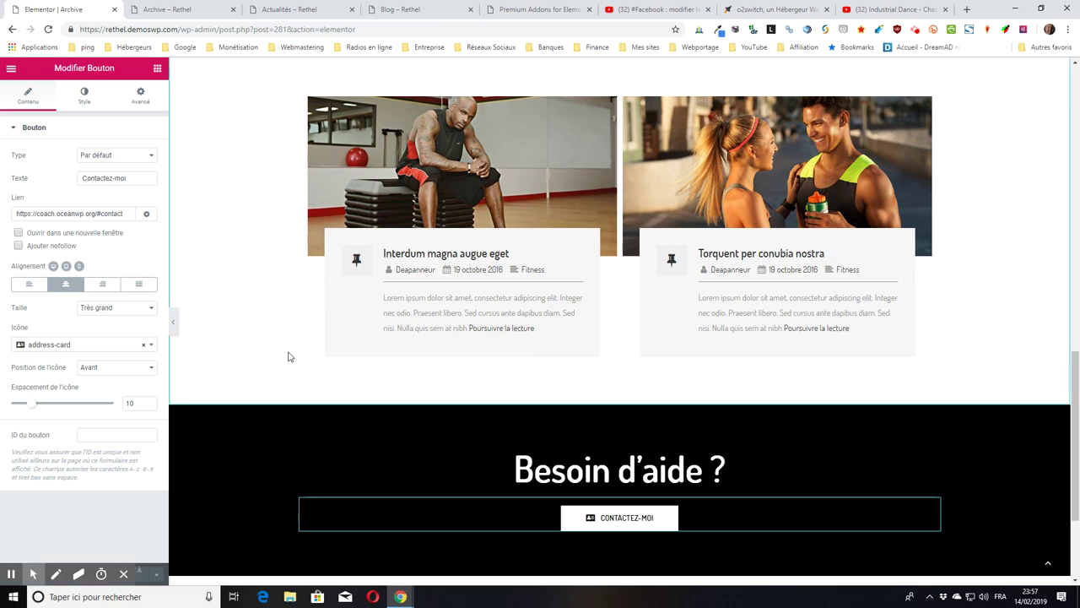
# - Leave the Elementor editor for the WordPress dashboard and open the site's menu management page
pyautogui.moveTo(12, 577)
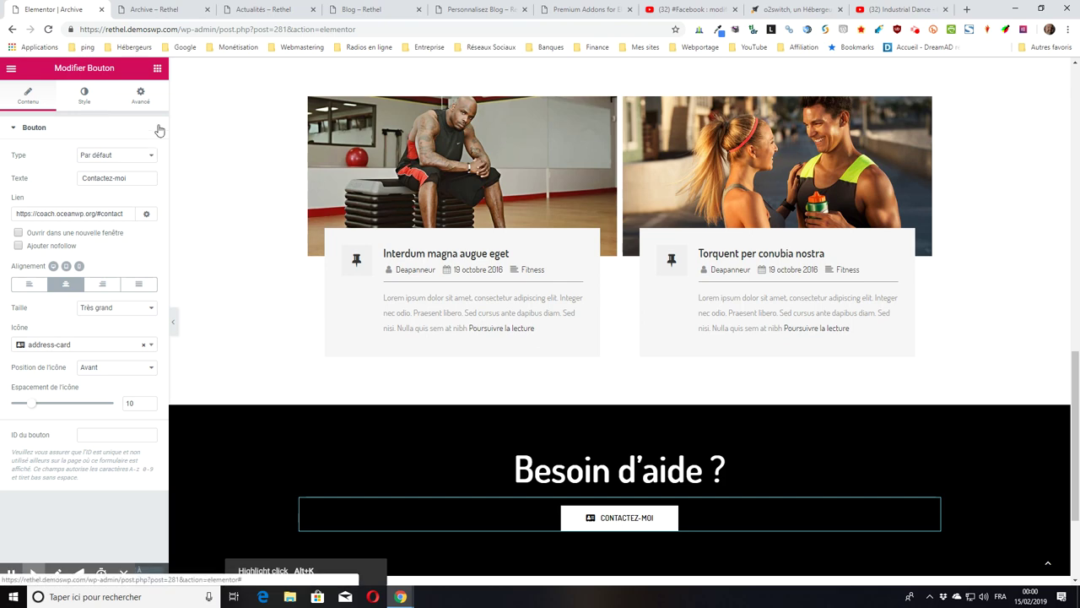
pyautogui.click(11, 70)
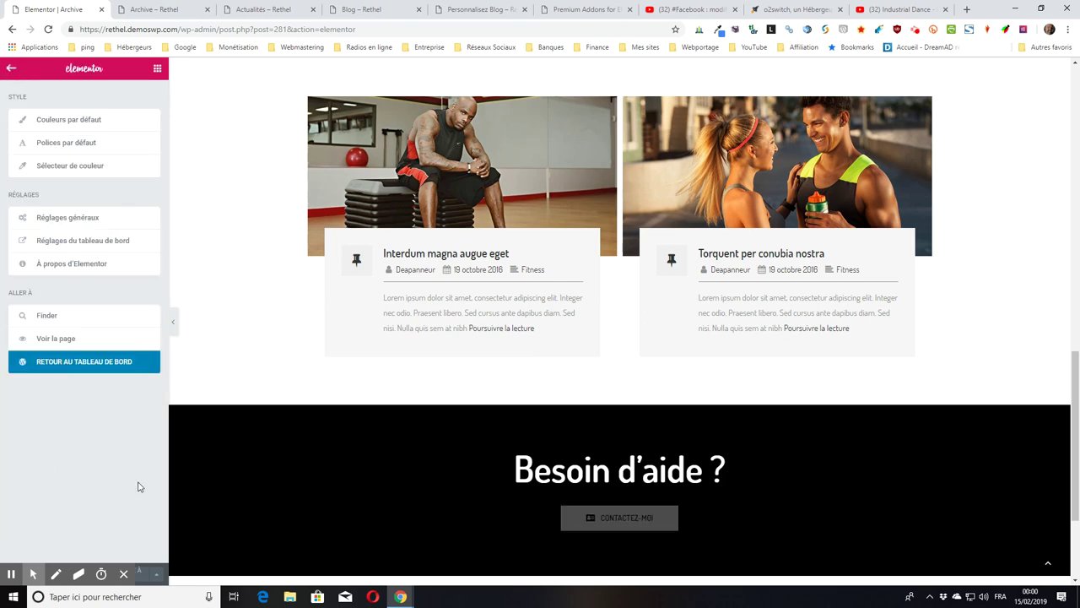
pyautogui.click(72, 365)
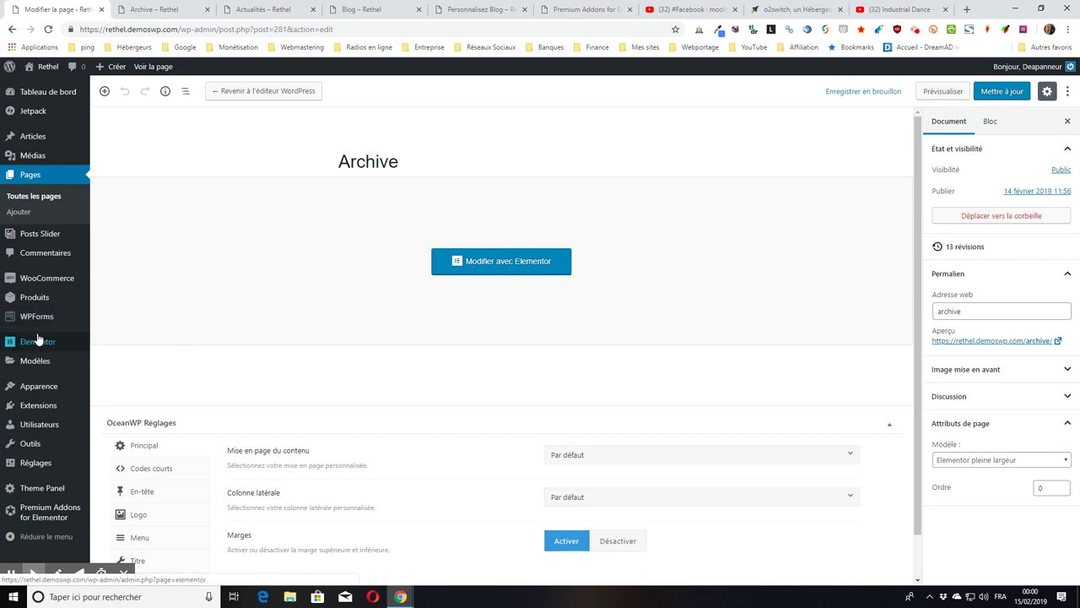
pyautogui.moveTo(42, 344)
pyautogui.moveTo(36, 390)
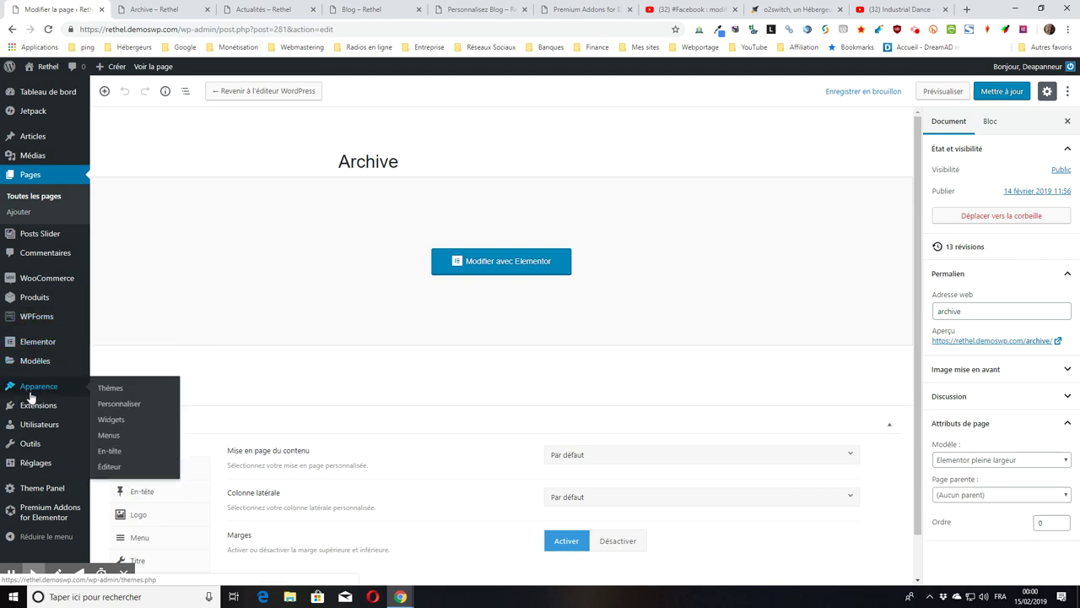
pyautogui.click(109, 435)
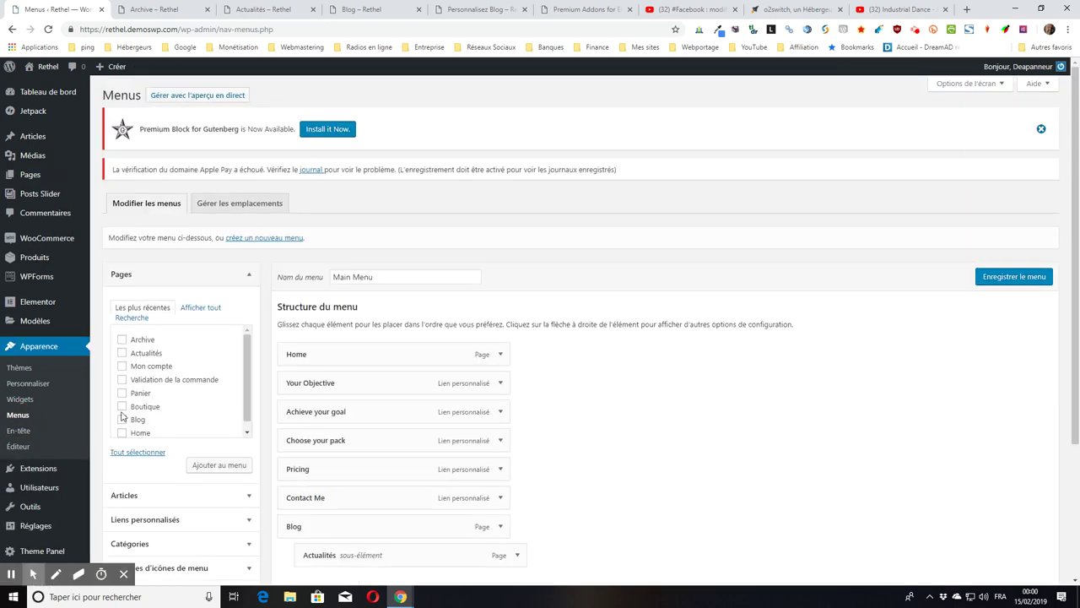
# - Add the Archive page to the Main Menu structure
pyautogui.click(123, 340)
pyautogui.click(208, 467)
pyautogui.scroll(-1, 738, 442)
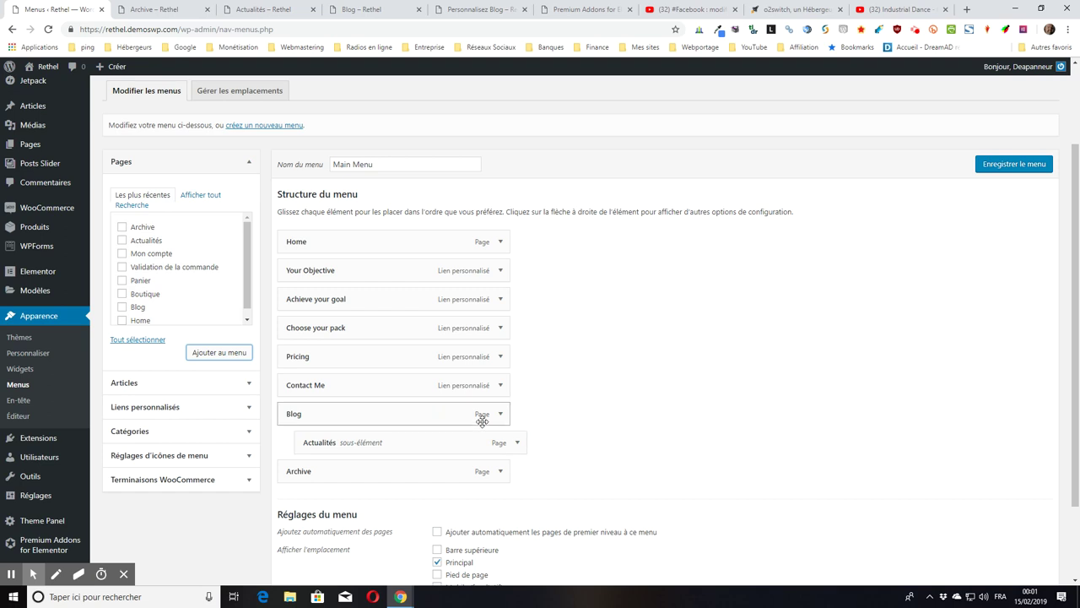
# - Remove the Blog and Actualités items from the Main Menu and save the menu
pyautogui.click(501, 414)
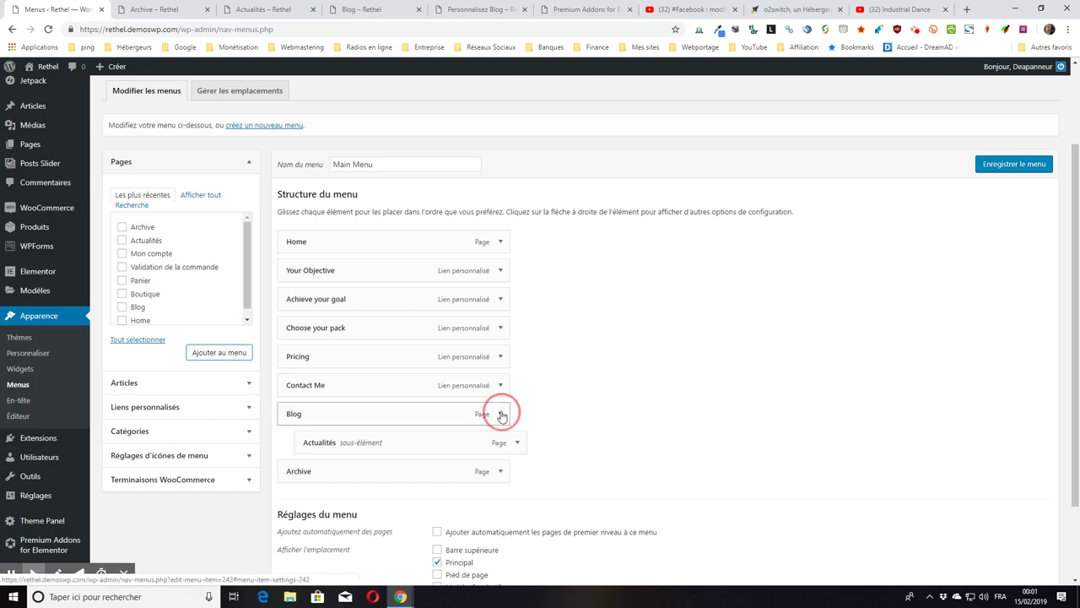
pyautogui.scroll(-2, 397, 438)
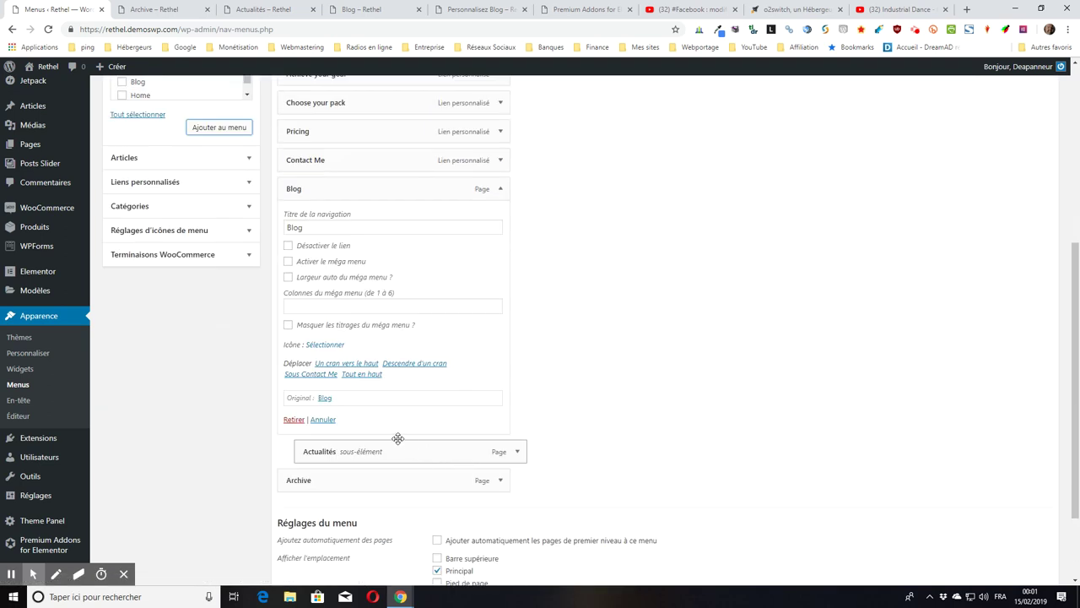
pyautogui.click(294, 419)
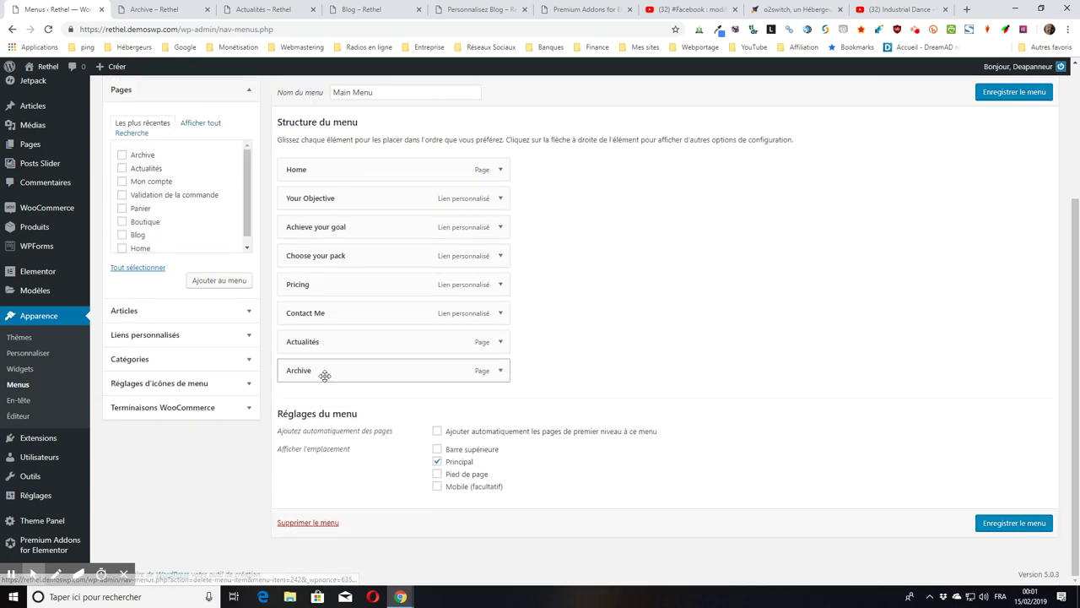
pyautogui.click(501, 342)
pyautogui.scroll(-2, 503, 344)
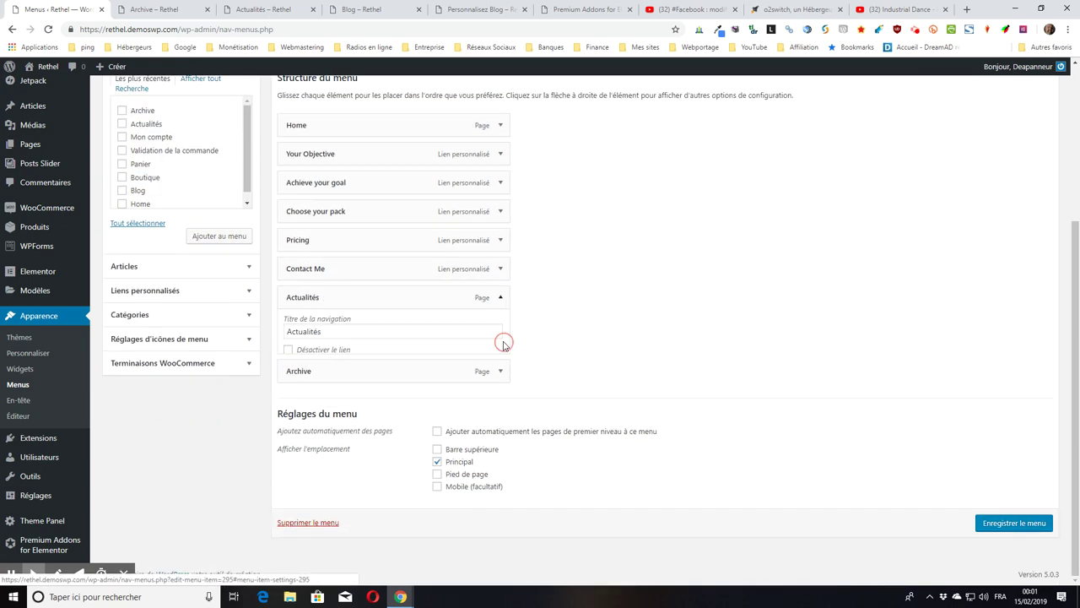
pyautogui.click(294, 420)
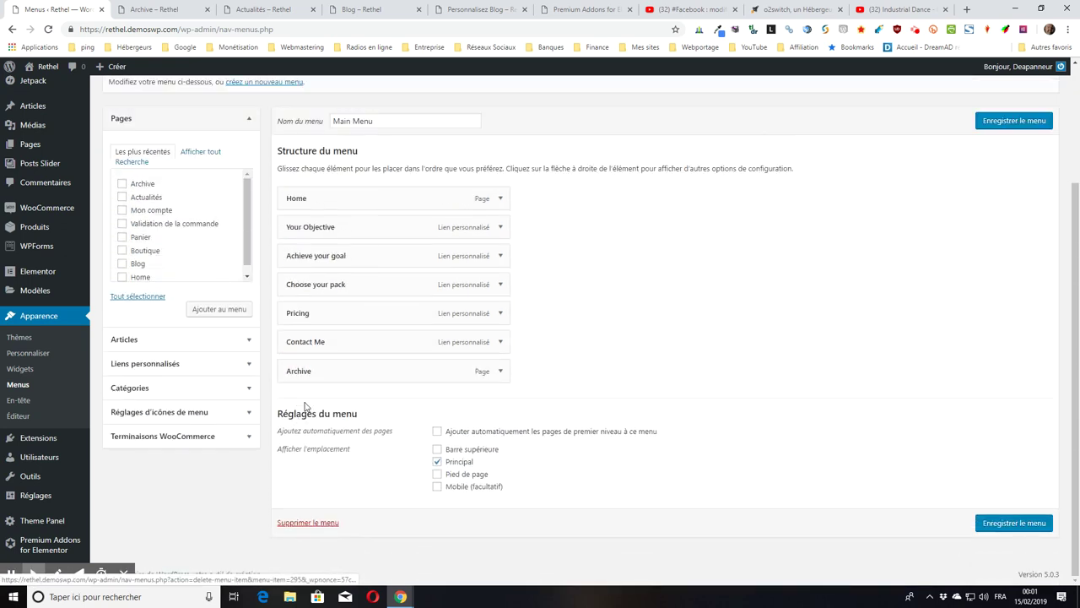
pyautogui.click(1002, 525)
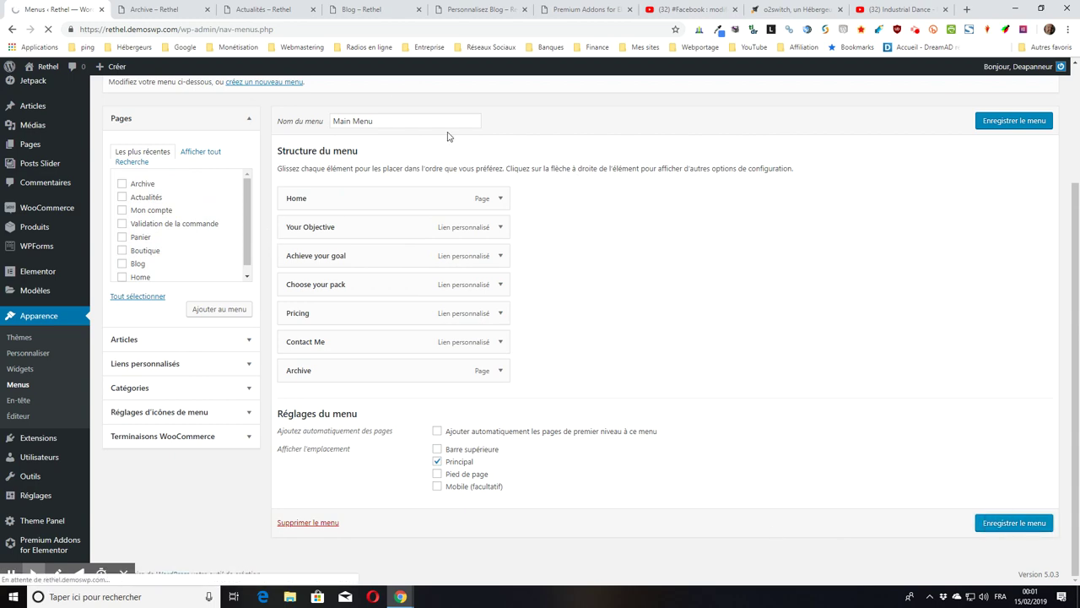
# - Reload the live Actualités page and follow the new Archive entry in the site navigation
pyautogui.click(346, 8)
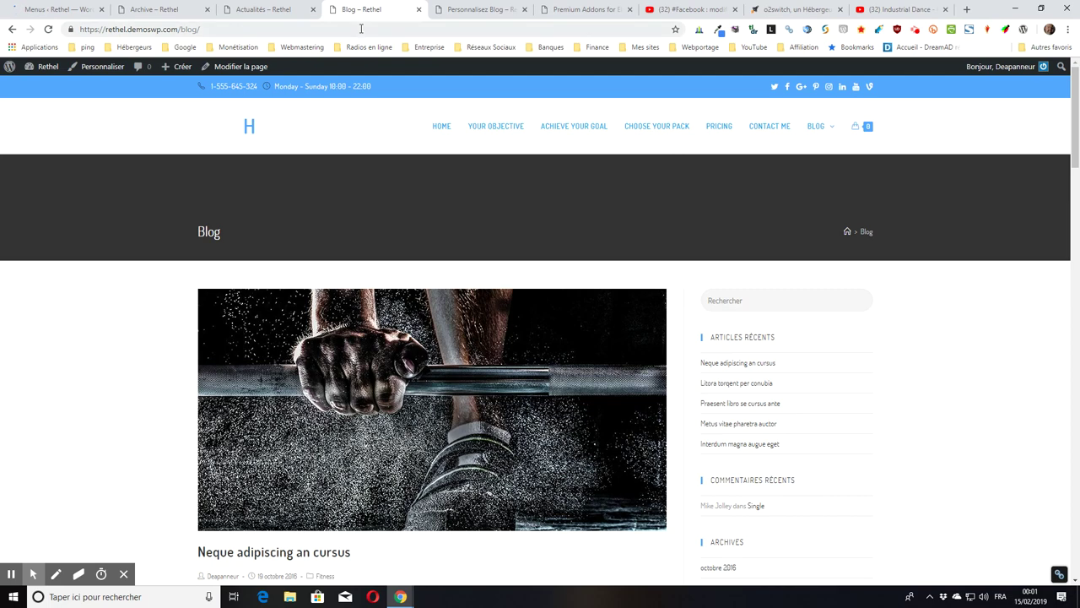
pyautogui.click(265, 6)
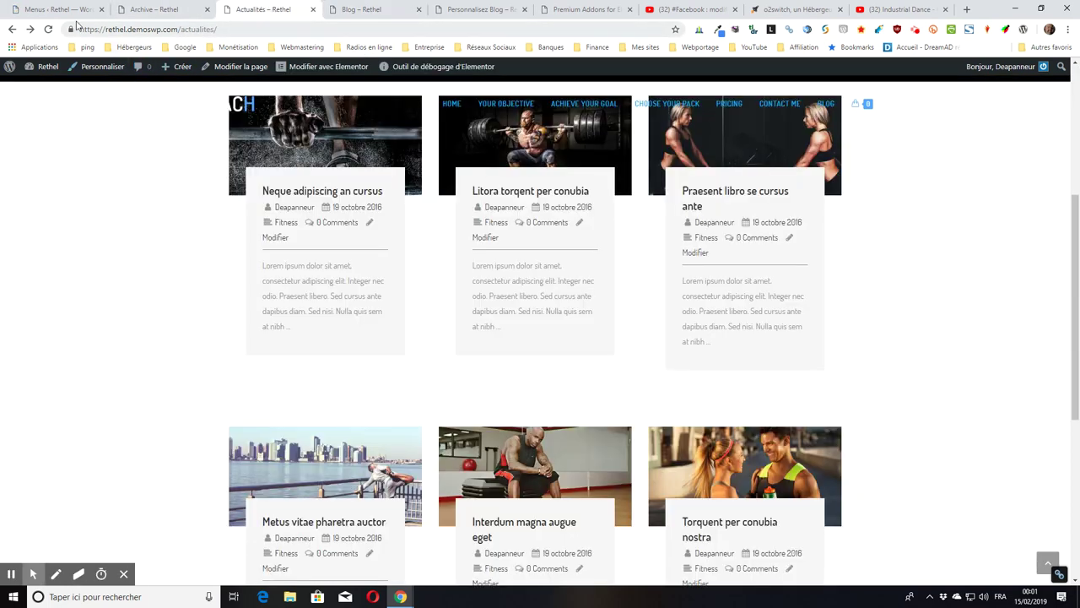
pyautogui.click(48, 31)
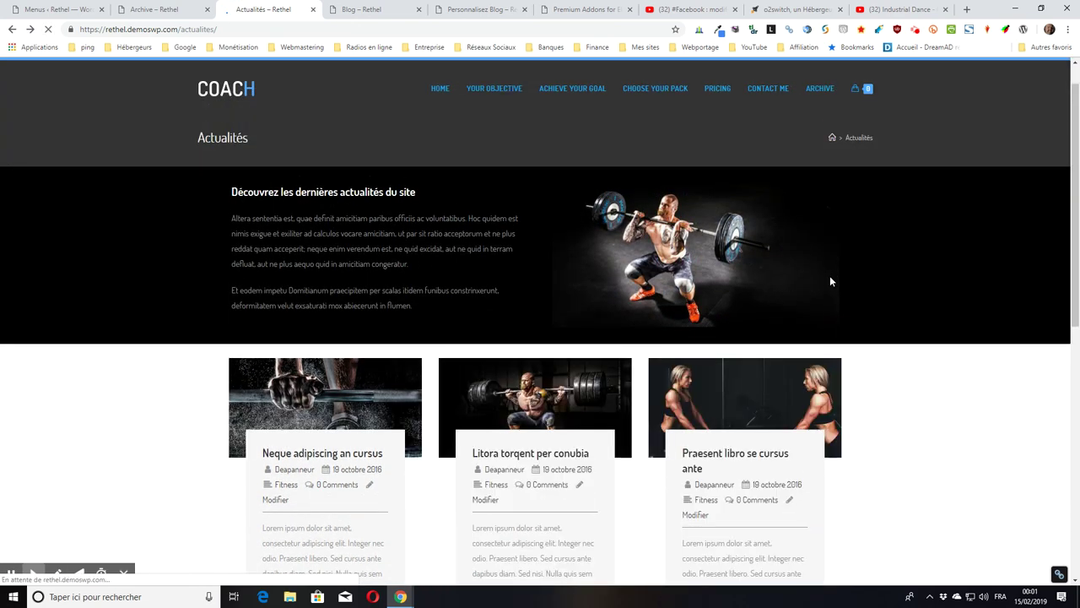
pyautogui.click(820, 104)
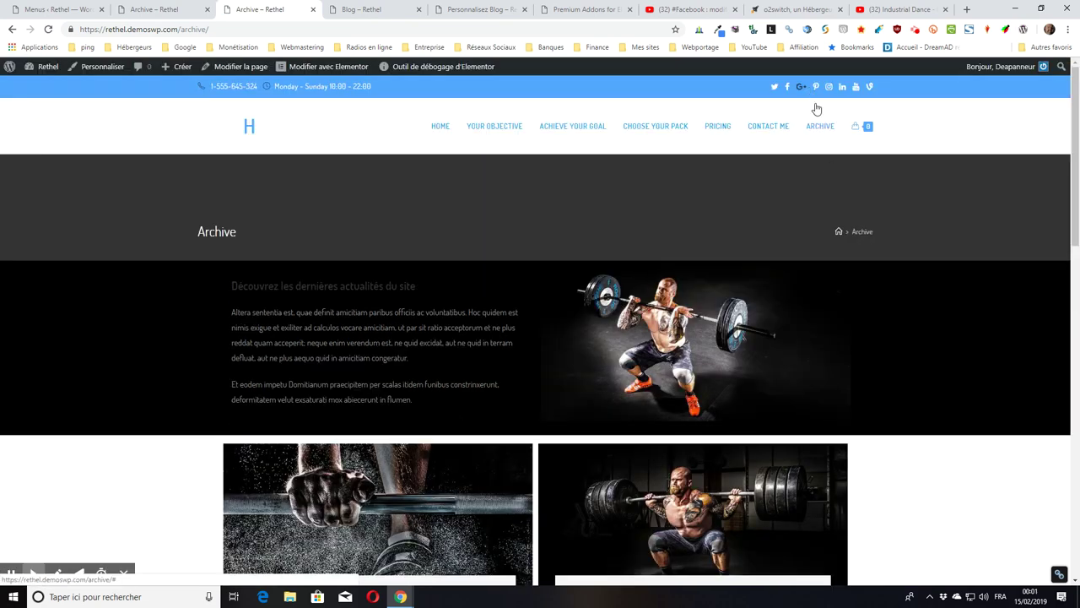
# - Change the Archive menu item's navigation title to "Blogue" and save the Main Menu
pyautogui.click(65, 9)
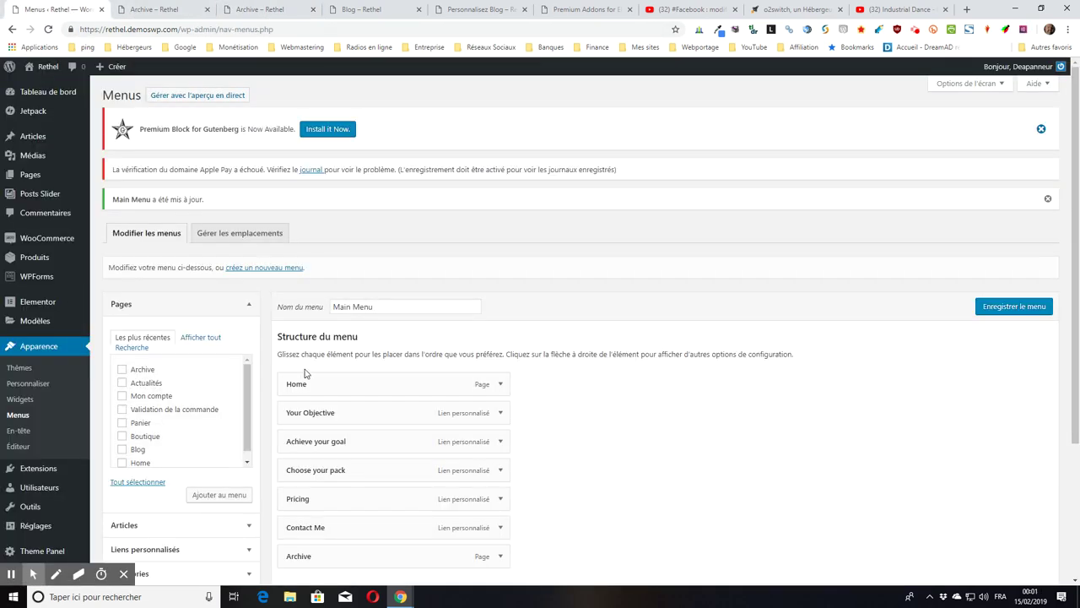
pyautogui.scroll(-1, 371, 485)
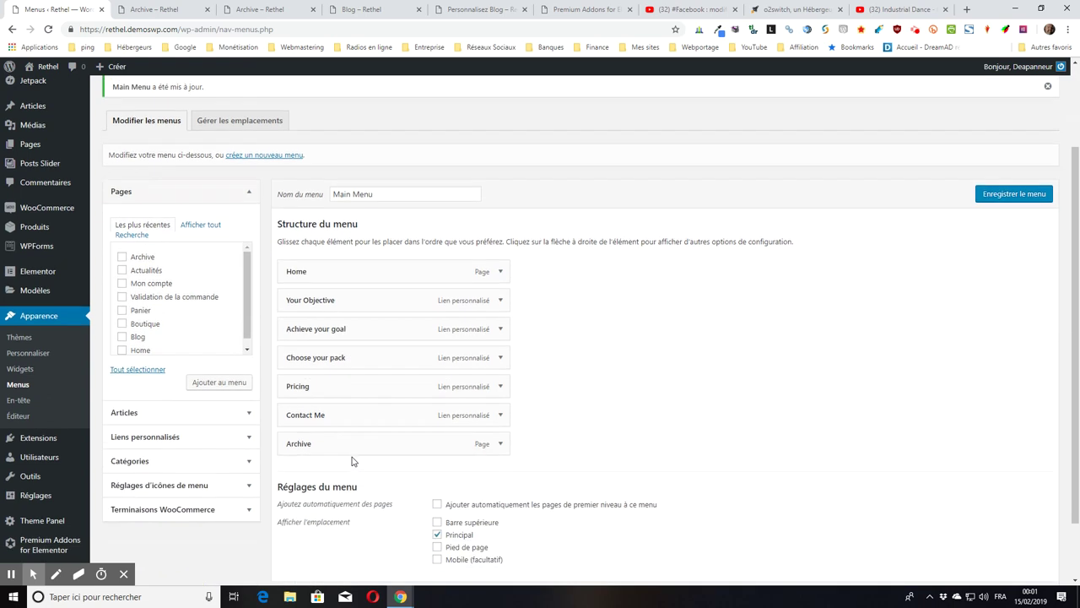
pyautogui.click(500, 444)
pyautogui.moveTo(338, 481); pyautogui.dragTo(251, 473)
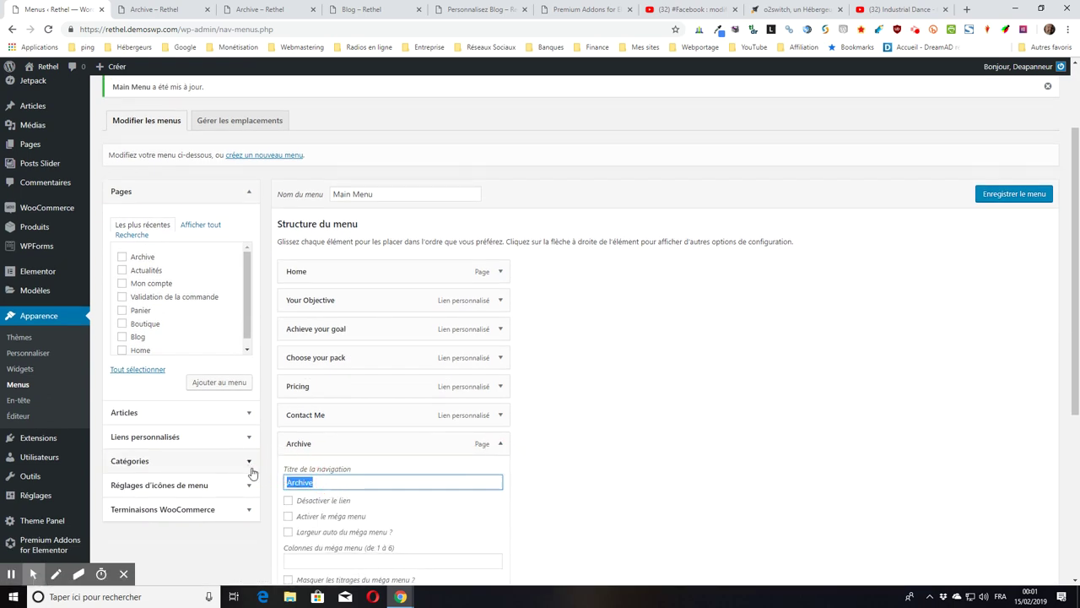
pyautogui.write('Blogue')
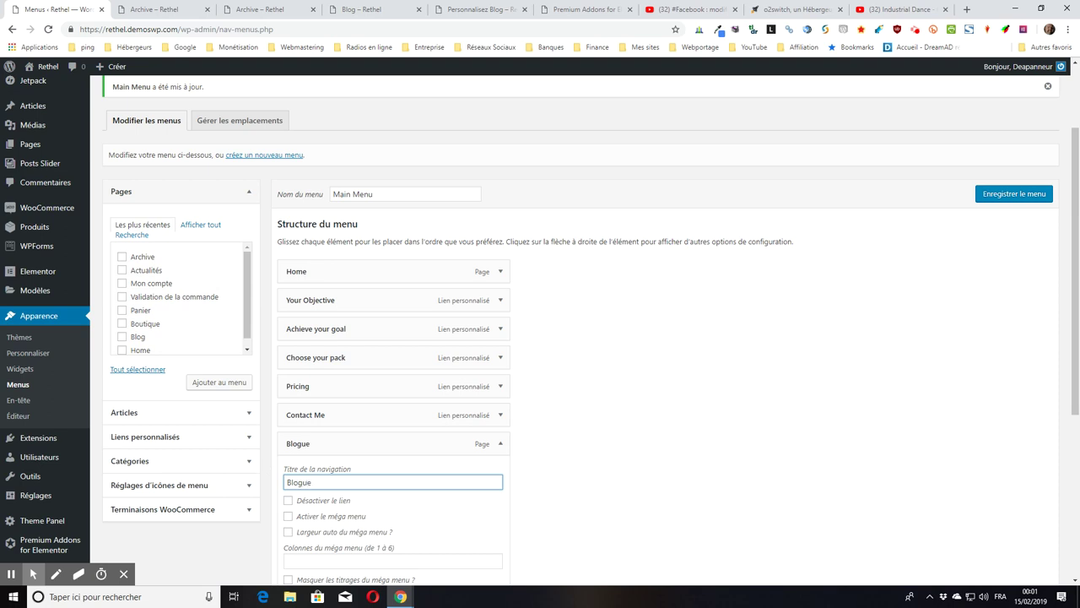
pyautogui.click(1017, 192)
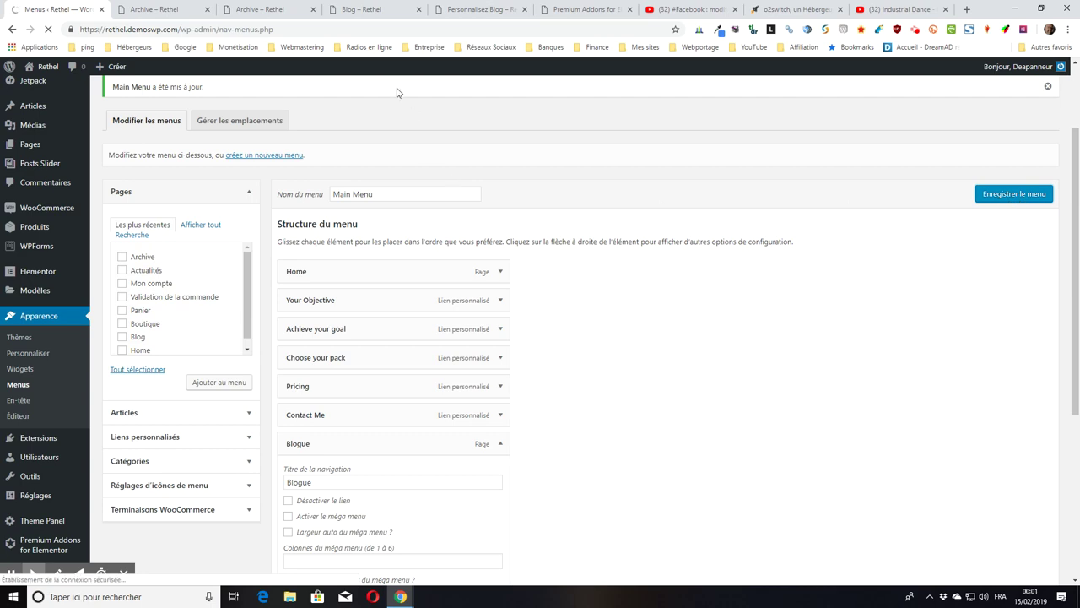
# - Reload the live Archive page and check its navigation entry and article grid
pyautogui.click(264, 12)
pyautogui.click(340, 11)
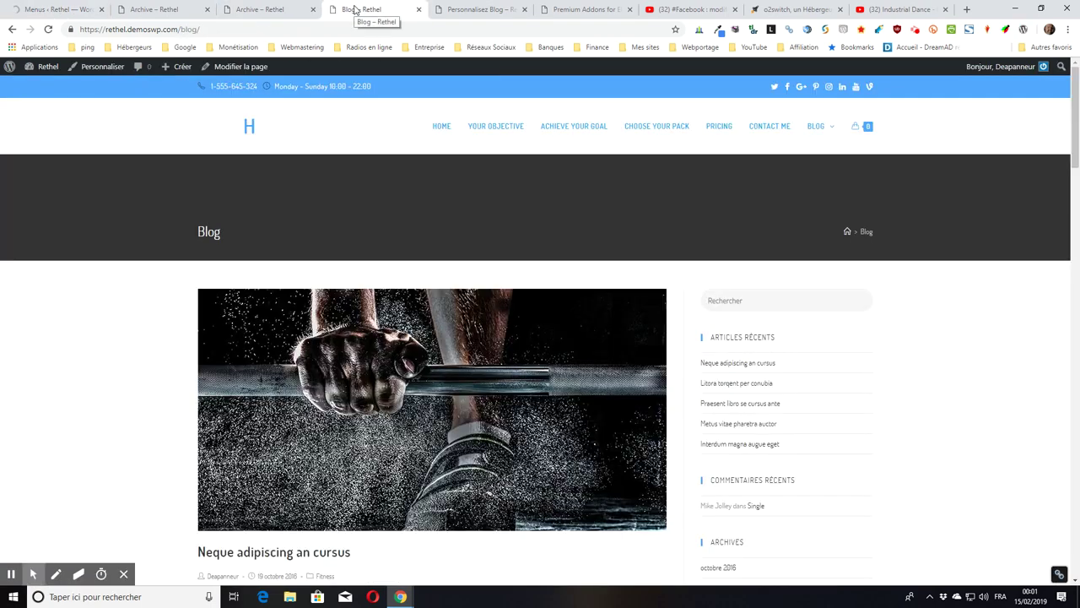
pyautogui.click(263, 8)
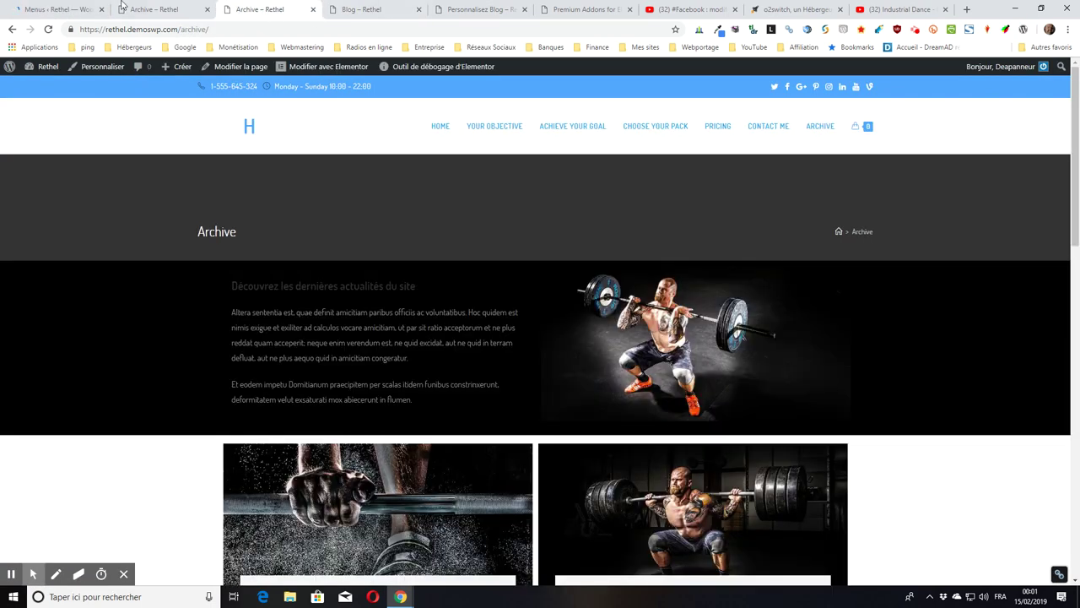
pyautogui.click(49, 29)
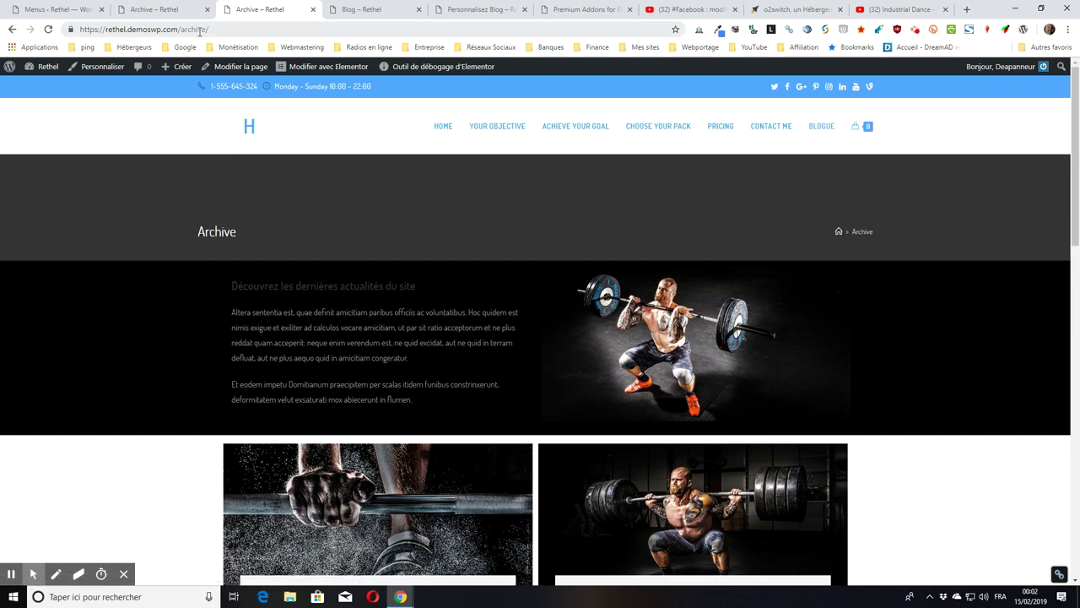
pyautogui.scroll(-10, 319, 130)
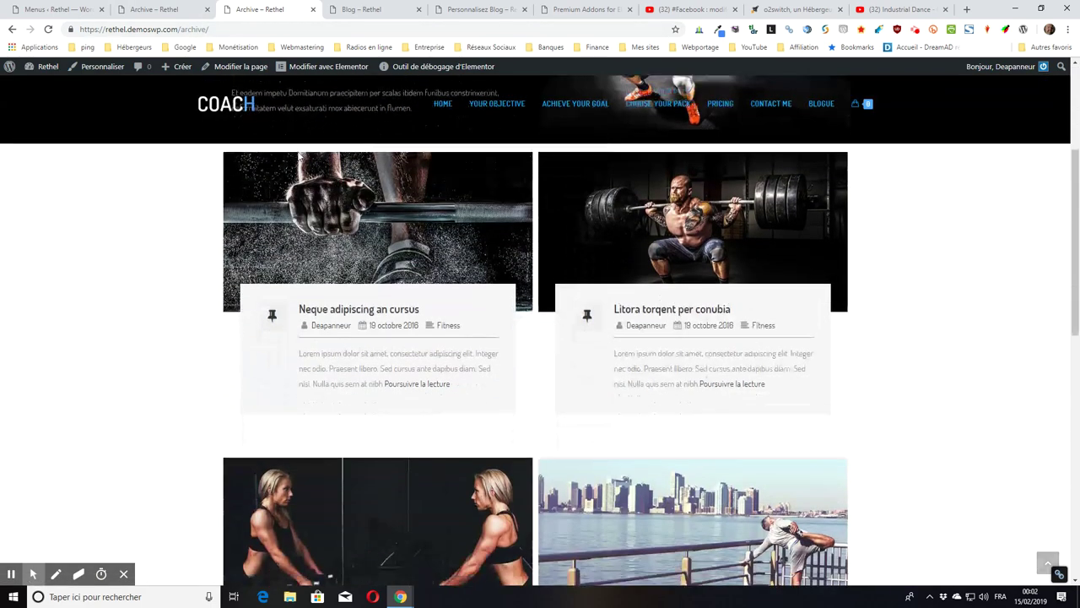
pyautogui.scroll(15, 291, 148)
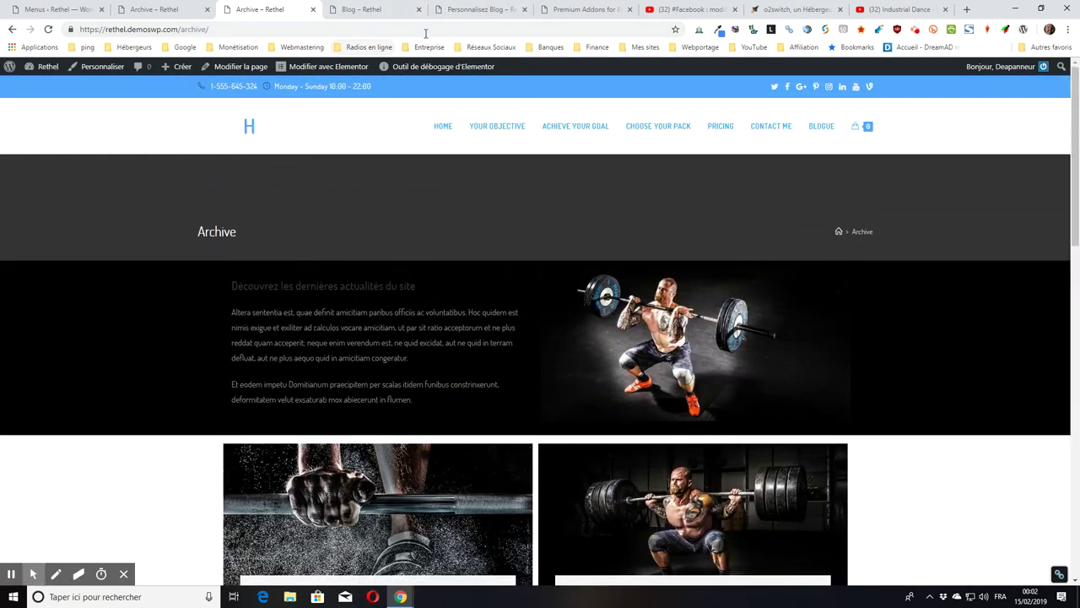
# - Set the posts page to Actualités in the Customizer's homepage settings and publish the change
pyautogui.click(461, 11)
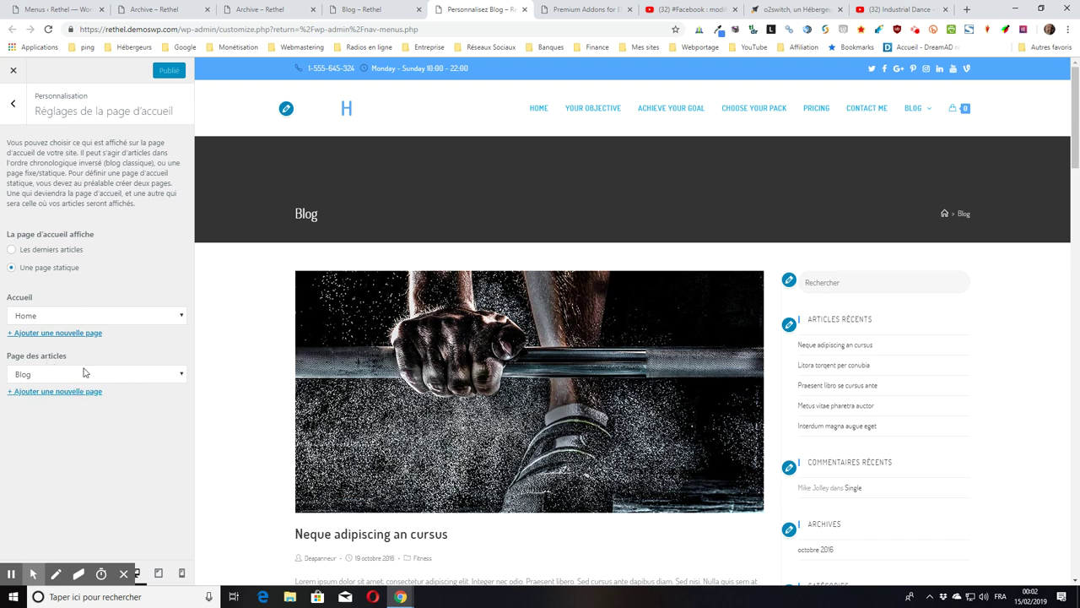
pyautogui.click(49, 371)
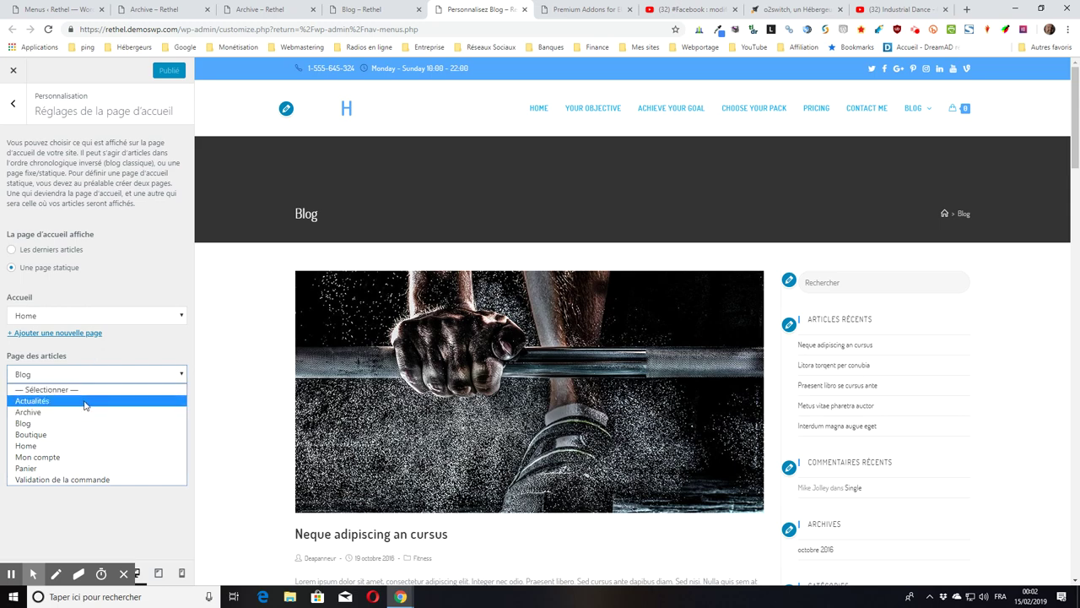
pyautogui.click(63, 405)
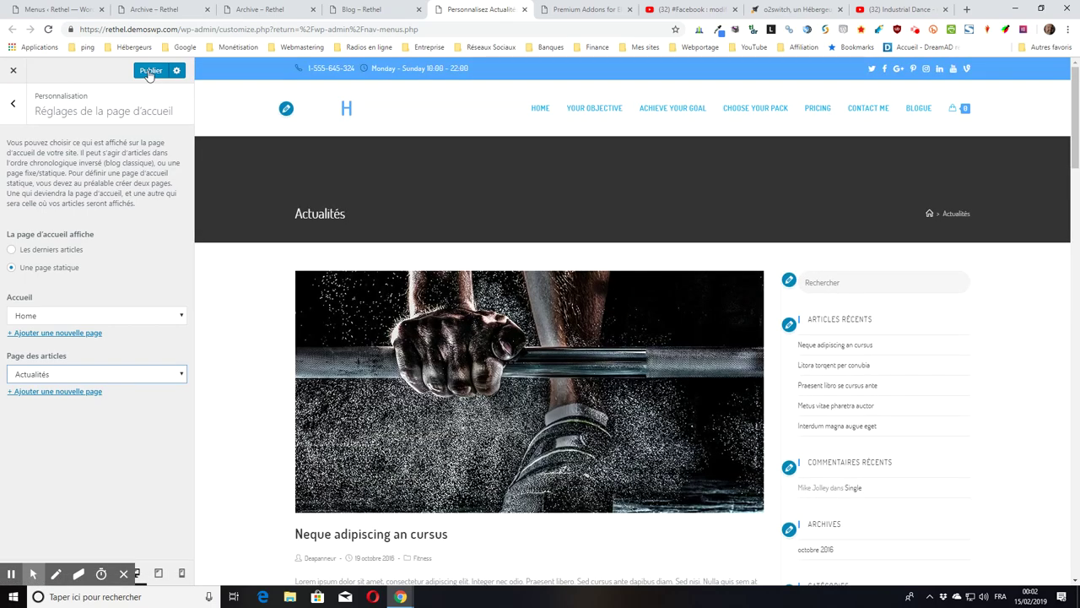
pyautogui.click(150, 72)
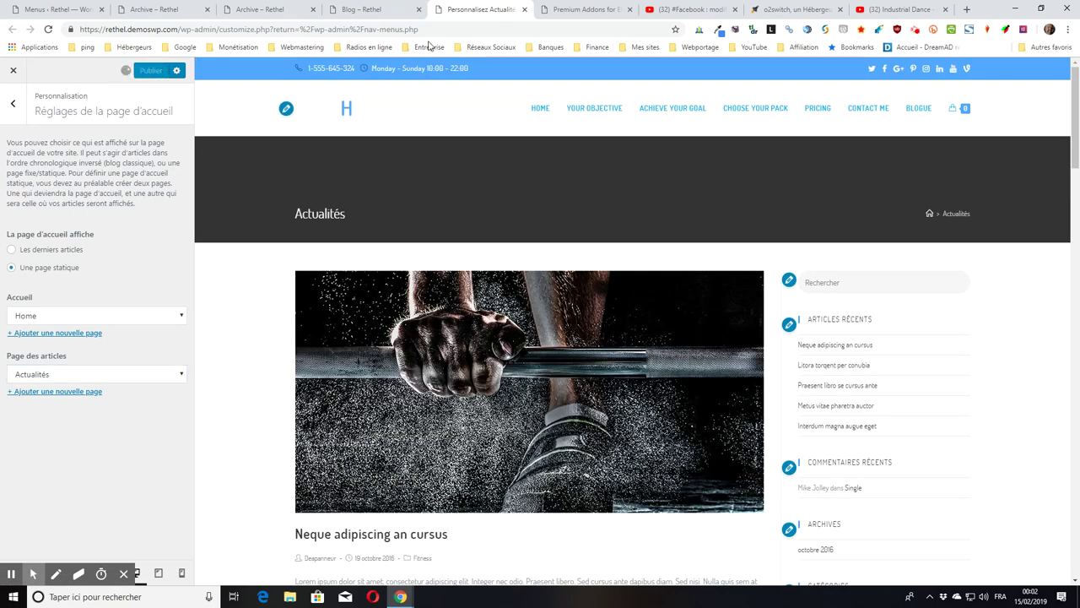
# - Reload the live Archive page and follow the Blogue navigation entry to check the page it opens
pyautogui.click(262, 9)
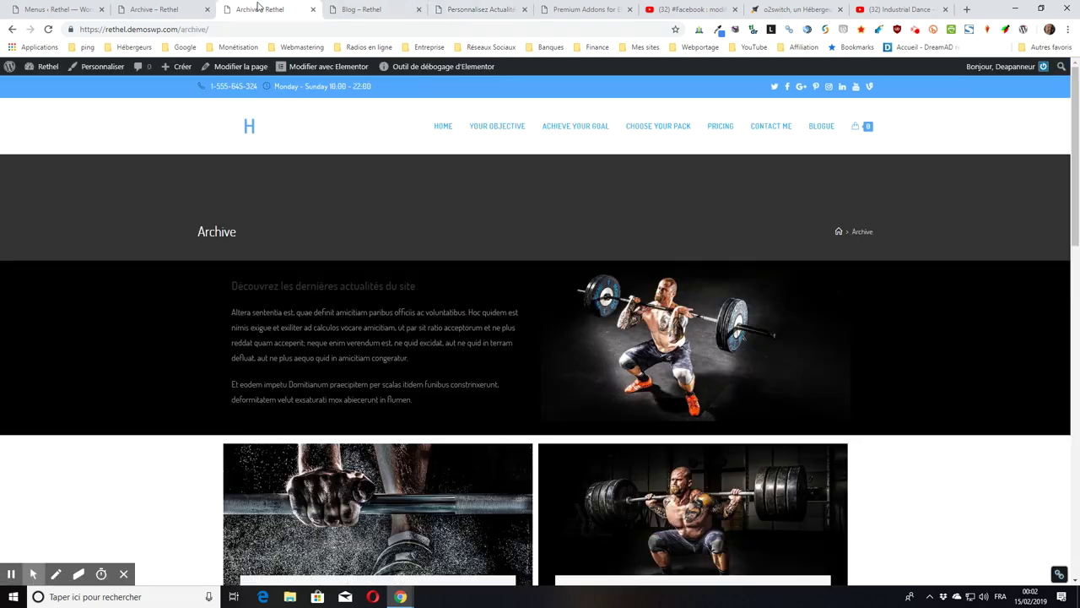
pyautogui.click(49, 29)
pyautogui.click(826, 131)
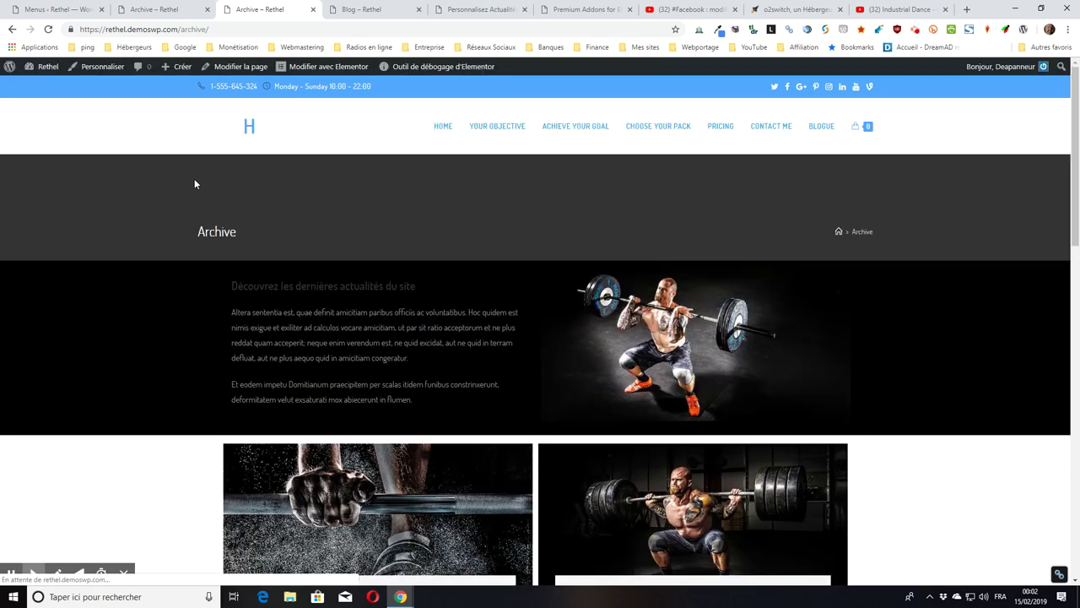
pyautogui.scroll(-7, 160, 188)
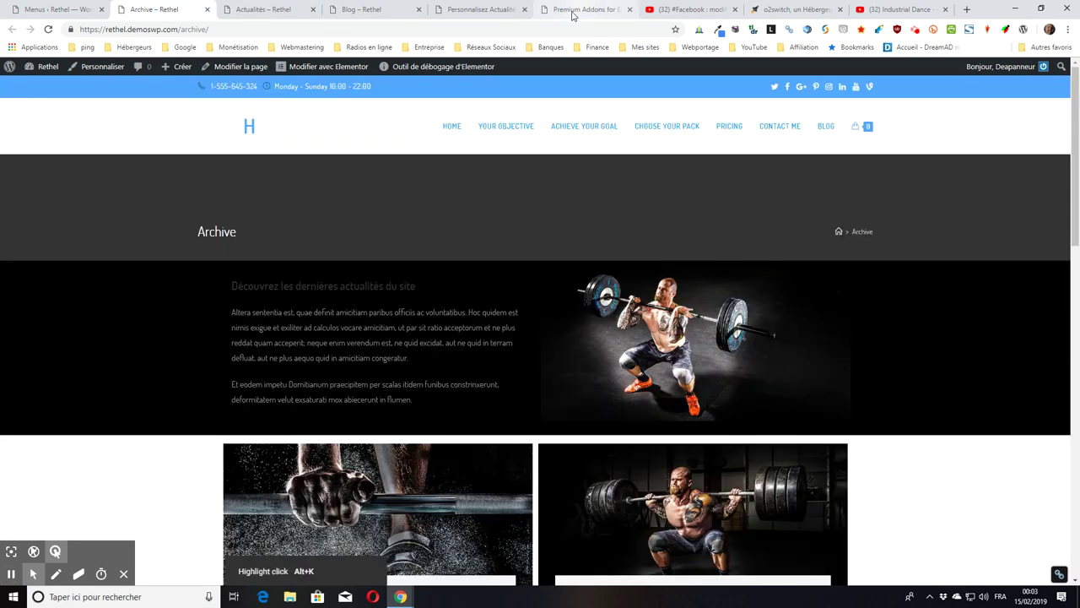
# - Set the posts page to Archive in the Customizer's homepage settings and publish the change
pyautogui.click(502, 11)
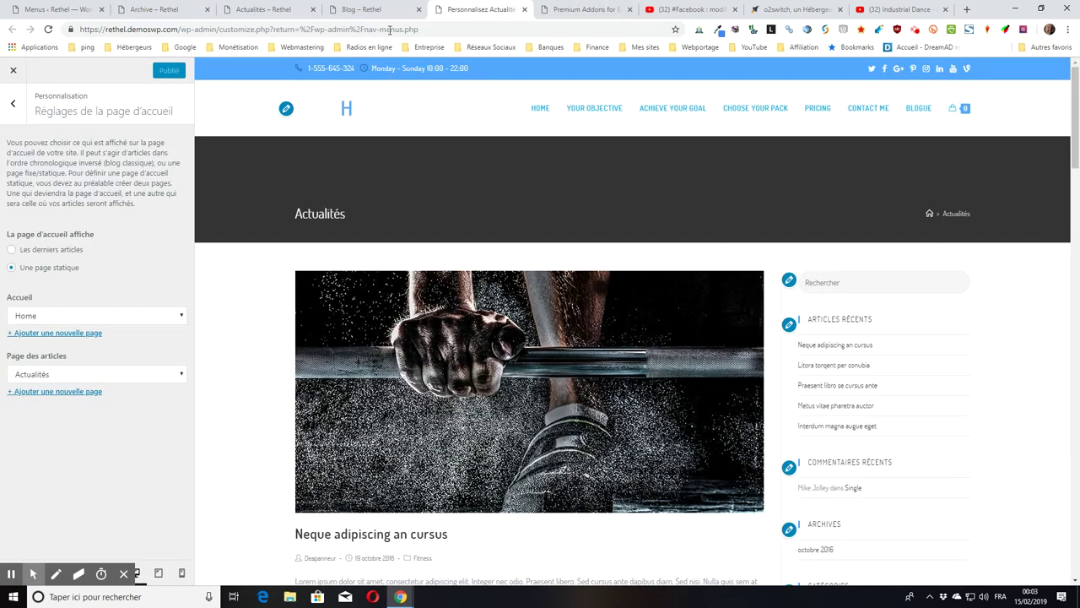
pyautogui.click(47, 377)
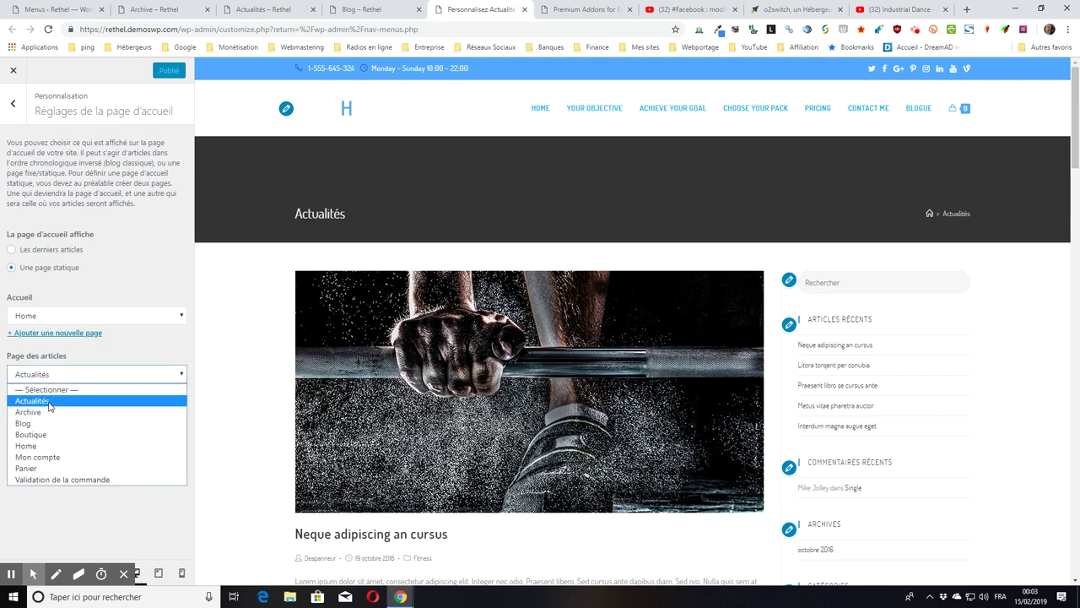
pyautogui.click(46, 413)
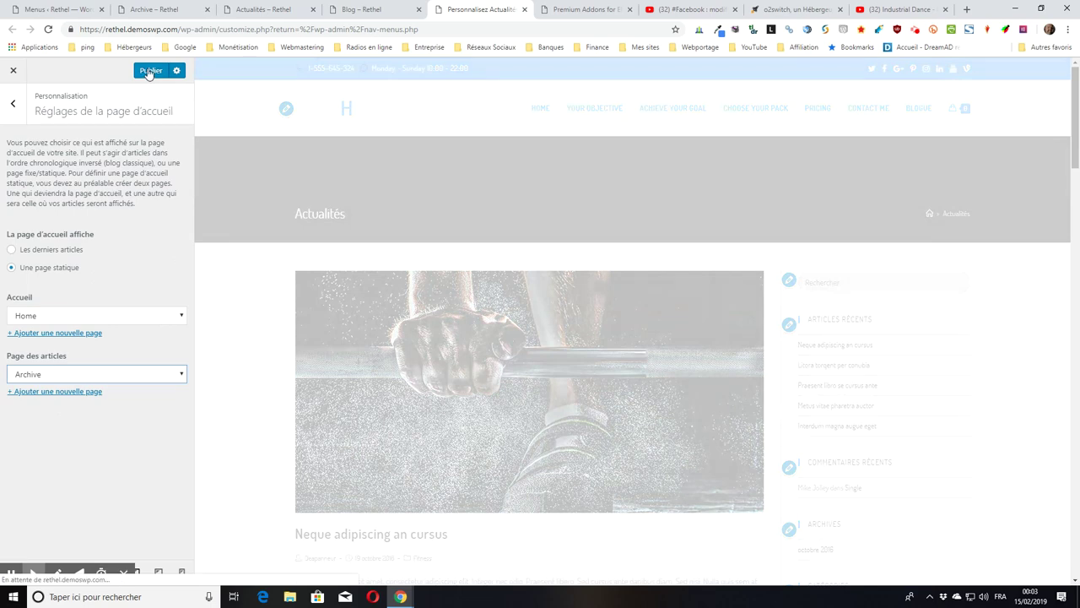
pyautogui.click(148, 71)
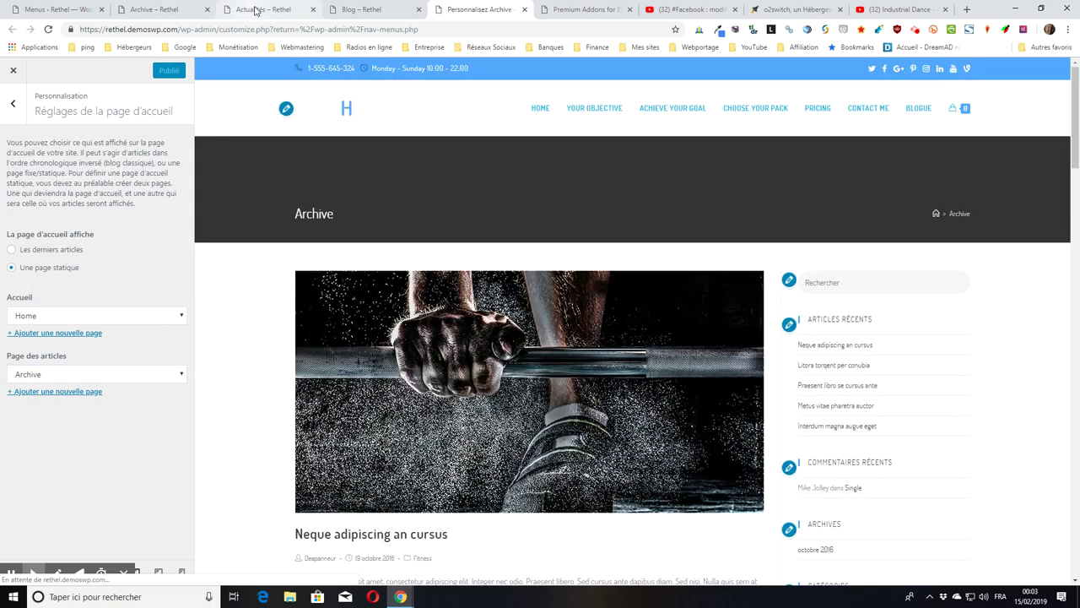
# - Reload the live Archive page and look through its article layout and sidebar
pyautogui.click(165, 11)
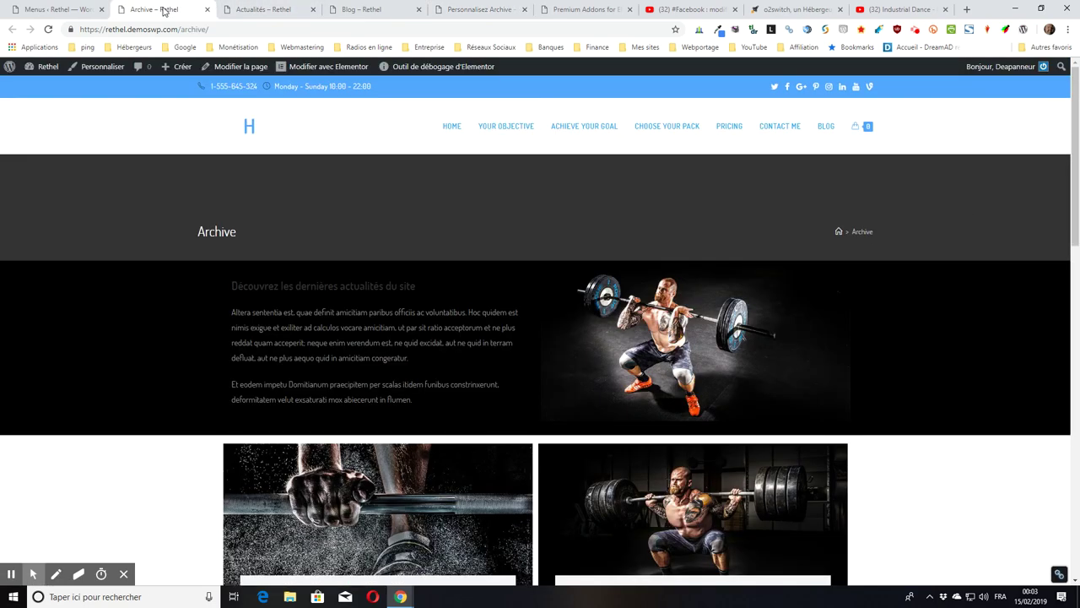
pyautogui.click(48, 29)
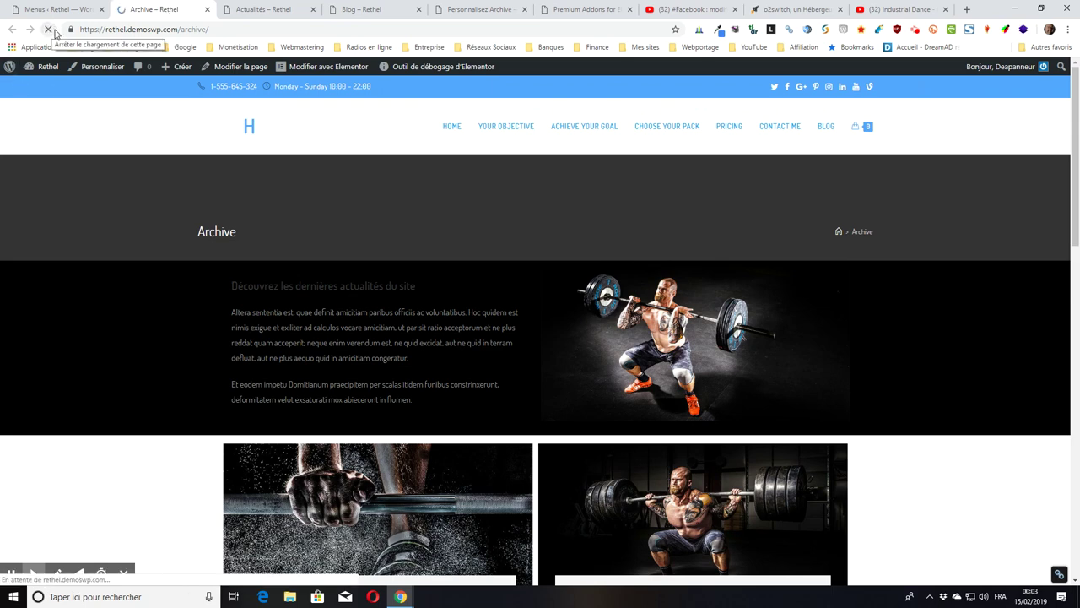
pyautogui.scroll(-5, 591, 371)
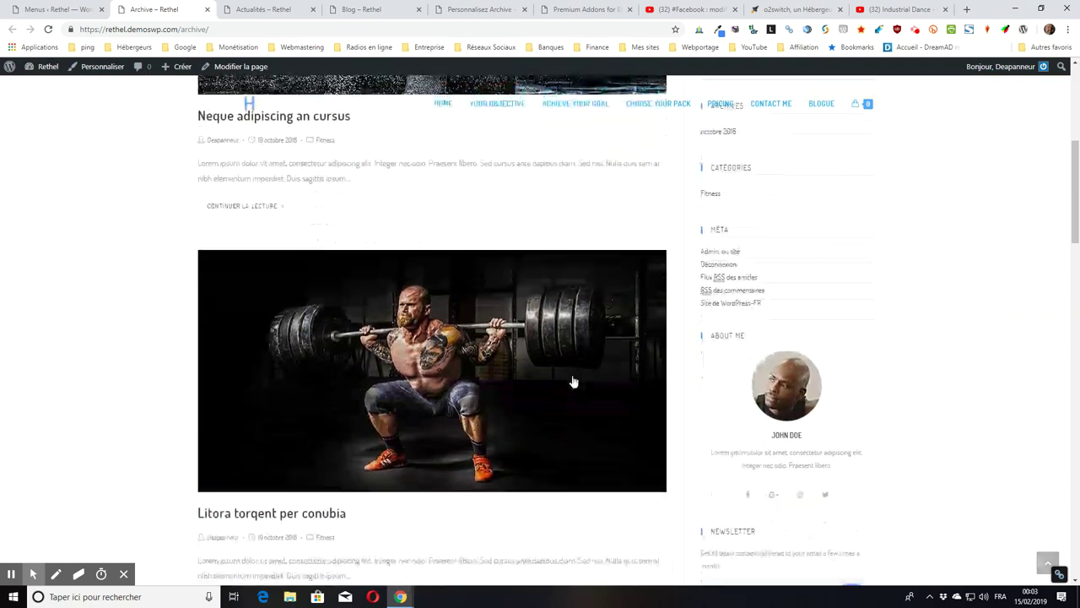
pyautogui.scroll(-15, 573, 382)
pyautogui.scroll(1, 500, 341)
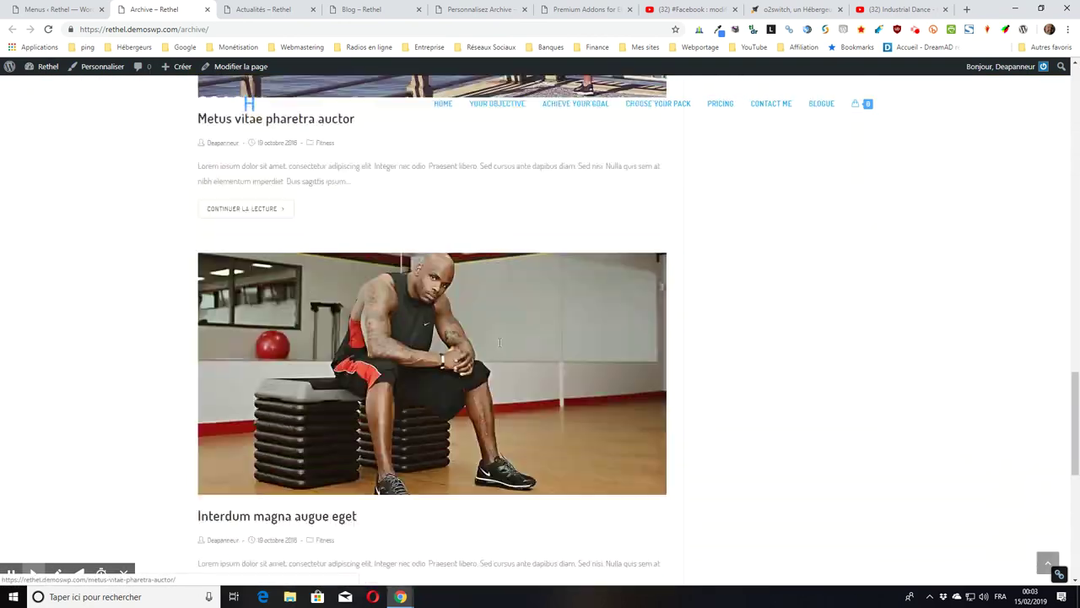
pyautogui.scroll(10, 499, 342)
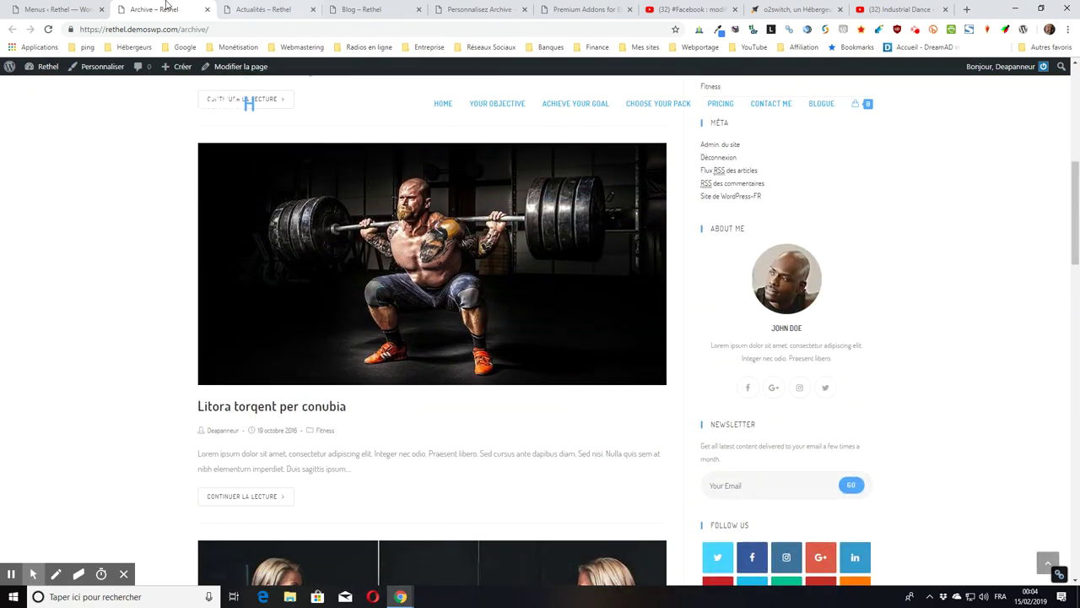